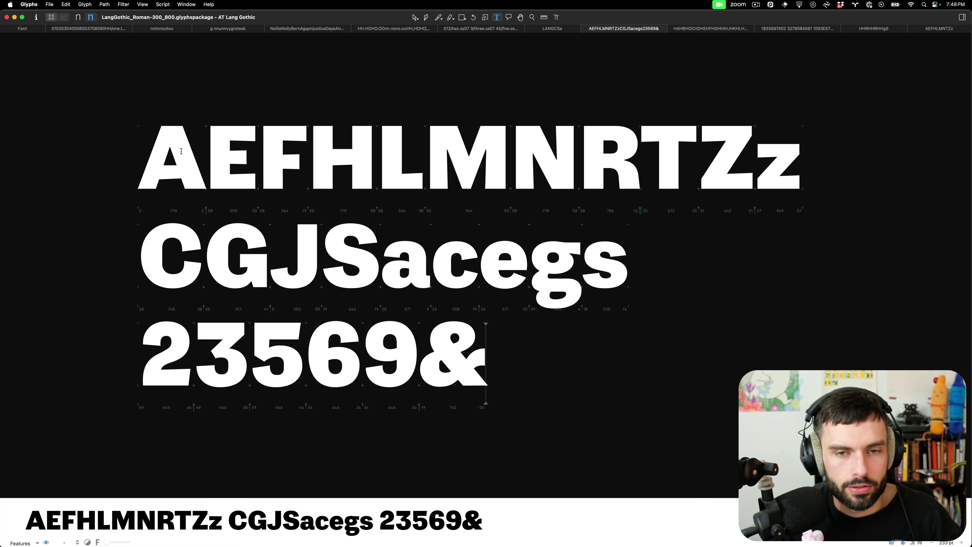
- Inspect the AEFHLMNRTZz CGJSacegs 23569& glyphs up close, then show them in the Light master
scroll(290, 163, "up", 2)
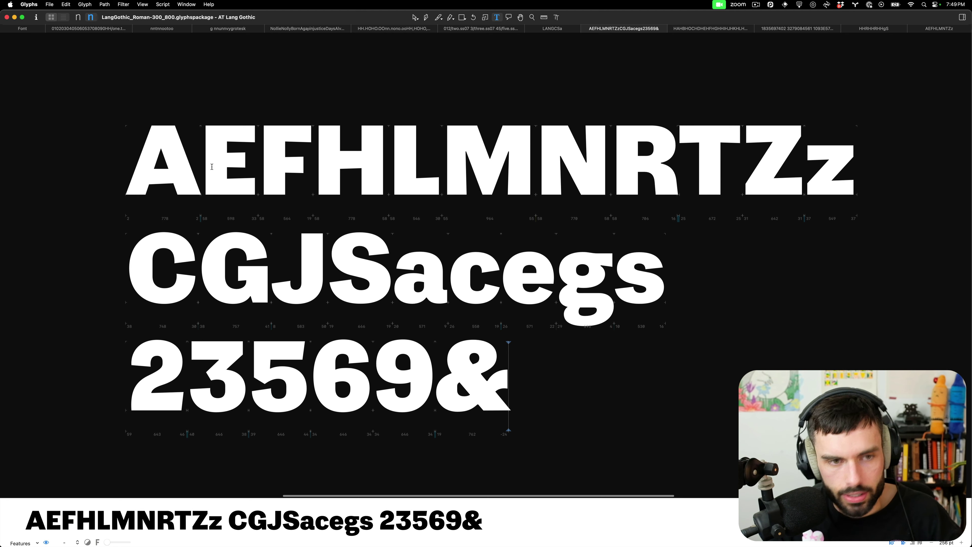
scroll(148, 168, "up", 2)
scroll(148, 168, "up", 4)
scroll(644, 109, "up", 3)
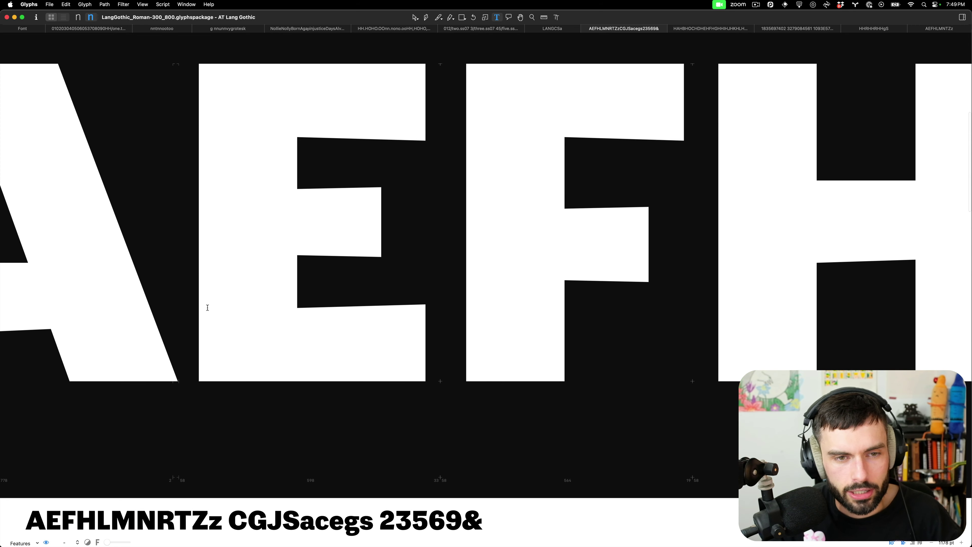
scroll(392, 116, "down", 5)
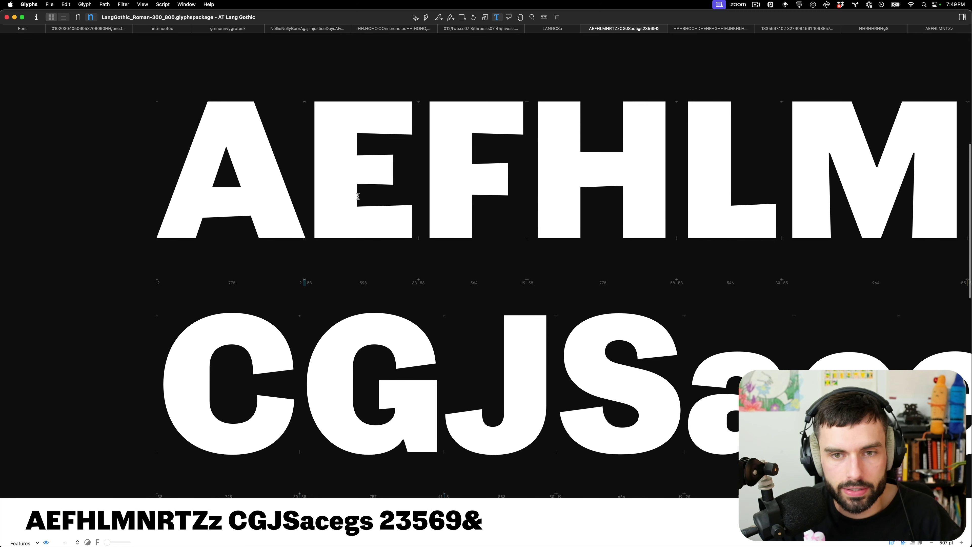
scroll(404, 170, "down", 3)
scroll(589, 207, "right", 5)
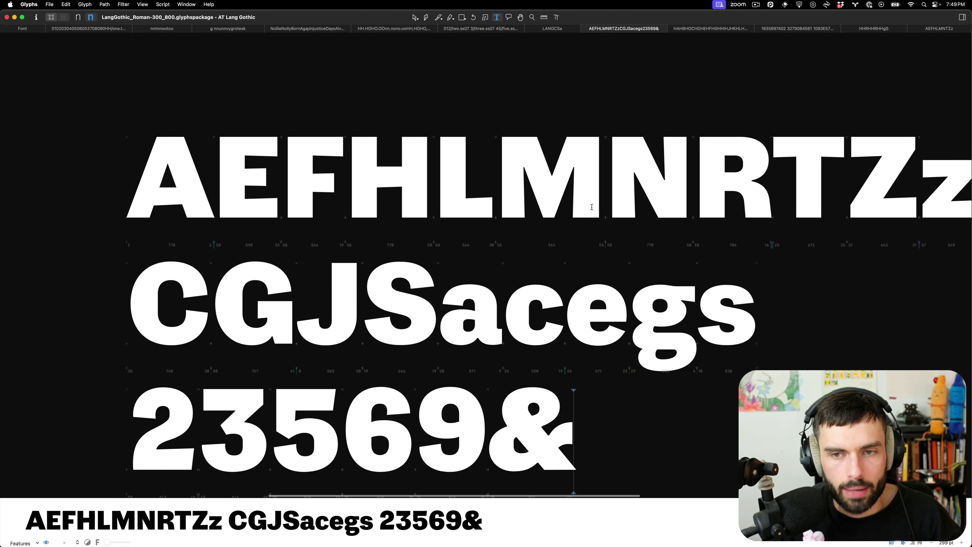
scroll(591, 207, "right", 2)
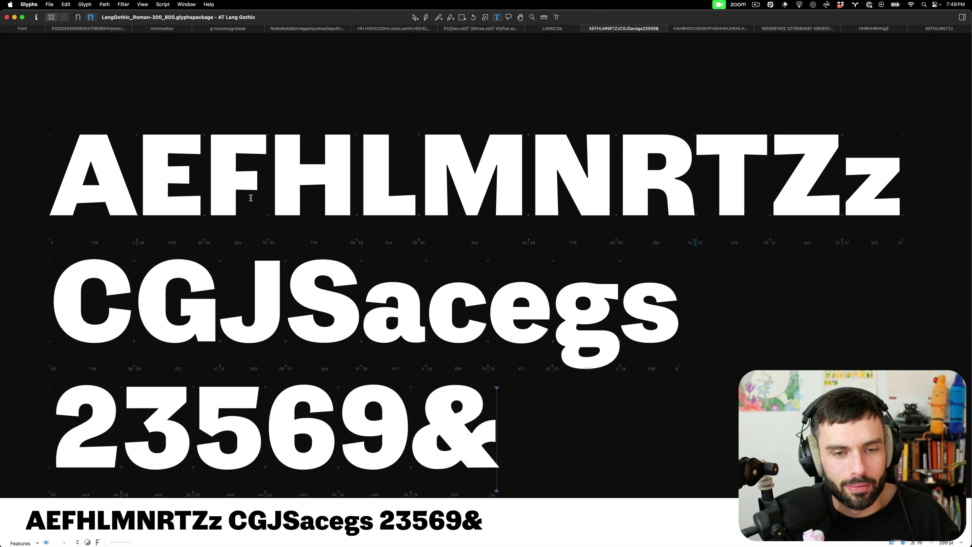
scroll(251, 198, "left", 2)
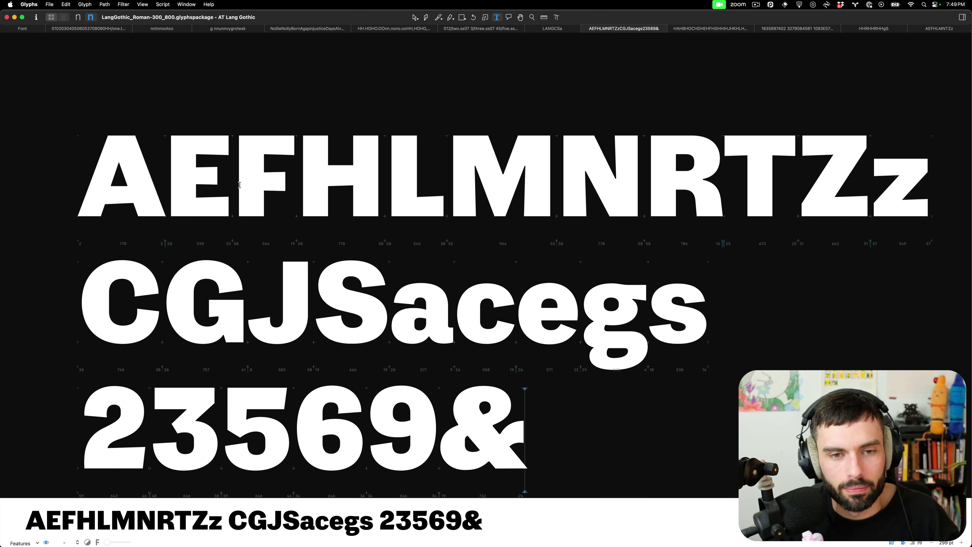
scroll(241, 186, "left", 1)
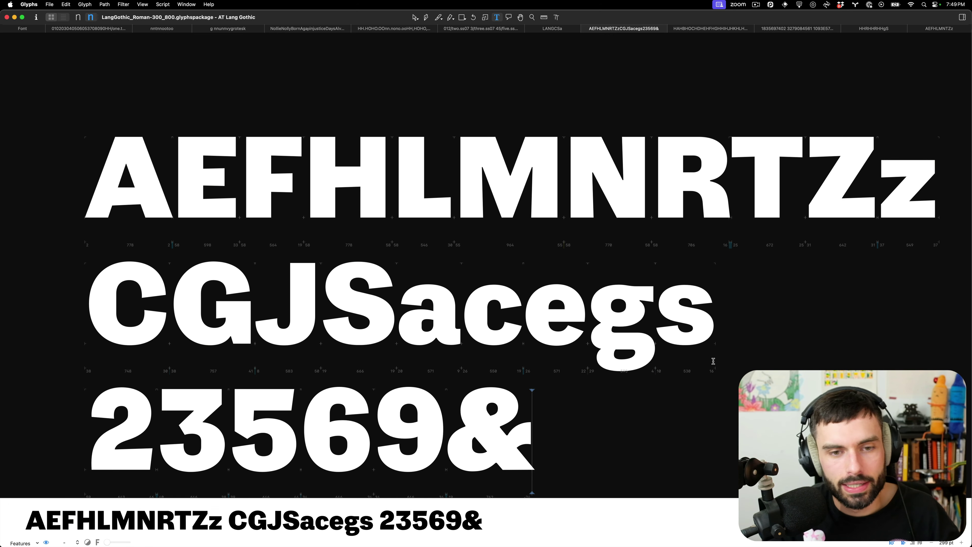
scroll(534, 352, "down", 2)
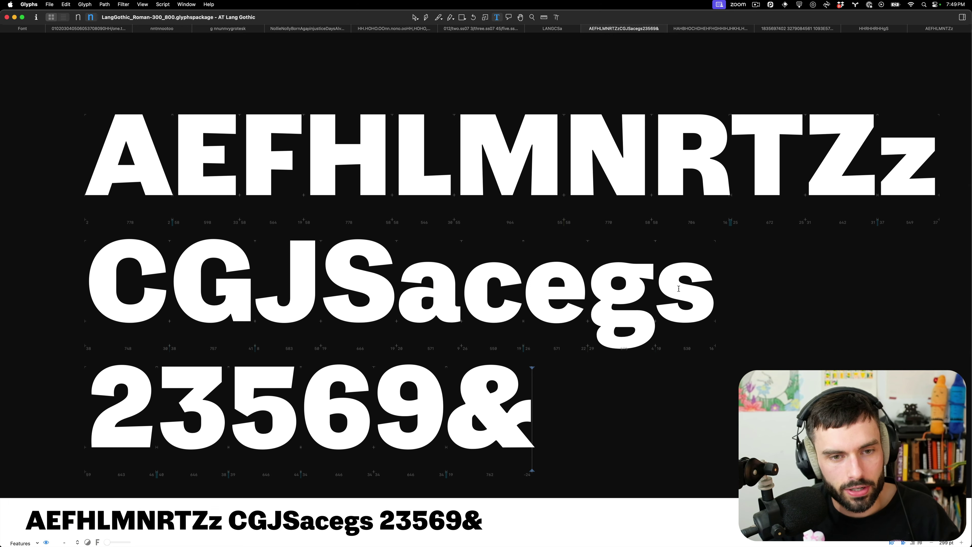
key("super+1")
- Reopen Lang_Roman.glyphspackage from the recent files list
left_click(752, 284)
scroll(750, 283, "down", 2)
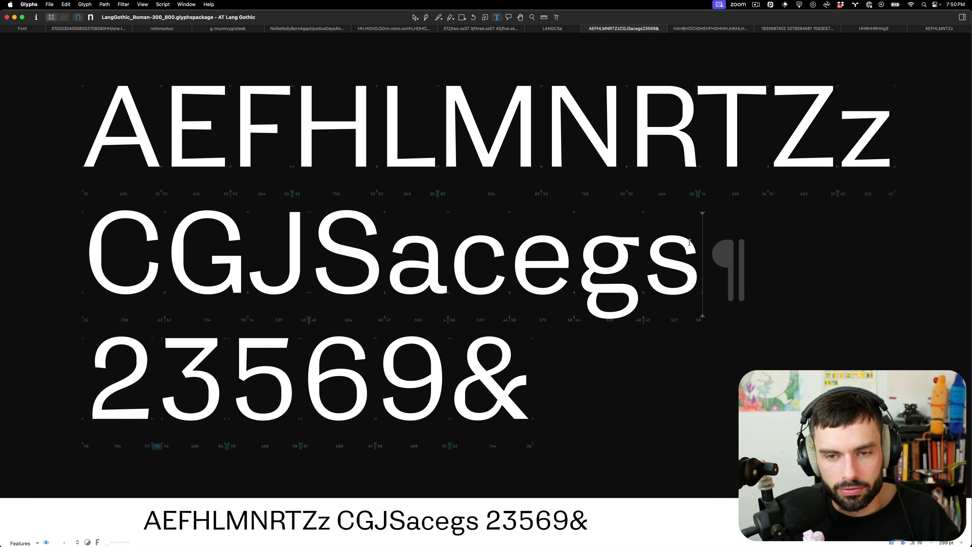
mouse_move(293, 542)
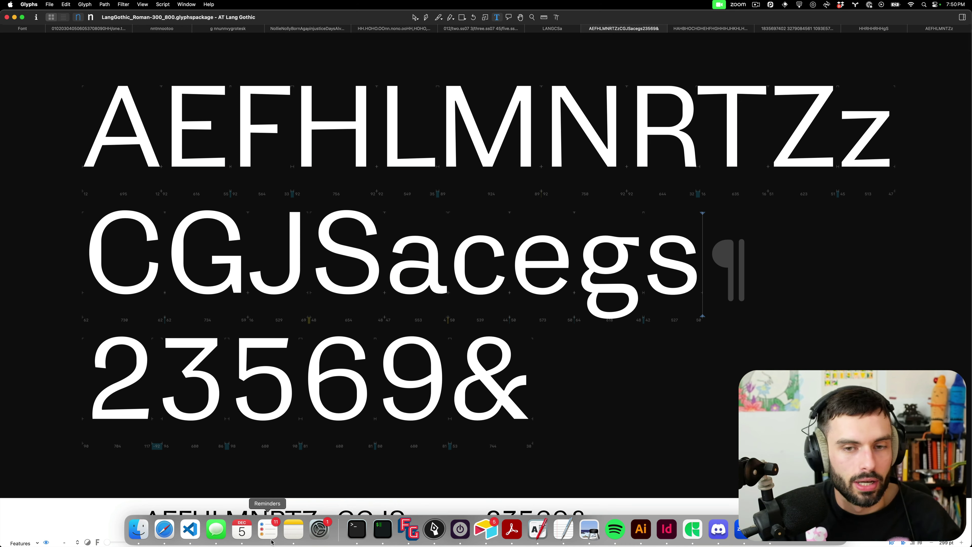
left_click(50, 5)
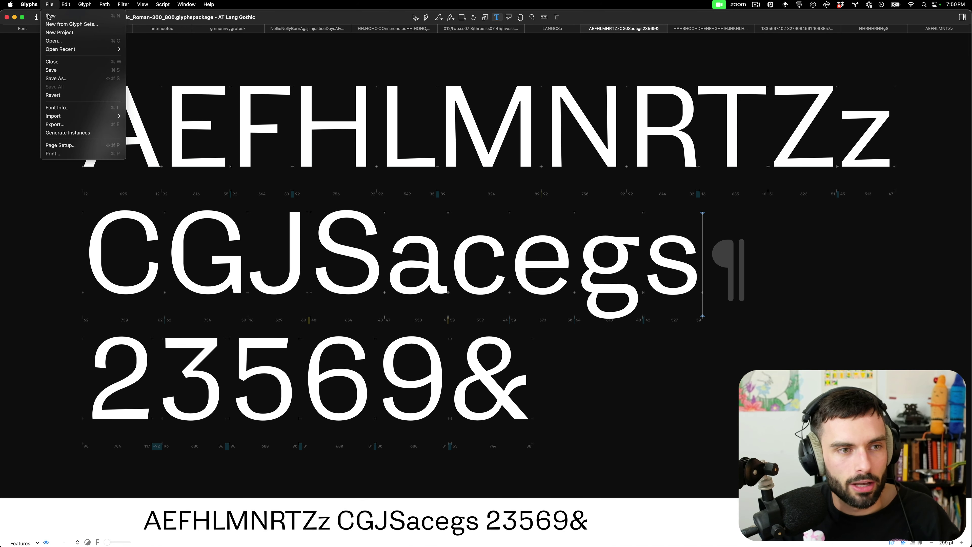
mouse_move(83, 49)
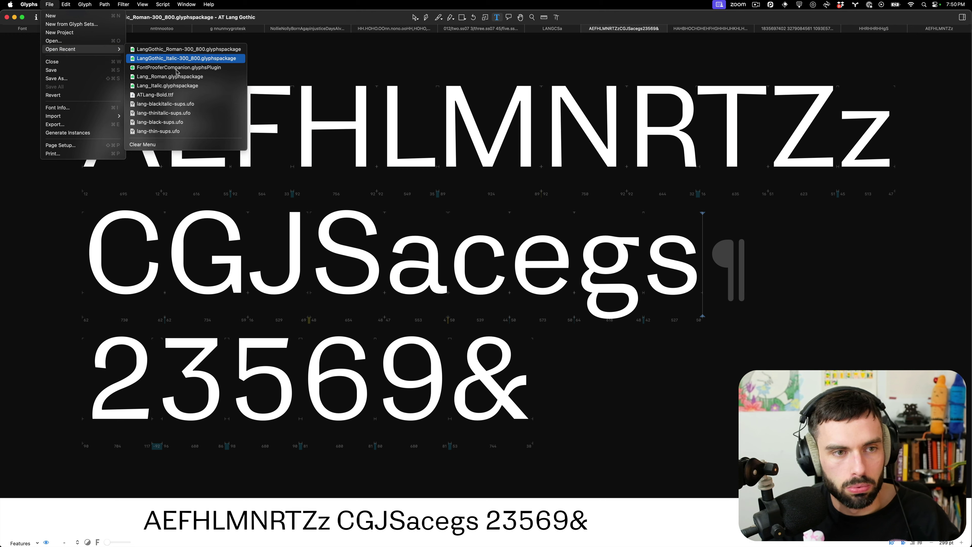
left_click(183, 76)
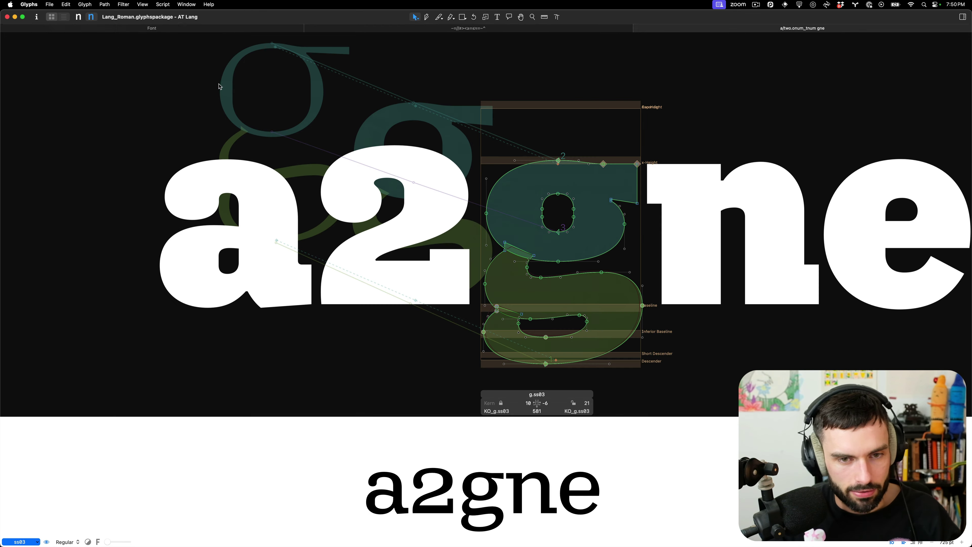
- Bring the a2gne test string into view with the Text tool and select all of it
key("t")
scroll(234, 115, "down", 5)
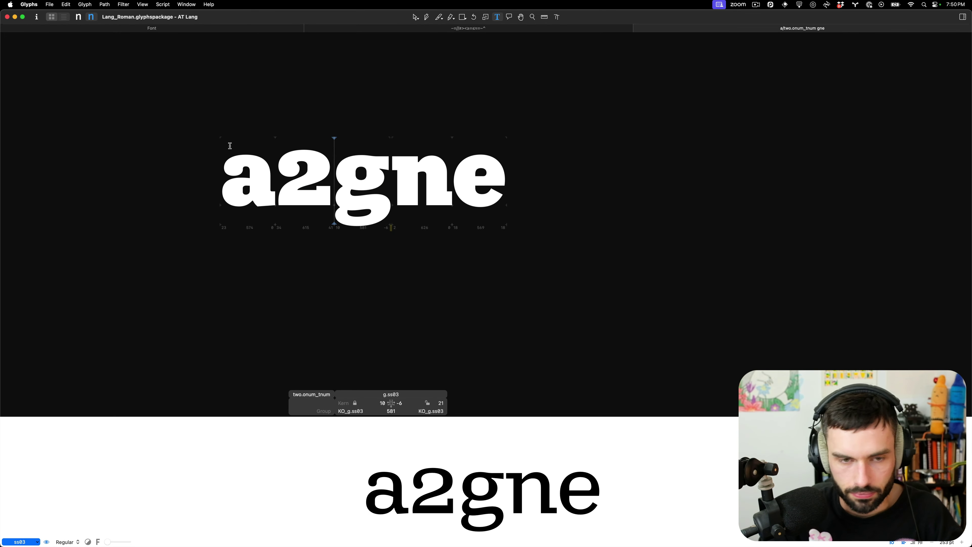
scroll(274, 147, "right", 3)
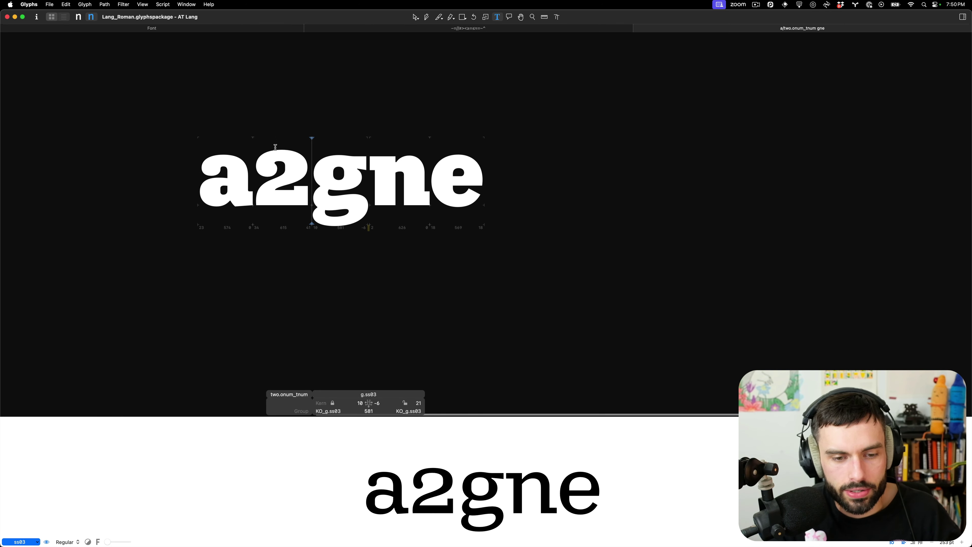
scroll(466, 177, "up", 5)
key("super+a")
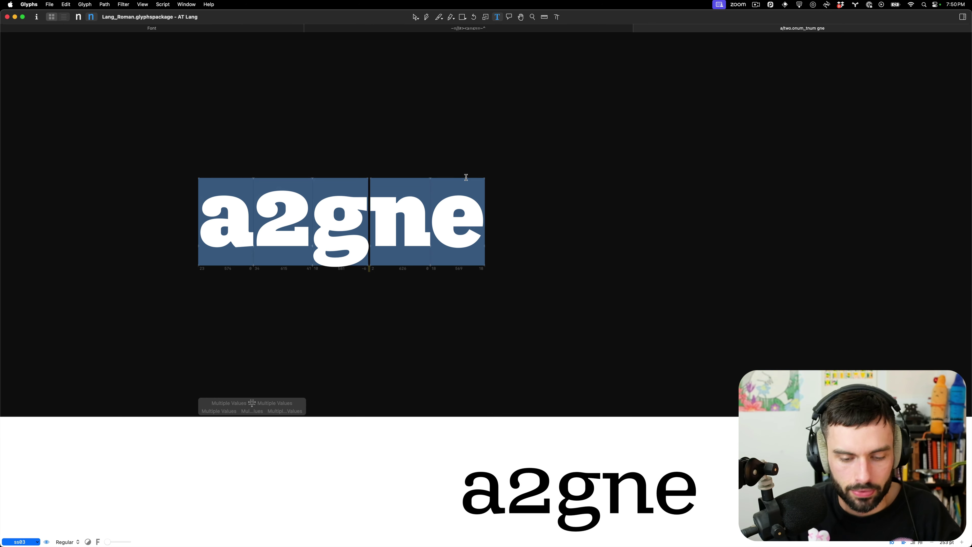
- Type Handgloves in Lang_Roman, tile it above the Lang Gothic window, and hide the preview
type("Hand")
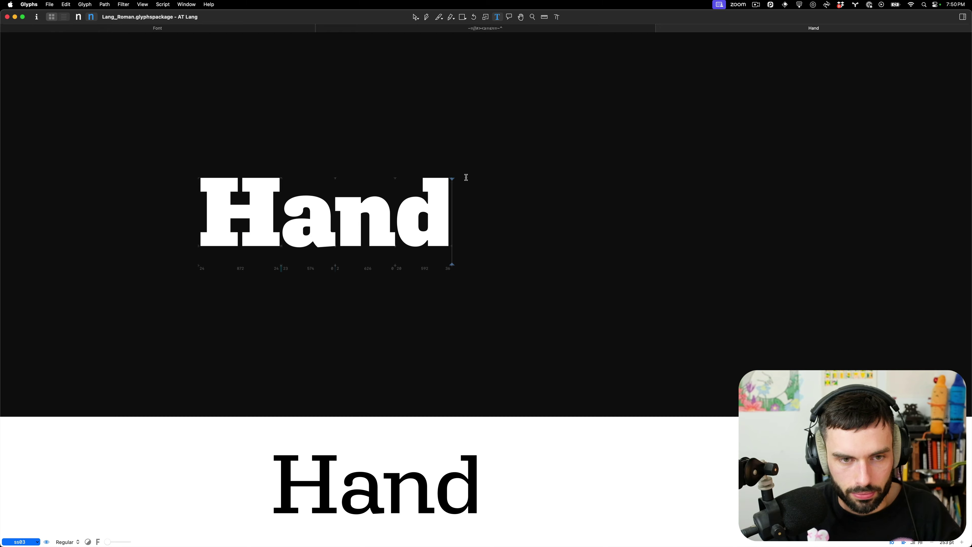
type("gloves")
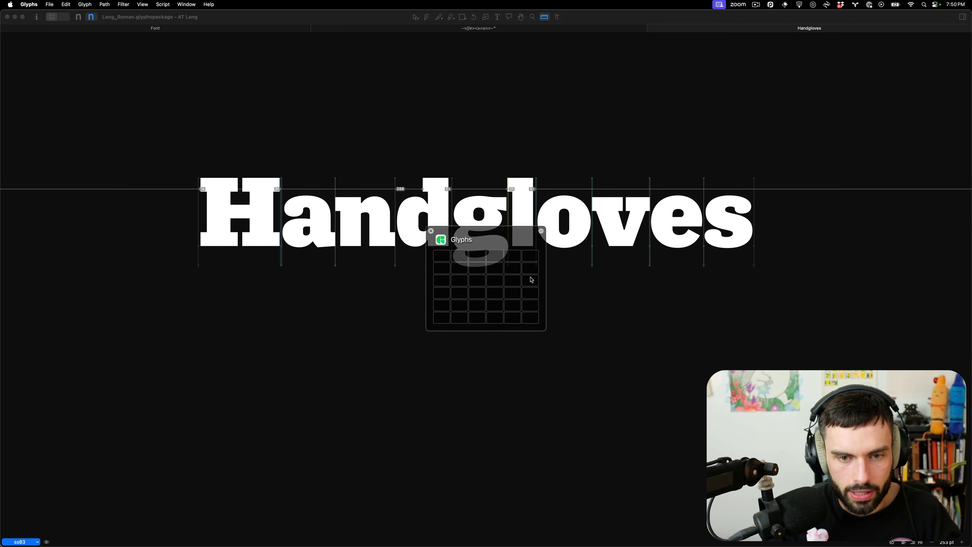
left_click_drag(522, 278, 441, 255)
left_click(621, 324)
key("ctrl+alt+super+m")
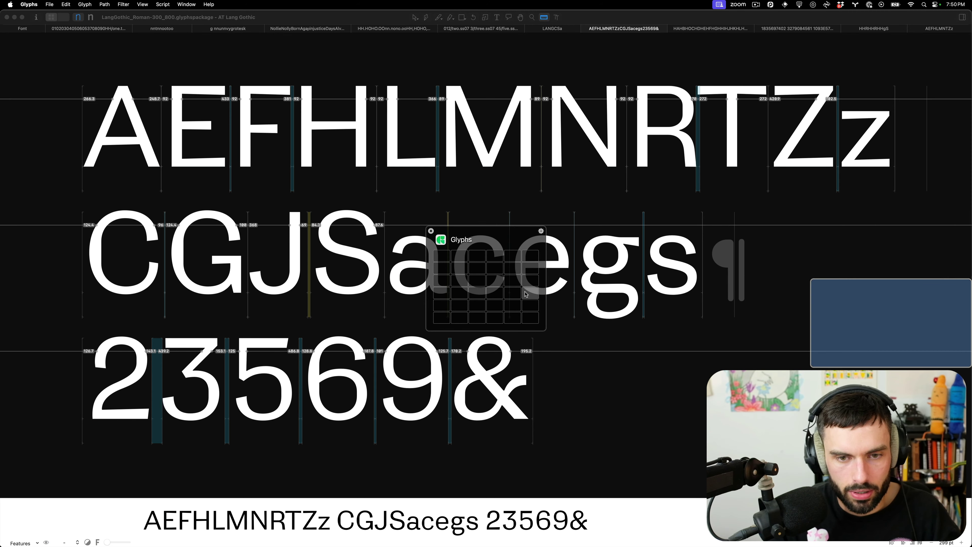
left_click_drag(526, 293, 441, 317)
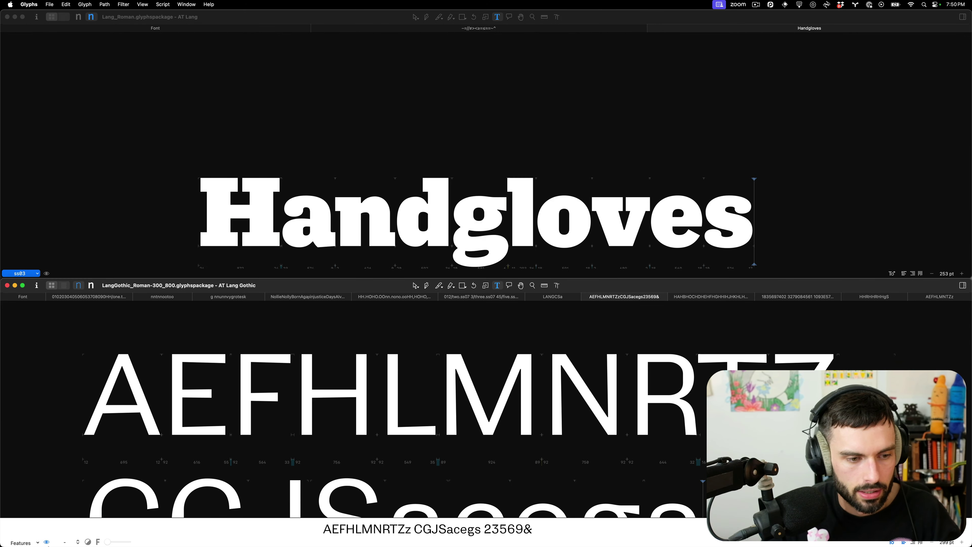
left_click(46, 541)
- Open a new tab with Handgloves in the bold master and fit it in view
key("super+t")
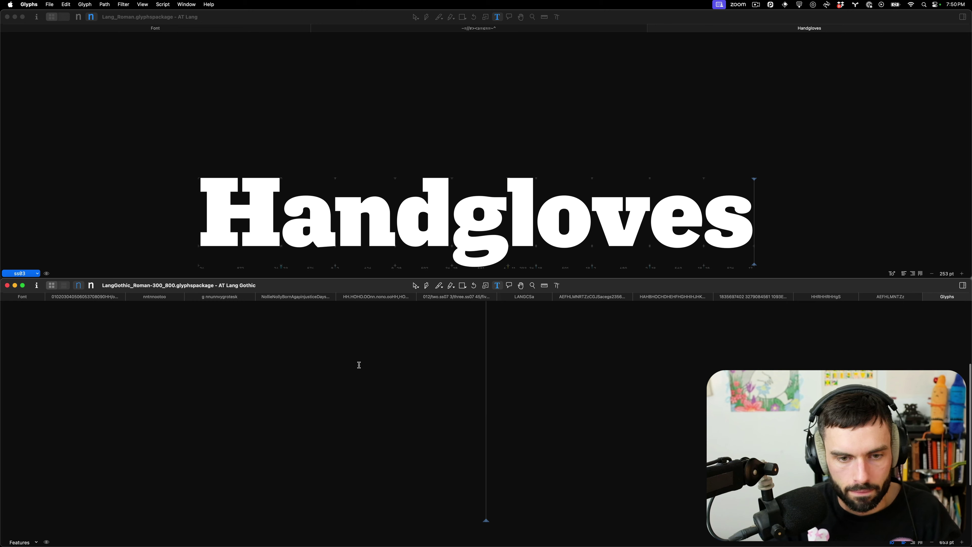
type("Handgloves")
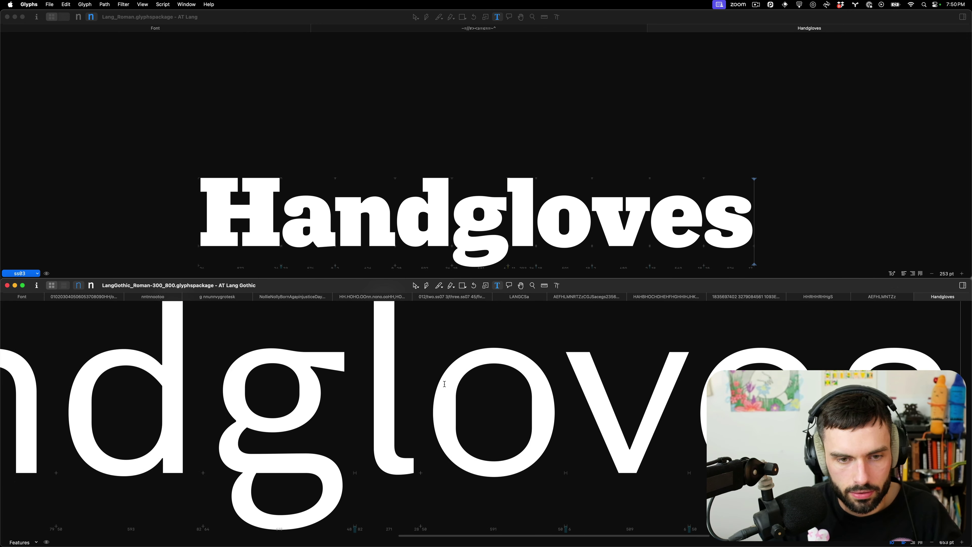
key("super+0")
key("super+2")
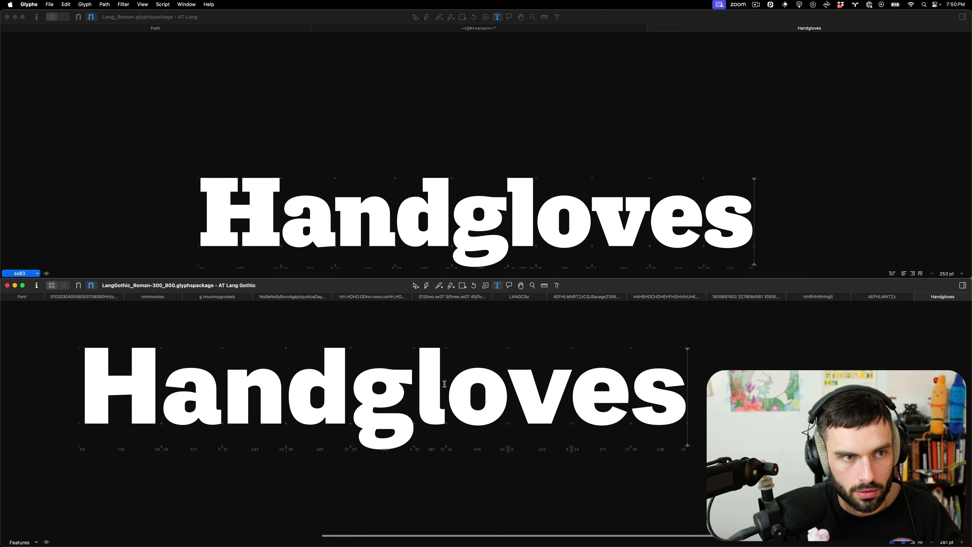
key("Left")
key("super+0")
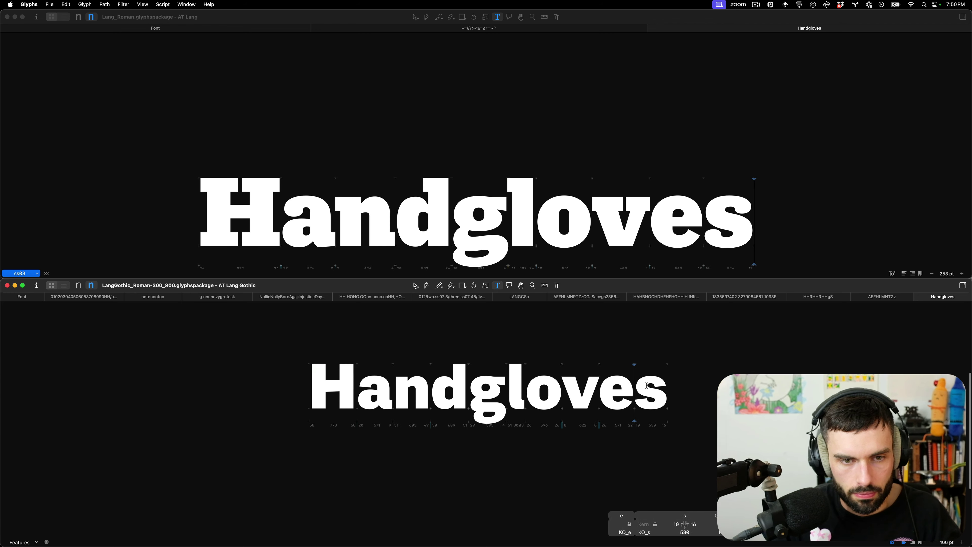
scroll(655, 384, "up", 5)
scroll(644, 385, "up", 3)
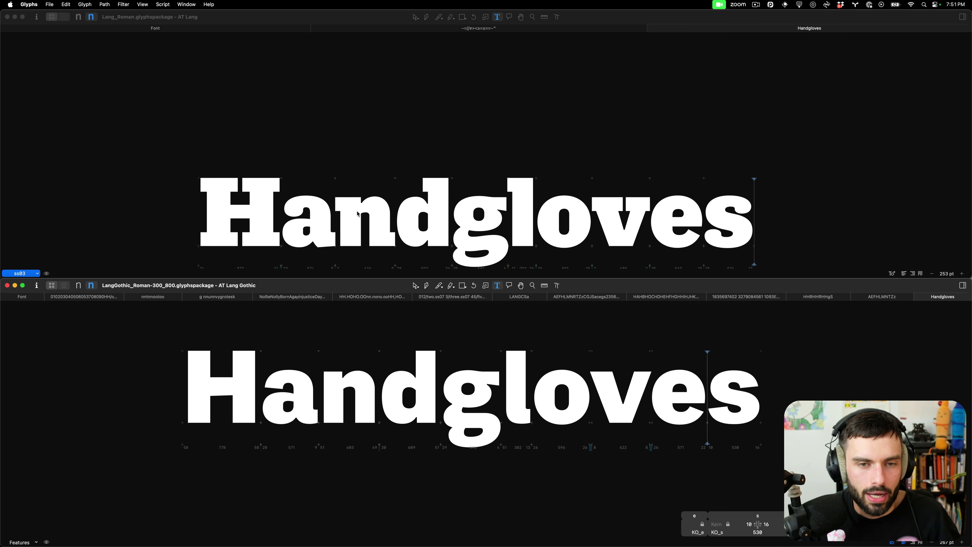
- Turn off Stylistic Set ss03 in the top Handgloves view
scroll(358, 214, "down", 3)
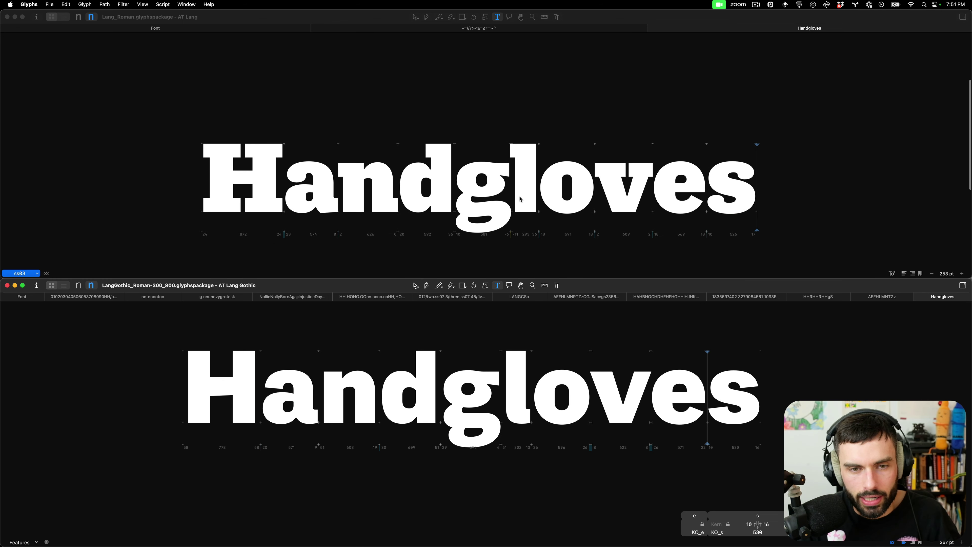
left_click(26, 273)
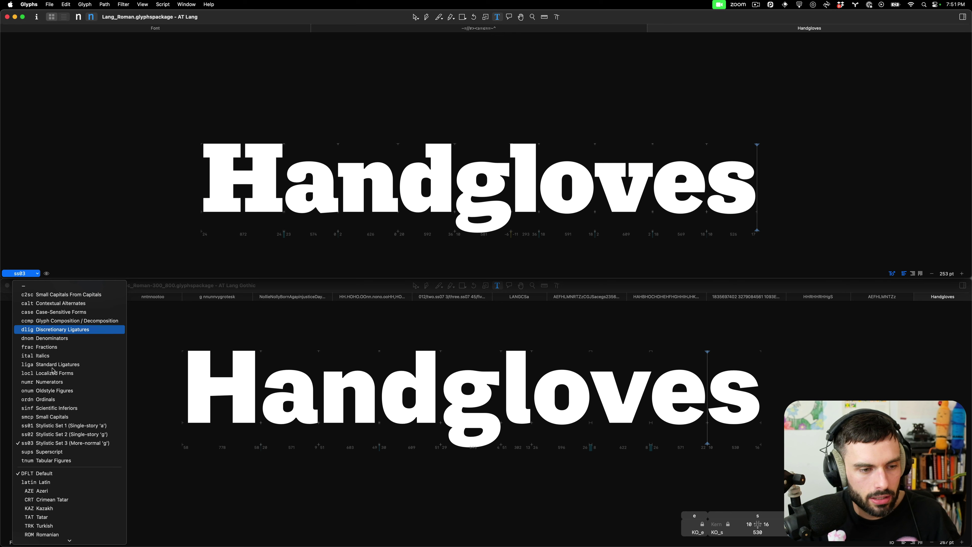
left_click(41, 445)
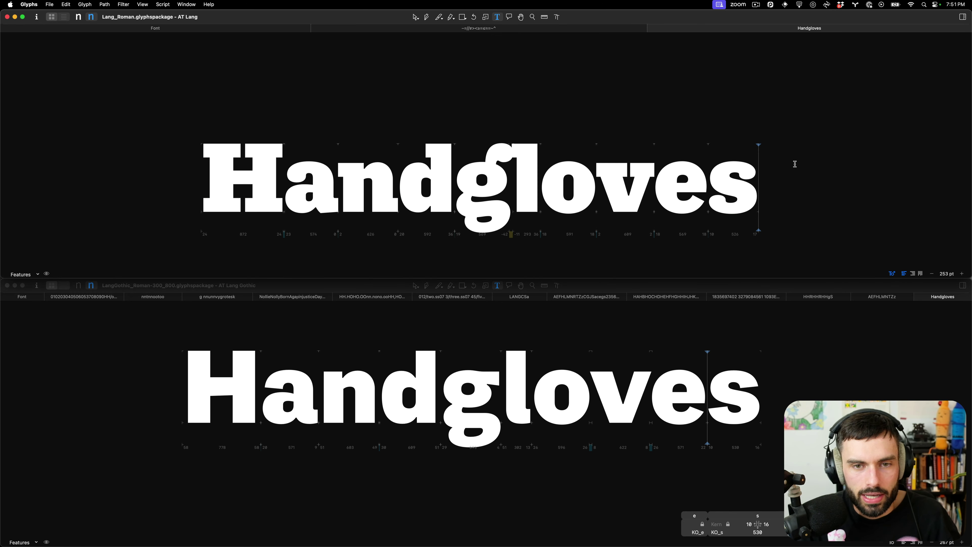
- Insert the g.calt alternate via glyph search and retype the l in Handgloves
left_click(518, 180)
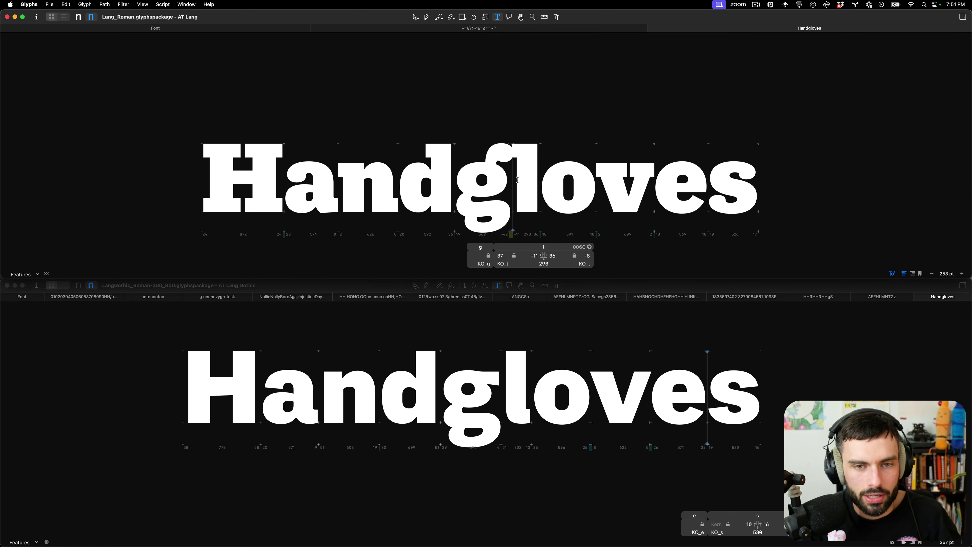
key("Right")
key("BackSpace")
key("BackSpace")
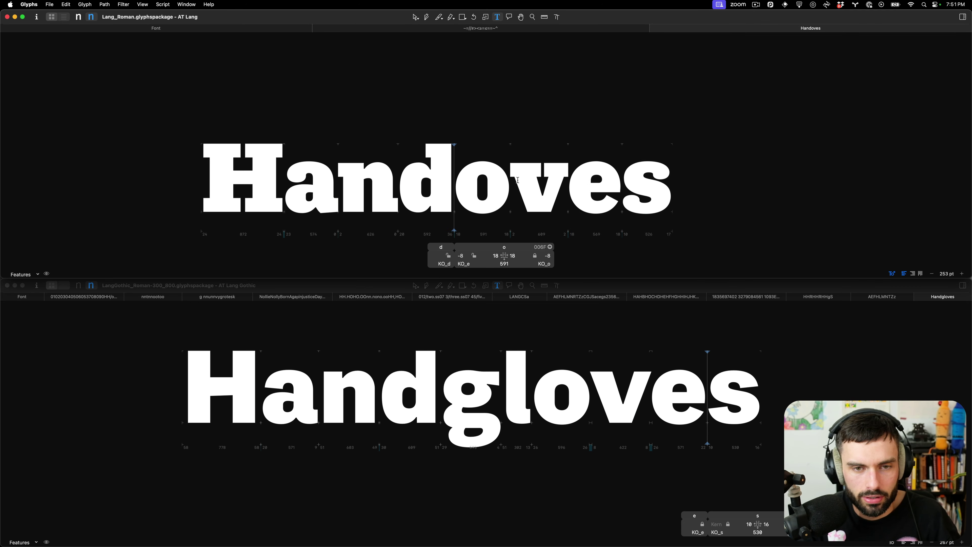
key("super+f")
type("g.c")
key("Return")
type("lt l")
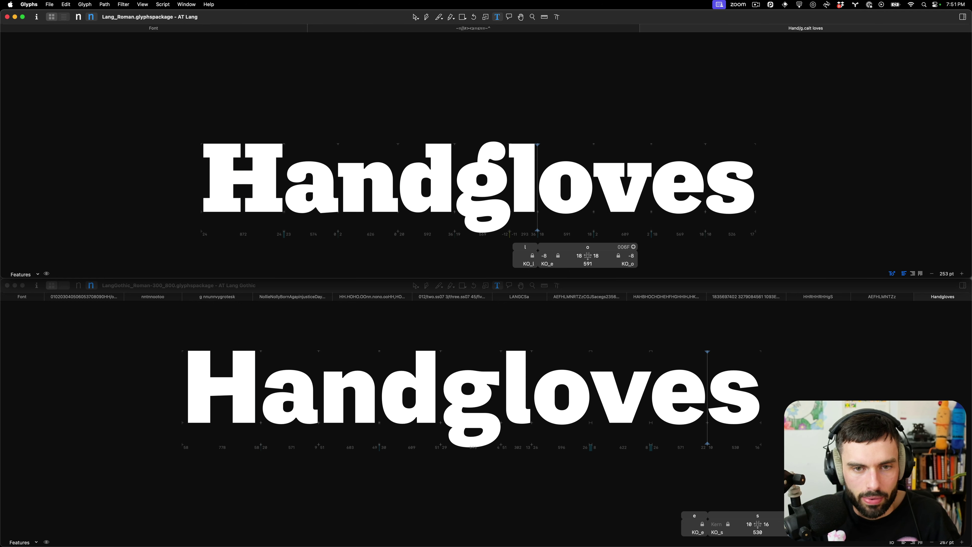
left_click(781, 171)
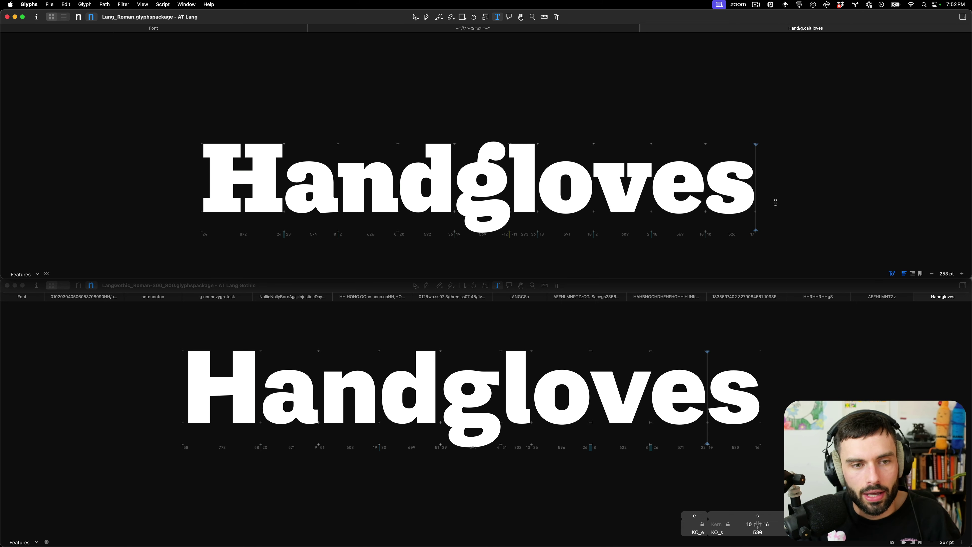
key("super+1")
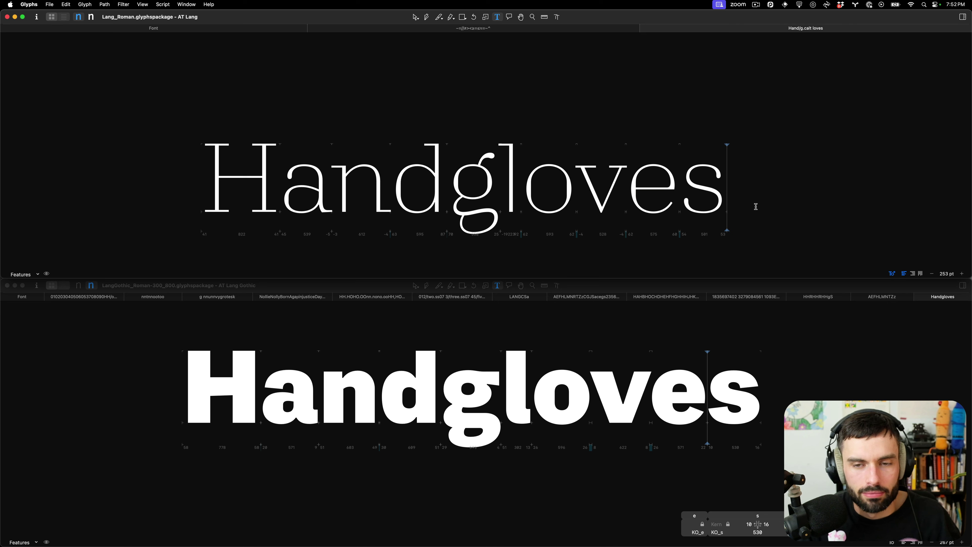
key("super+2")
key("super+1")
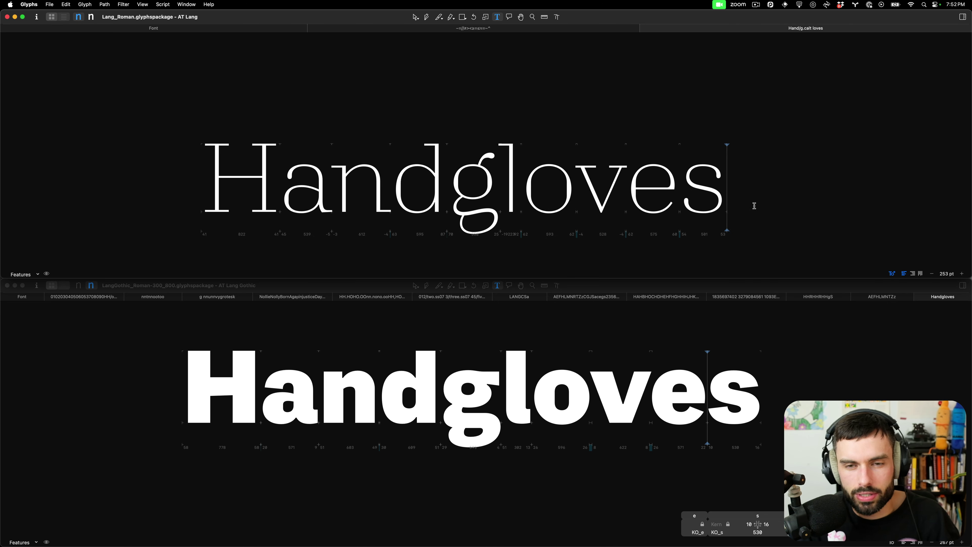
key("super+2")
scroll(754, 205, "left", 1)
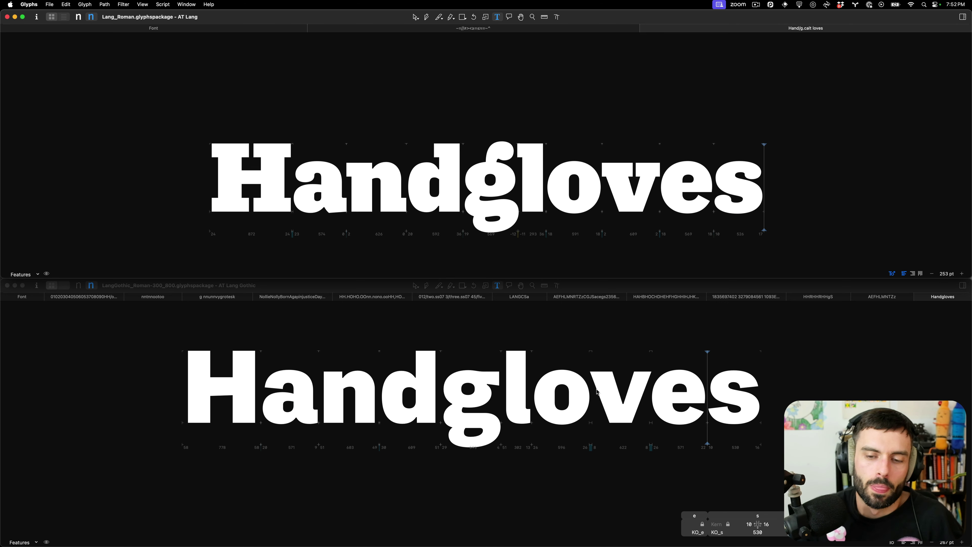
scroll(599, 395, "up", 2)
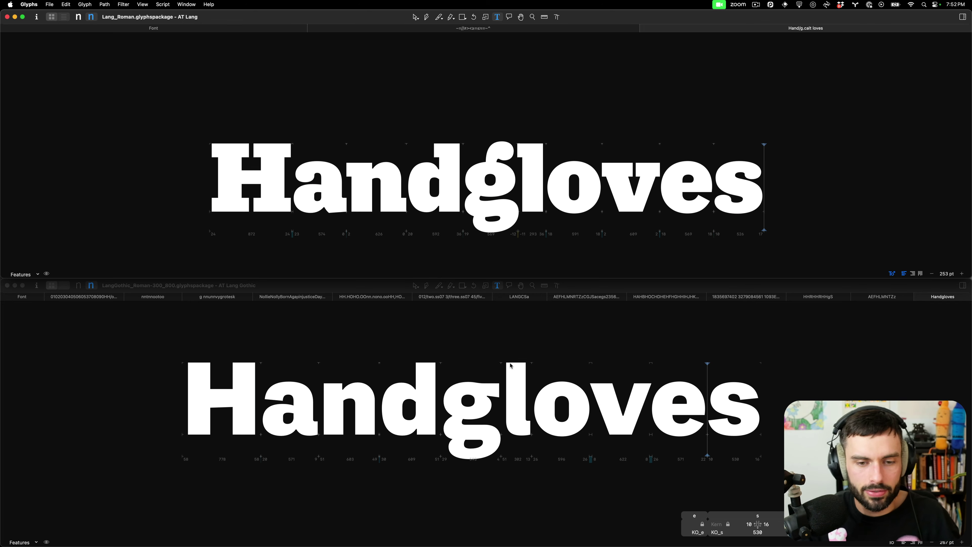
scroll(500, 433, "left", 3)
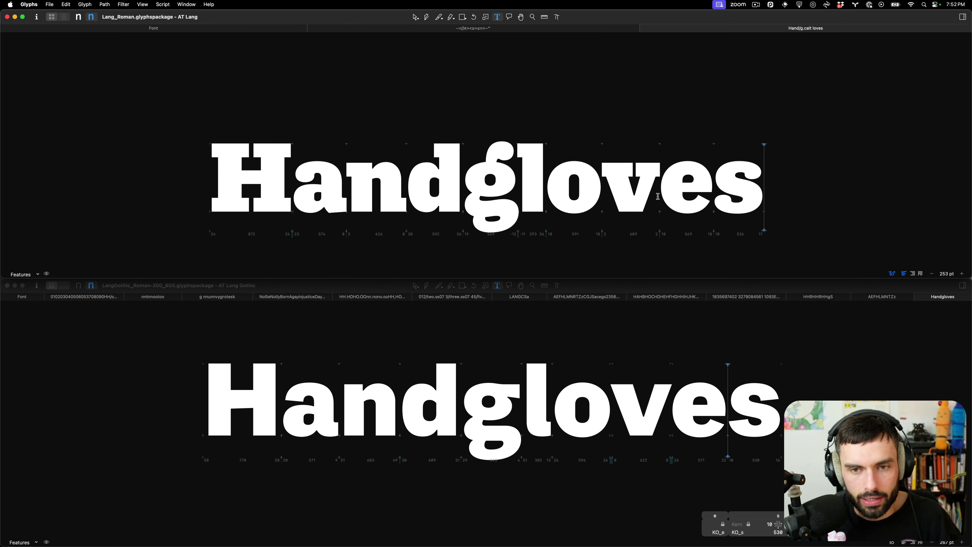
scroll(658, 195, "down", 1)
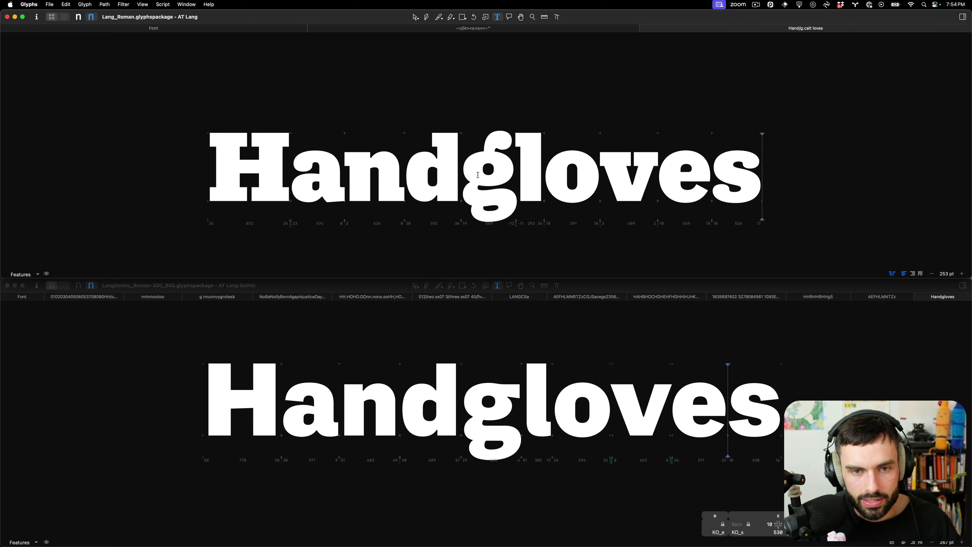
- Preview Stylistic Set 3 on the g of the upper Handgloves
left_click(467, 165)
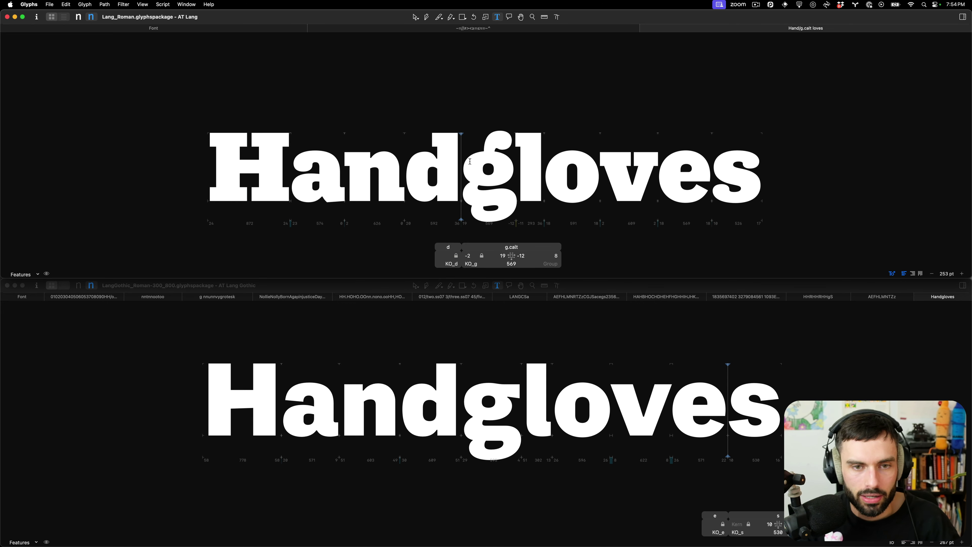
left_click(23, 274)
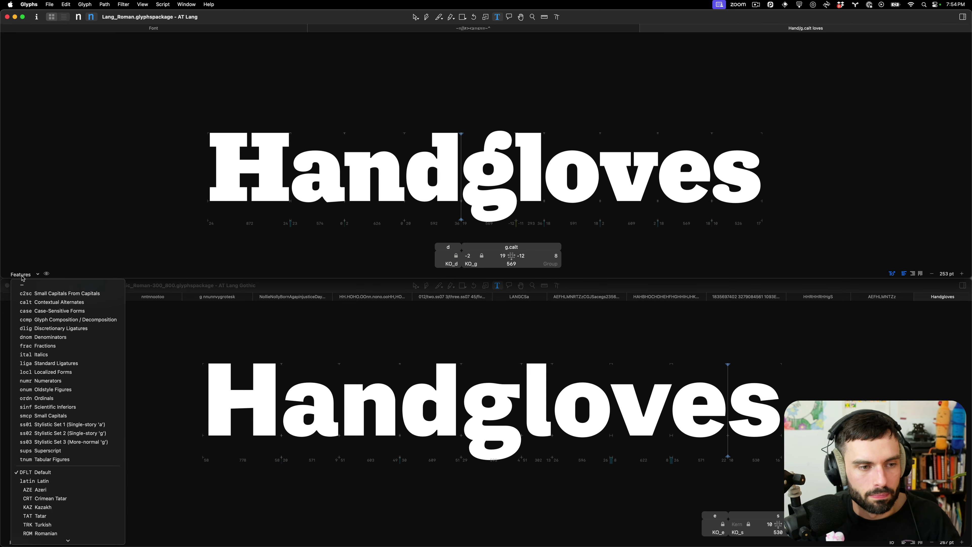
left_click(64, 441)
- Bring the Lang Gothic AEFHLMNTZz tab forward and enlarge its window to fill the screen
left_click(538, 197)
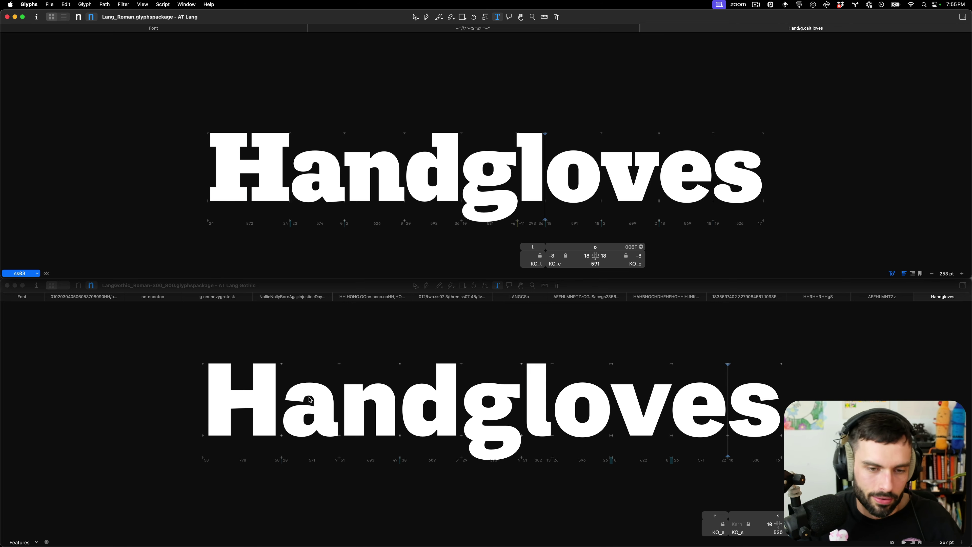
left_click(881, 297)
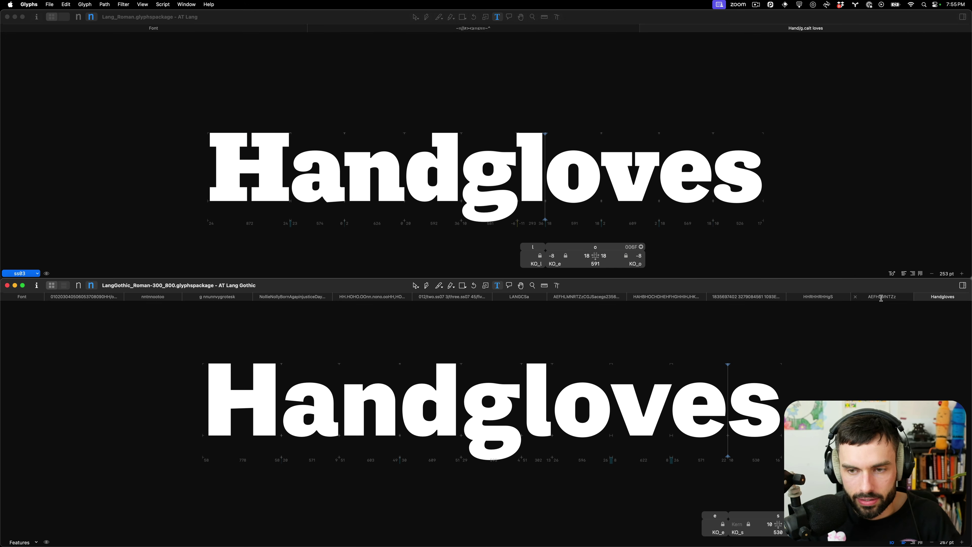
key("super+a")
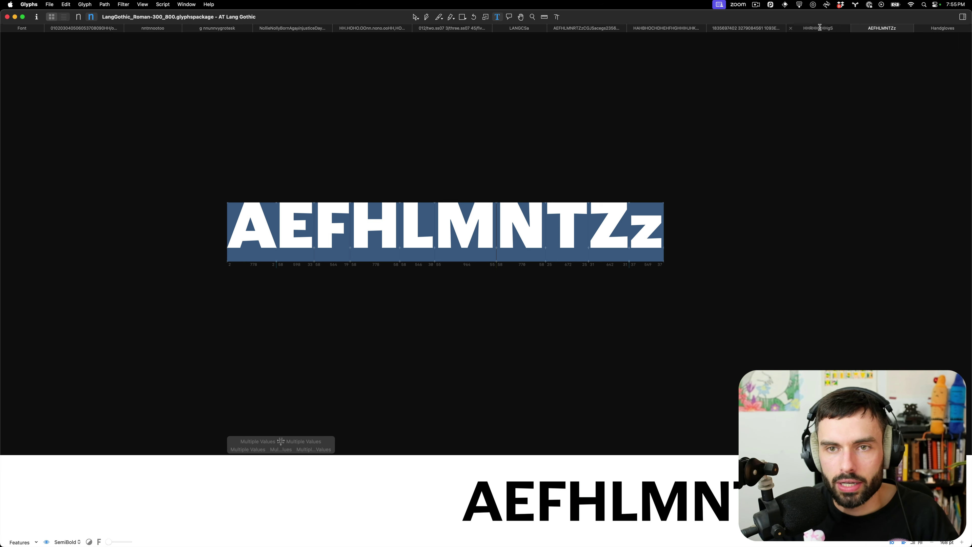
- Cycle through the LANGCSa, AEFHLMNTZz and spacing-string tabs to reach the three-line AEFHLMNRTZz proof
scroll(755, 65, "up", 3)
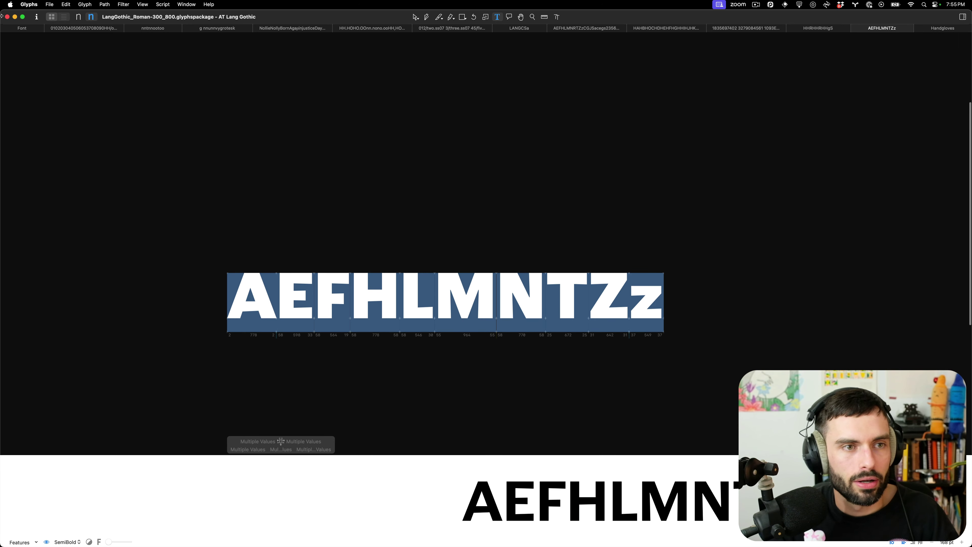
left_click(543, 31)
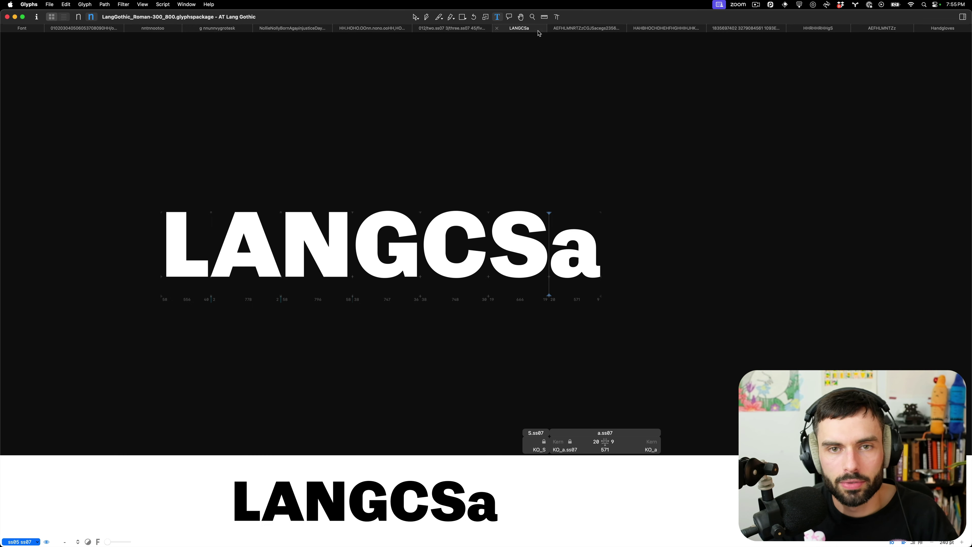
left_click(597, 31)
left_click(665, 28)
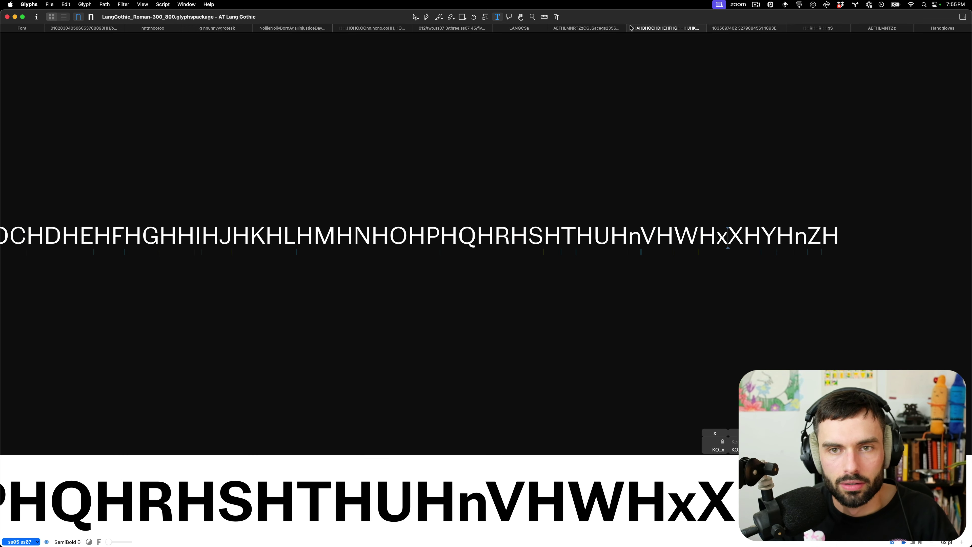
left_click(607, 29)
scroll(583, 125, "up", 1)
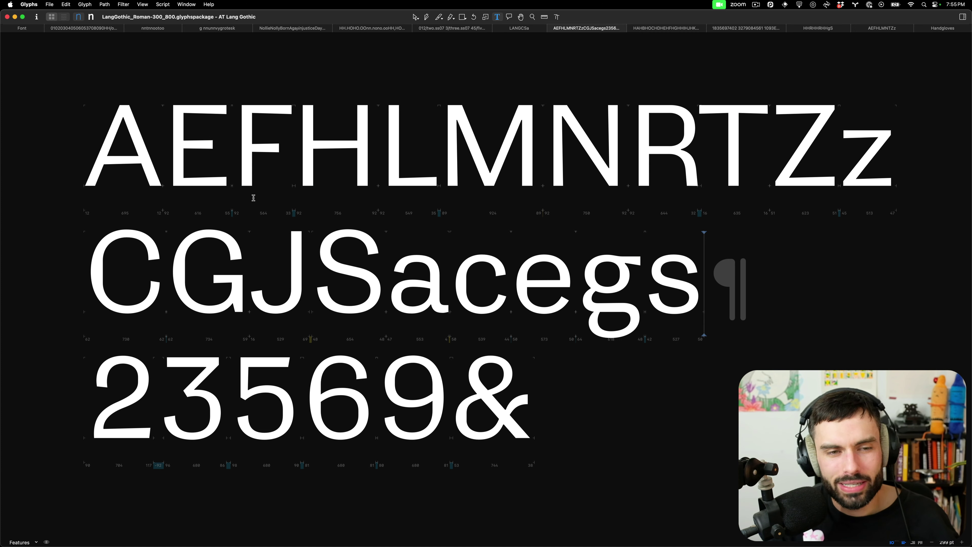
- Zoom around the E and F, then display the three proof lines in the bold 800 master
scroll(248, 128, "up", 1)
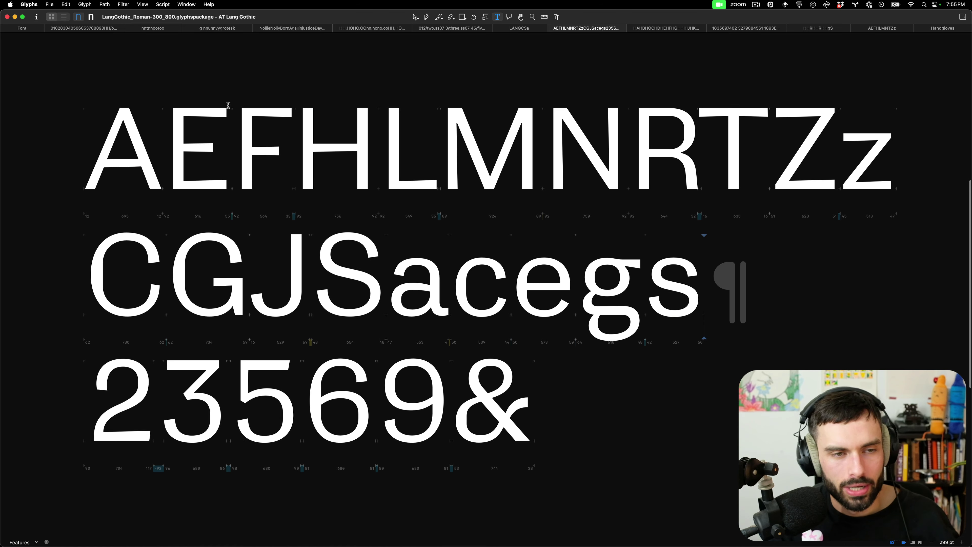
left_click(210, 183)
scroll(224, 174, "up", 5)
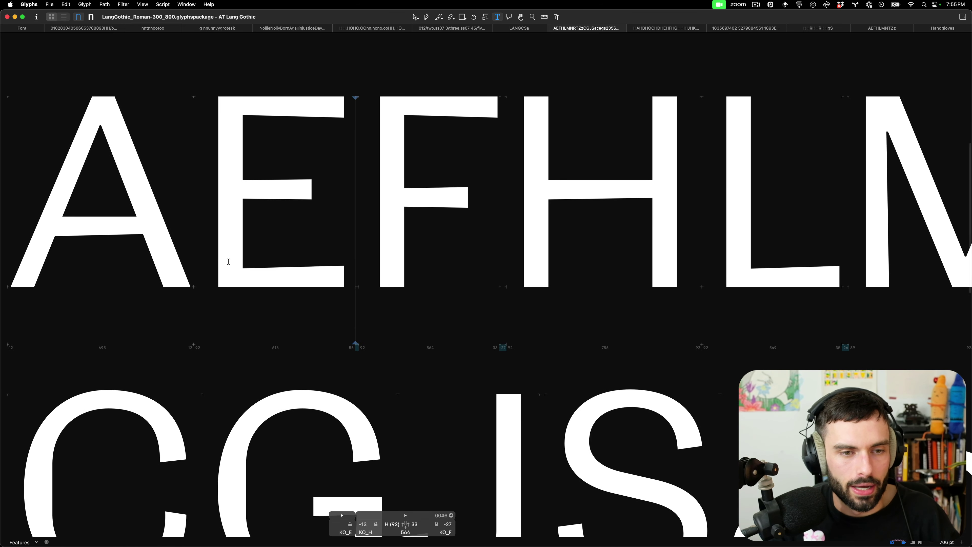
scroll(301, 217, "down", 5)
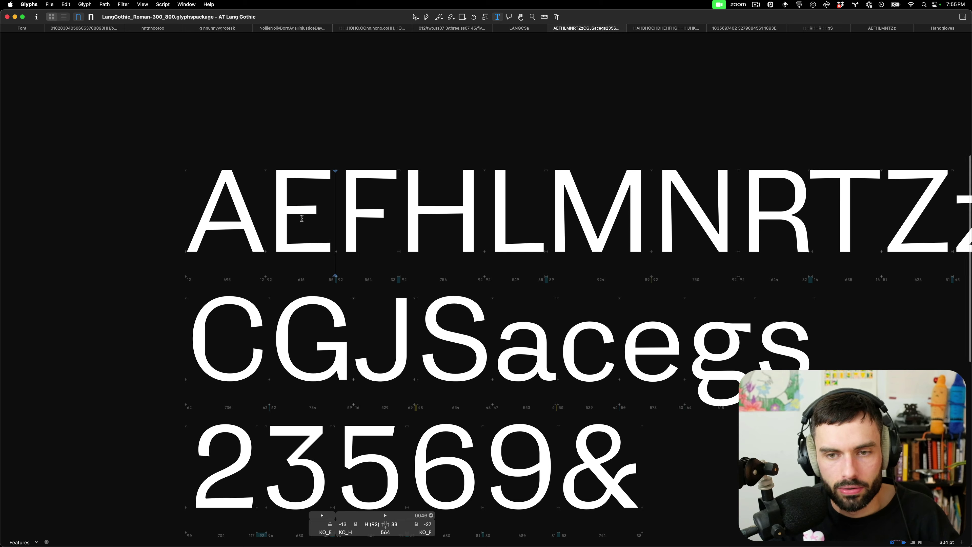
scroll(301, 218, "down", 3)
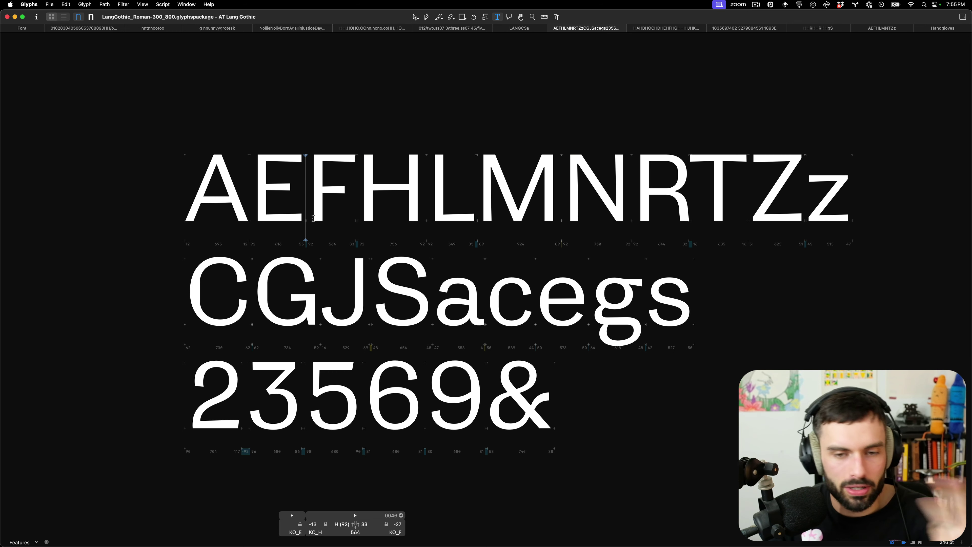
left_click(91, 16)
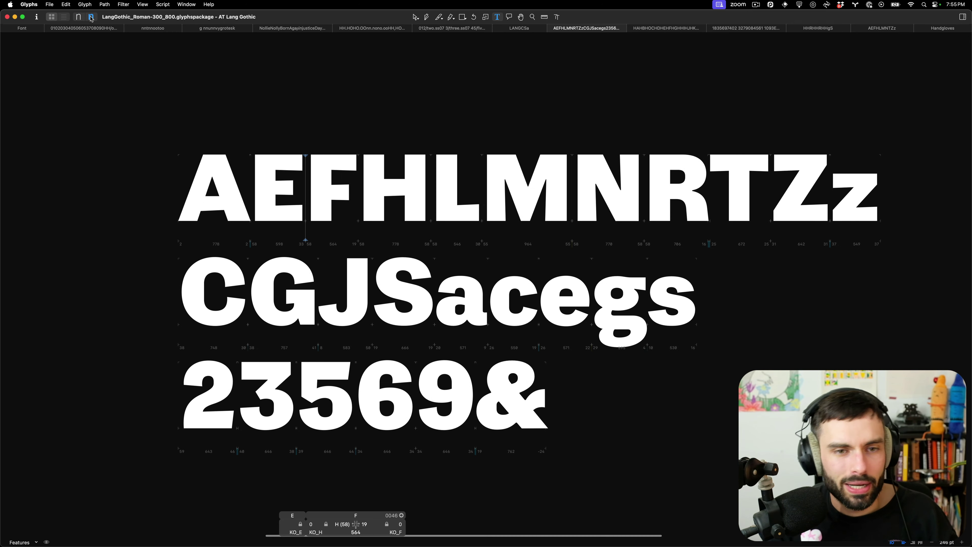
left_click(749, 285)
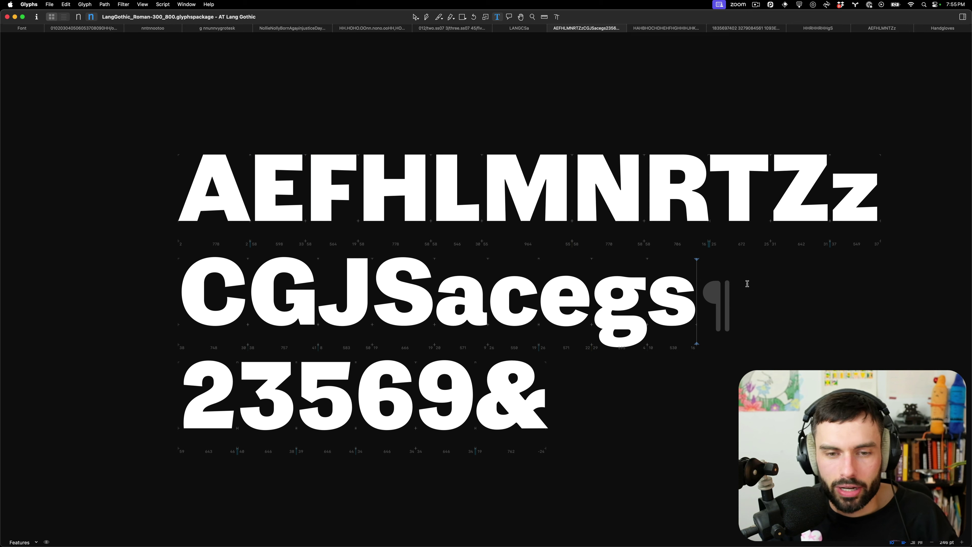
left_click(649, 355)
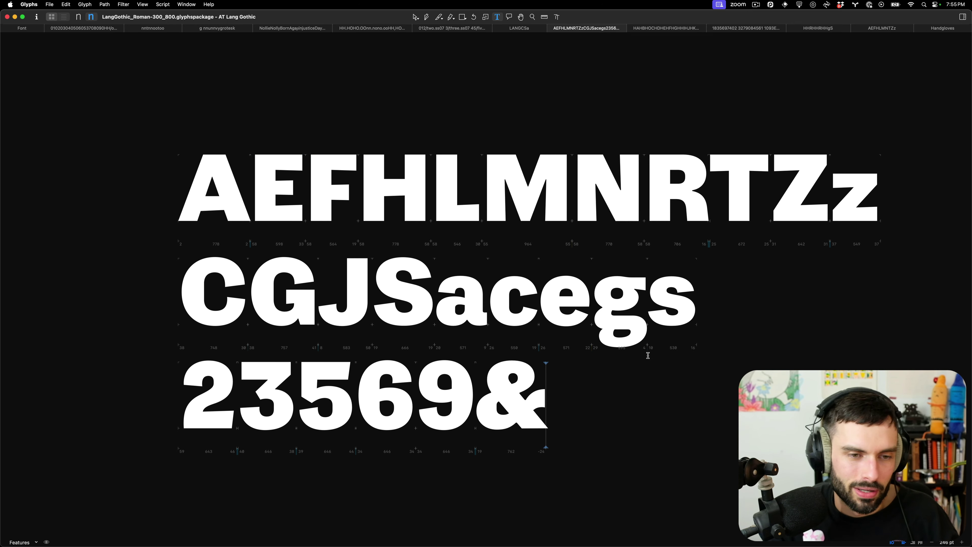
scroll(649, 355, "right", 2)
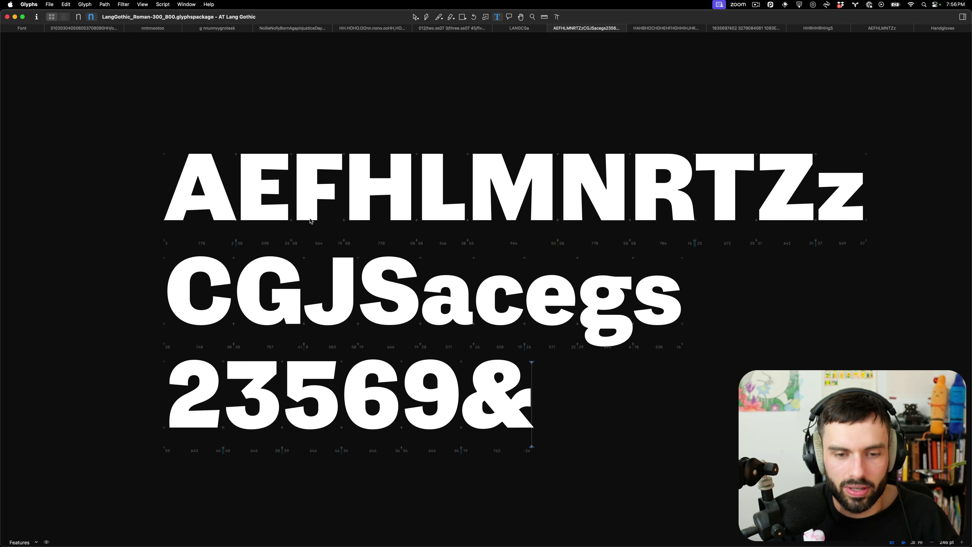
- Apply Stylistic Set 5 (simplified cap arms) and Stylistic Set 7 (low flair) to the bold proof
left_click(31, 542)
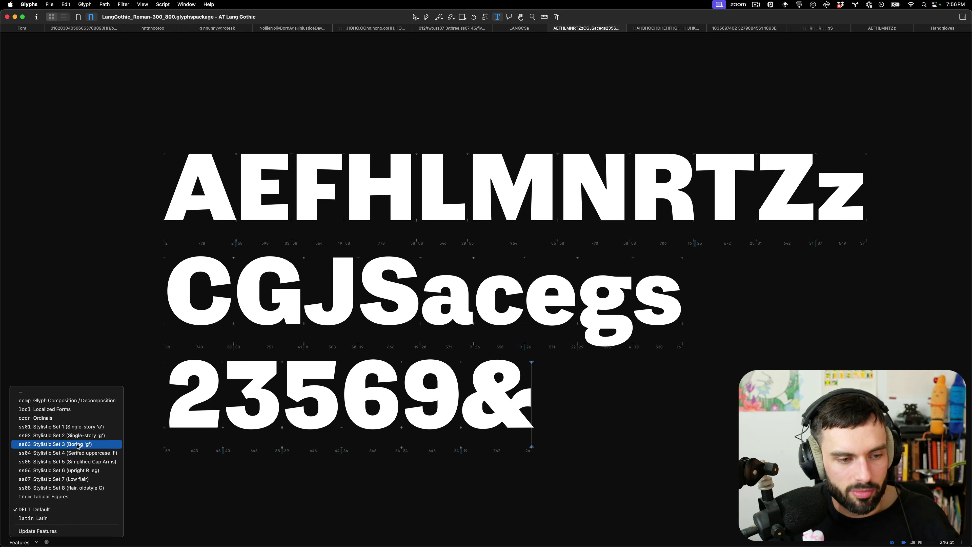
left_click(75, 463)
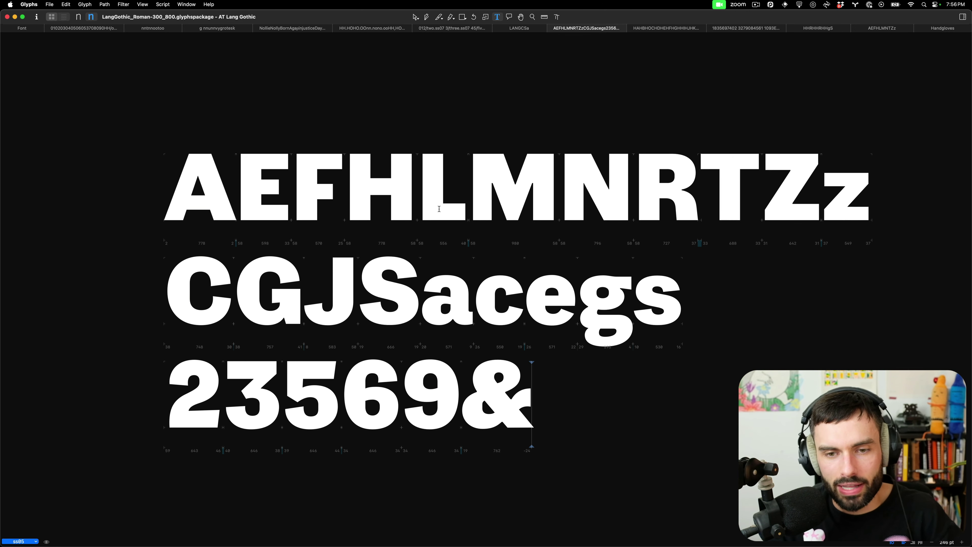
scroll(429, 216, "left", 2)
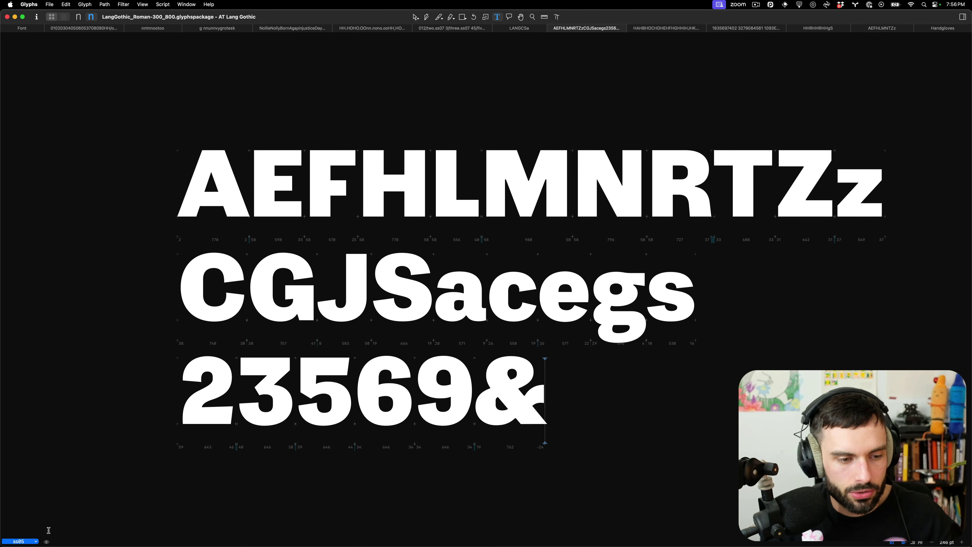
left_click(22, 541)
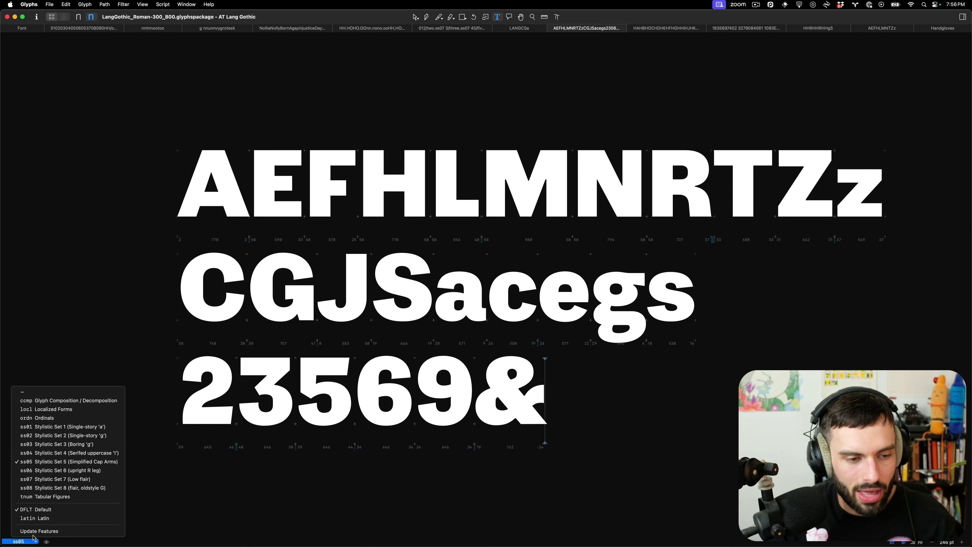
left_click(45, 479)
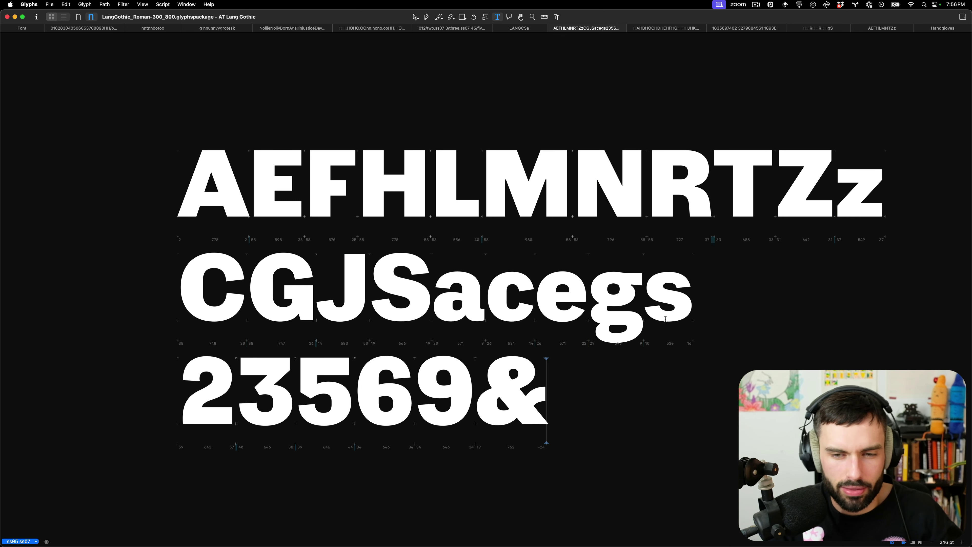
- Return to the light master and open an enlarged live preview strip under the proof text
left_click(78, 18)
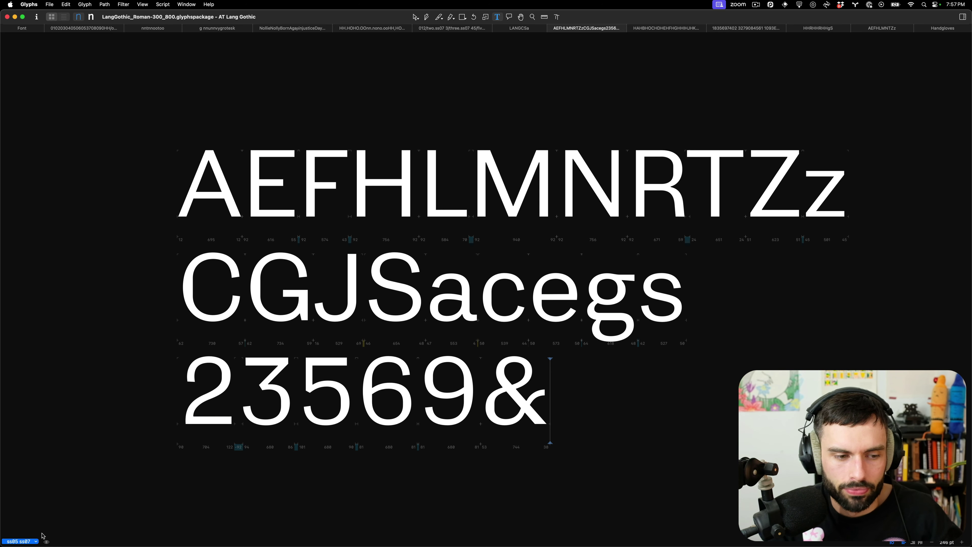
left_click(46, 541)
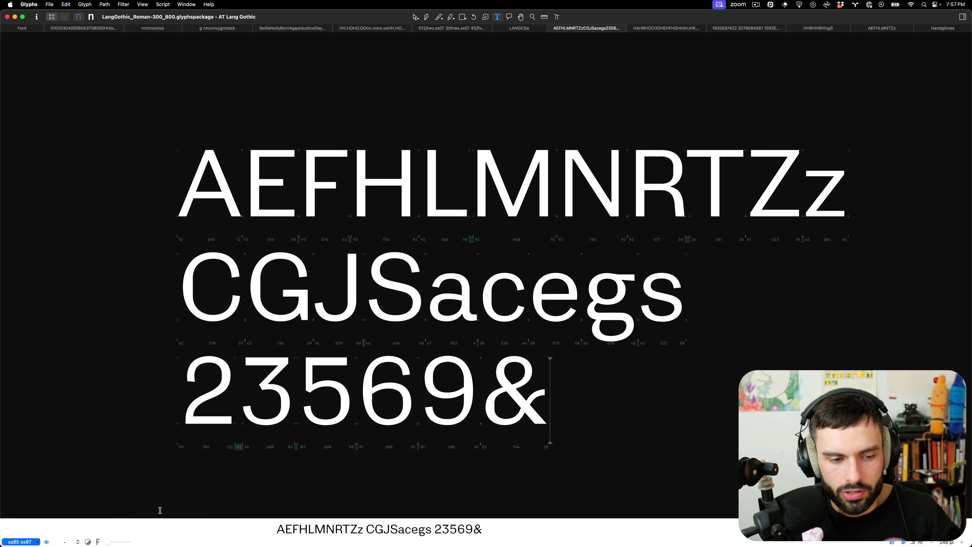
left_click_drag(224, 514, 229, 452)
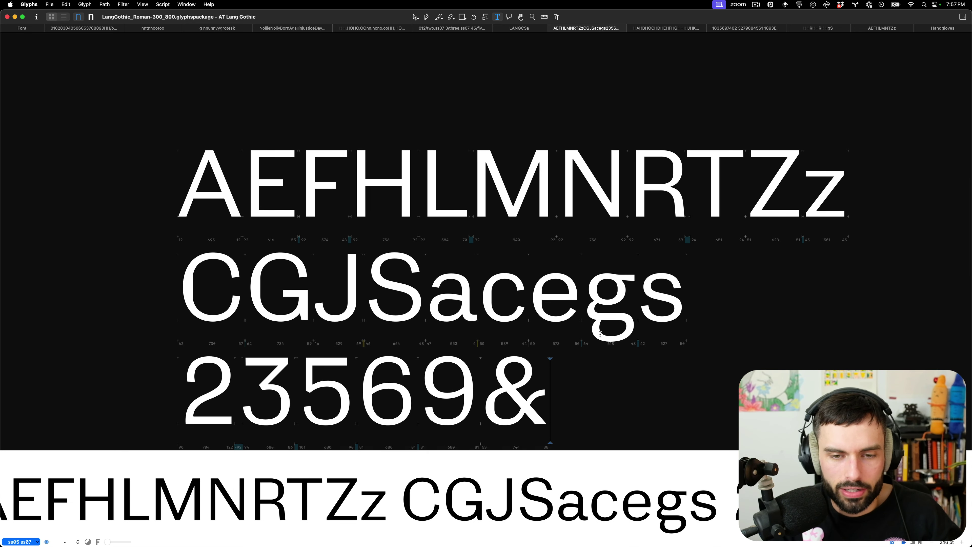
scroll(600, 334, "down", 3)
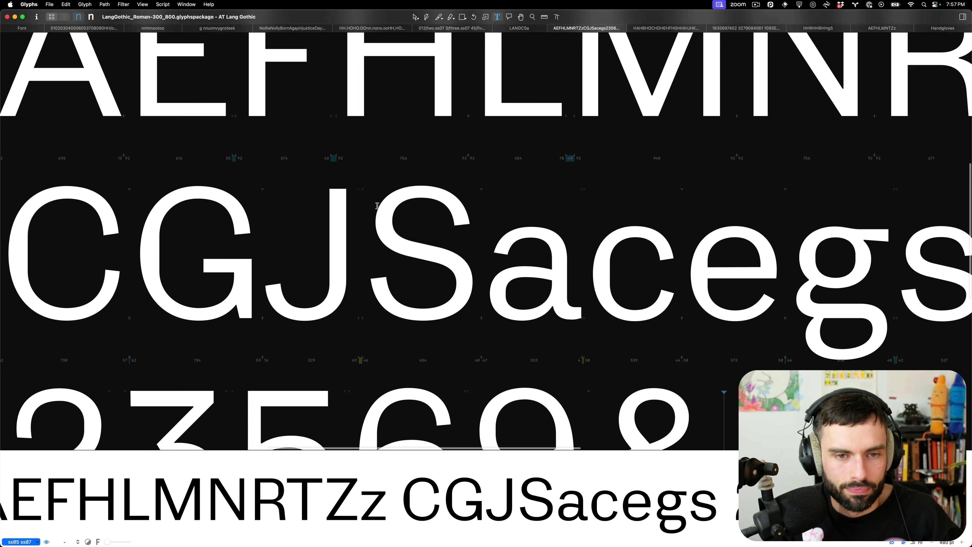
double_click(414, 206)
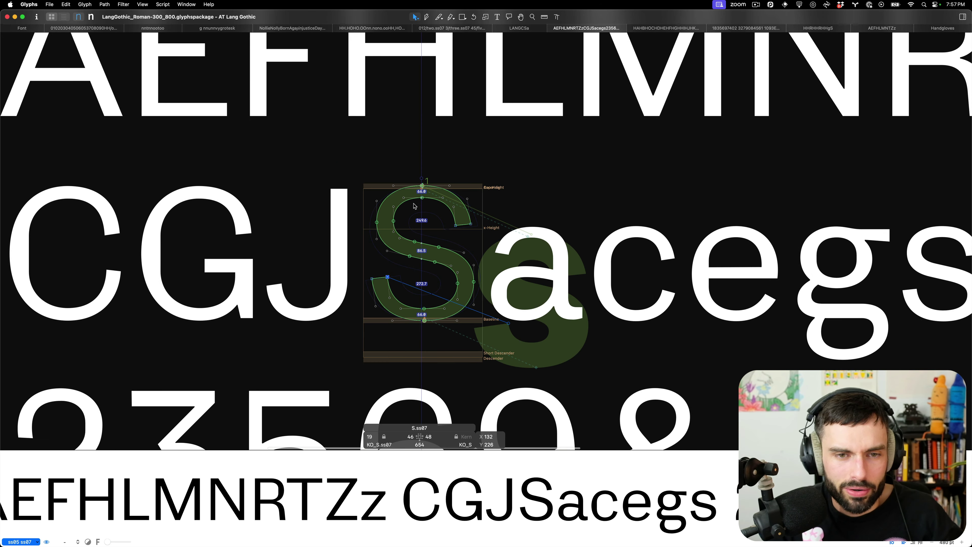
scroll(415, 206, "up", 5)
scroll(466, 180, "down", 4)
key("t")
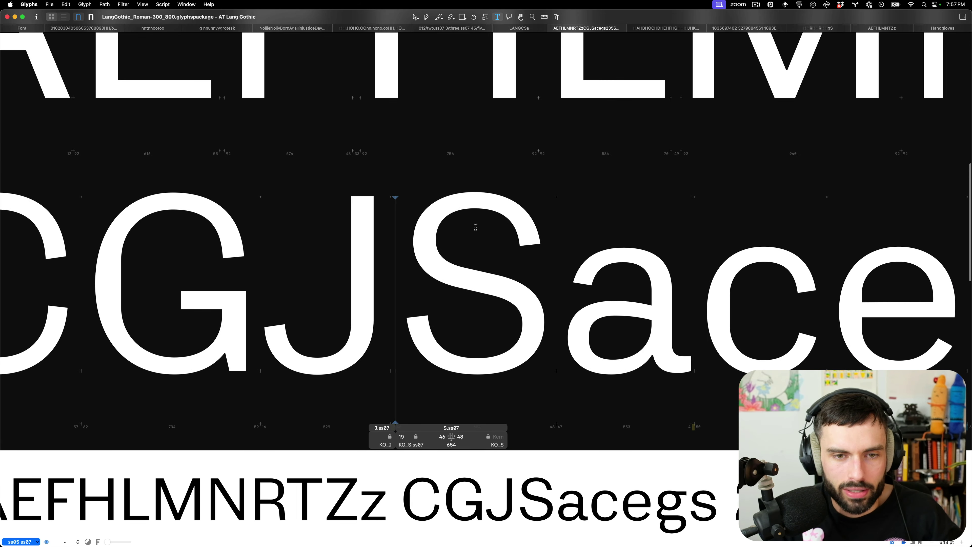
key("Escape")
scroll(455, 227, "up", 5)
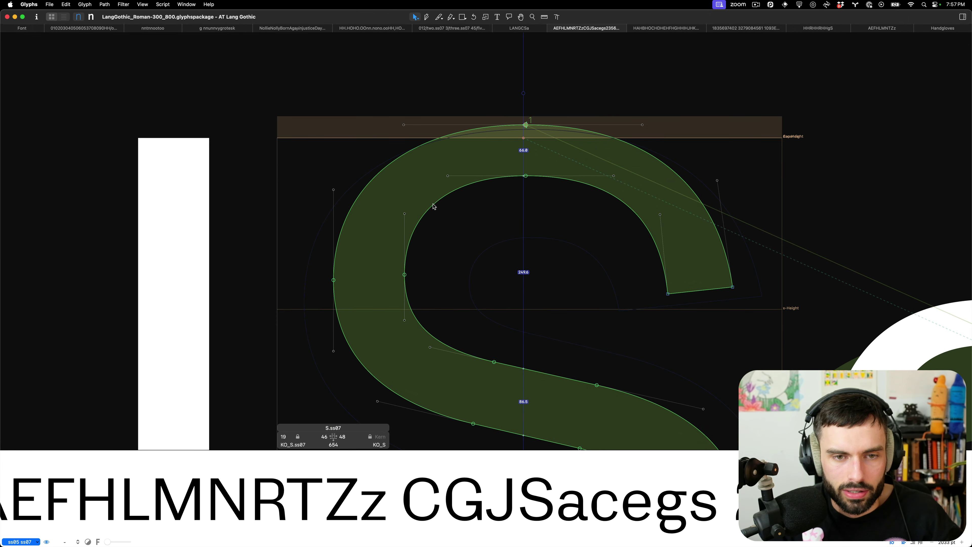
key("t")
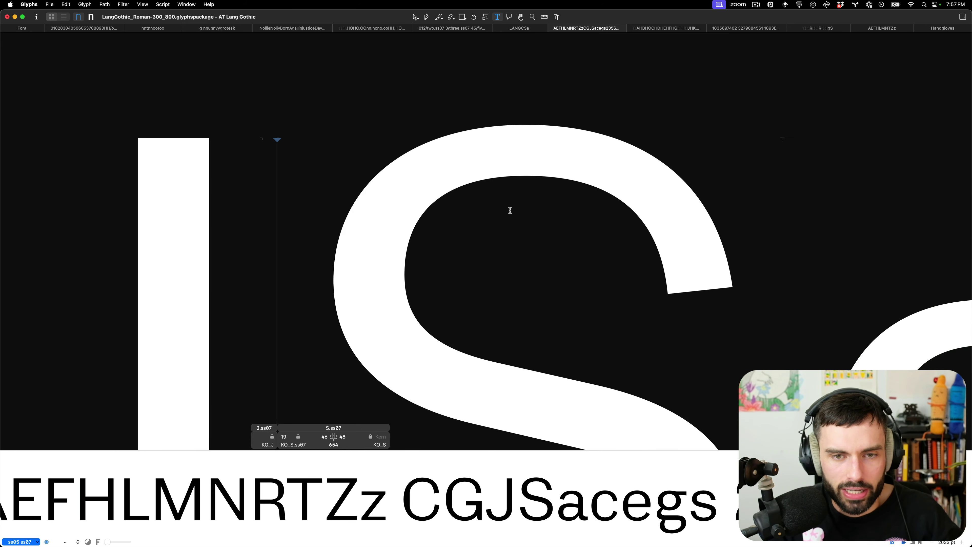
scroll(510, 211, "down", 6)
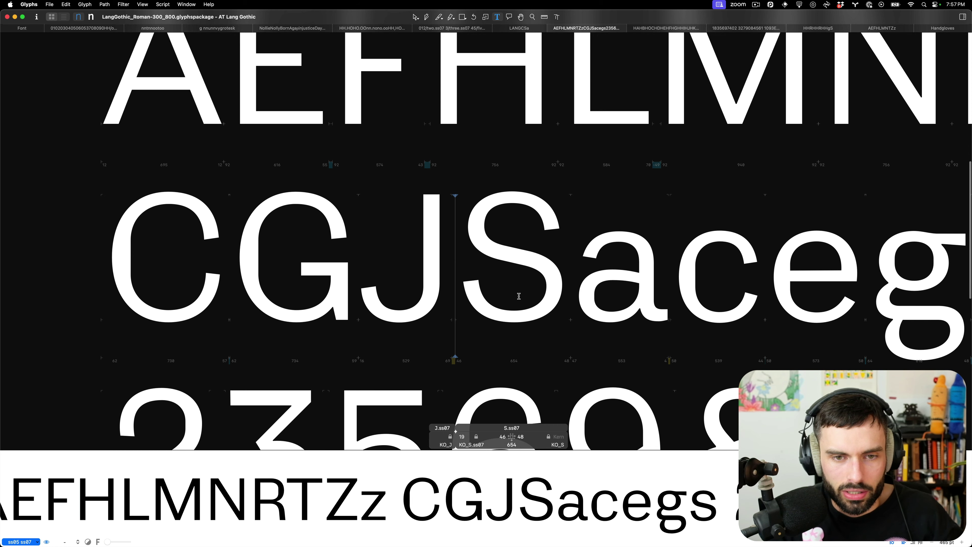
scroll(466, 262, "down", 5)
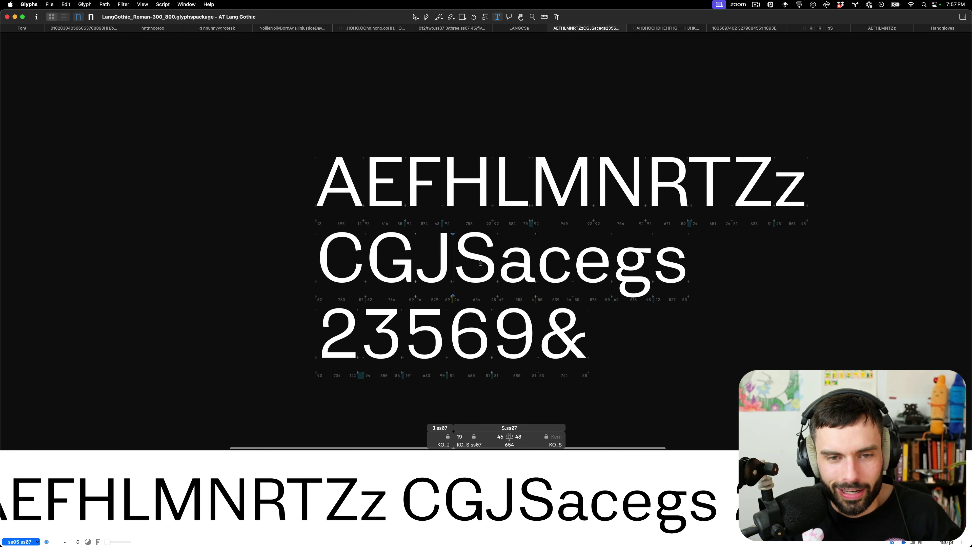
scroll(480, 263, "up", 5)
key("Escape")
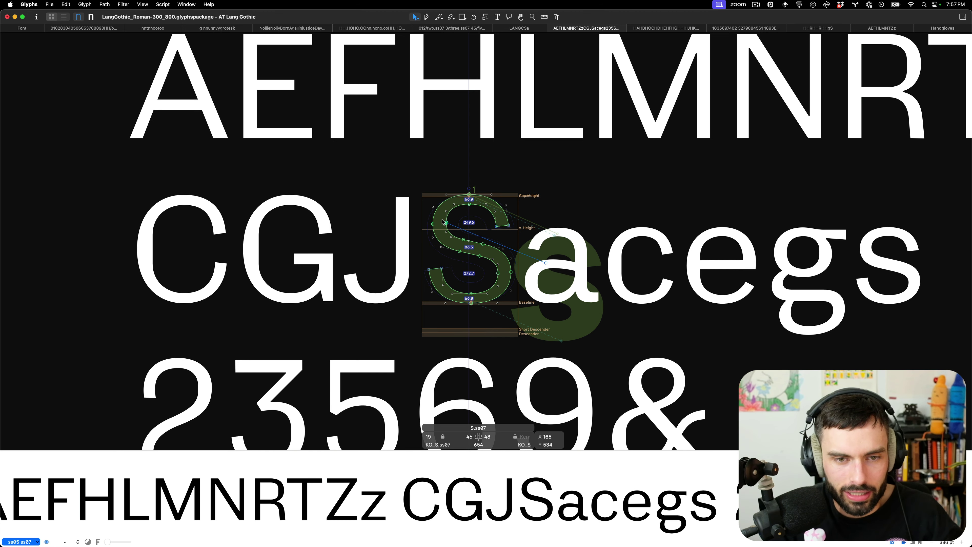
key("t")
scroll(599, 326, "down", 3)
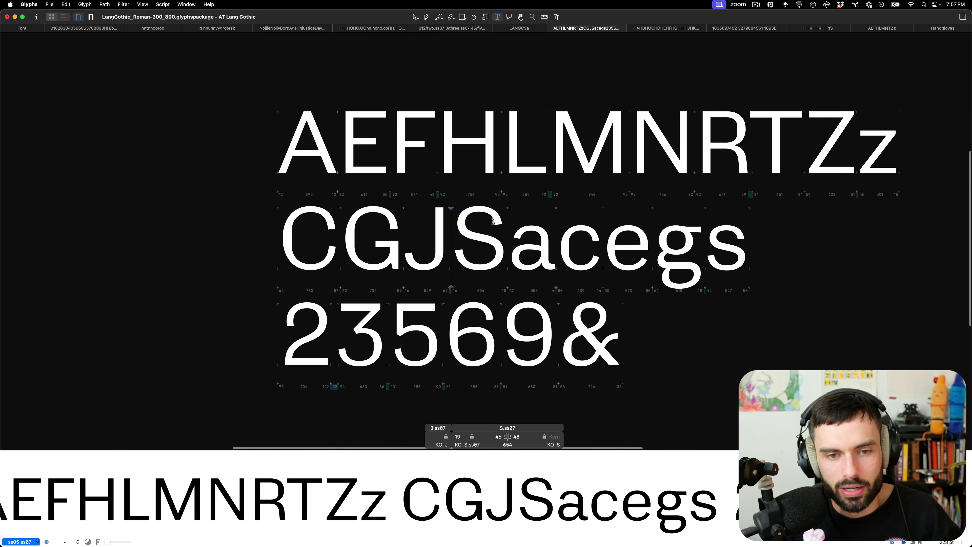
scroll(599, 325, "down", 1)
left_click(599, 326)
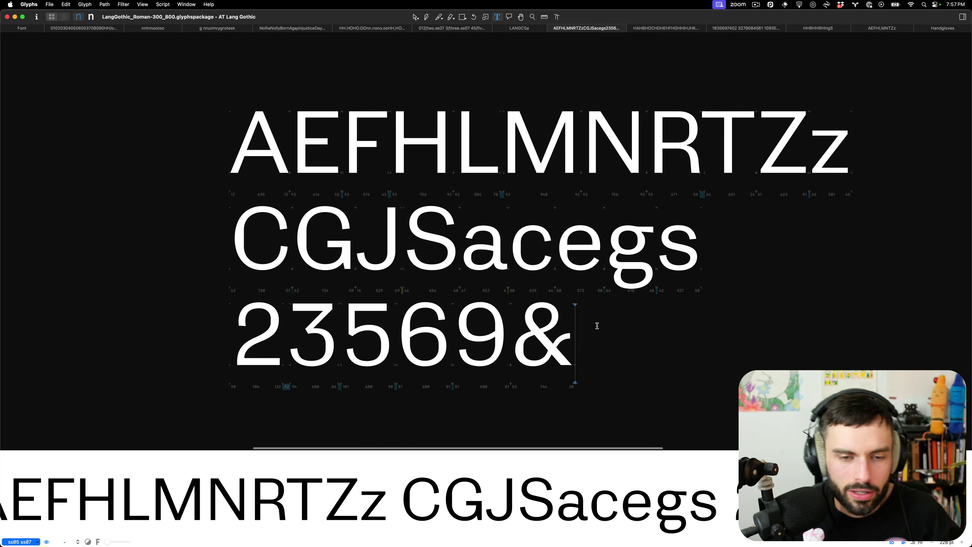
scroll(561, 319, "up", 2)
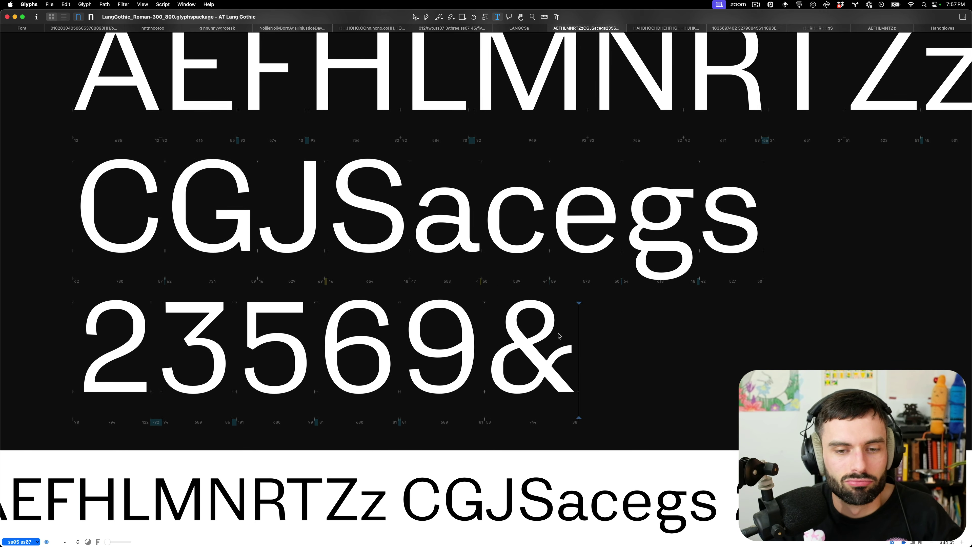
key("Escape")
left_click_drag(566, 340, 566, 340)
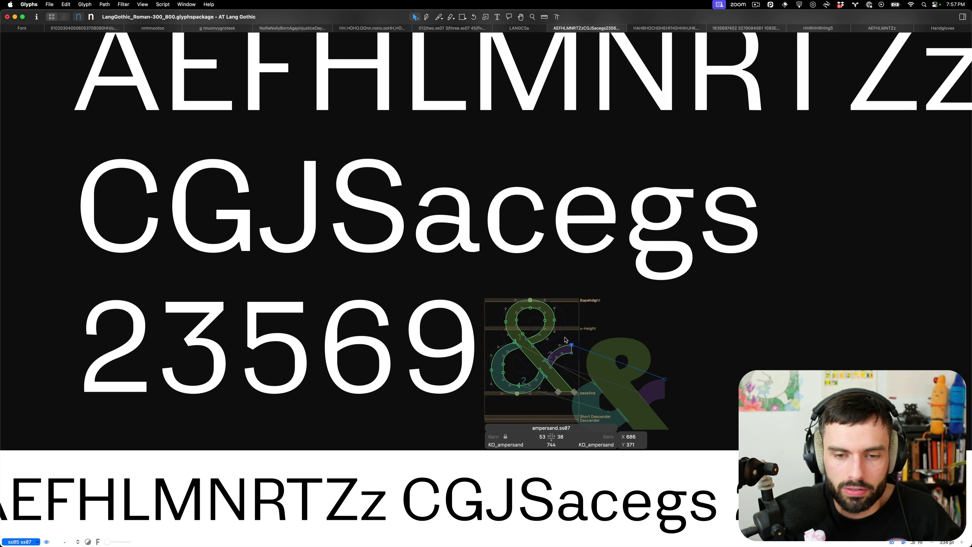
key("Escape")
scroll(566, 333, "down", 2)
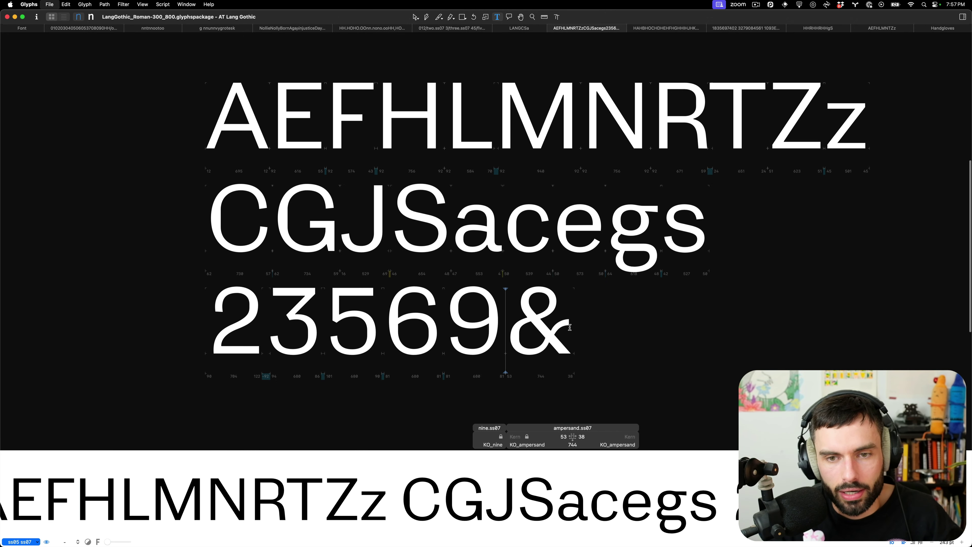
left_click(569, 327)
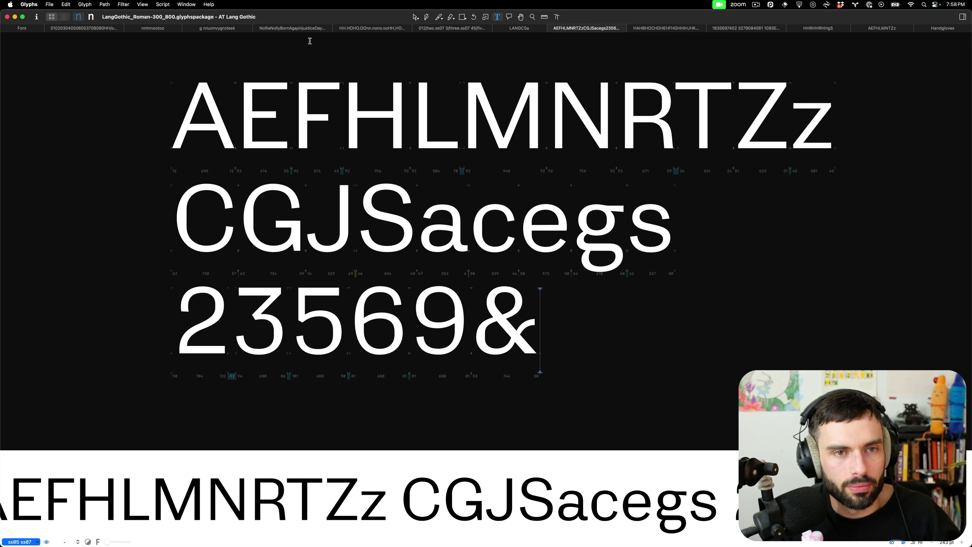
- Browse the Lang Grotesk and digit tabs, then bring Font Proof.pdf in Preview to the front
left_click(307, 33)
scroll(334, 176, "up", 4)
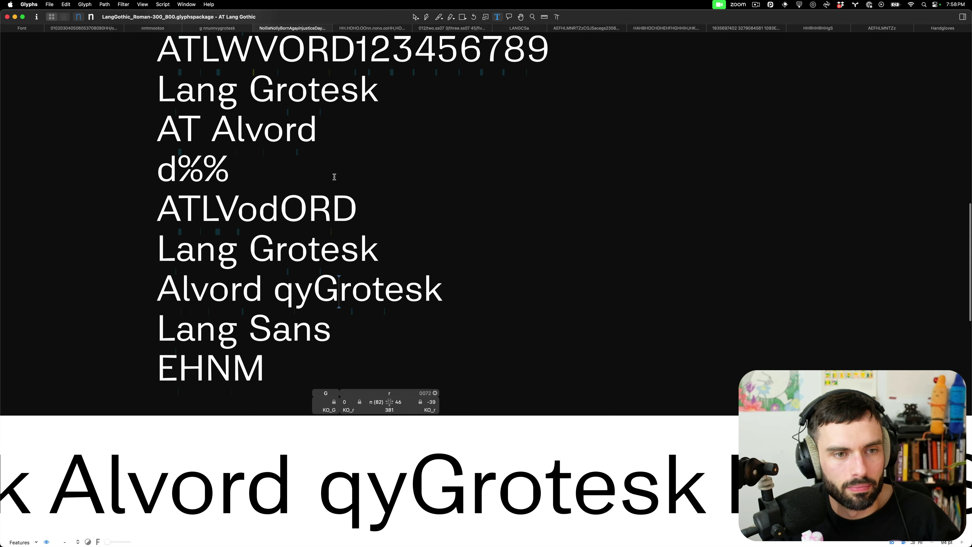
scroll(335, 174, "up", 2)
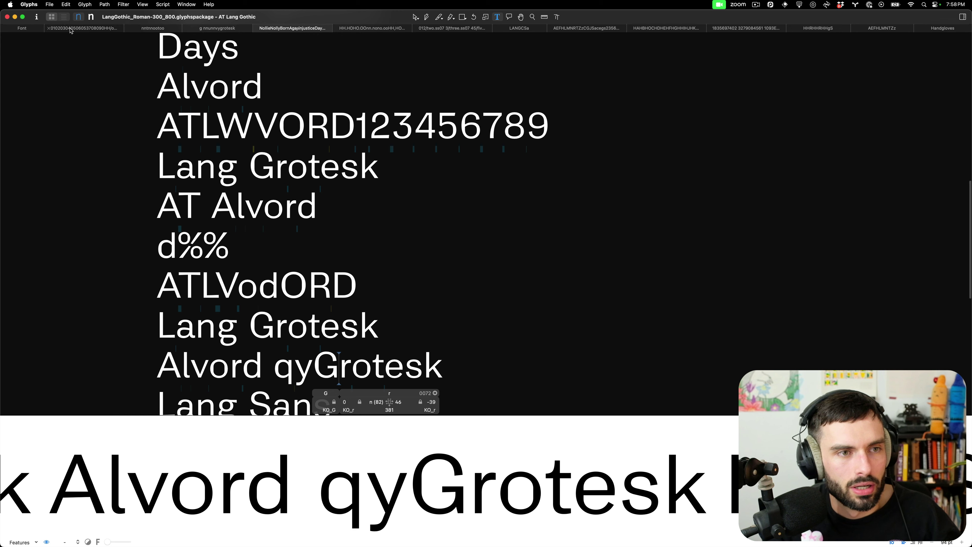
left_click(750, 30)
scroll(711, 87, "left", 2)
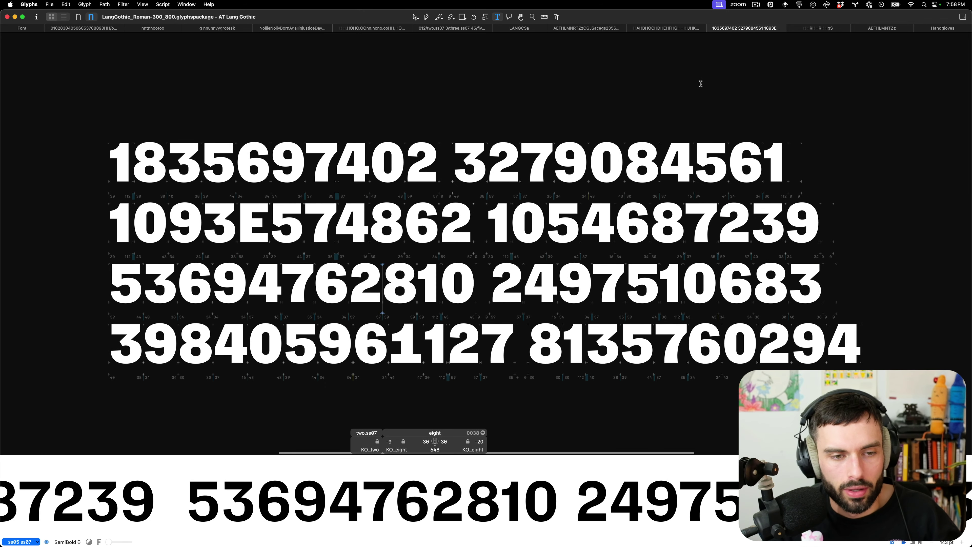
key("ctrl+Up")
left_click(269, 221)
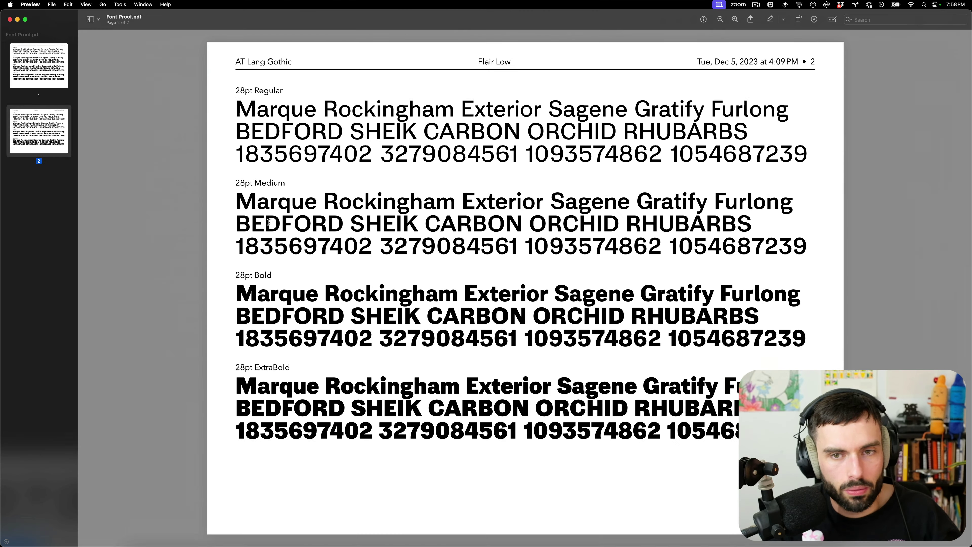
- Flip between the Flair page 1 and Flair Low page 2 thumbnails of Font Proof.pdf
left_click(32, 60)
left_click(44, 121)
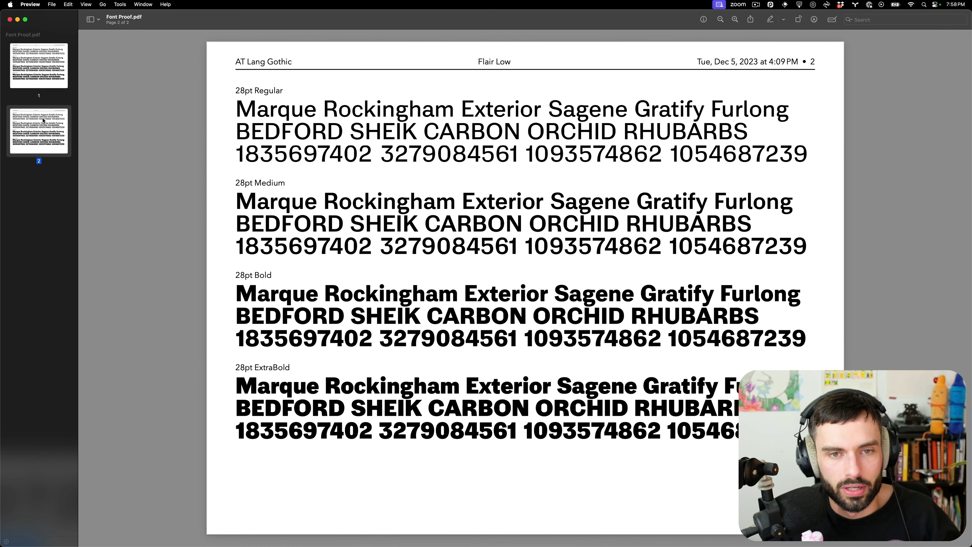
left_click(43, 85)
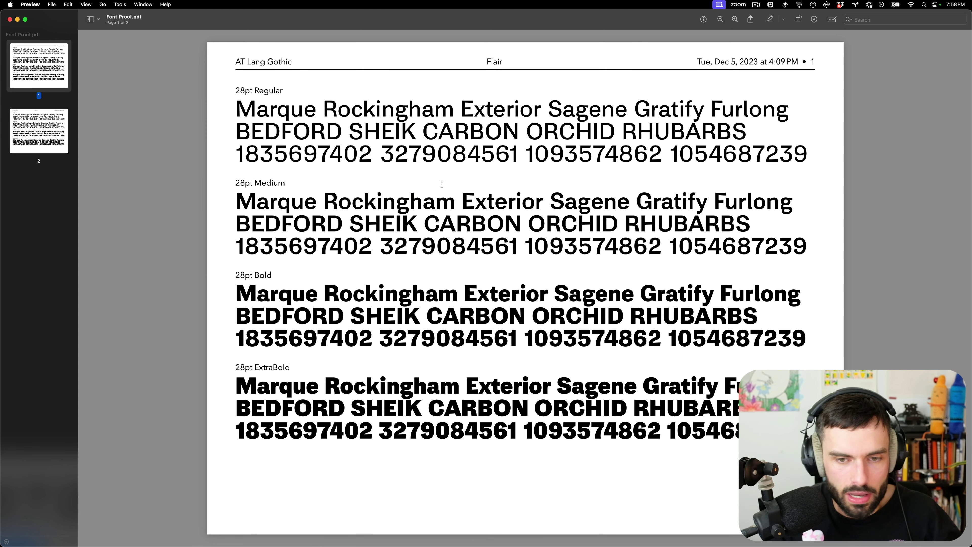
left_click(40, 122)
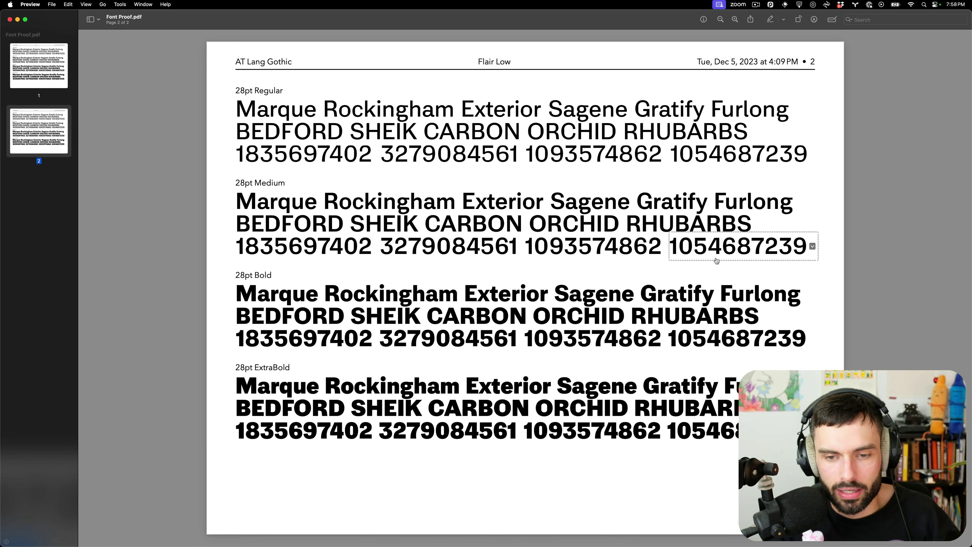
key("ctrl+Up")
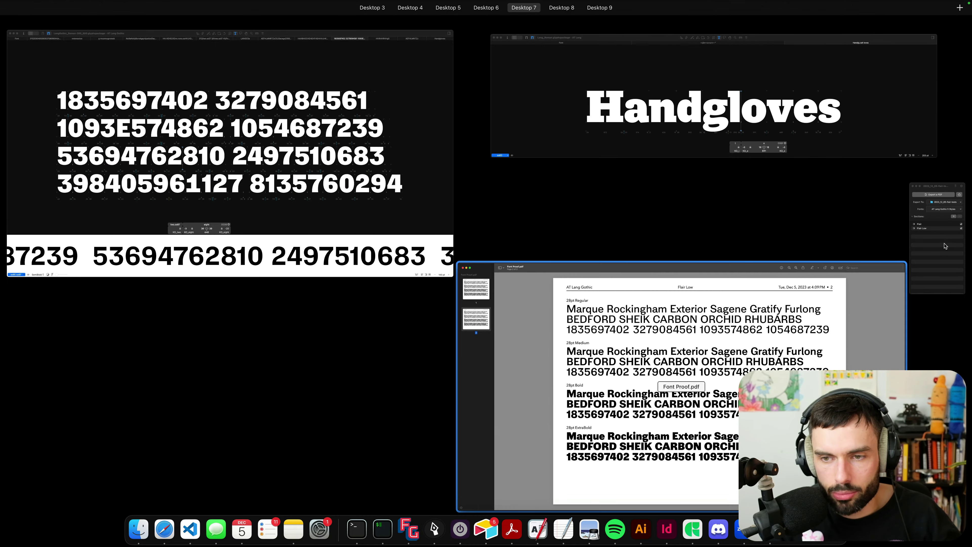
- Move Font Proofer's export window aside, inspect the Flair section settings and fonts list, then return to Preview
left_click(937, 237)
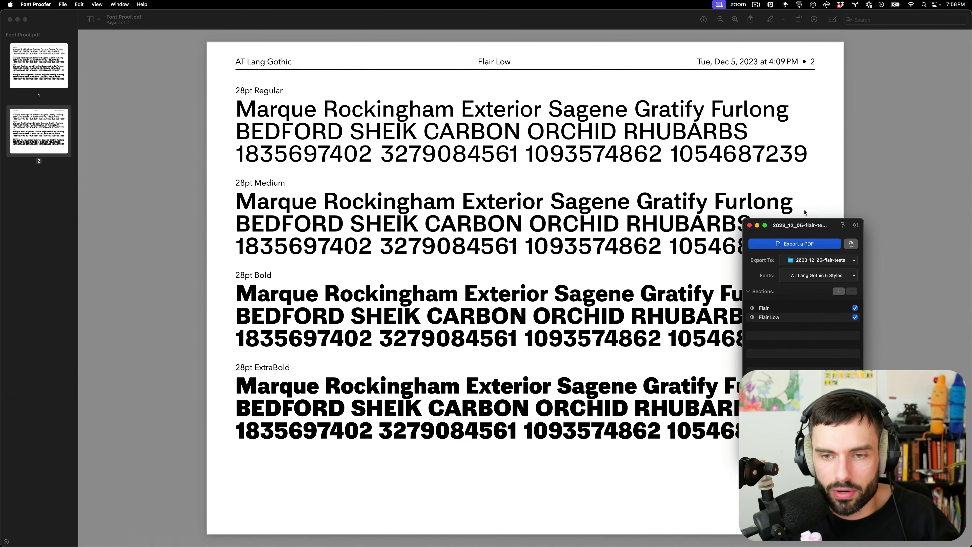
left_click_drag(801, 225, 873, 223)
left_click(865, 305)
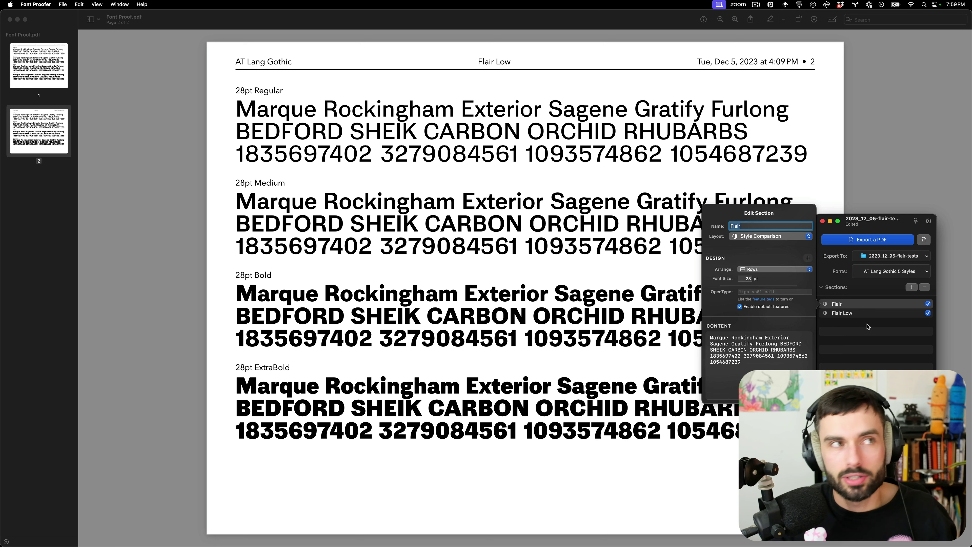
left_click(892, 271)
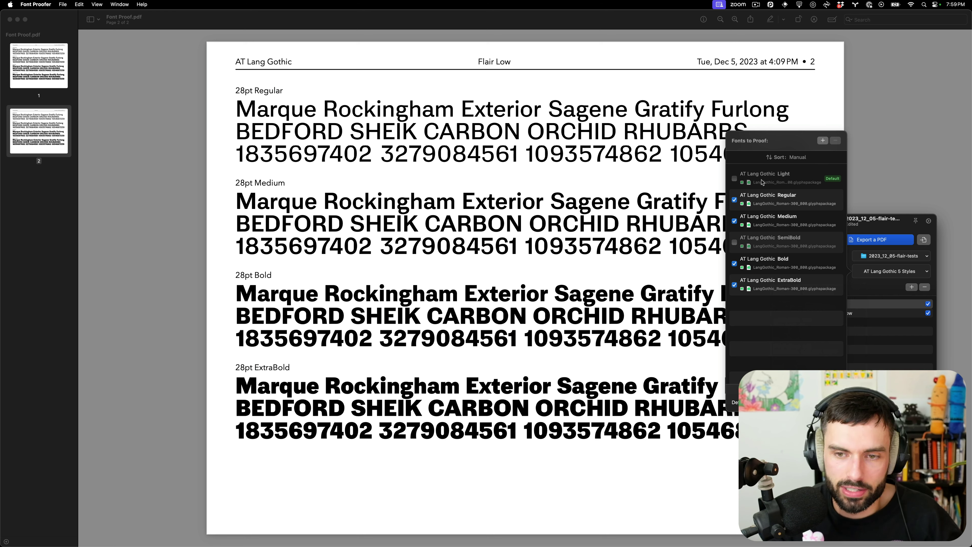
left_click(467, 267)
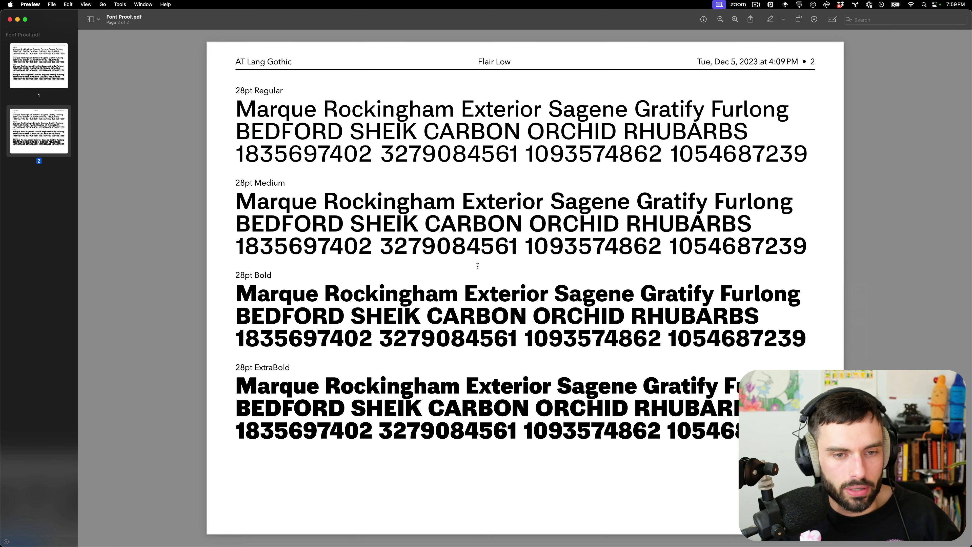
- Read page 2's Flair Low samples, then switch to Font Proofer's export panel via Mission Control
mouse_move(246, 151)
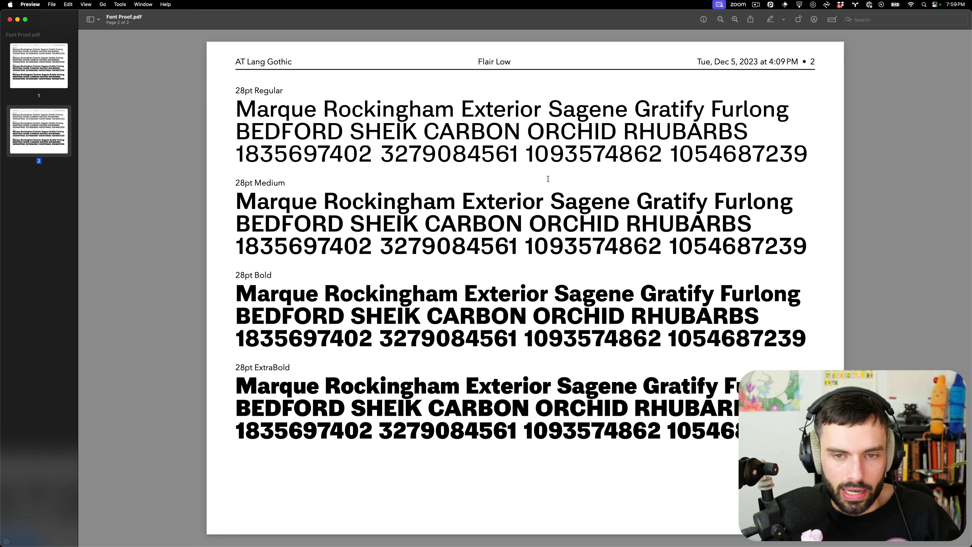
key("ctrl+Up")
left_click(945, 264)
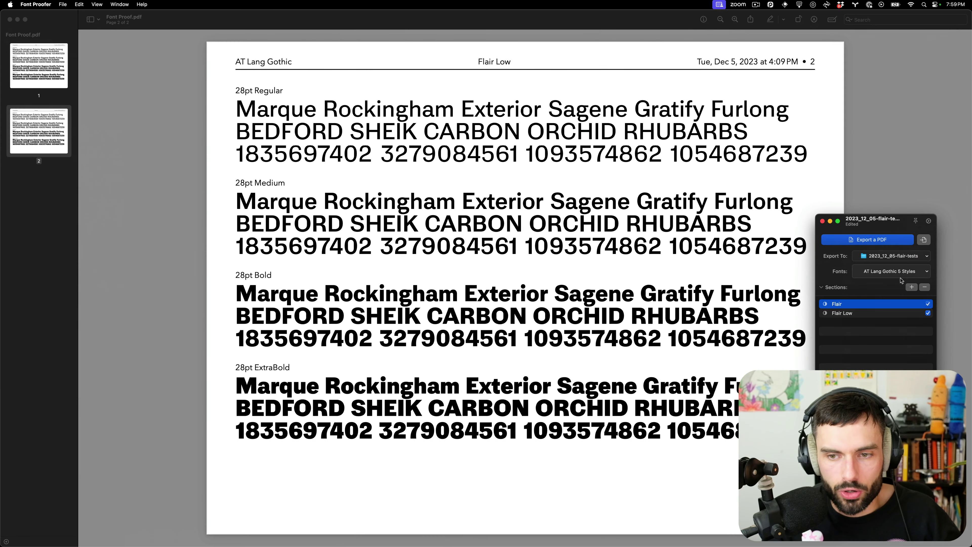
- Append '!' after RHUBARBS in the Flair and Flair Low sections' sample text
double_click(854, 307)
left_click(799, 347)
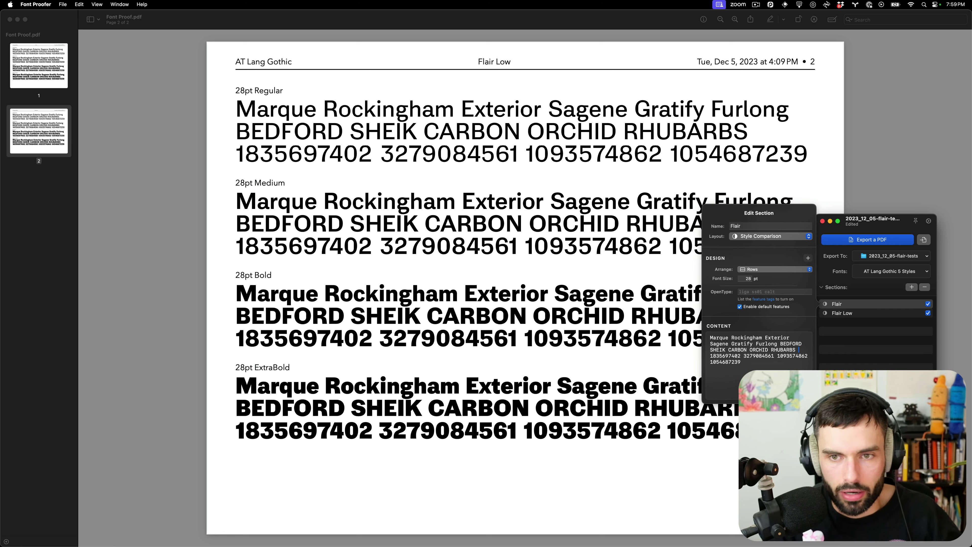
type("!")
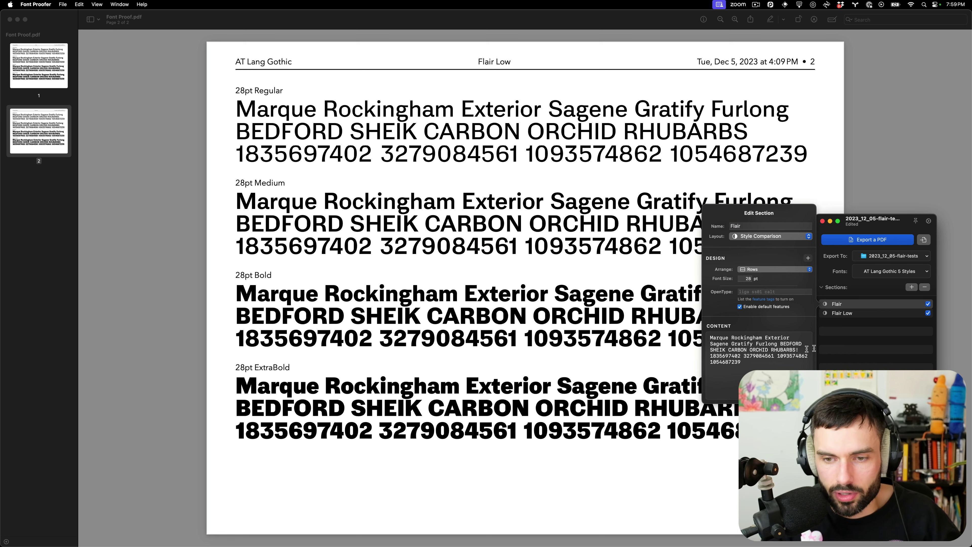
left_click(839, 315)
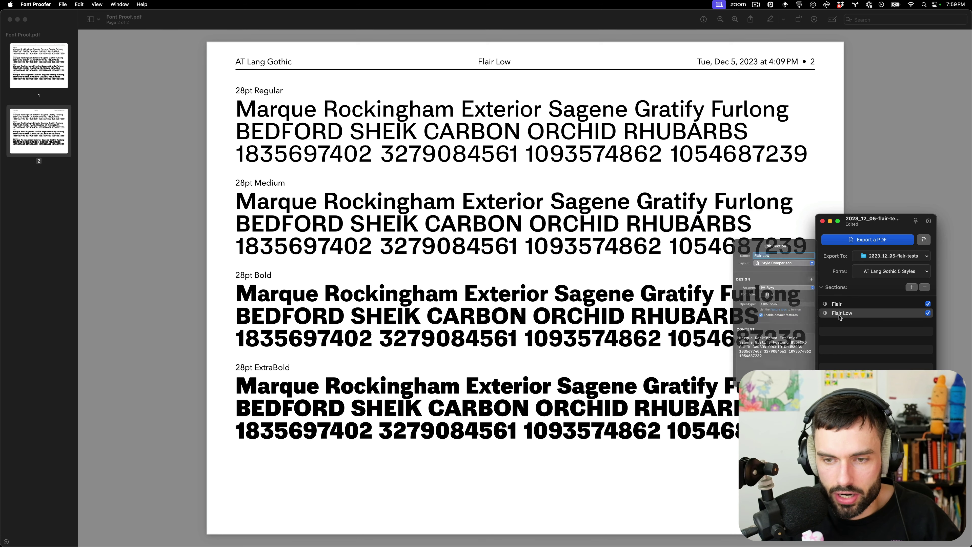
left_click(801, 359)
type("!")
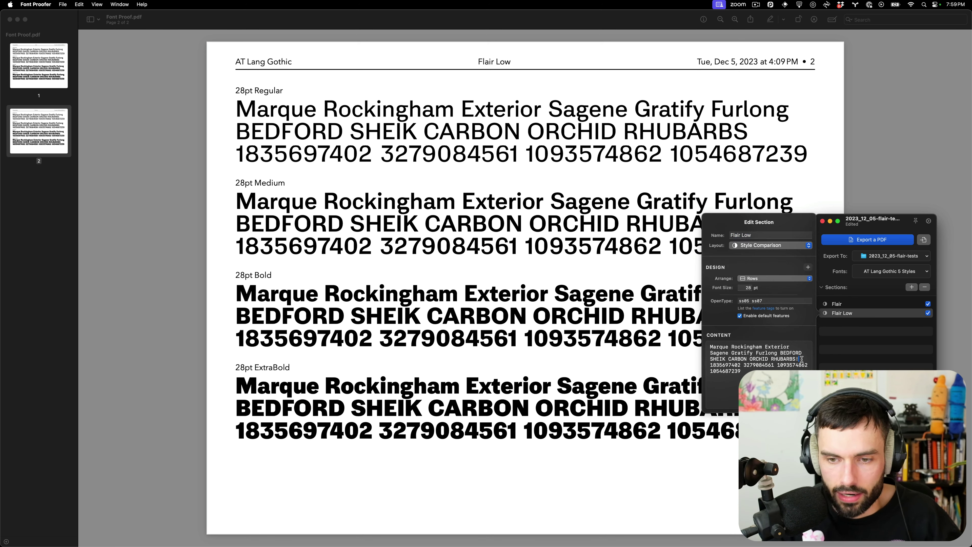
- Save the proof settings and export the proof as a PDF
key("super+s")
left_click(870, 360)
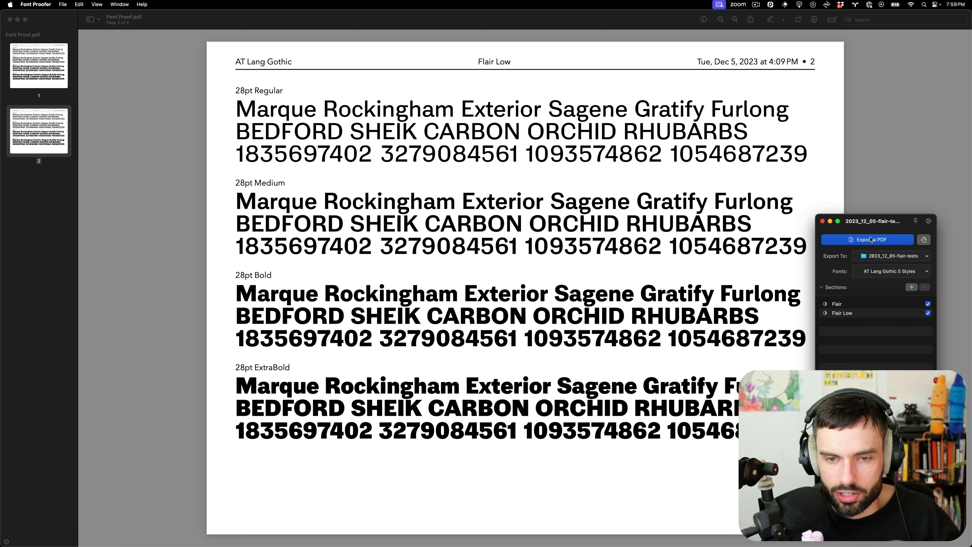
left_click(870, 242)
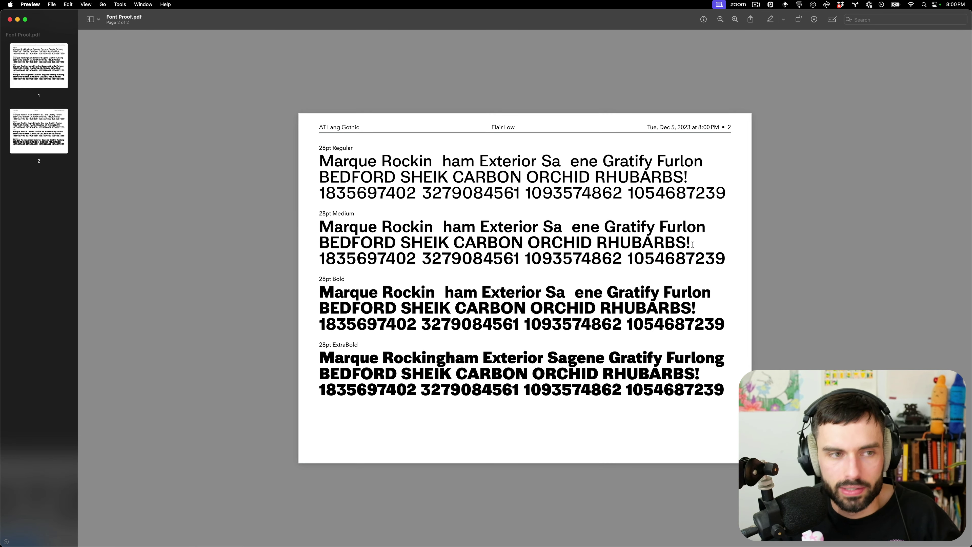
left_click_drag(690, 242, 686, 242)
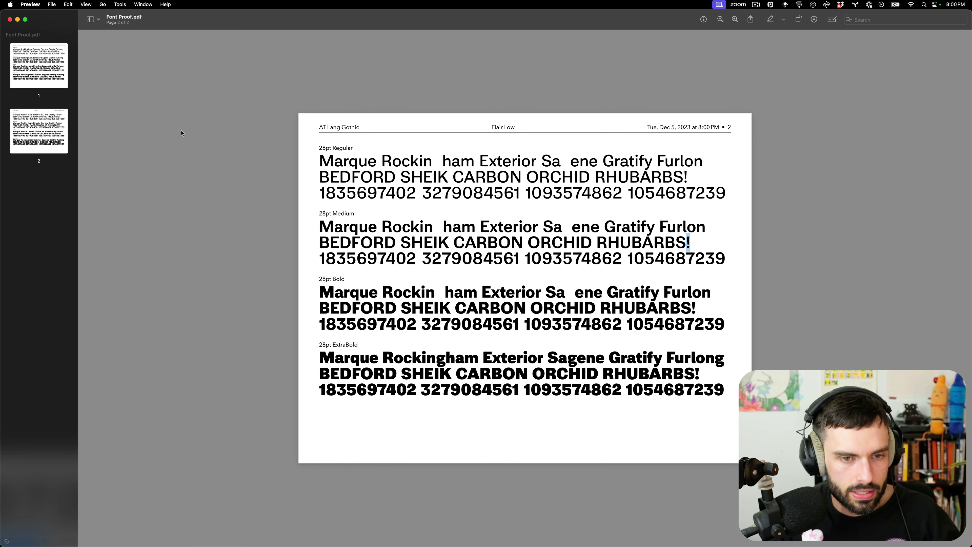
key("cmd+9")
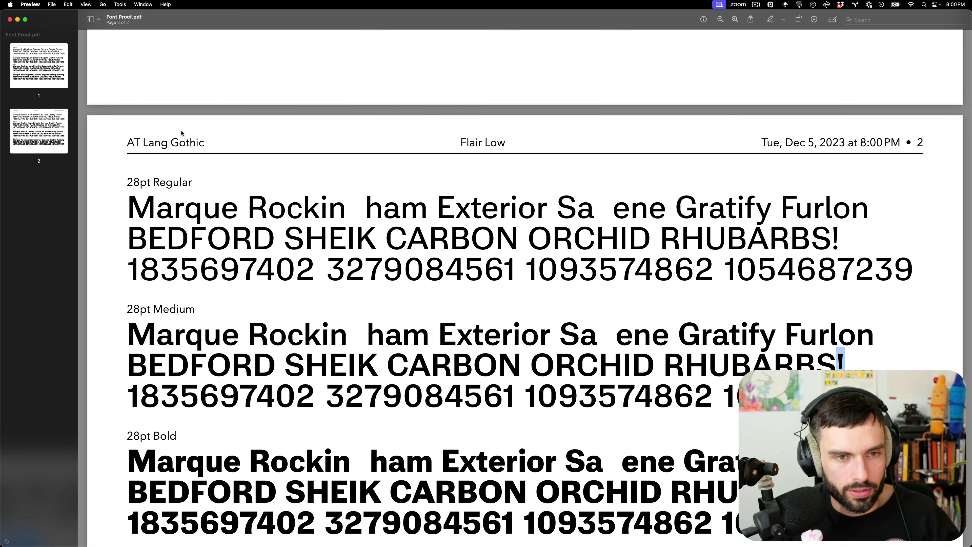
scroll(182, 133, "up", 15)
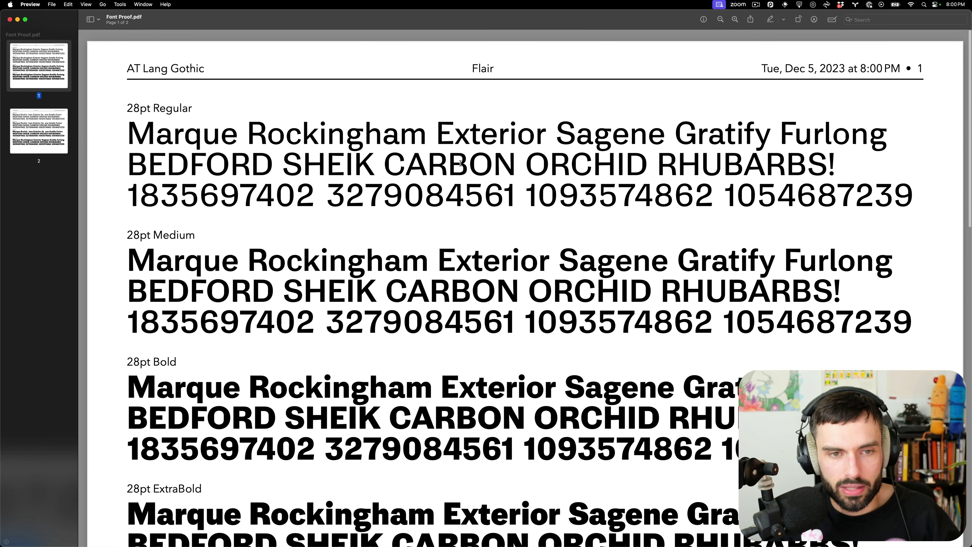
left_click_drag(323, 448, 521, 449)
left_click(745, 291)
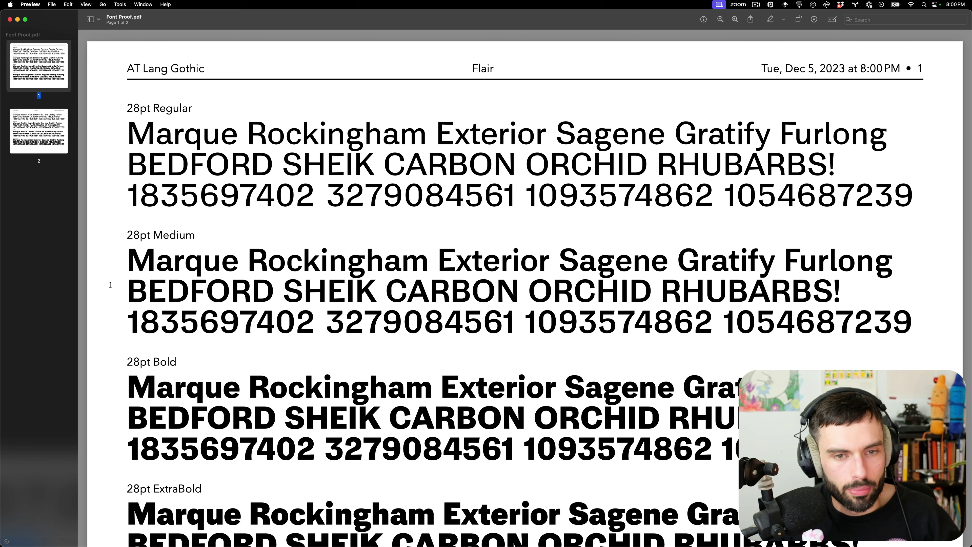
key("super+9")
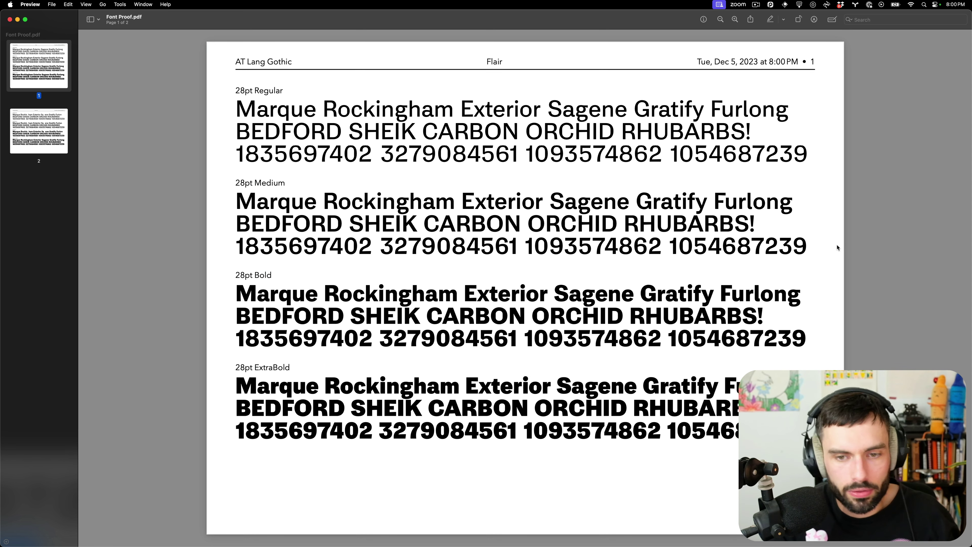
- Flip between the Flair page 1 and Flair Low page 2 to compare them
key("Down")
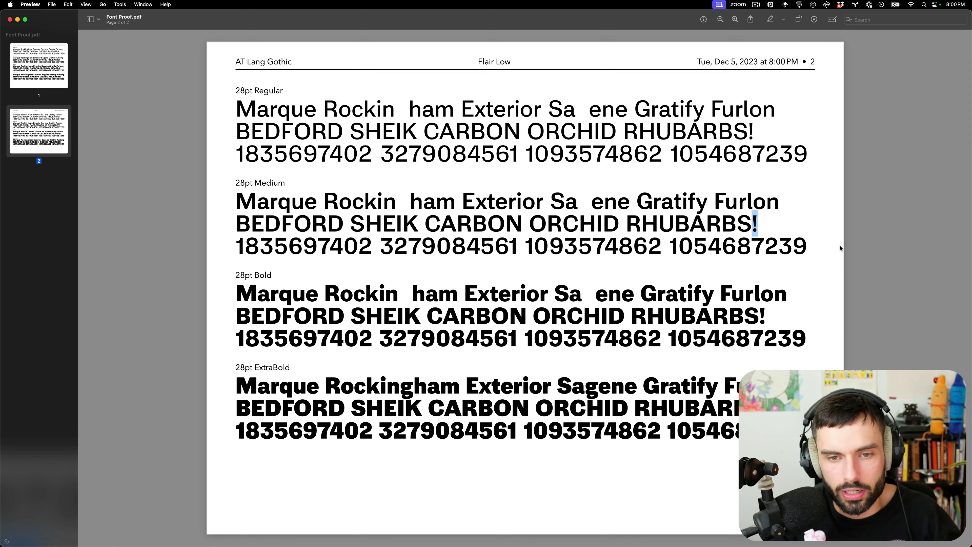
key("Up")
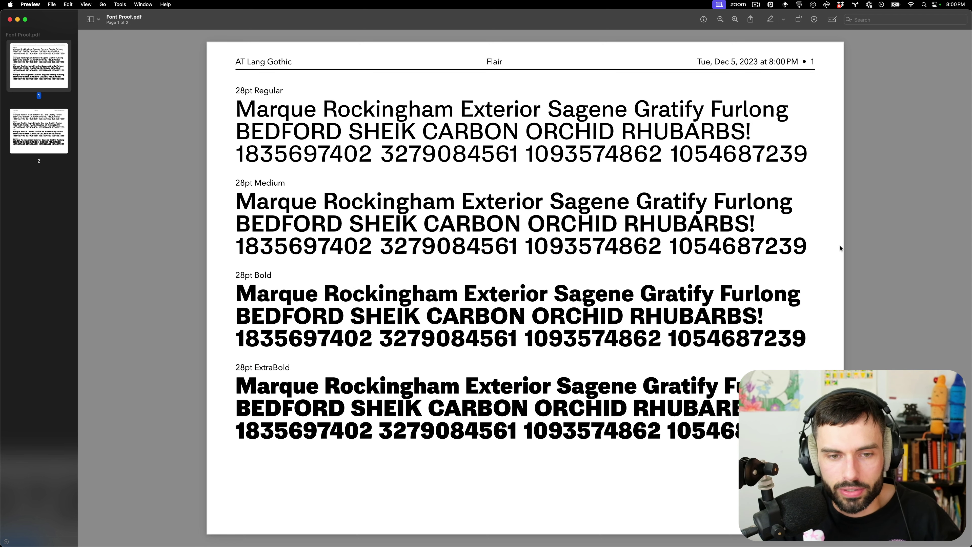
key("Down")
key("Up")
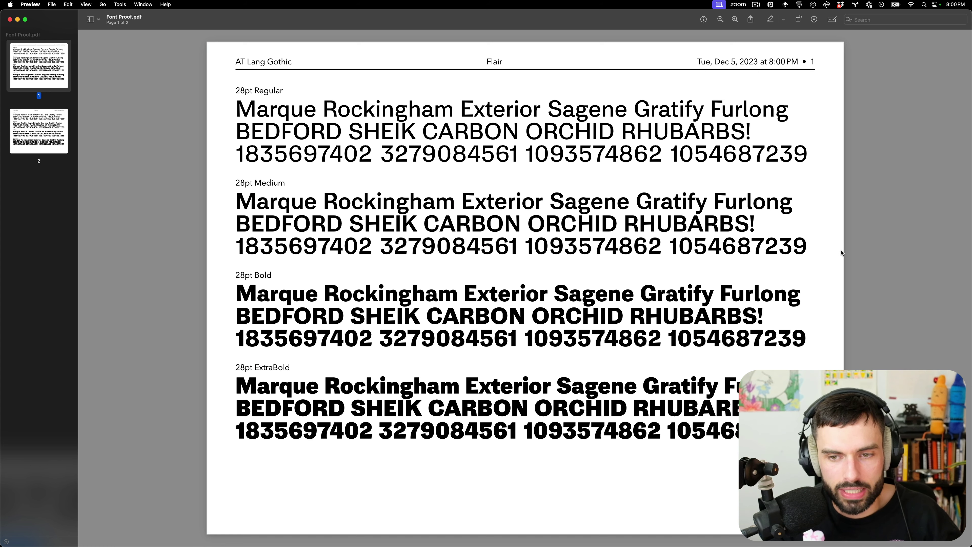
key("super+Tab")
key("super+Tab")
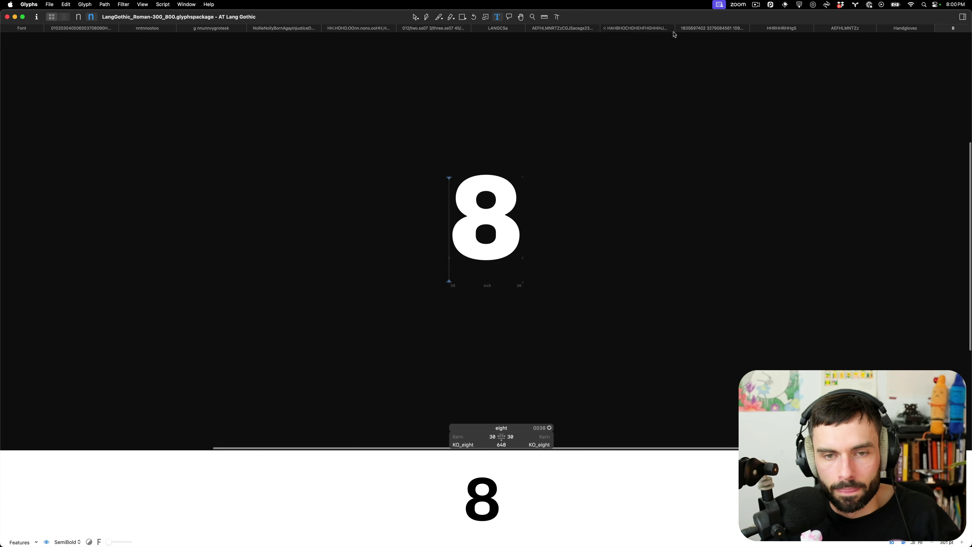
- Replace the eight in the edit tab with a g
key("super+a")
type("g")
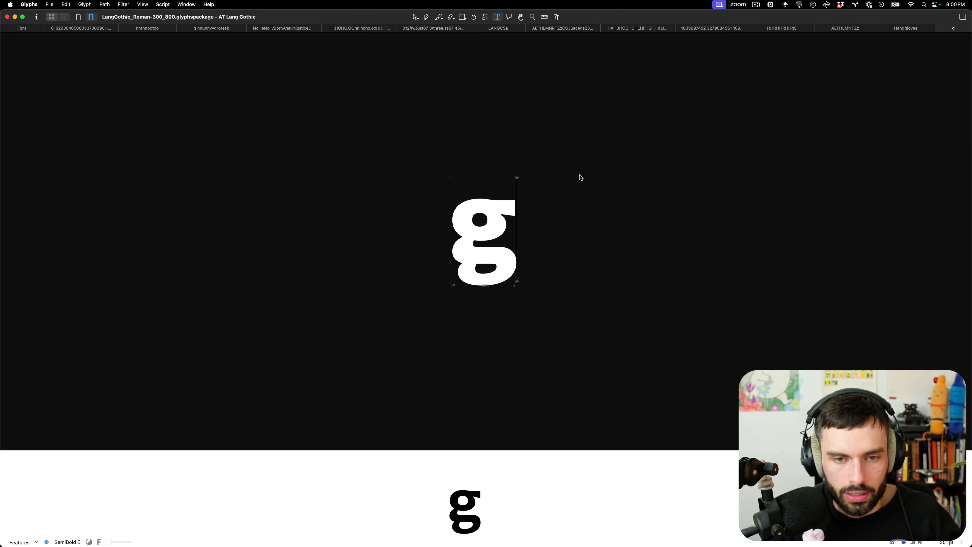
scroll(488, 199, "up", 3)
key("Escape")
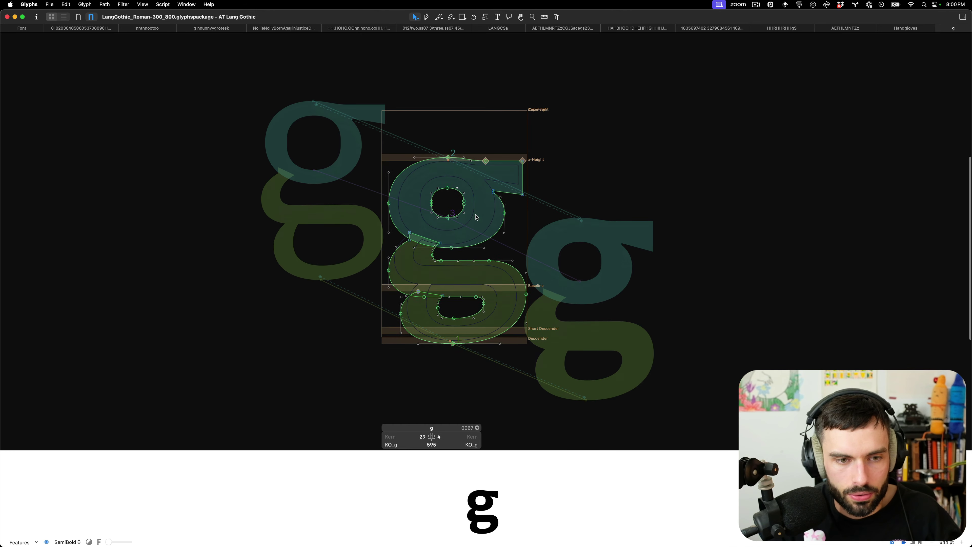
scroll(462, 272, "down", 1)
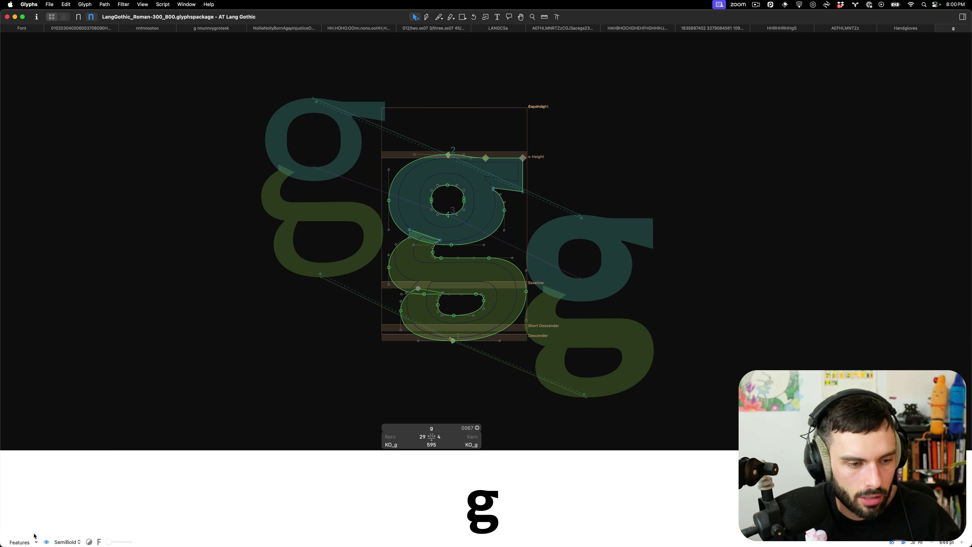
- Swap the g for g.ss07 using glyph search and show its outlines
key("t")
left_click(545, 253)
key("BackSpace")
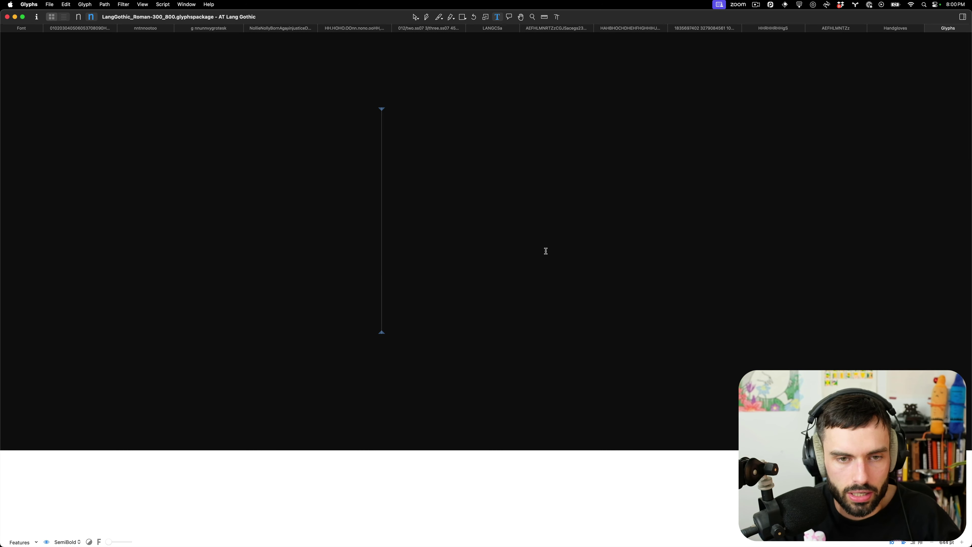
key("slash")
type("g.ss")
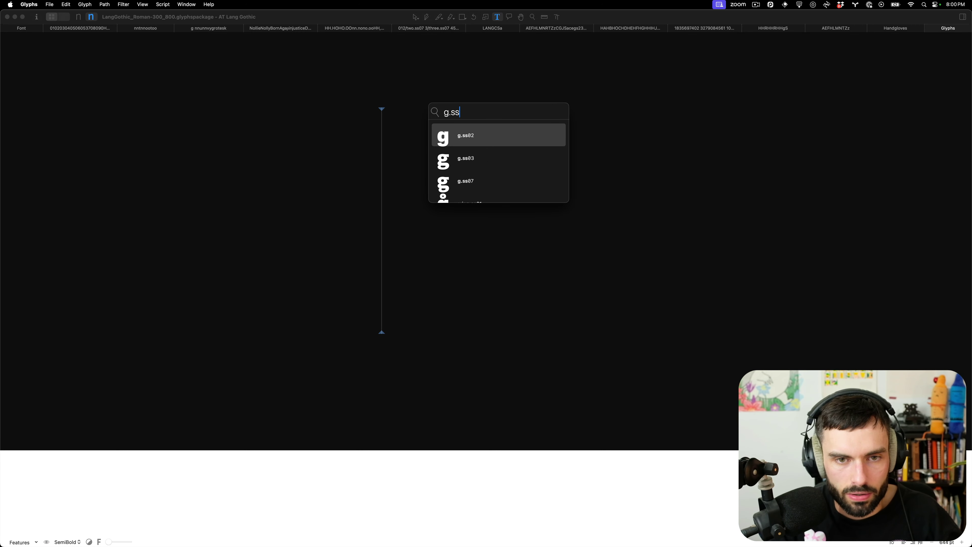
key("Down")
key("Down")
key("Return")
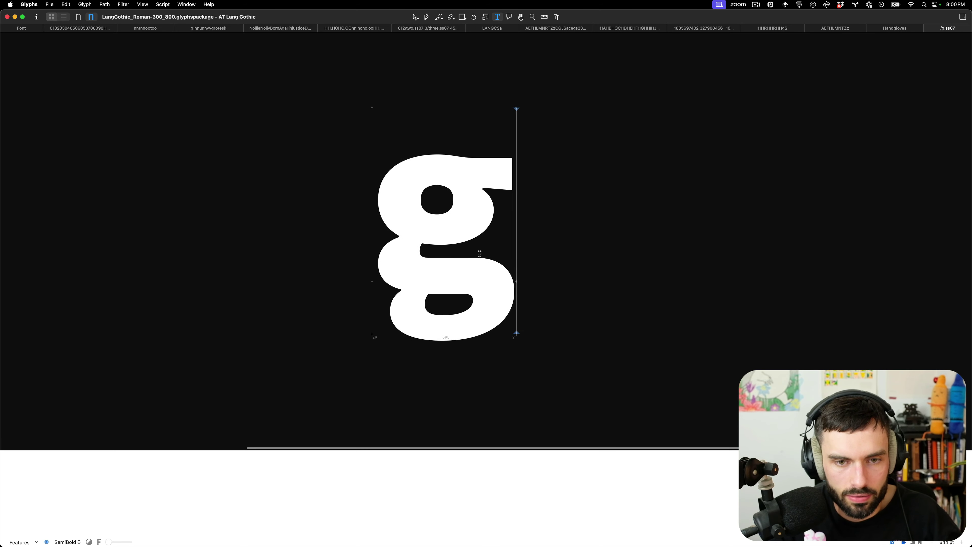
key("Escape")
- Switch g.ss07 to the other master and select its {550} intermediate layer
scroll(462, 250, "up", 5)
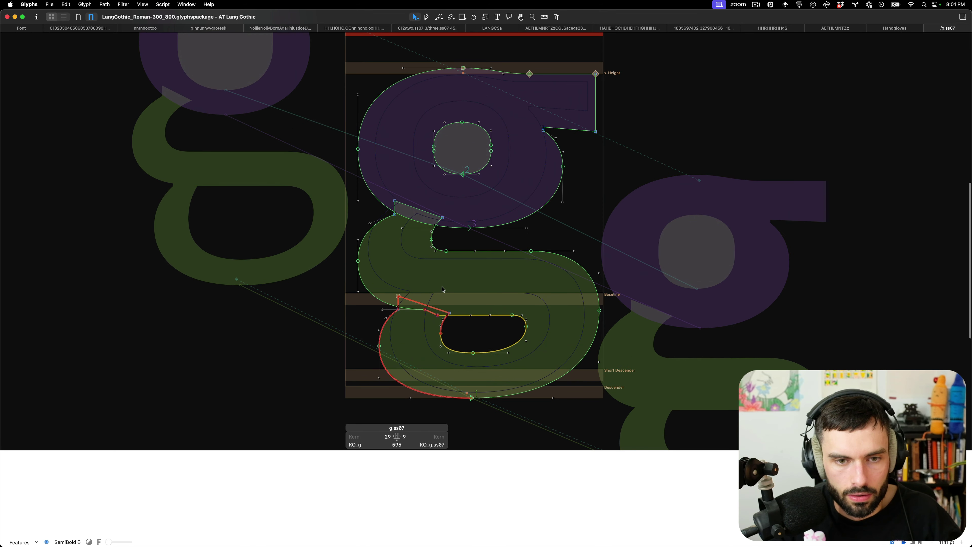
key("super+1")
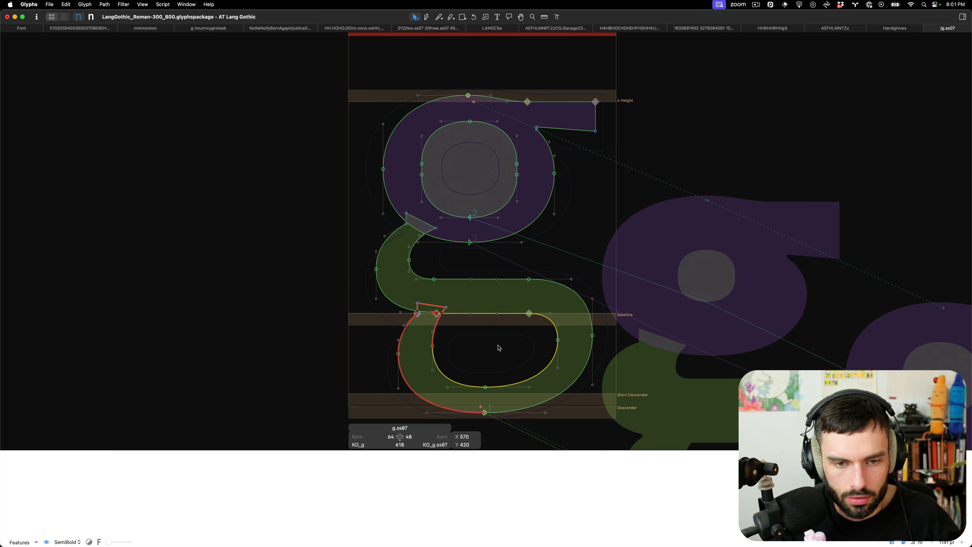
left_click(962, 16)
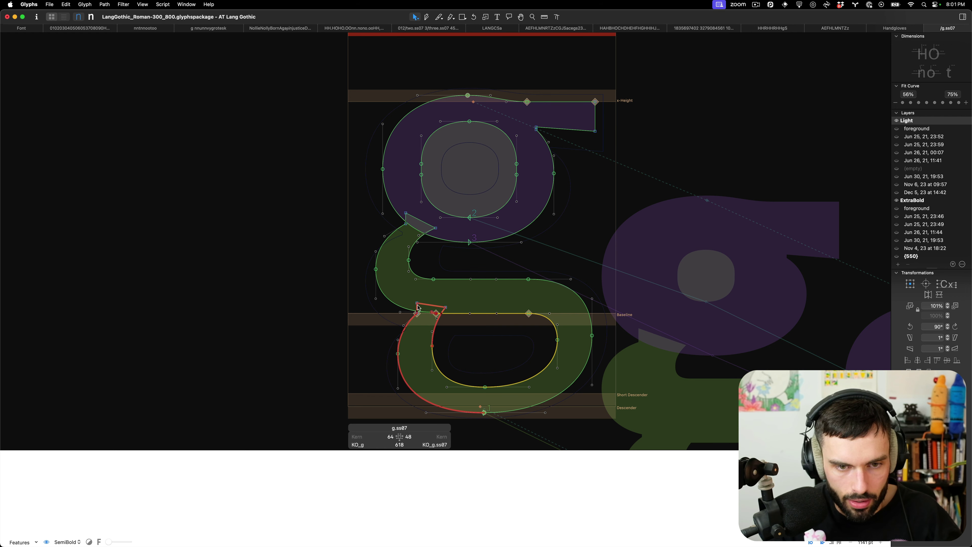
key("t")
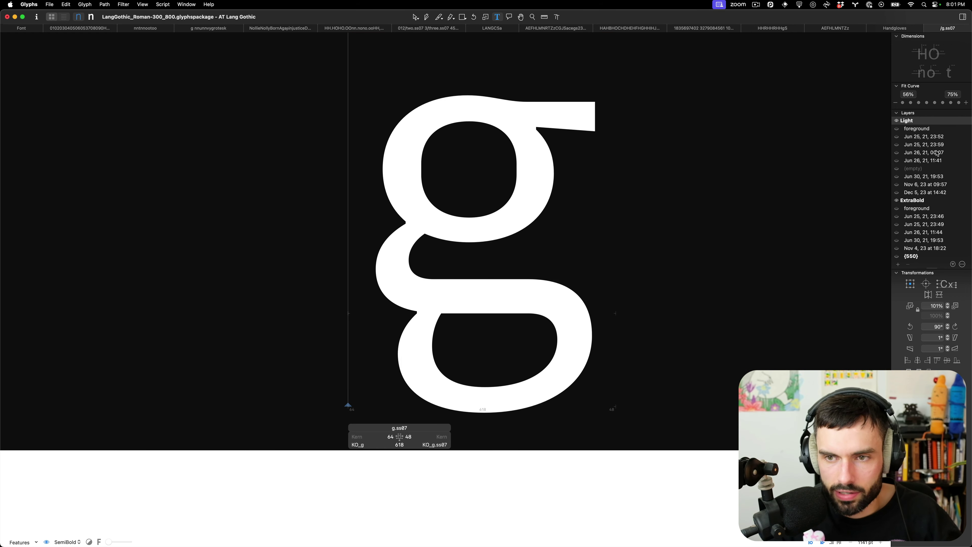
left_click(917, 256)
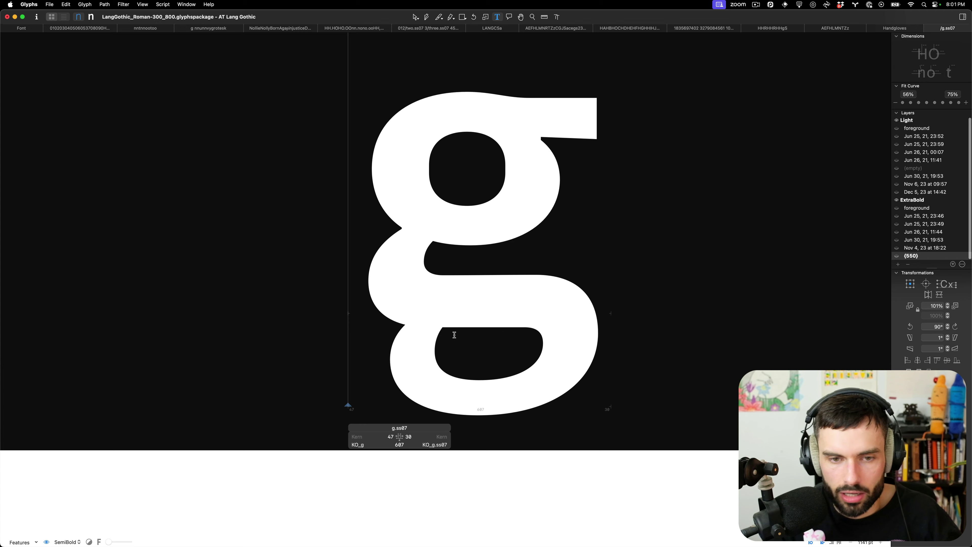
key("Escape")
- Add a node on the lower bowl's bottom segment and move it up and left
key("p")
scroll(431, 388, "up", 5)
left_click(449, 294)
key("v")
left_click_drag(447, 296, 426, 287)
left_click(372, 298)
- Add a smooth node on the lower curve and pull its handle up-left to smooth the join
key("p")
left_click(374, 288)
key("v")
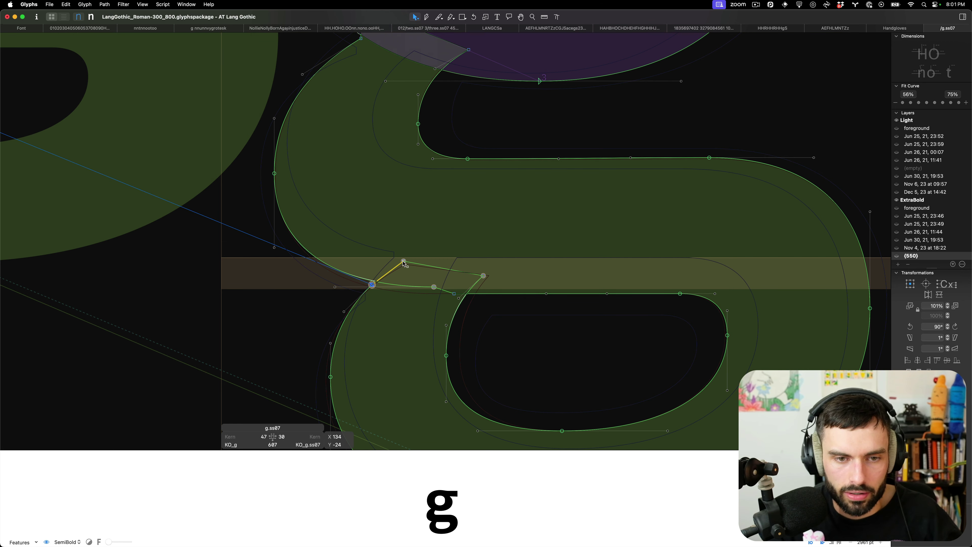
left_click_drag(403, 261, 373, 257)
key("t")
key("super+0")
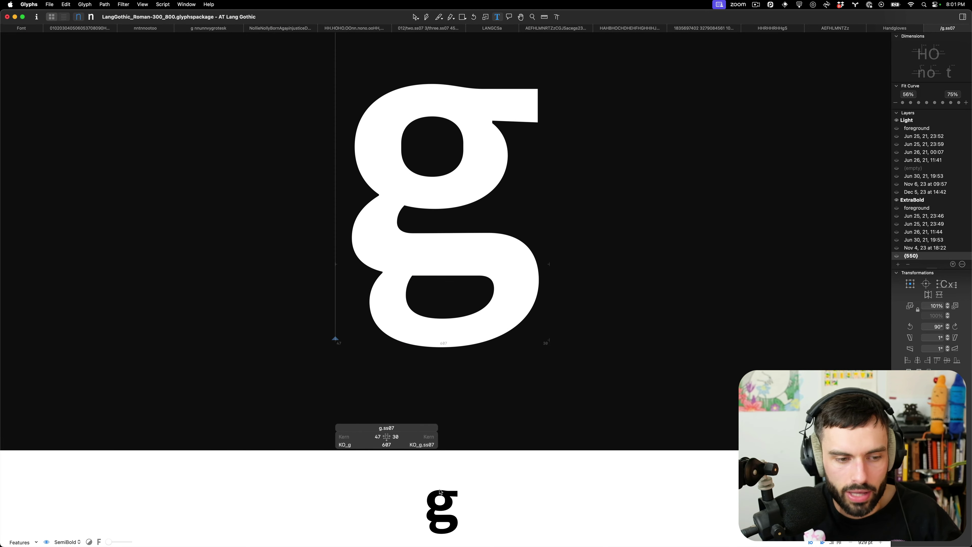
key("Escape")
scroll(449, 268, "down", 3)
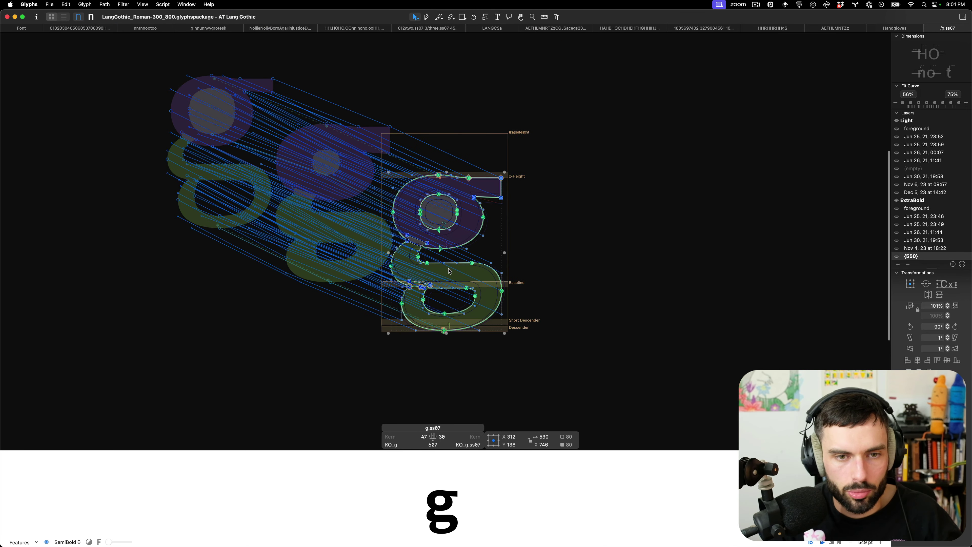
key("super+Tab")
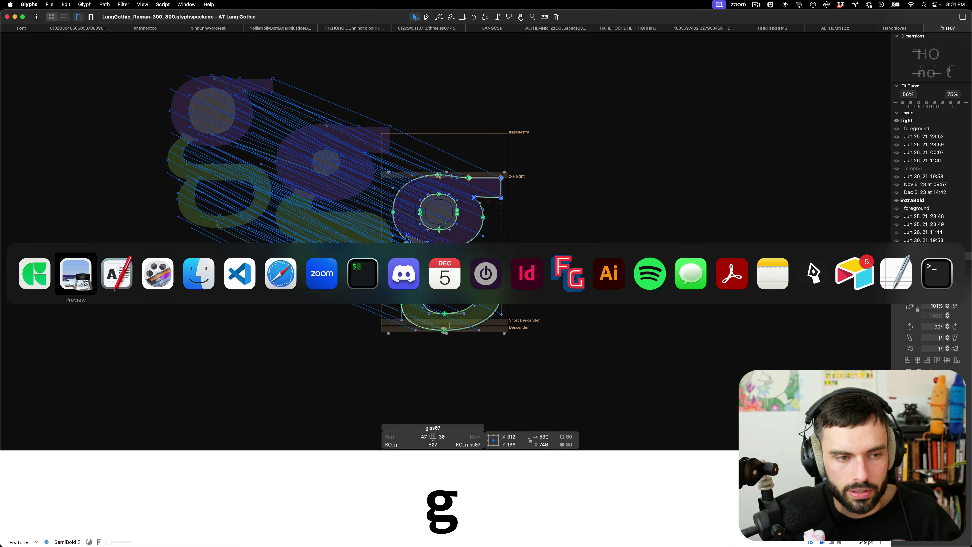
- Check page 2 of the proof PDF in Preview, then re-export the proof PDF from Font Proofer
left_click(85, 282)
key("super+Tab")
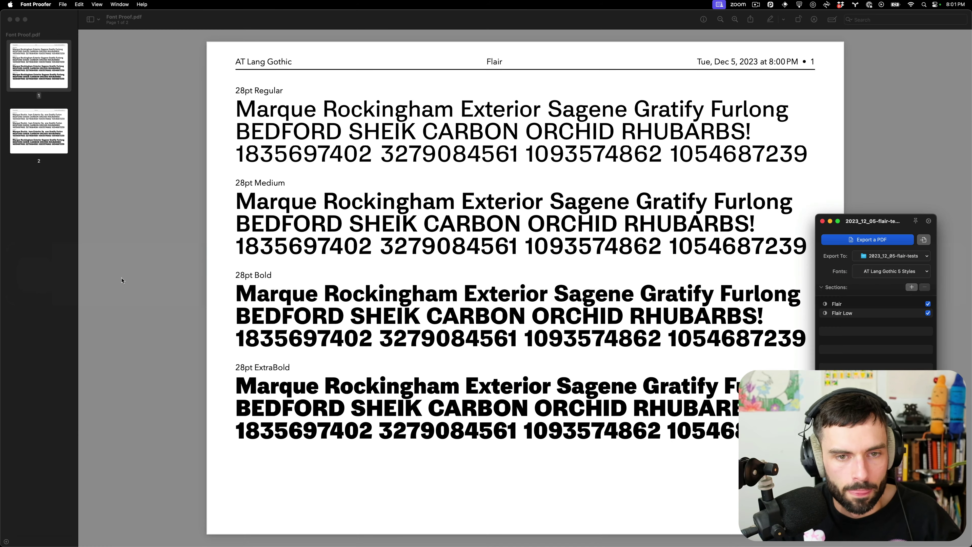
left_click(32, 138)
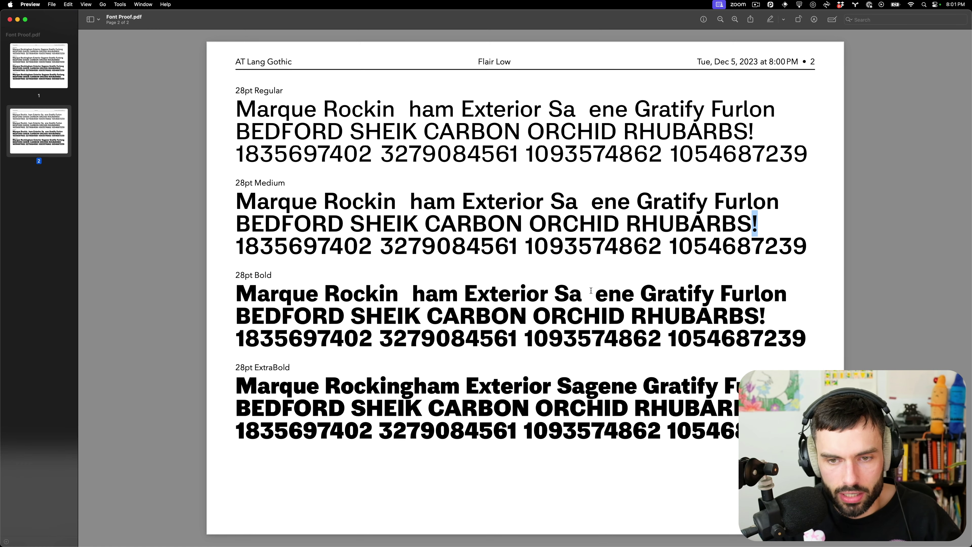
key("super+Tab")
left_click(901, 240)
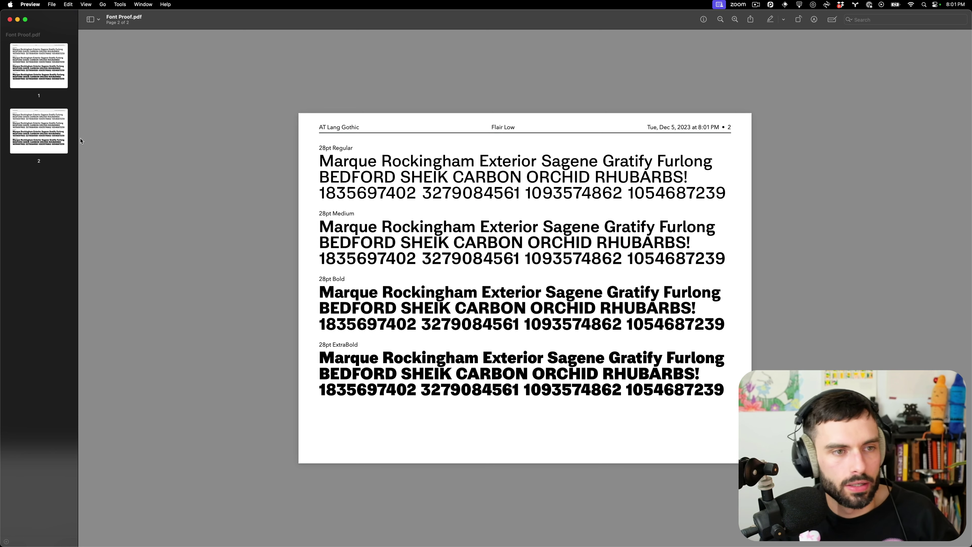
- Select the Flair Low page 2 and zoom in twice for a closer look
left_click(34, 136)
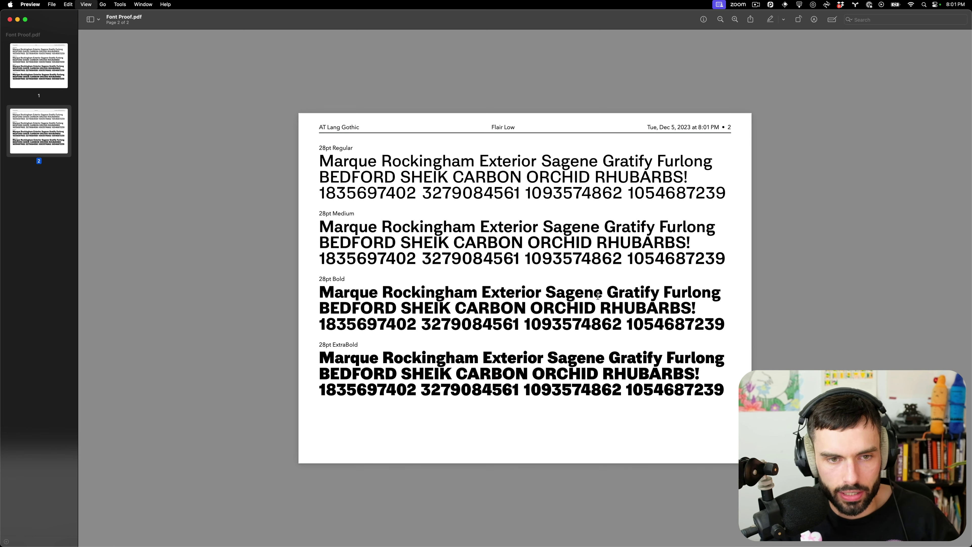
key("super+plus")
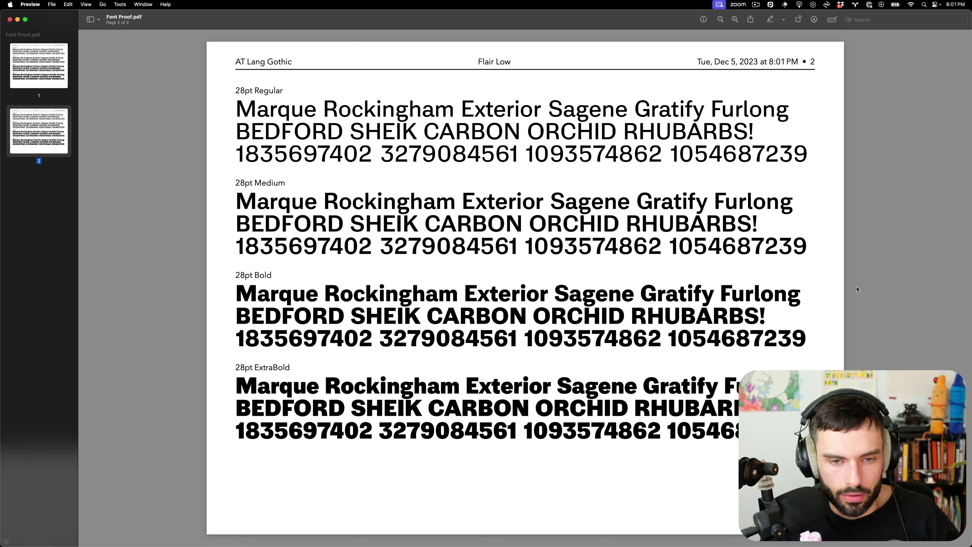
key("Up")
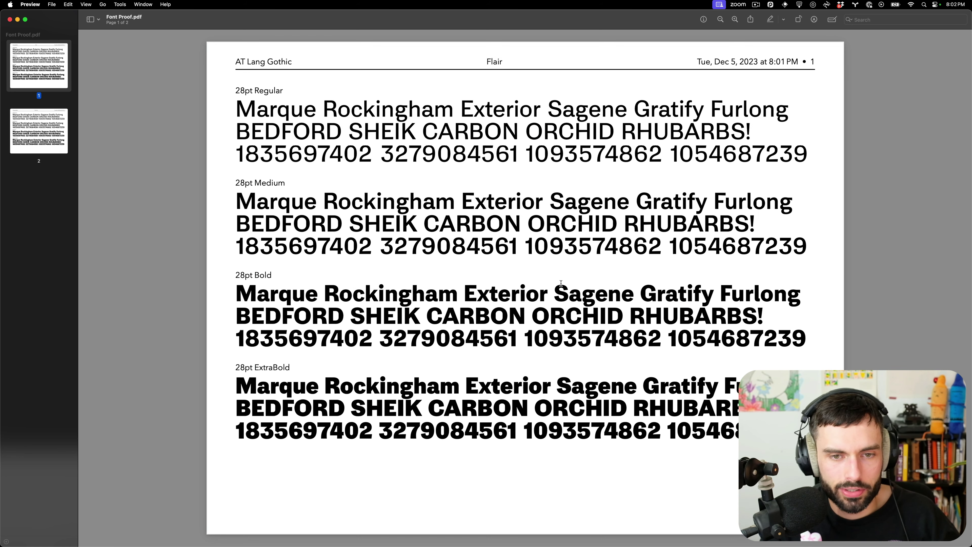
key("Down")
key("Up")
key("Down")
key("super+plus")
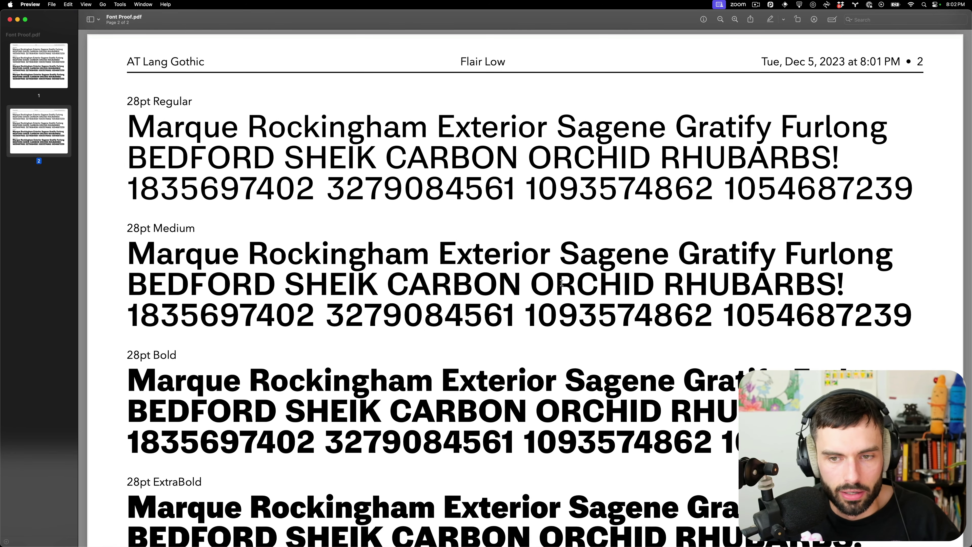
- Flip repeatedly between the zoomed Flair and Flair Low pages to compare them
key("Up")
key("Down")
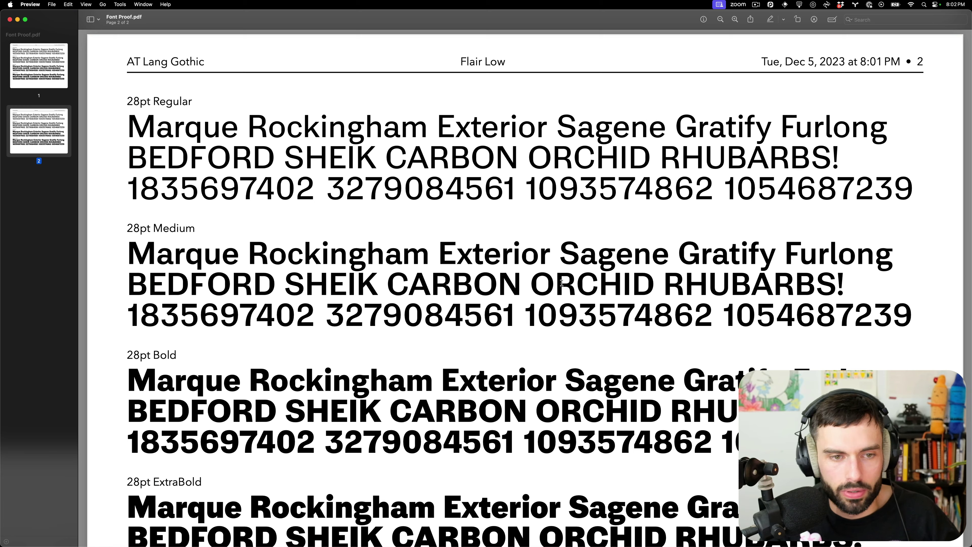
key("Up")
key("Down")
key("Up")
key("Down")
key("Up")
key("Down")
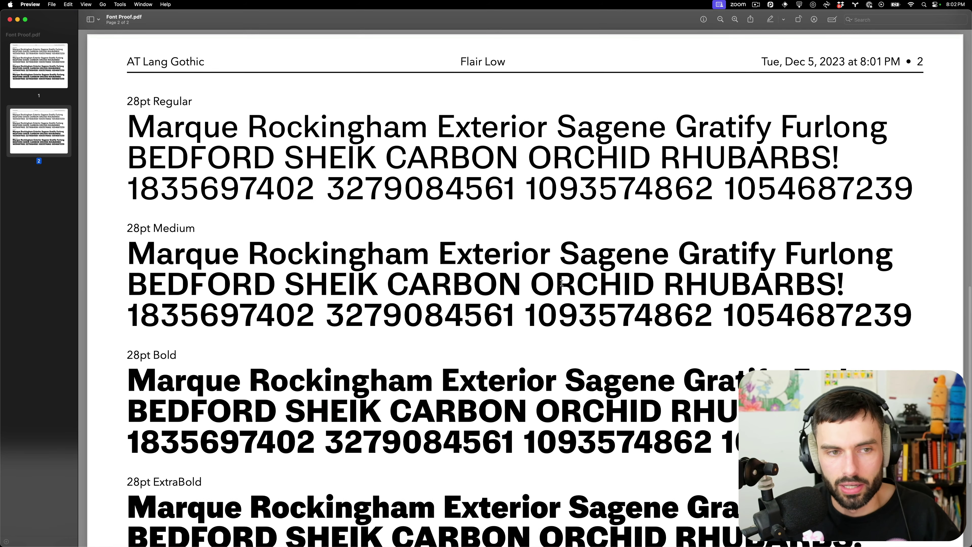
key("Up")
key("Down")
key("Up")
key("Down")
key("Up")
key("Down")
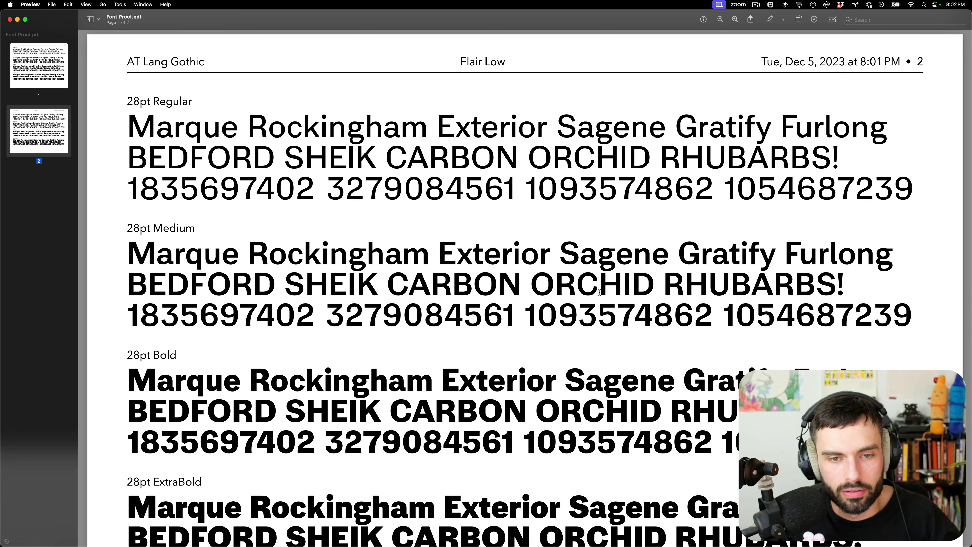
key("super+Tab")
- Inspect the Flair and Flair Low Edit Section settings unchanged, then re-export the proof PDF
double_click(839, 306)
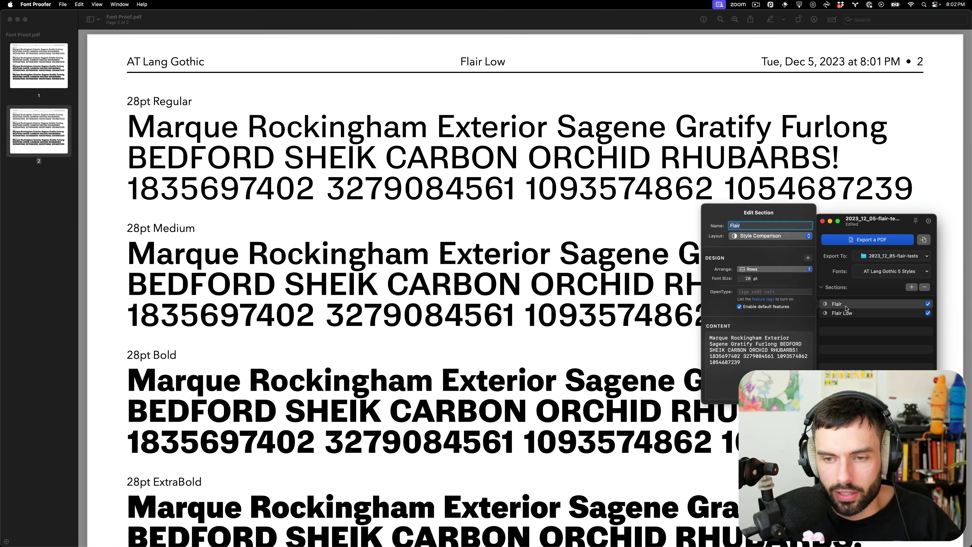
left_click(861, 330)
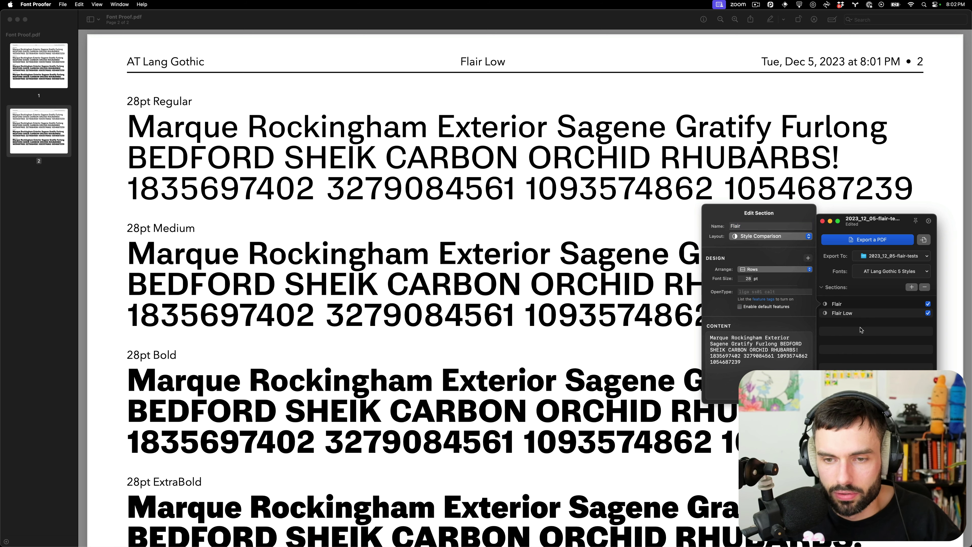
left_click(851, 313)
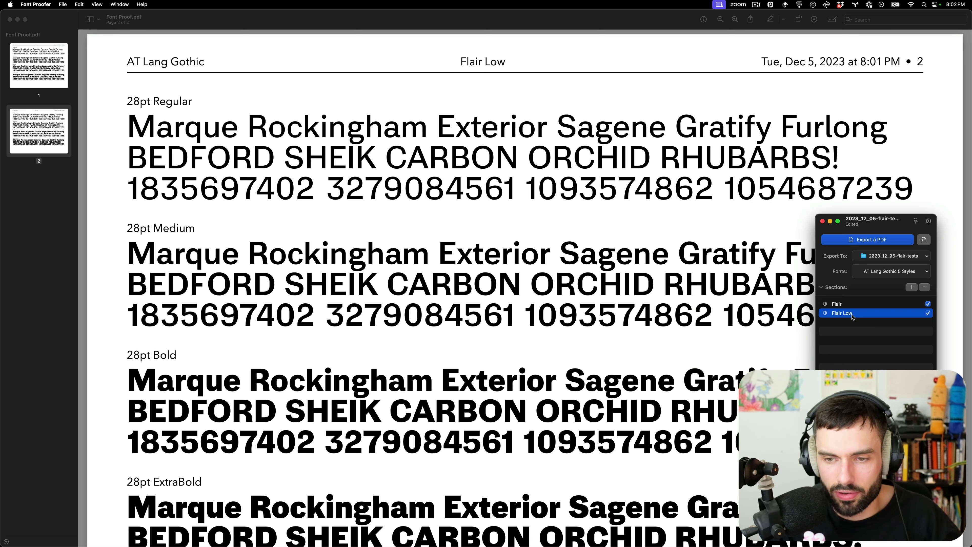
double_click(851, 314)
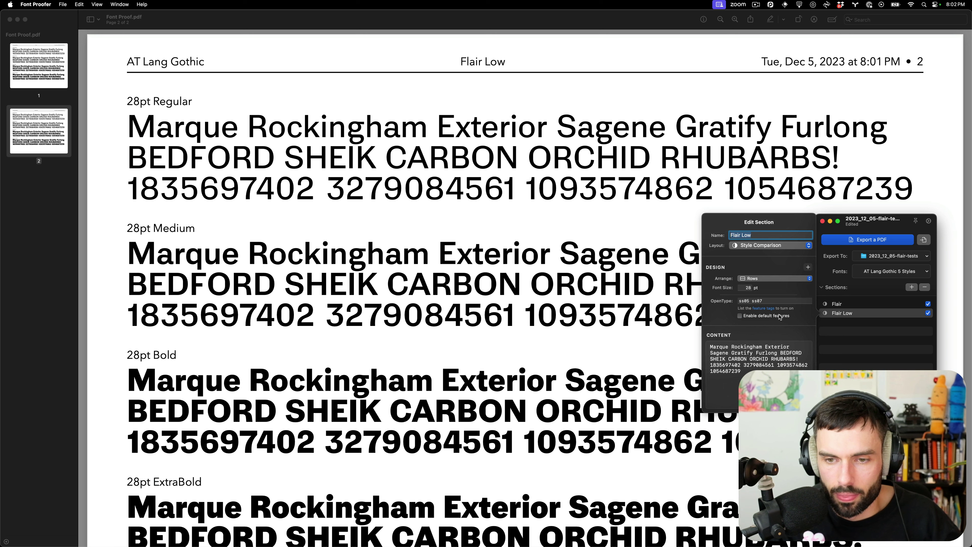
left_click(881, 337)
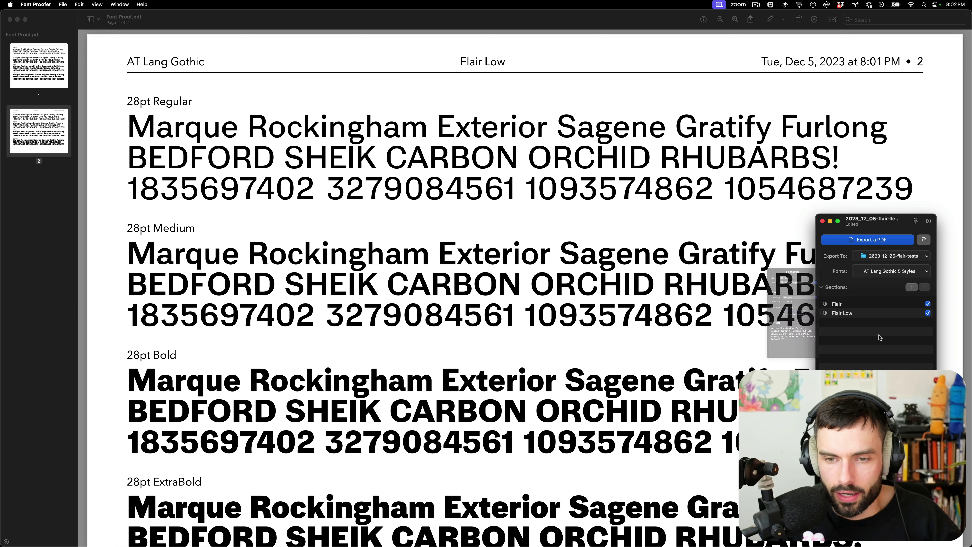
left_click(882, 240)
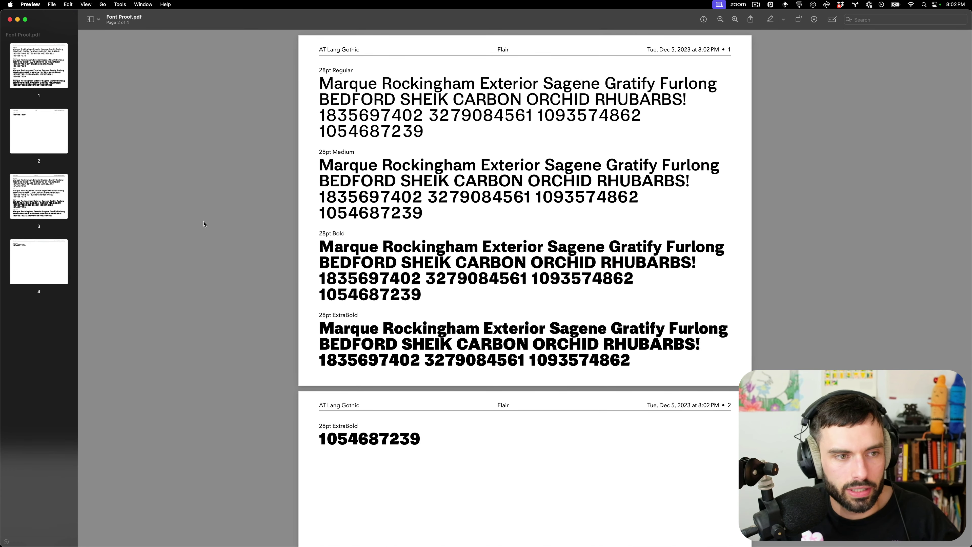
- Scroll through the new proof and select text in the Furlong and Regular lines
scroll(458, 451, "up", 1)
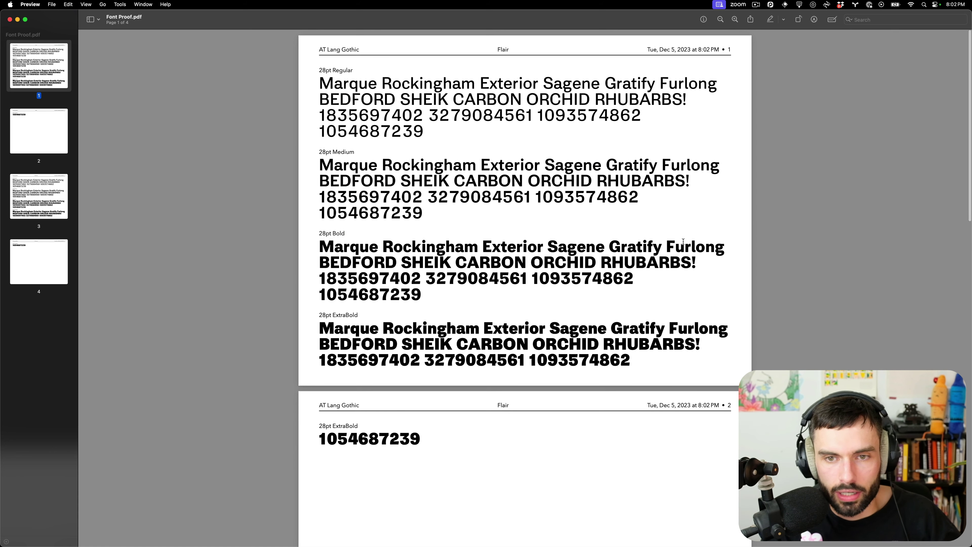
scroll(681, 243, "down", 1)
left_click_drag(666, 244, 684, 244)
scroll(666, 115, "down", 1)
left_click_drag(678, 81, 660, 81)
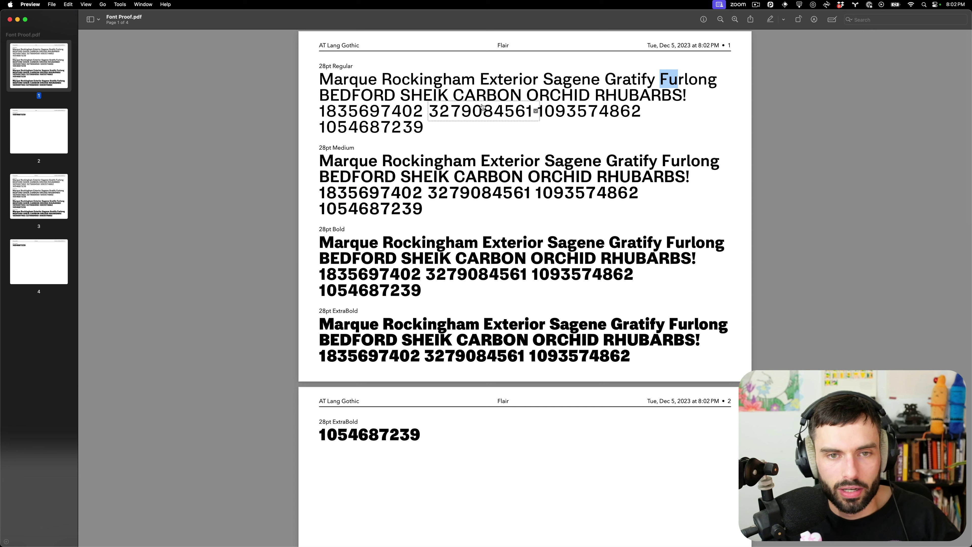
left_click_drag(476, 95, 443, 94)
left_click(571, 174)
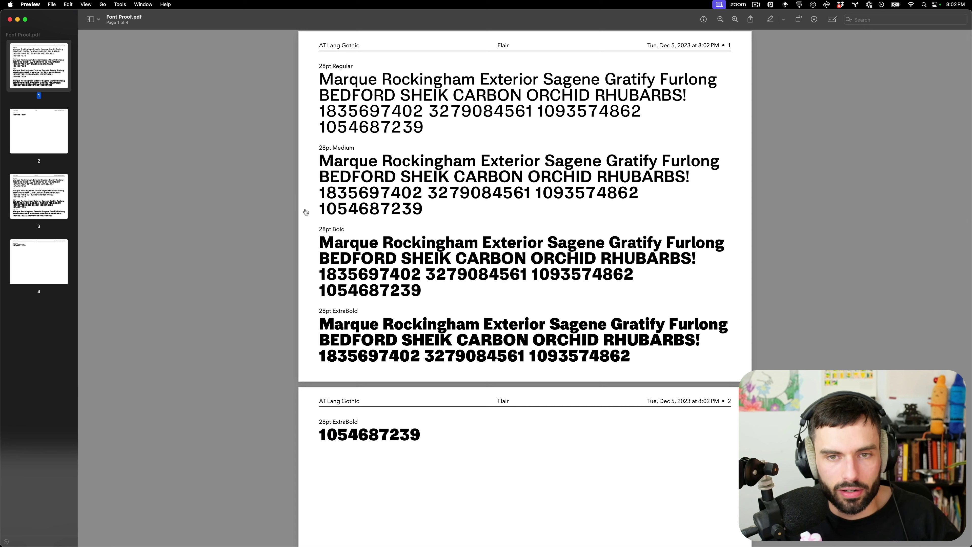
- Zoom in on Flair Low page 3 and alternate it with Flair page 1
left_click(30, 203)
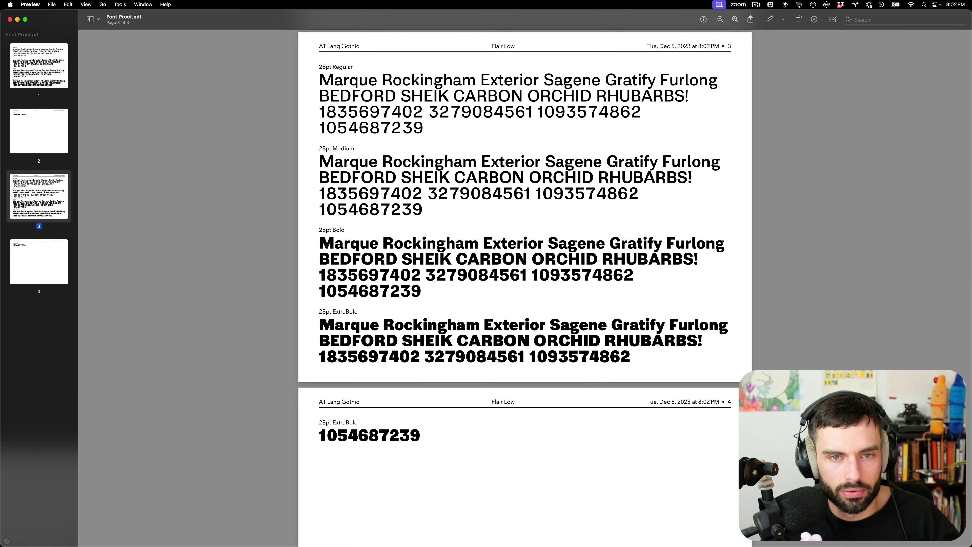
key("super+equal")
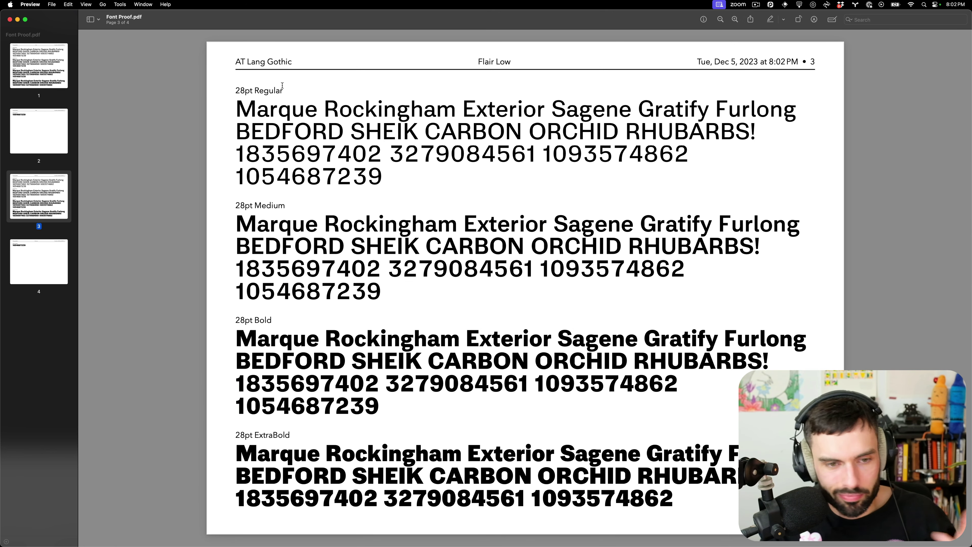
left_click(37, 60)
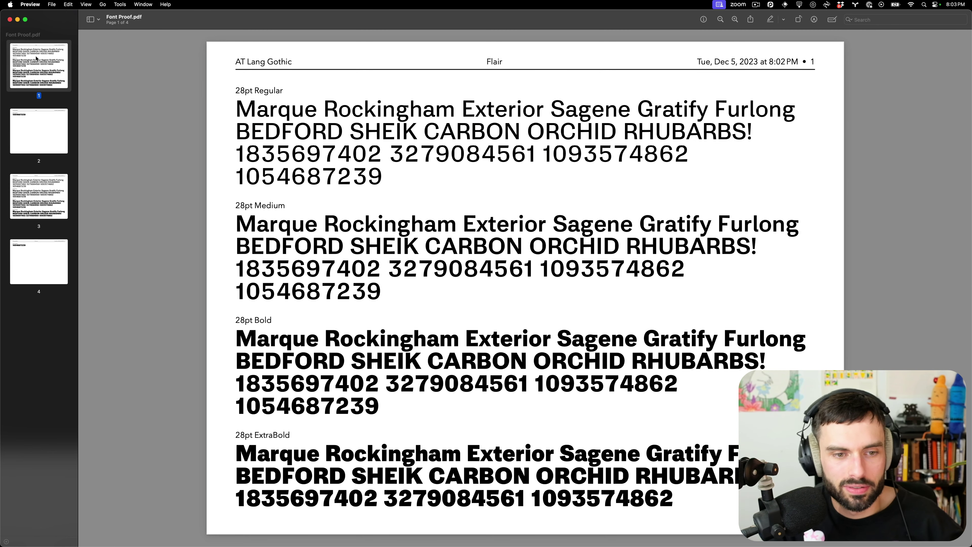
left_click(41, 182)
left_click(39, 71)
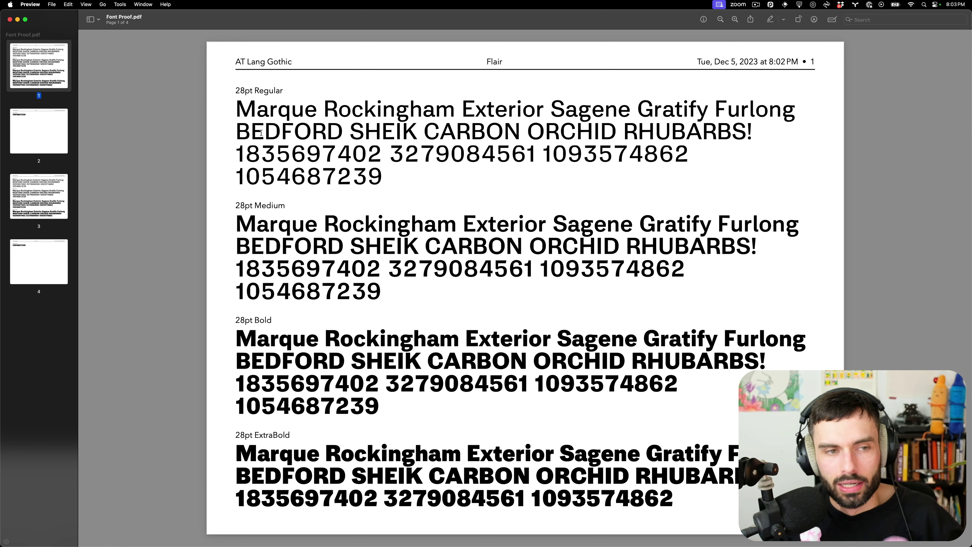
left_click(40, 197)
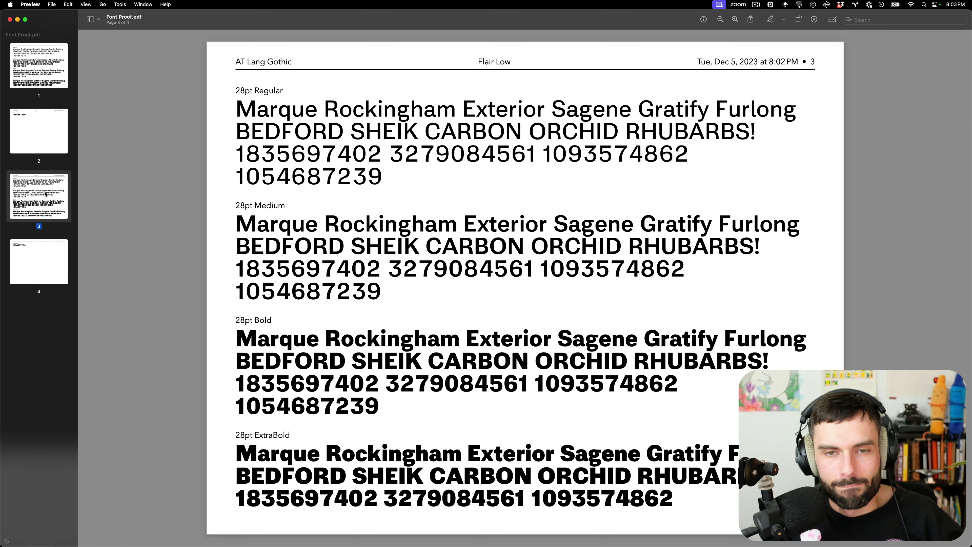
key("Up")
key("Down")
scroll(570, 108, "up", 5)
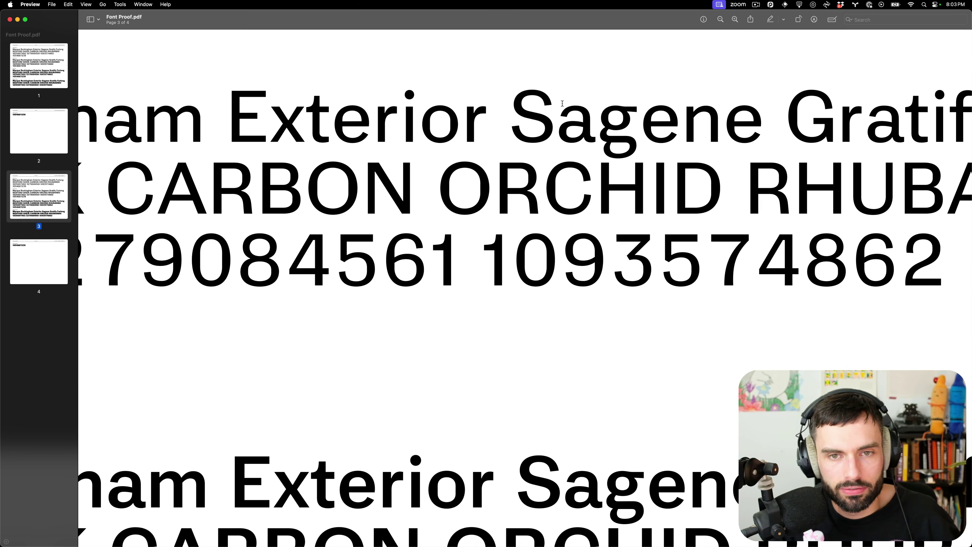
scroll(549, 102, "up", 3)
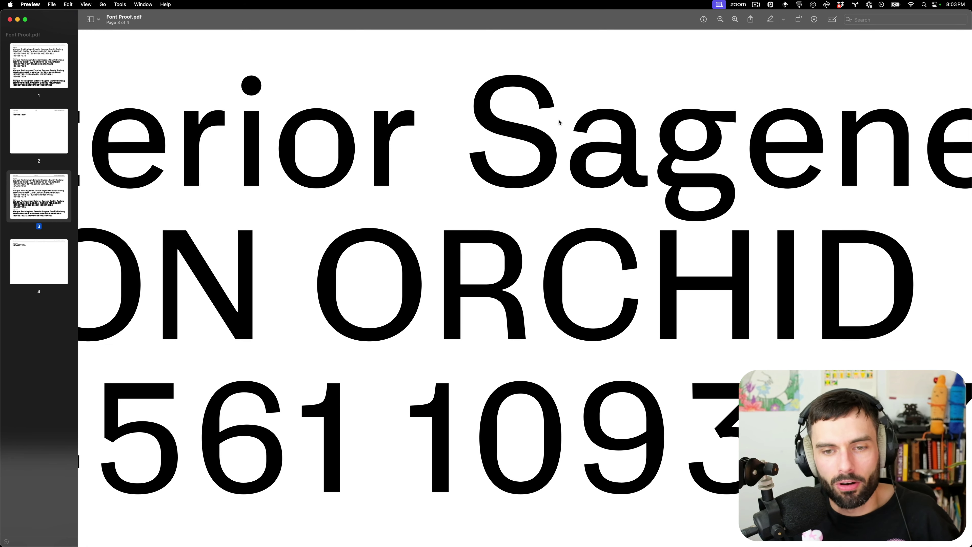
scroll(558, 111, "right", 2)
scroll(503, 132, "down", 5)
scroll(502, 132, "down", 10)
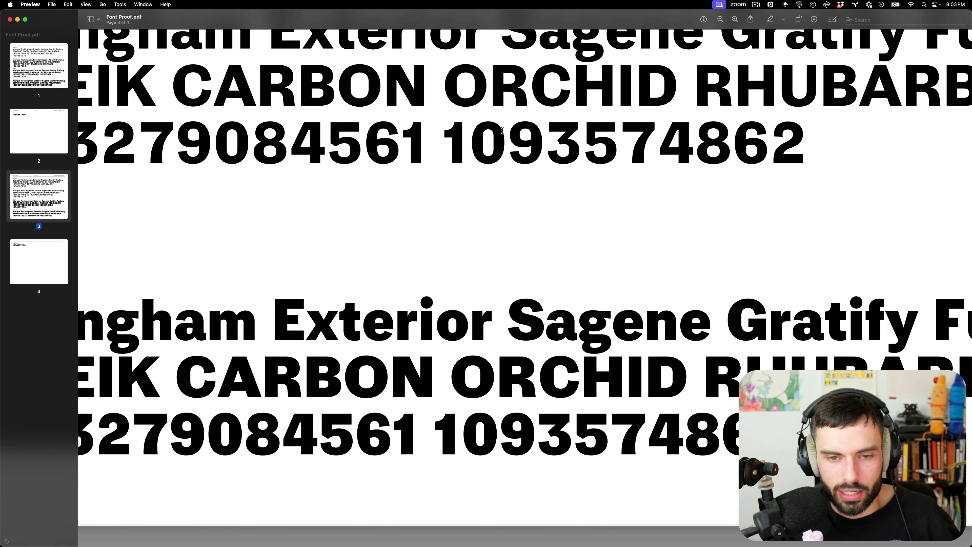
scroll(645, 229, "right", 5)
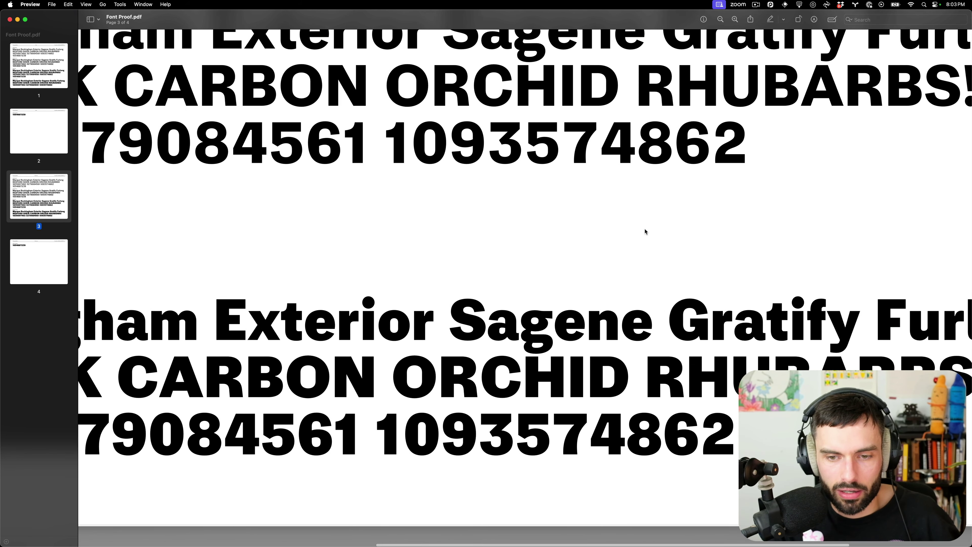
scroll(644, 232, "right", 5)
scroll(647, 231, "left", 5)
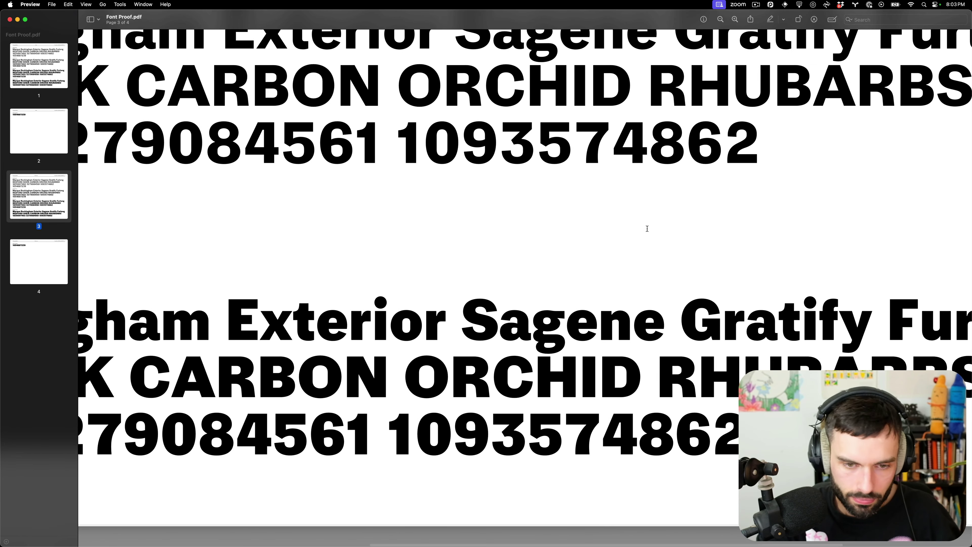
scroll(647, 230, "left", 15)
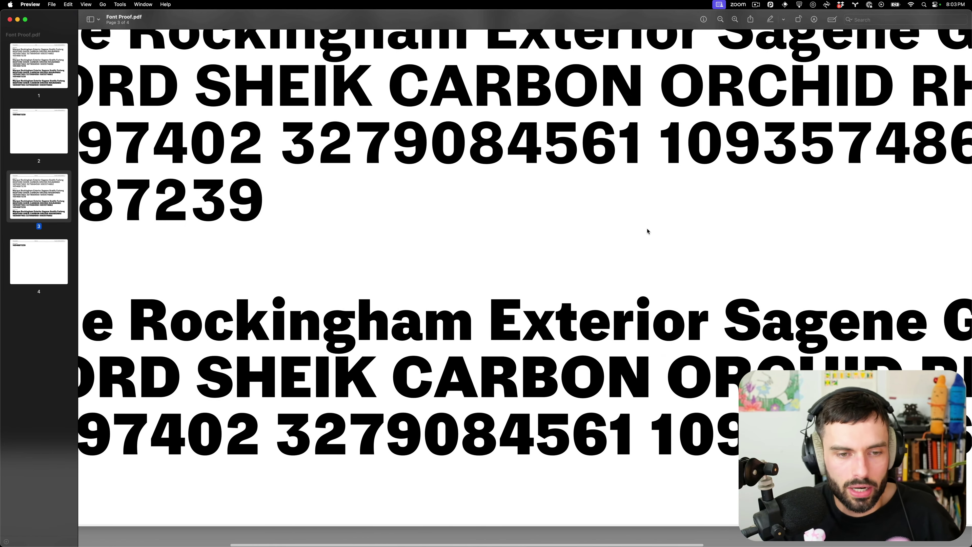
scroll(613, 236, "left", 2)
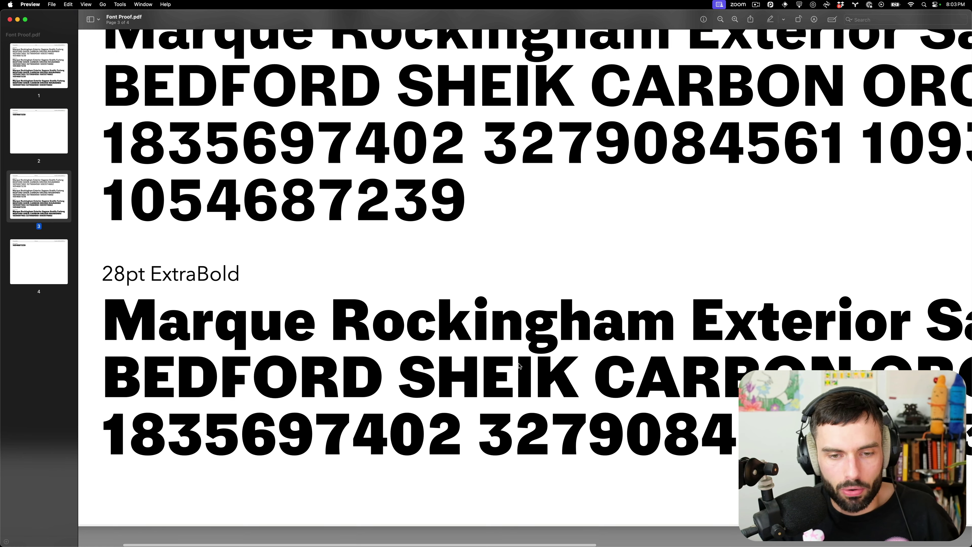
scroll(495, 367, "up", 12)
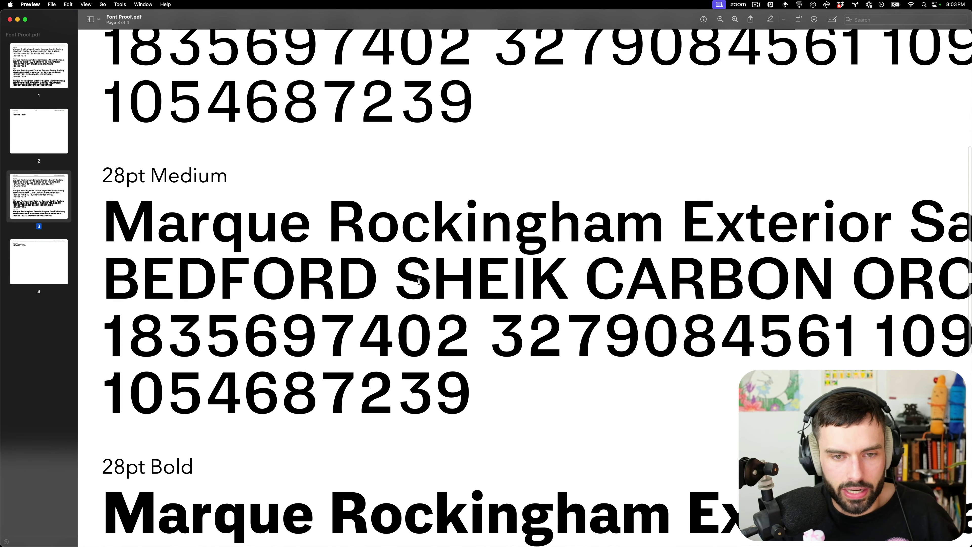
scroll(419, 281, "up", 8)
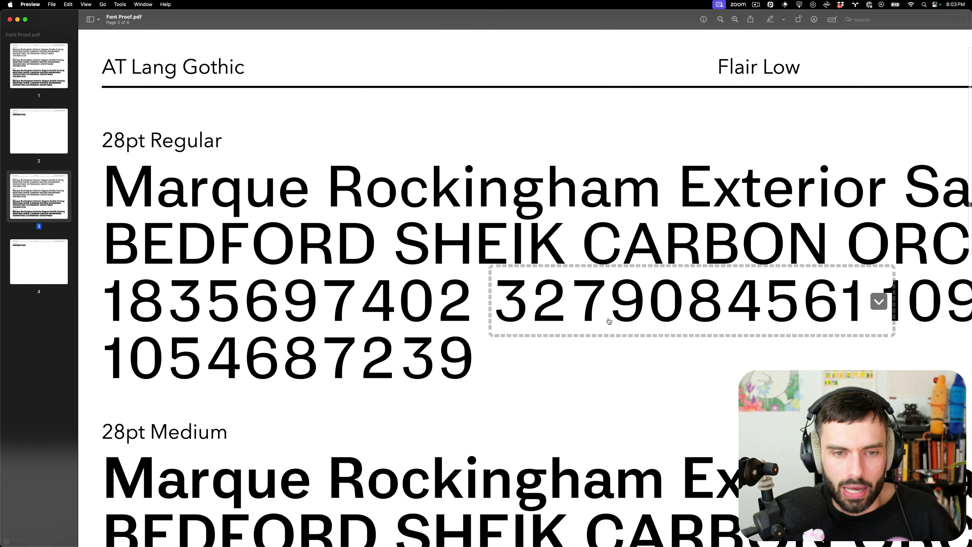
scroll(495, 361, "down", 5)
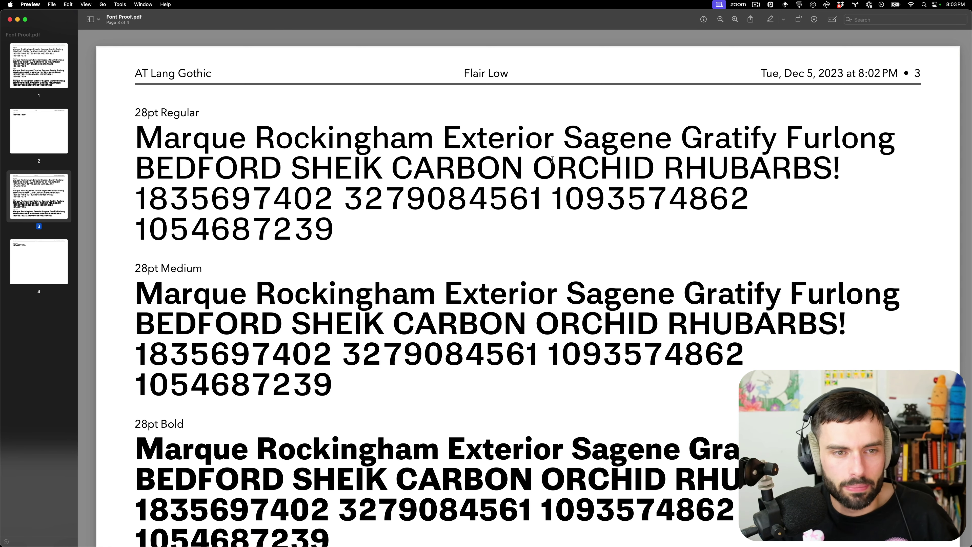
scroll(421, 253, "down", 3)
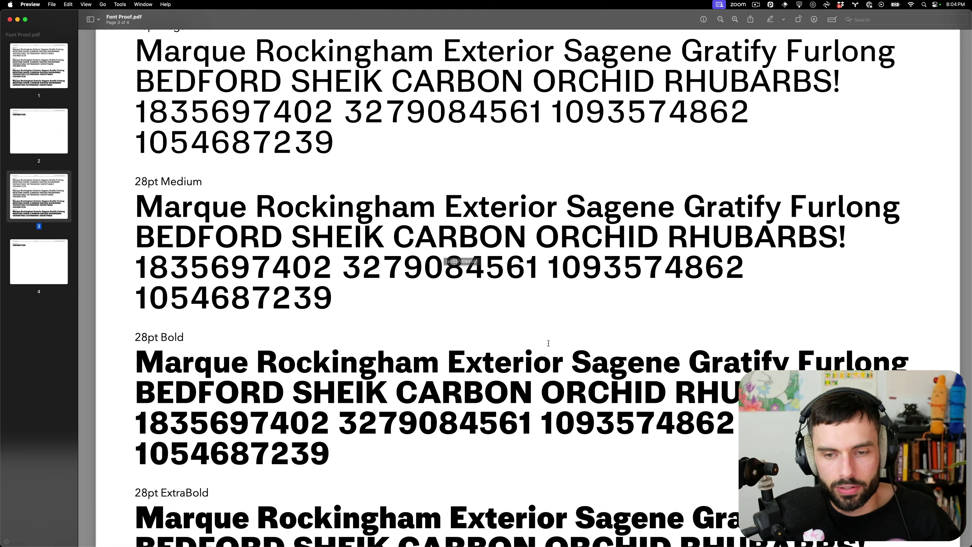
mouse_move(588, 532)
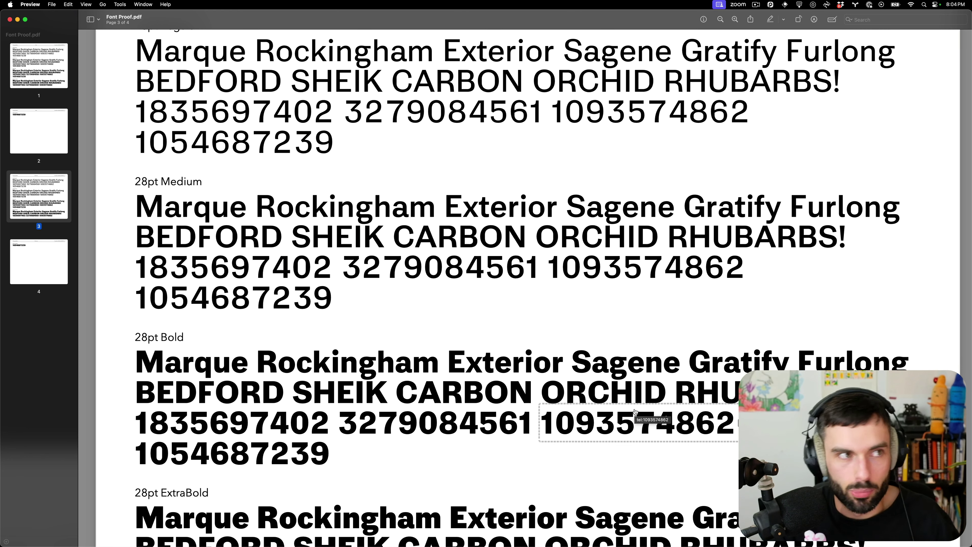
mouse_move(647, 535)
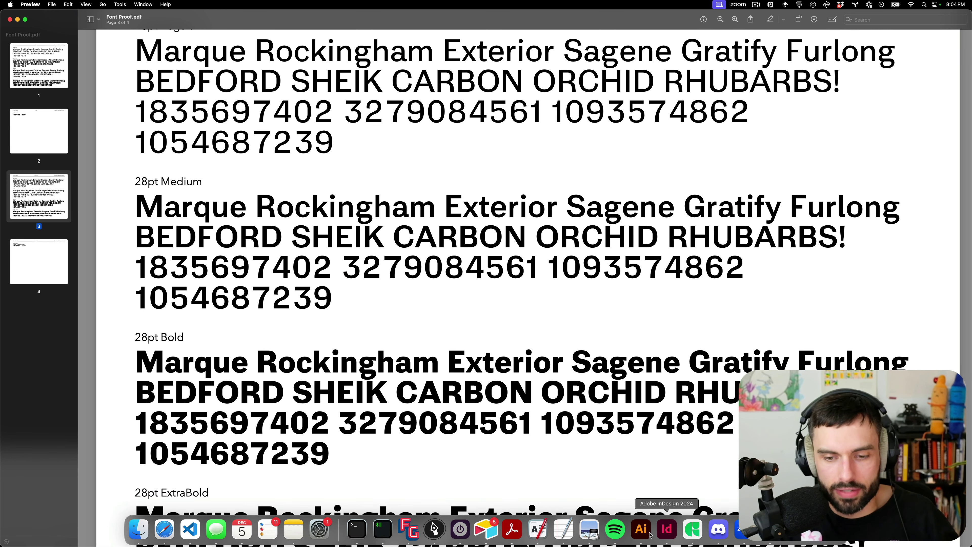
- Bring the InDesign slides document to the front full-screen and begin scrolling through it
left_click(667, 529)
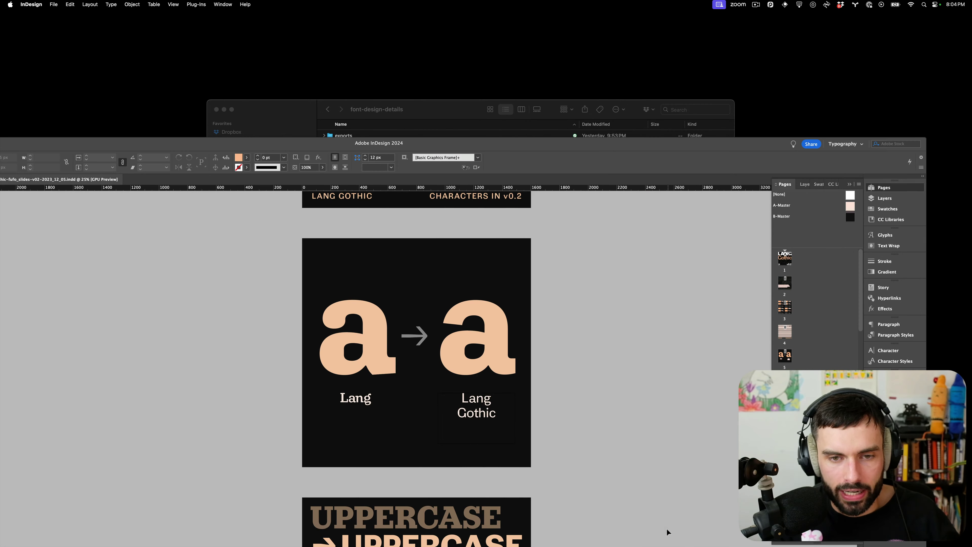
key("ctrl+alt+Return")
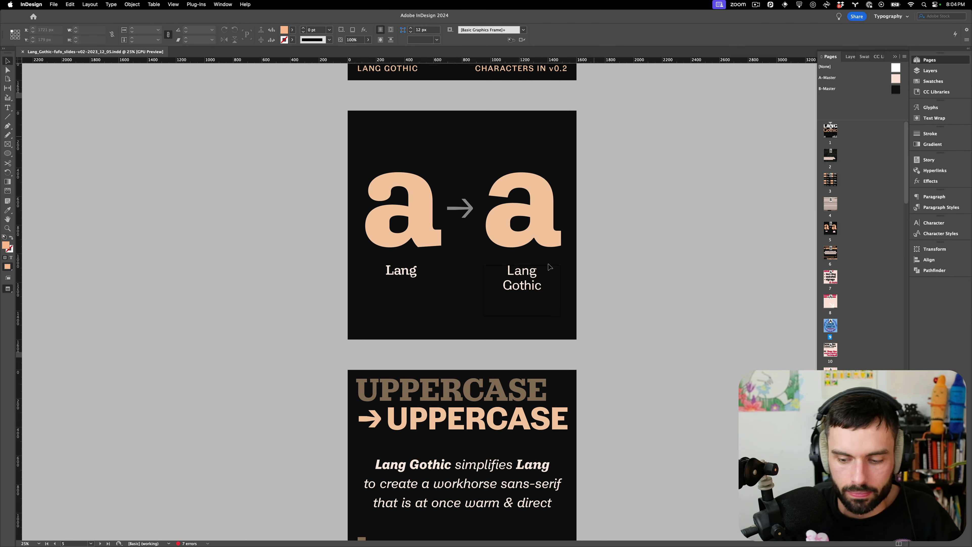
scroll(551, 270, "down", 1)
scroll(551, 270, "down", 10)
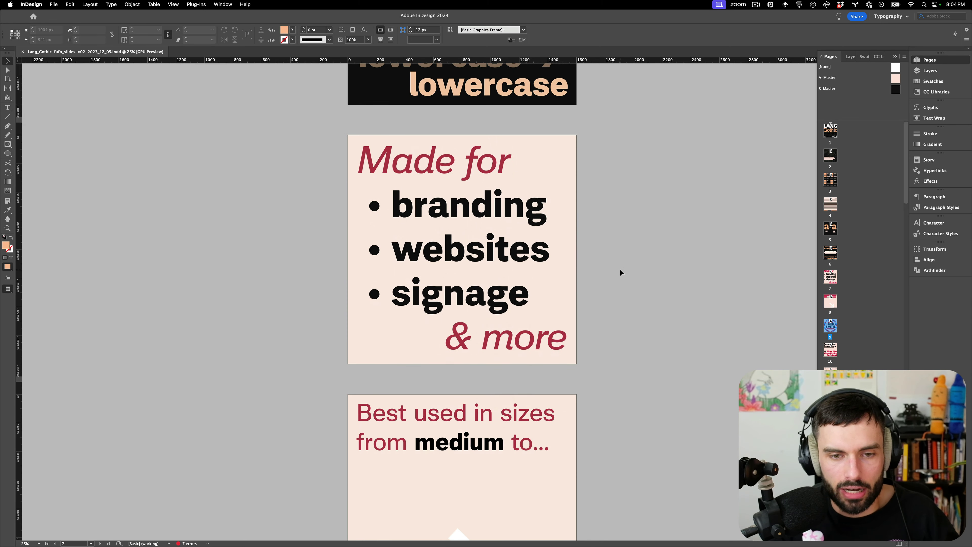
scroll(619, 269, "down", 5)
- Scroll on to the 'Company™ Great in logos, too!' slide and open the File menu
mouse_move(435, 541)
scroll(629, 368, "down", 1)
scroll(628, 369, "down", 14)
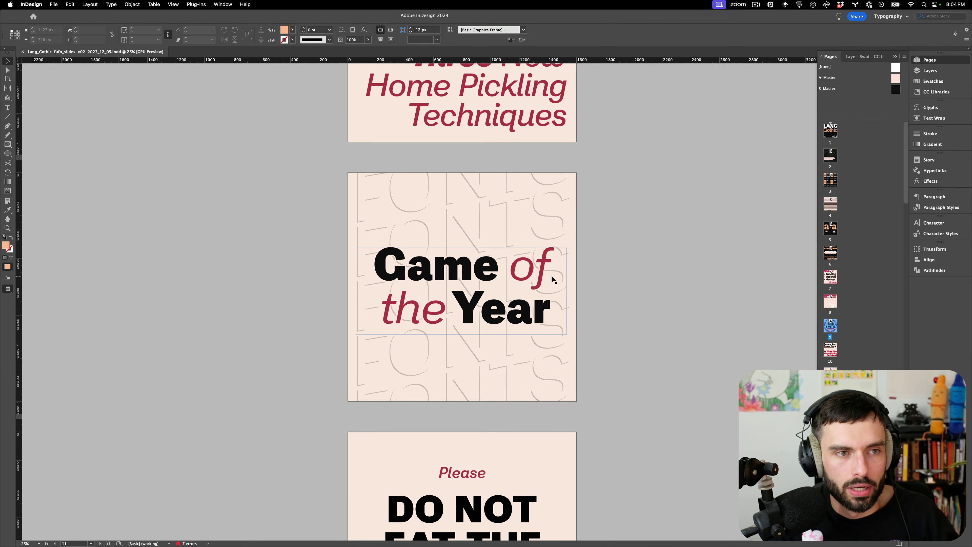
scroll(586, 272, "down", 5)
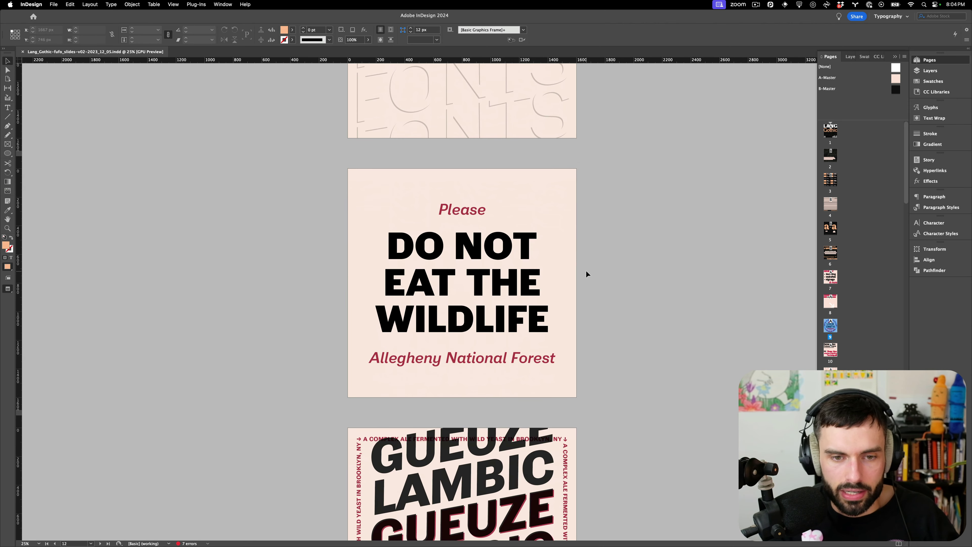
scroll(586, 270, "down", 10)
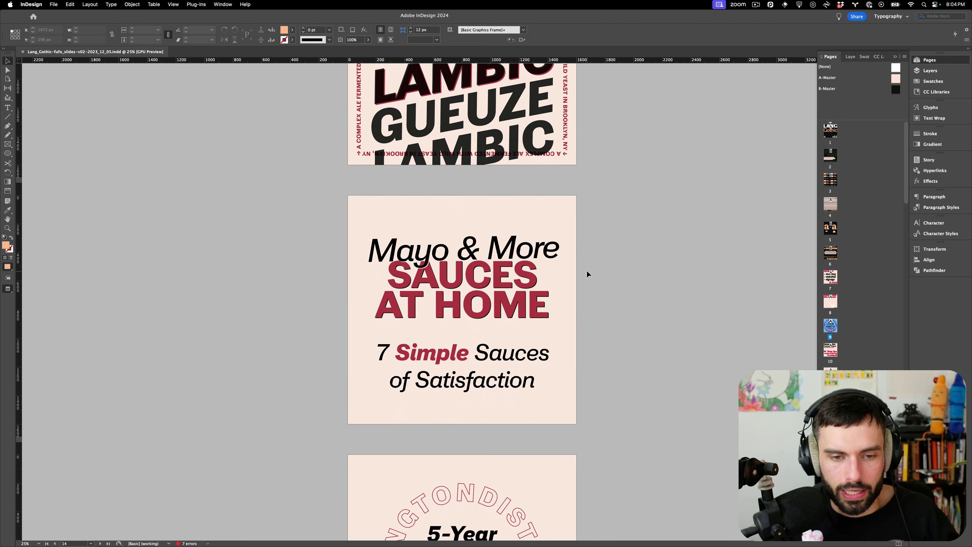
scroll(588, 274, "down", 5)
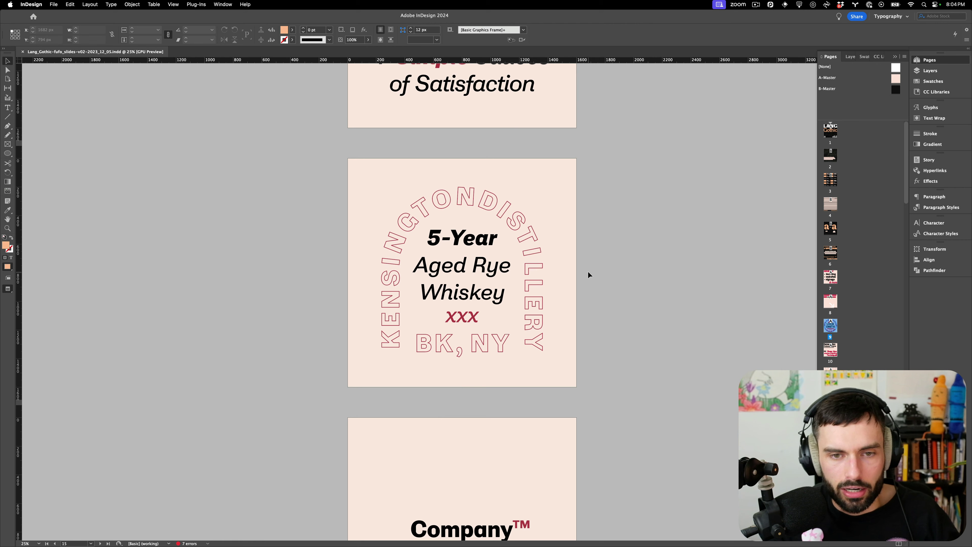
scroll(588, 274, "down", 4)
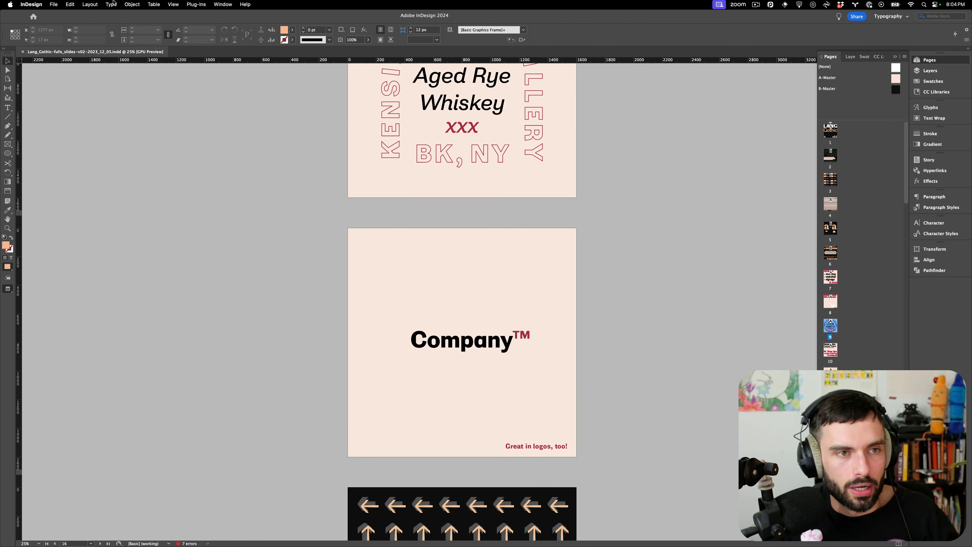
left_click(52, 4)
- Open Lang_Gothic-specimen-v02 from recent files and dismiss the missing-links alert
mouse_move(67, 41)
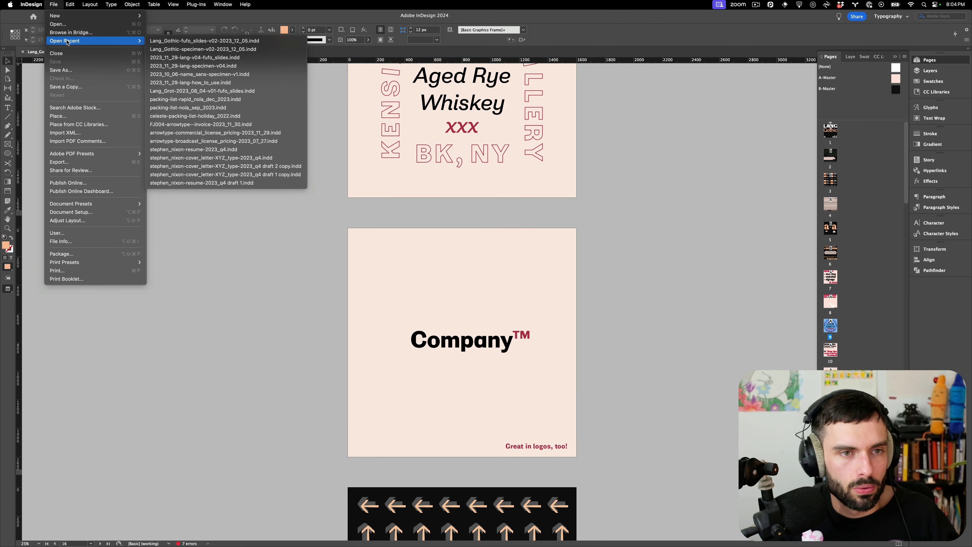
left_click(180, 49)
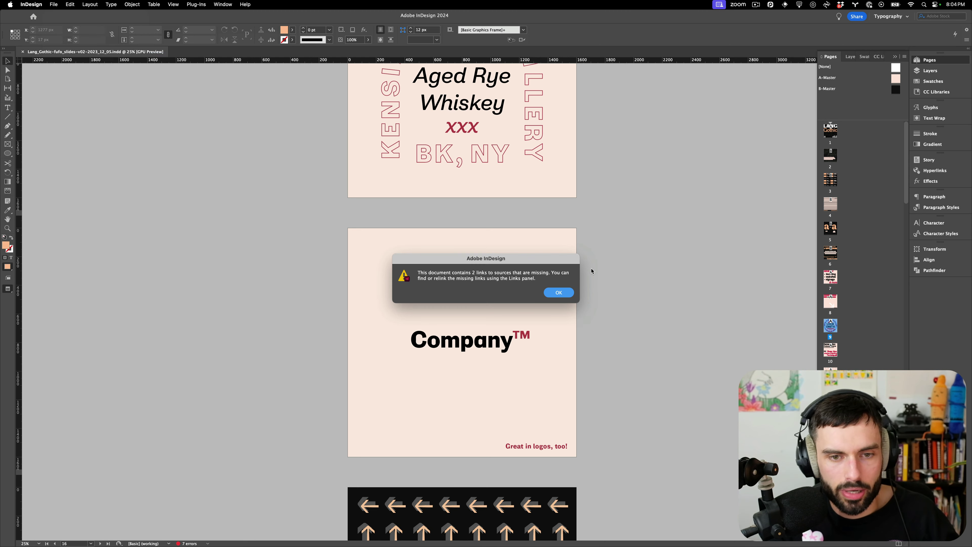
left_click(559, 293)
- Scroll down to page 16, the Lang SemiBold Italic page with 'Mackay' and 'W Douglass'
scroll(564, 293, "right", 4)
scroll(564, 294, "down", 3)
scroll(564, 293, "down", 2)
scroll(564, 293, "left", 3)
scroll(564, 294, "down", 4)
scroll(564, 294, "down", 10)
scroll(565, 294, "up", 5)
scroll(564, 294, "left", 2)
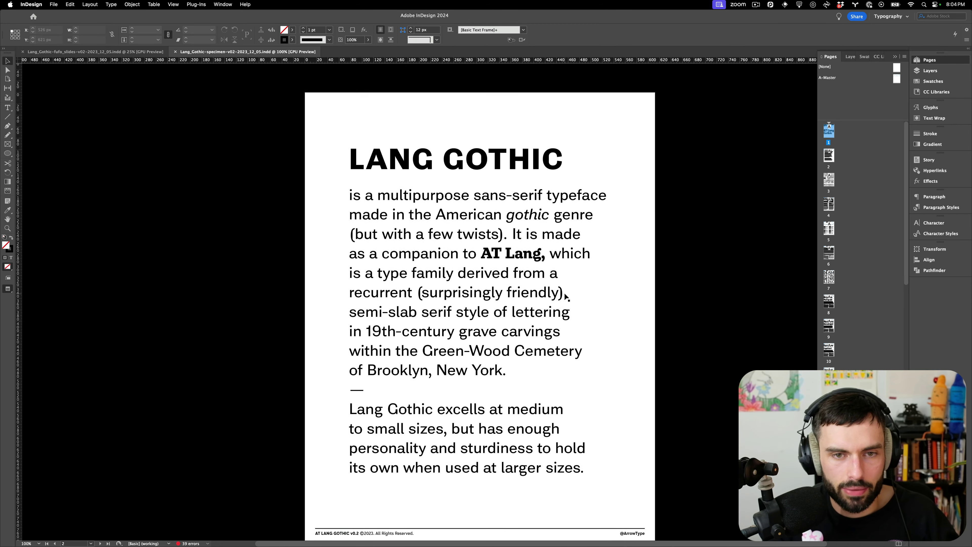
scroll(566, 295, "down", 1)
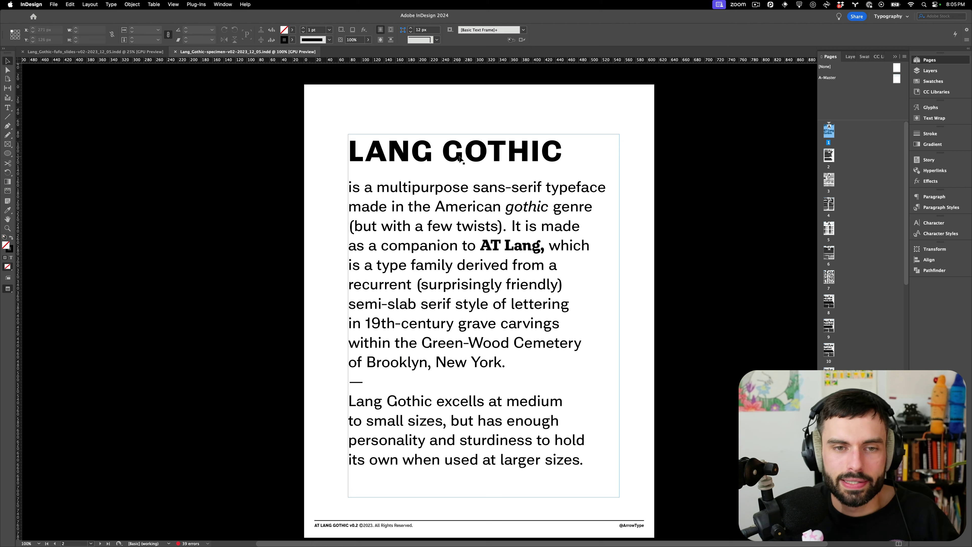
scroll(459, 156, "down", 15)
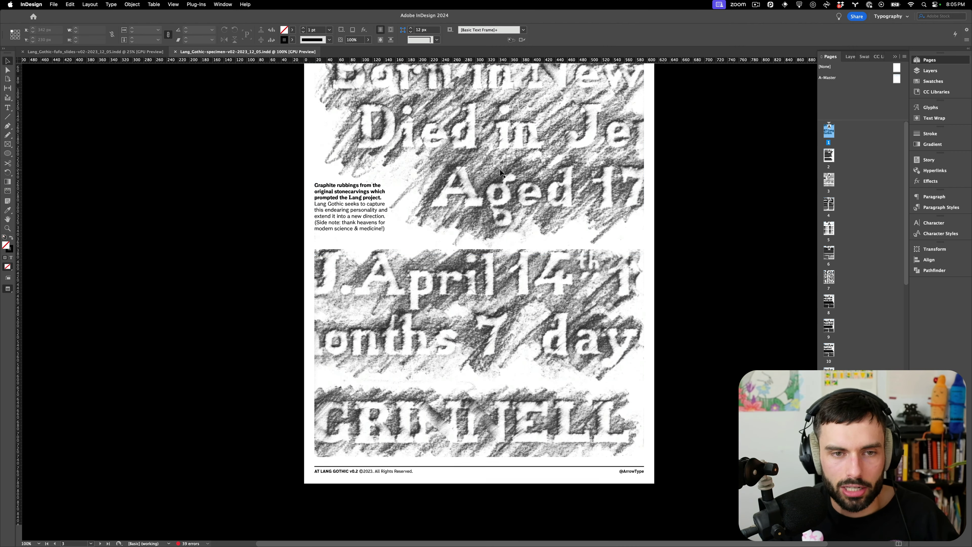
scroll(509, 180, "down", 10)
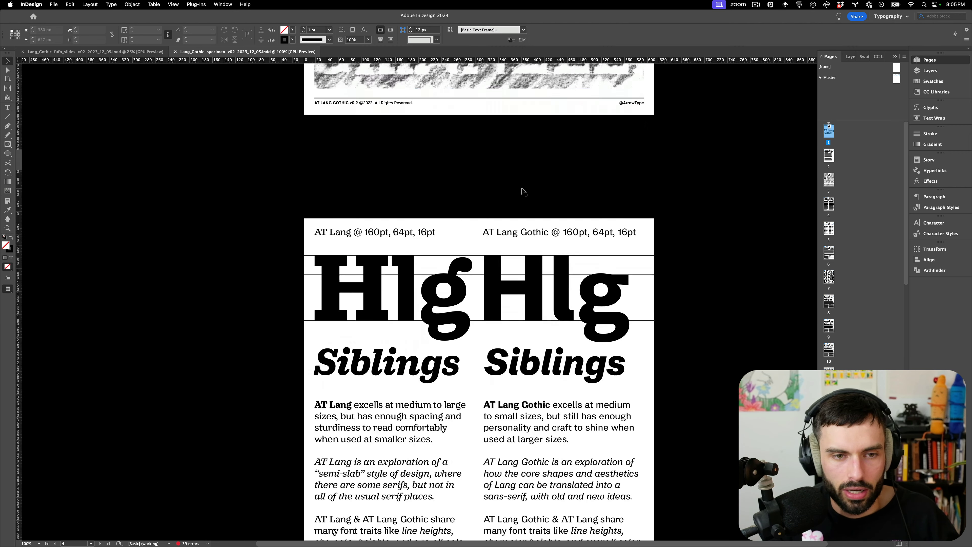
scroll(524, 192, "down", 15)
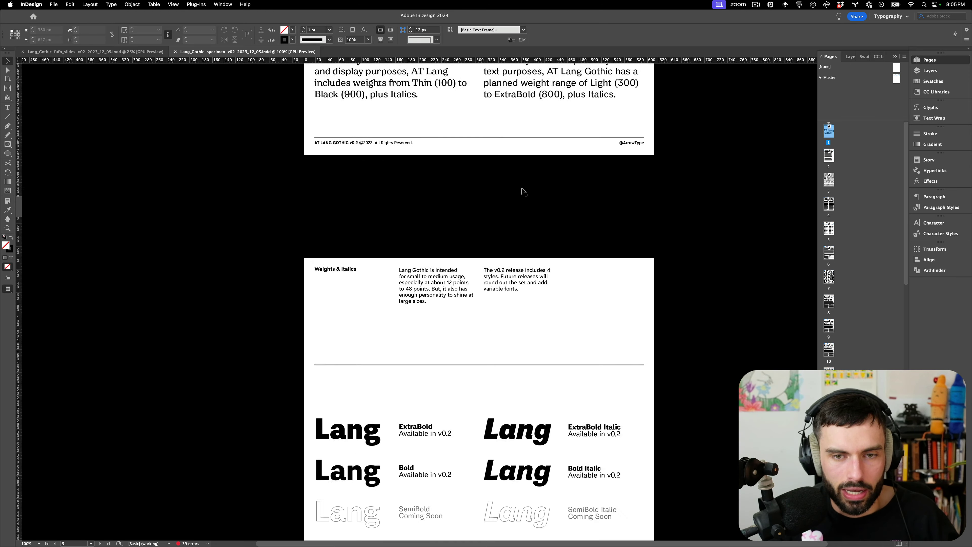
scroll(524, 192, "down", 15)
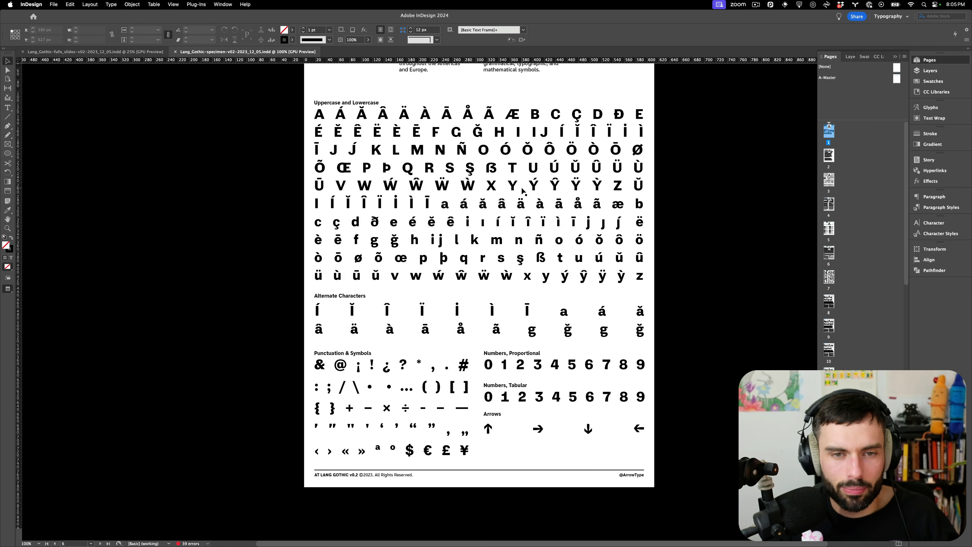
scroll(523, 191, "down", 20)
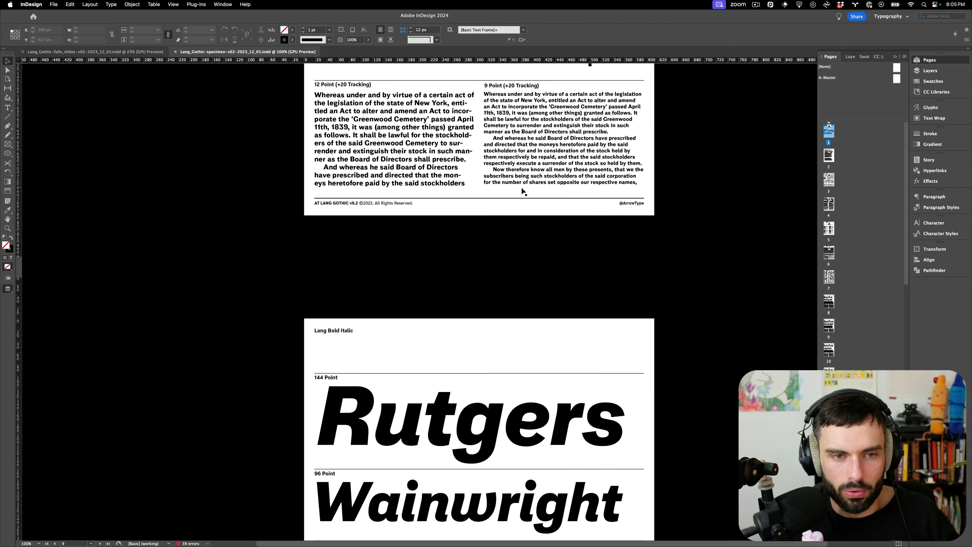
scroll(524, 192, "down", 20)
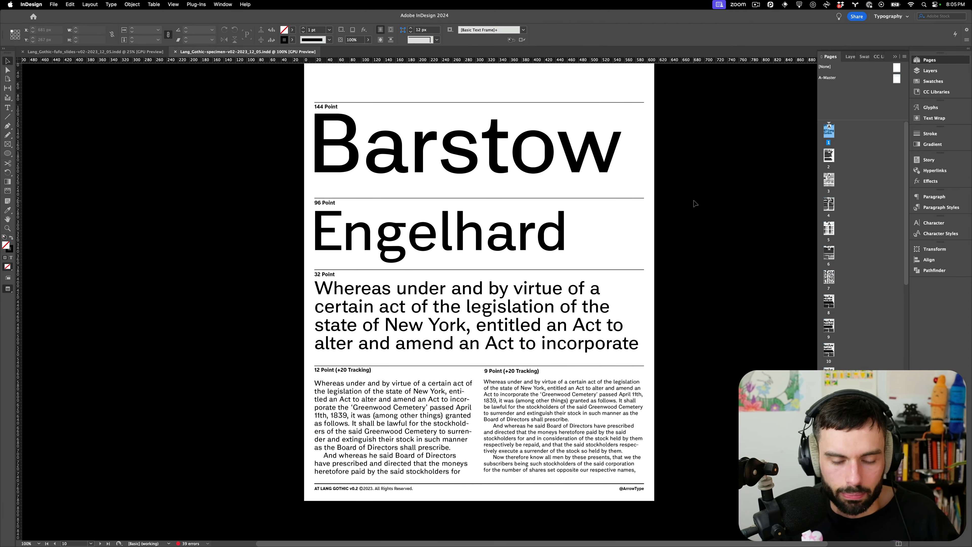
scroll(693, 204, "down", 20)
scroll(693, 204, "up", 20)
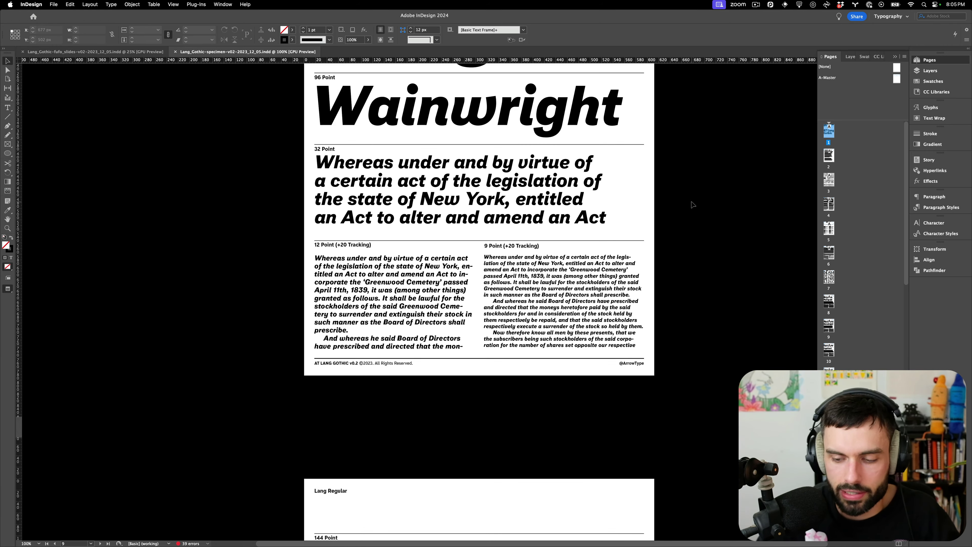
scroll(693, 204, "up", 5)
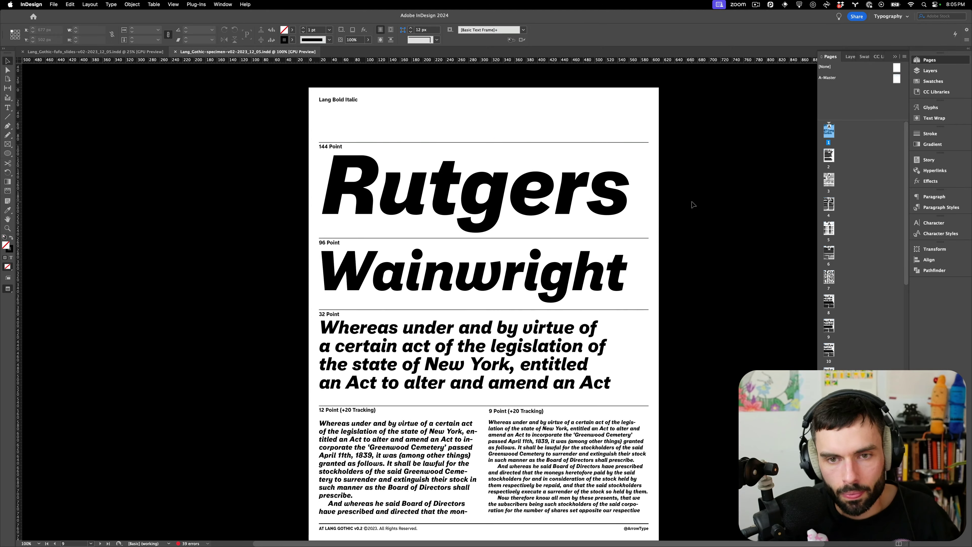
scroll(684, 209, "down", 20)
scroll(676, 212, "down", 20)
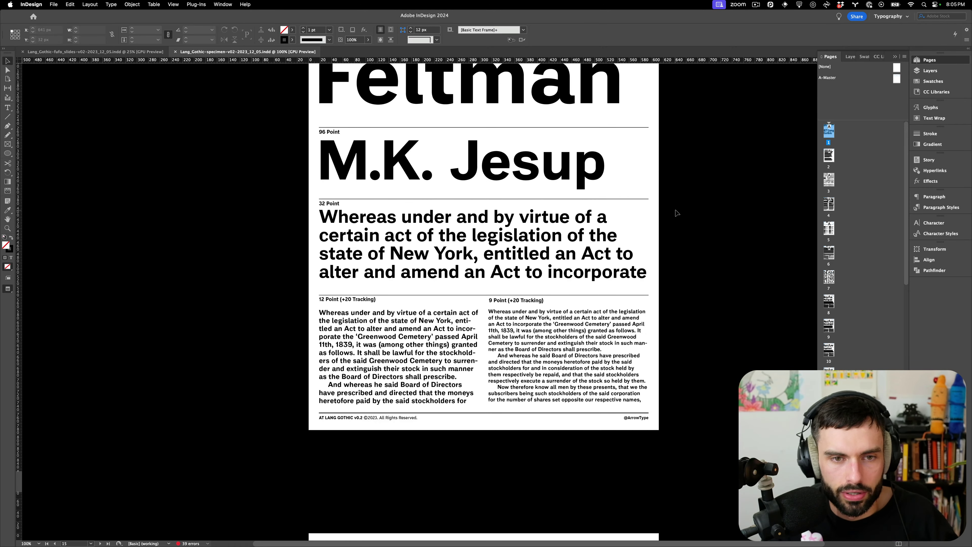
scroll(675, 212, "down", 15)
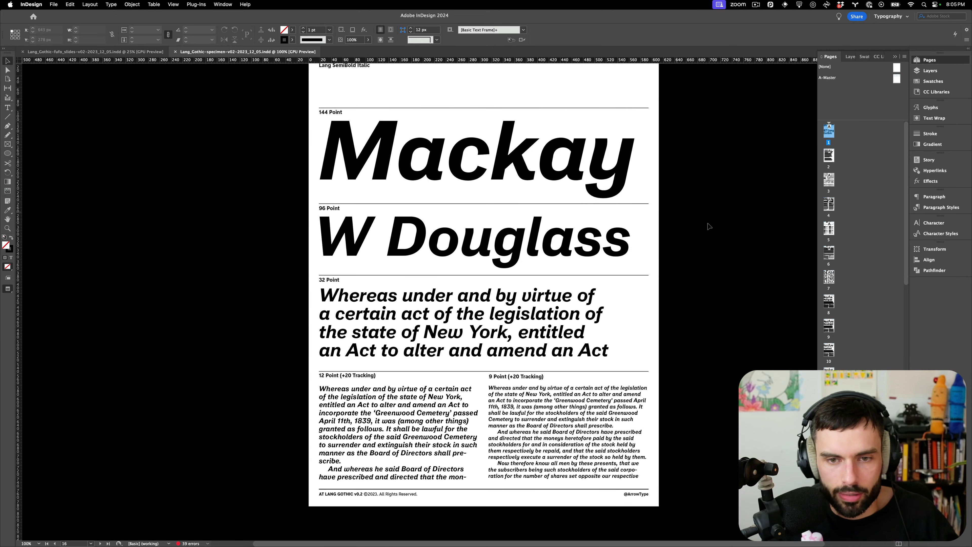
scroll(646, 181, "up", 3)
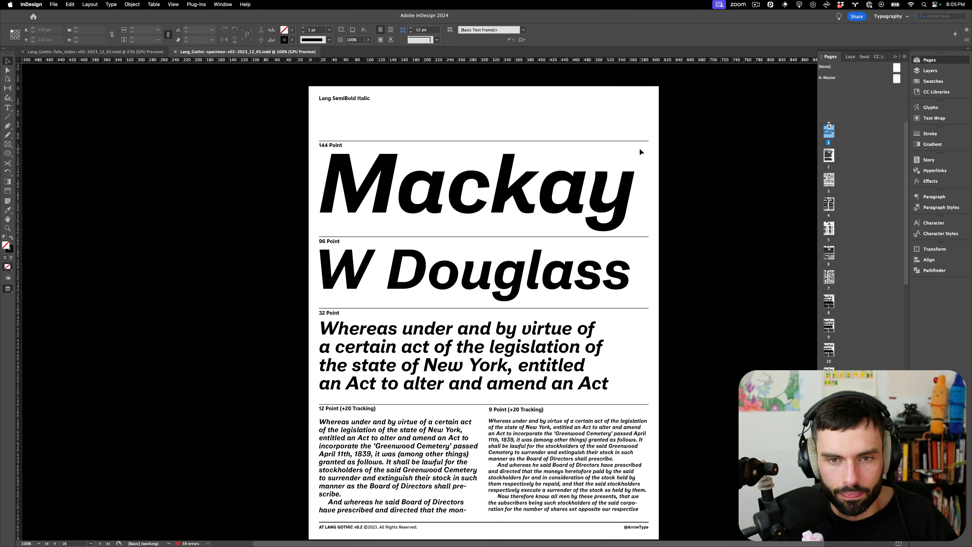
- View the specimen in Presentation Mode and advance to the Lang Medium Italic page
key("shift+w")
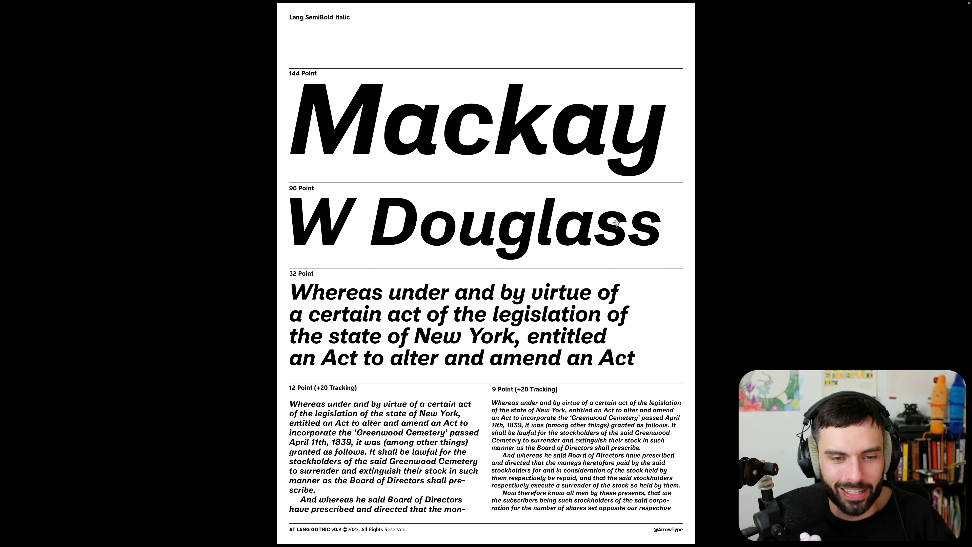
key("Right")
key("Right")
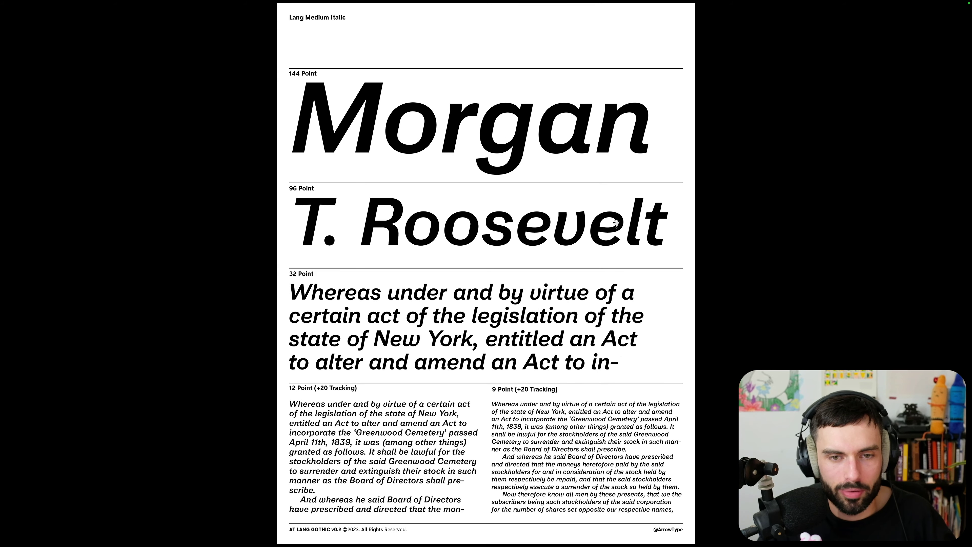
- Leave Presentation Mode and enlarge the InDesign window to fill the screen
key("Escape")
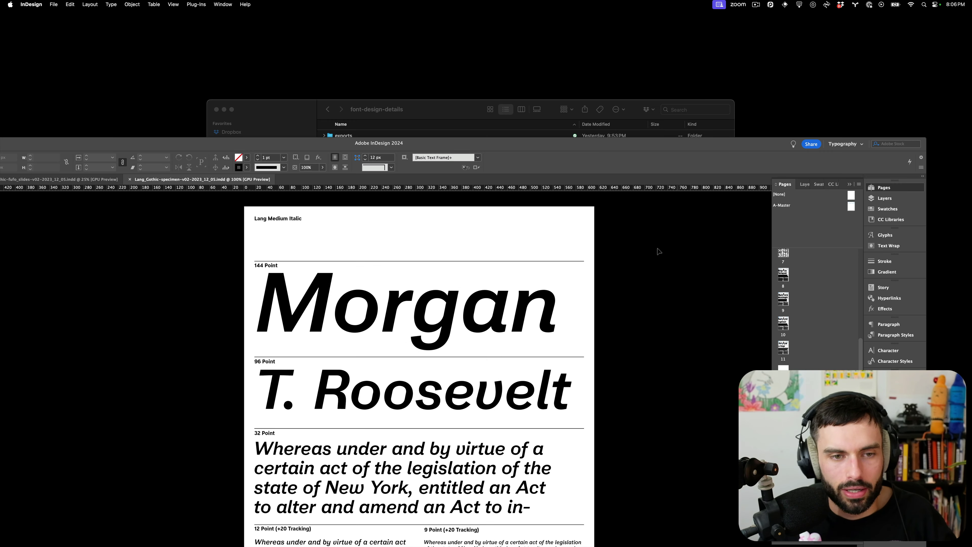
double_click(589, 145)
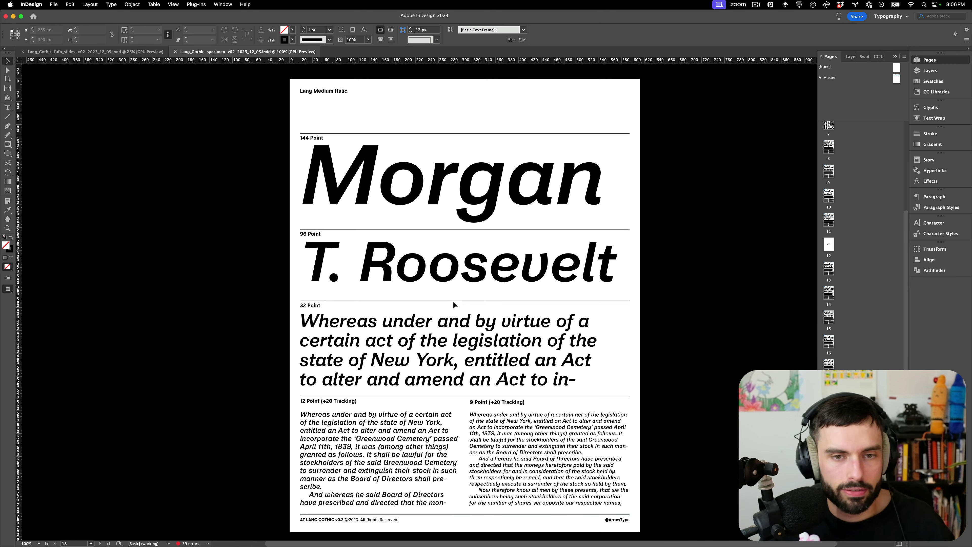
key("super+Tab")
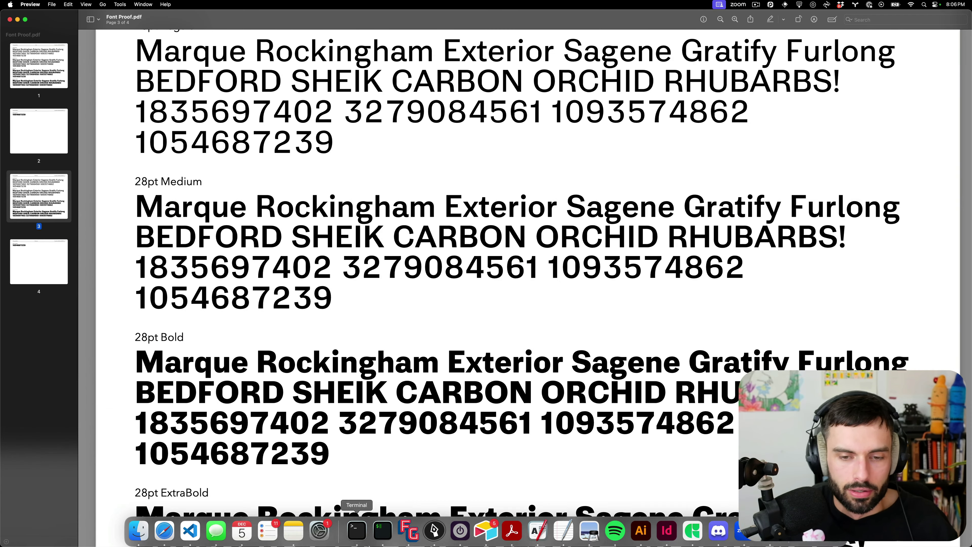
- Switch to the fufo_slides document and scroll up to the DO NOT EAT THE WILDLIFE slide
left_click(367, 532)
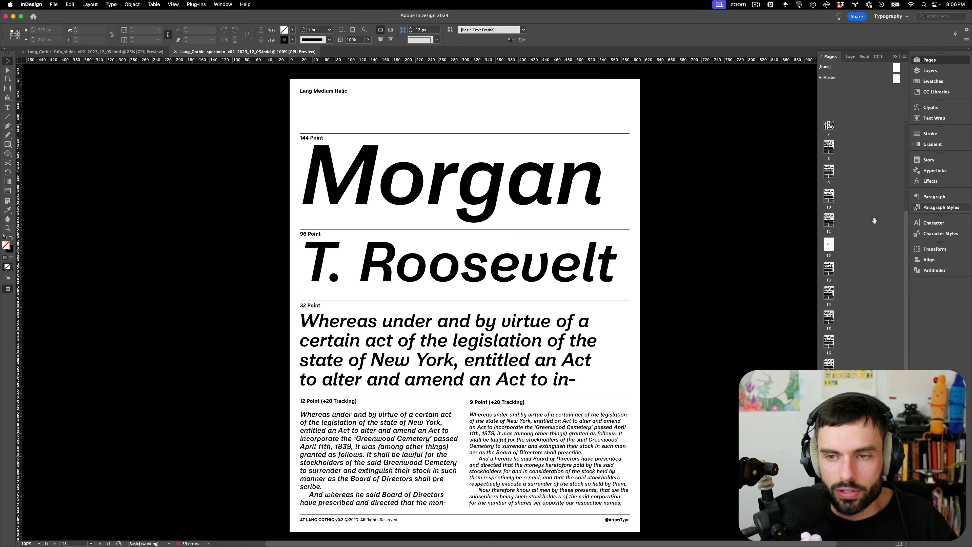
mouse_move(306, 537)
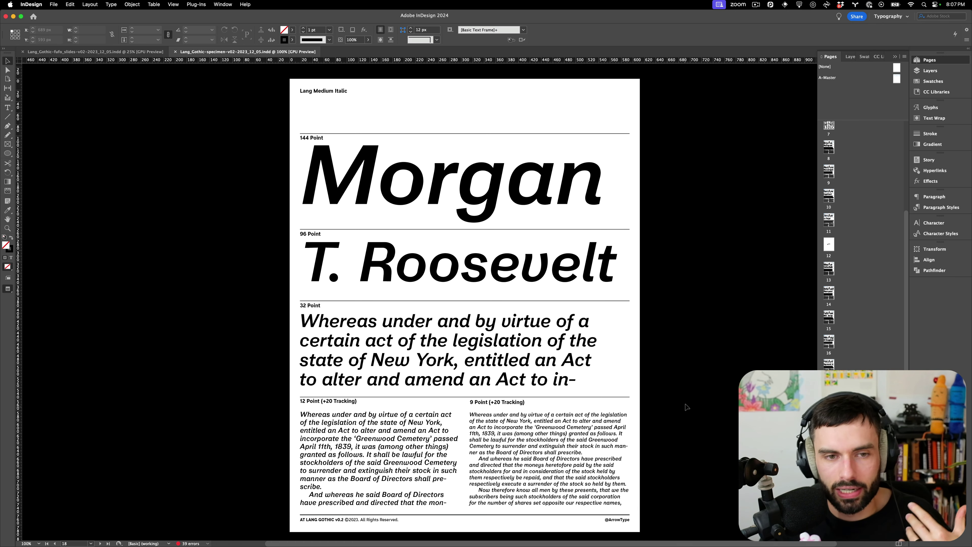
left_click(139, 53)
scroll(386, 157, "up", 5)
scroll(387, 157, "up", 10)
scroll(567, 184, "up", 3)
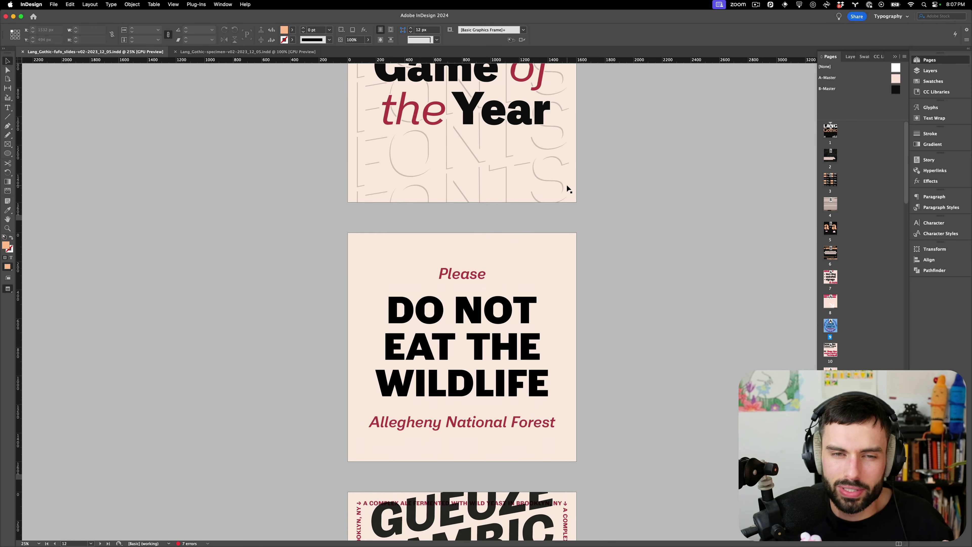
mouse_move(597, 545)
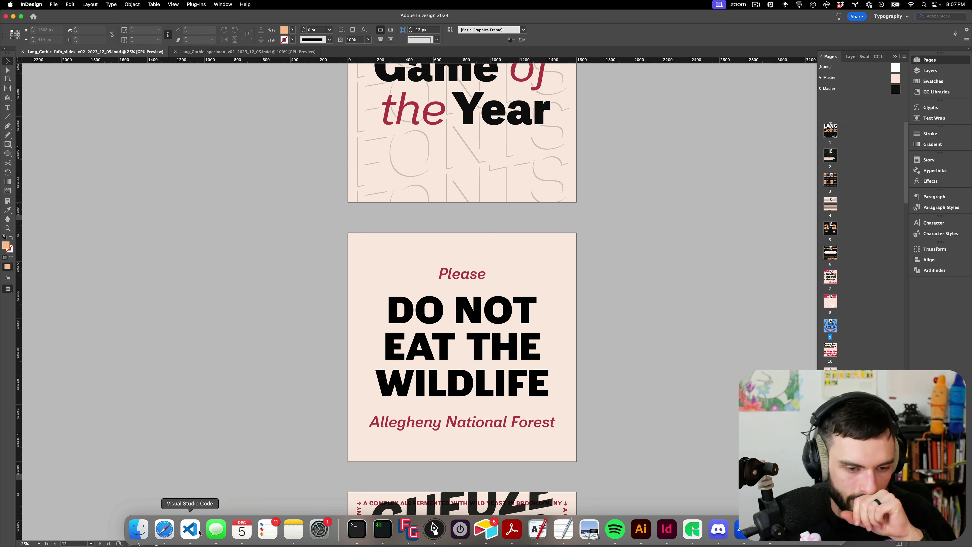
left_click(692, 528)
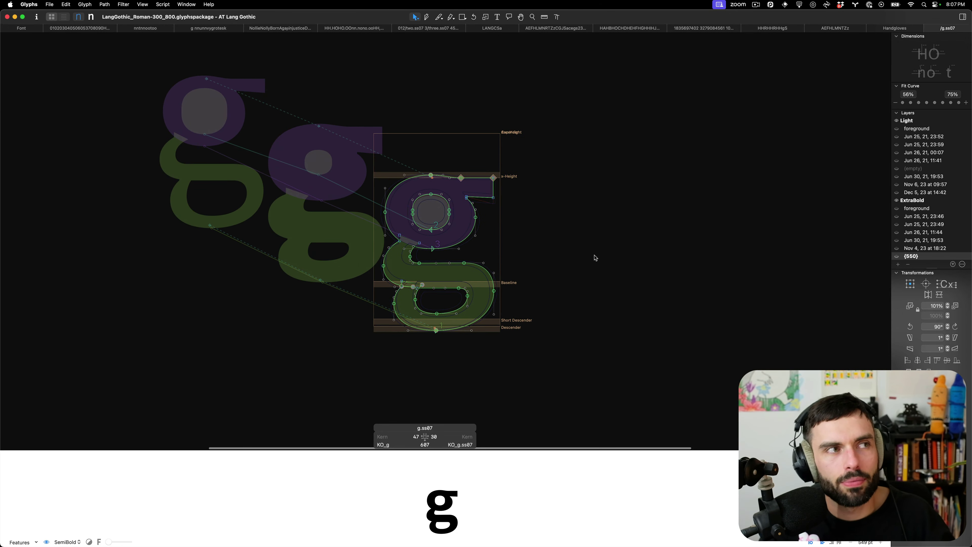
- Load the Handgloves test text, then find and close the older Lang_Roman font window
key("t")
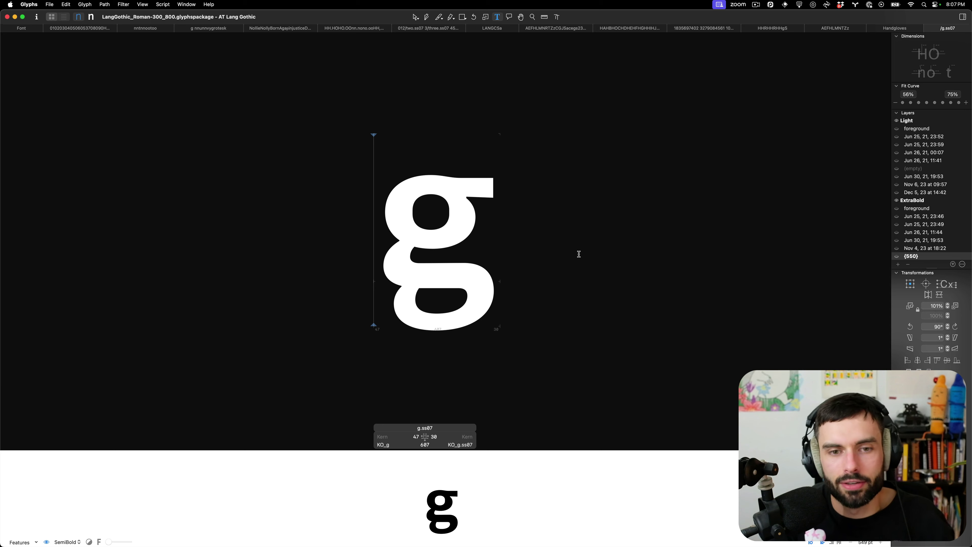
left_click(897, 29)
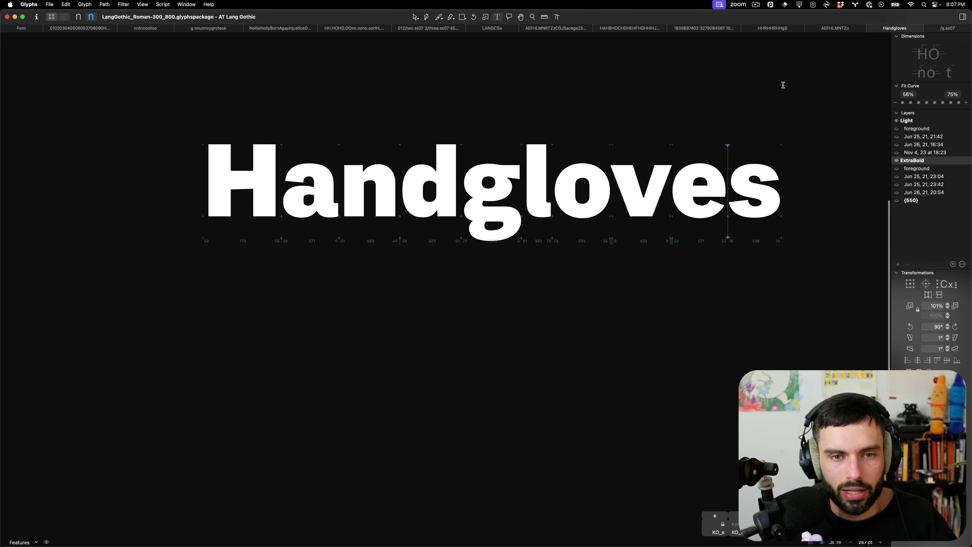
key("super+1")
key("ctrl+Up")
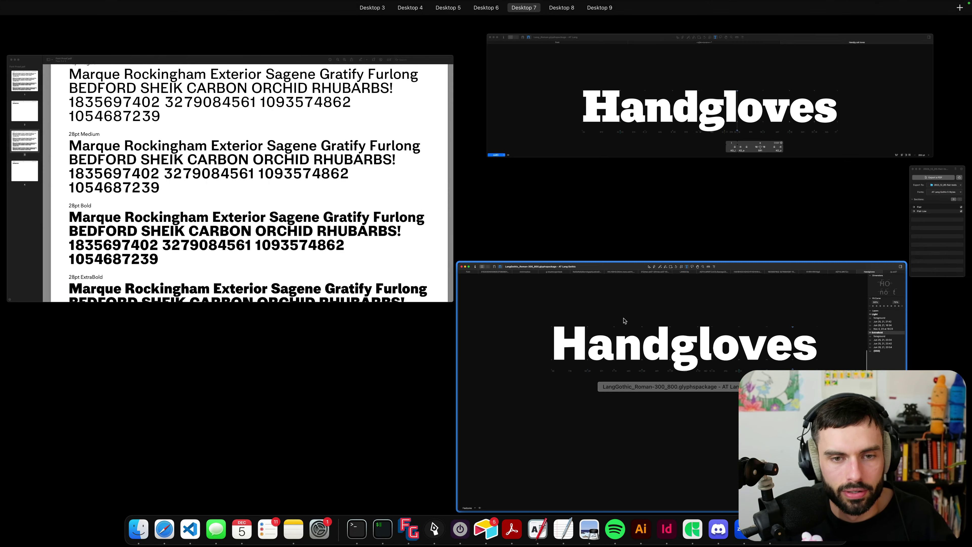
left_click(625, 321)
key("ctrl+Up")
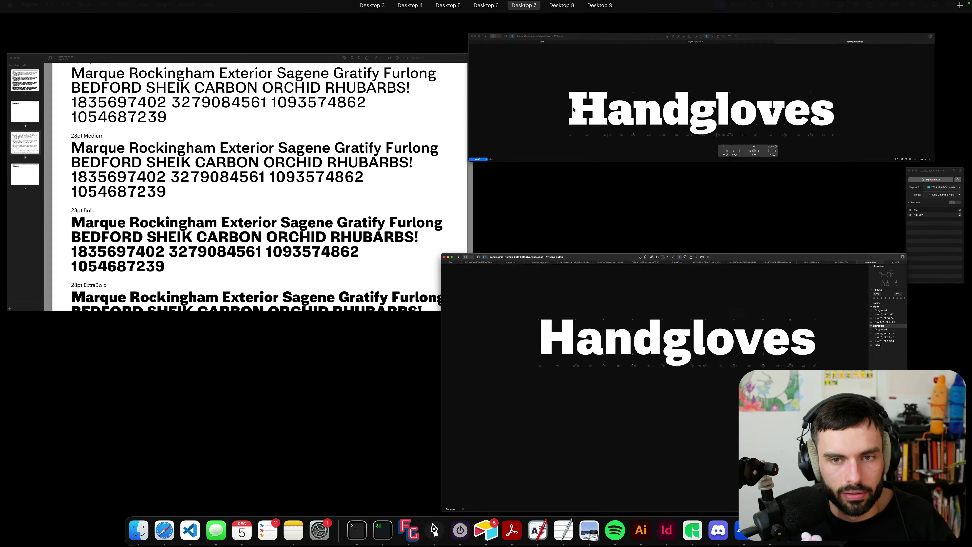
left_click(572, 109)
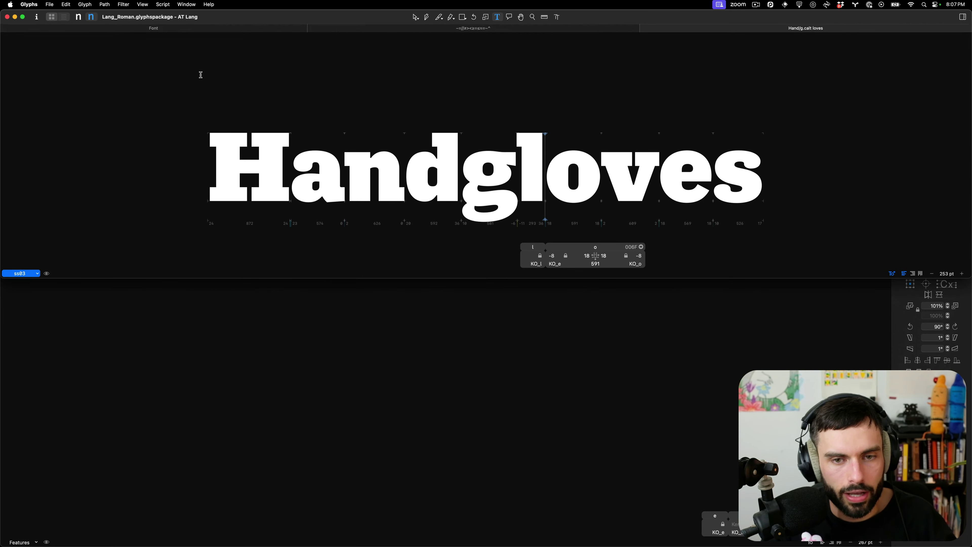
left_click(7, 17)
- Open LangGothic_Italic-300_800.glyphspackage from the recent files list
left_click(49, 4)
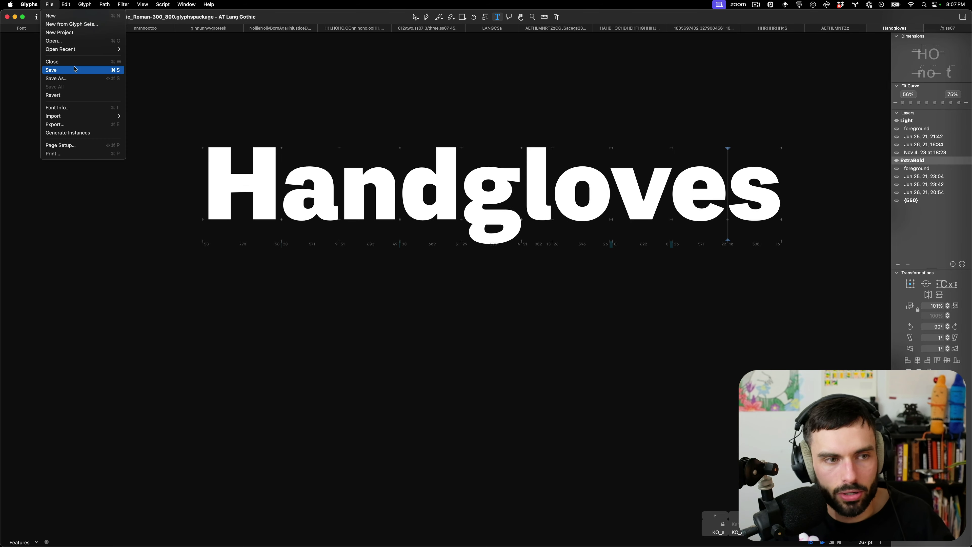
mouse_move(95, 49)
left_click(197, 67)
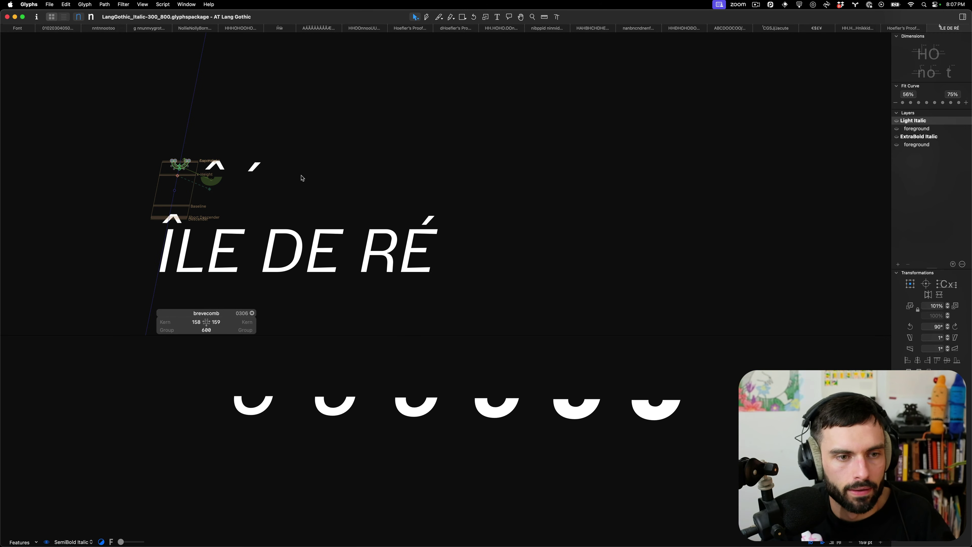
- Place the text cursor after ÎLE DE RÉ in the Italic font's text view
key("t")
scroll(243, 202, "left", 3)
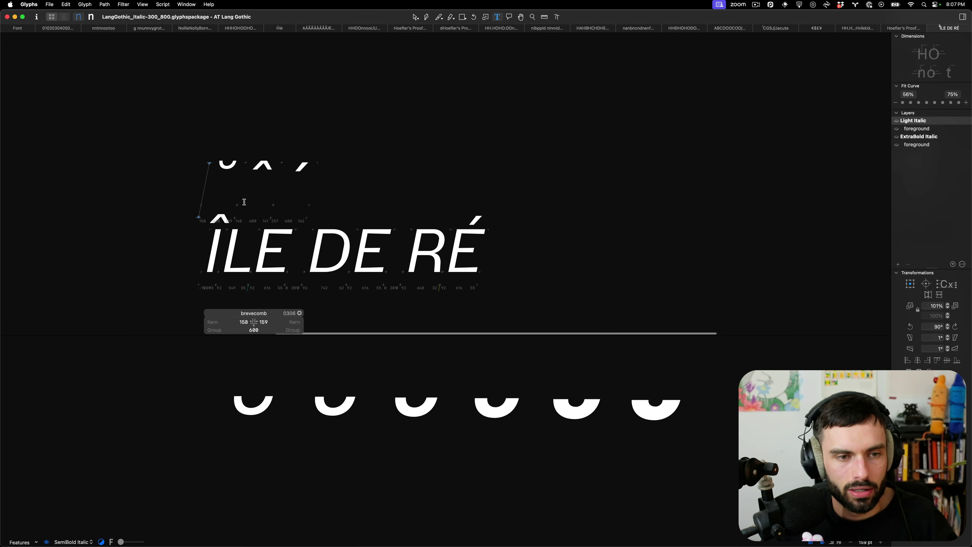
scroll(545, 238, "left", 2)
left_click(542, 238)
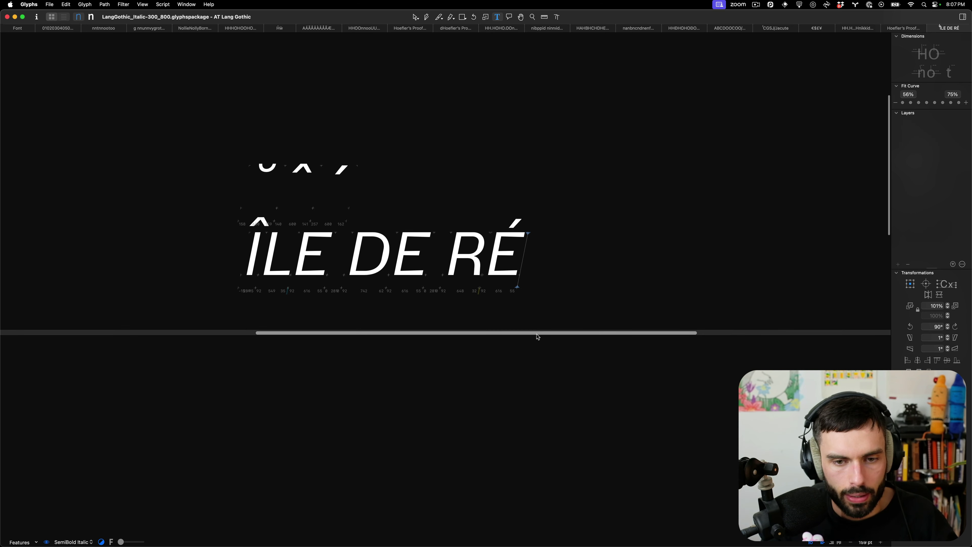
left_click_drag(536, 335, 542, 473)
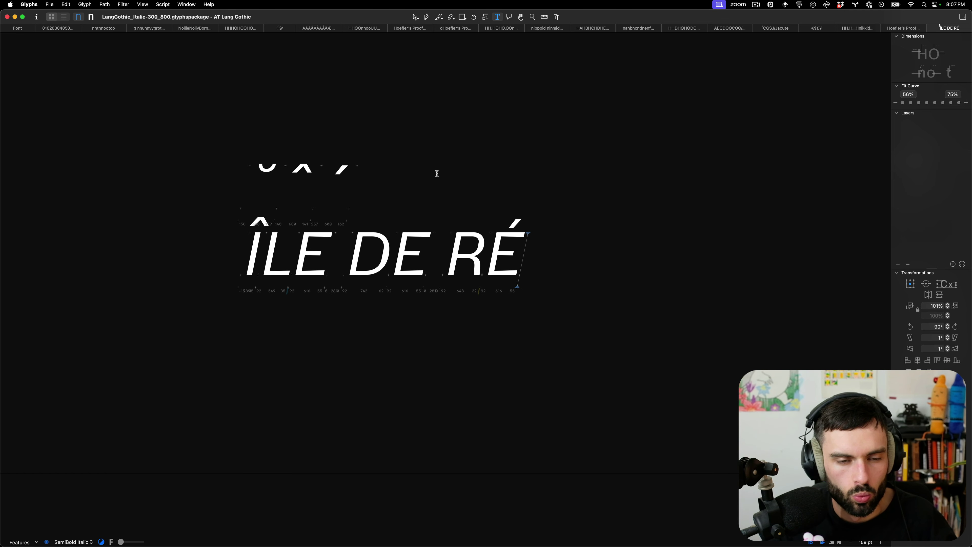
- Copy the AEFHLMNRTZz CGJSacegs 23569& test text from the Roman file
key("super+grave")
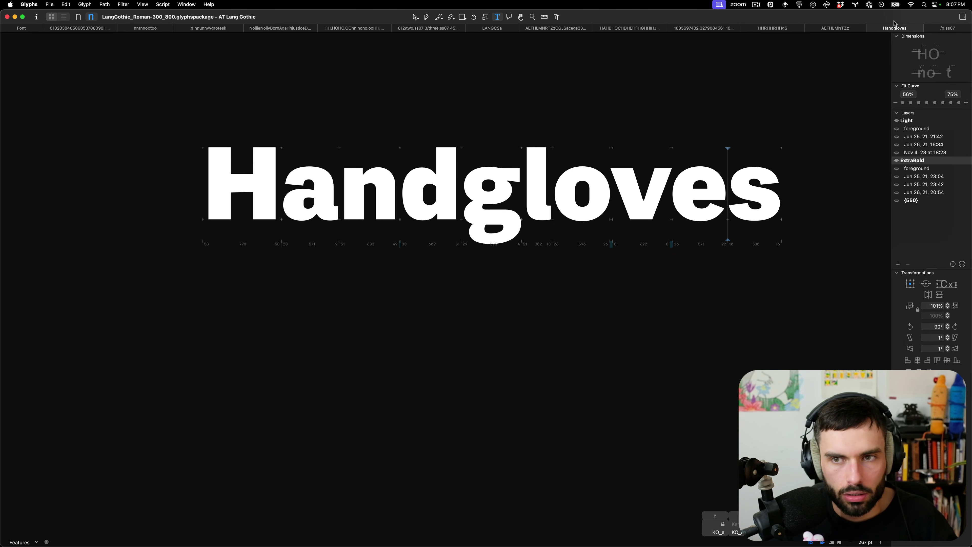
left_click(785, 30)
left_click(628, 30)
left_click(554, 29)
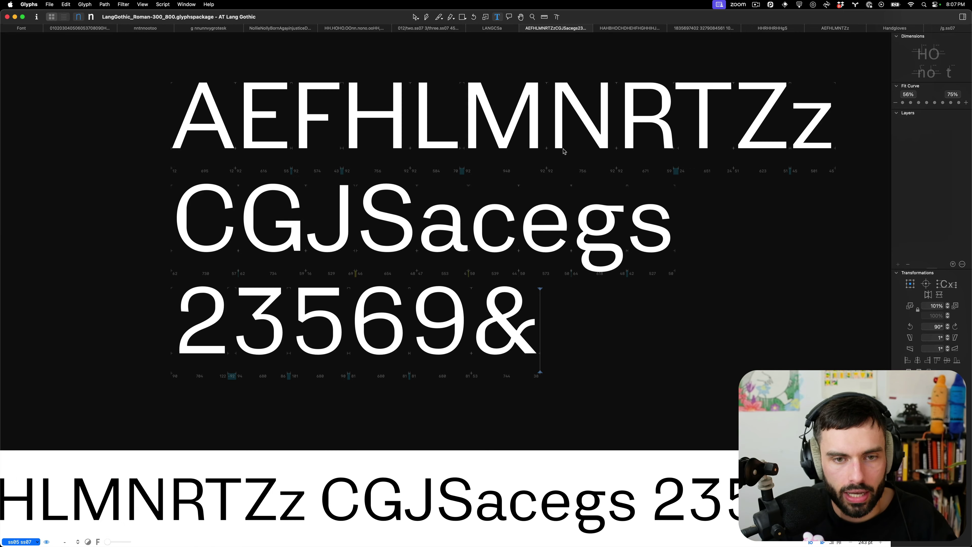
key("super+a")
key("super+c")
key("ctrl+Up")
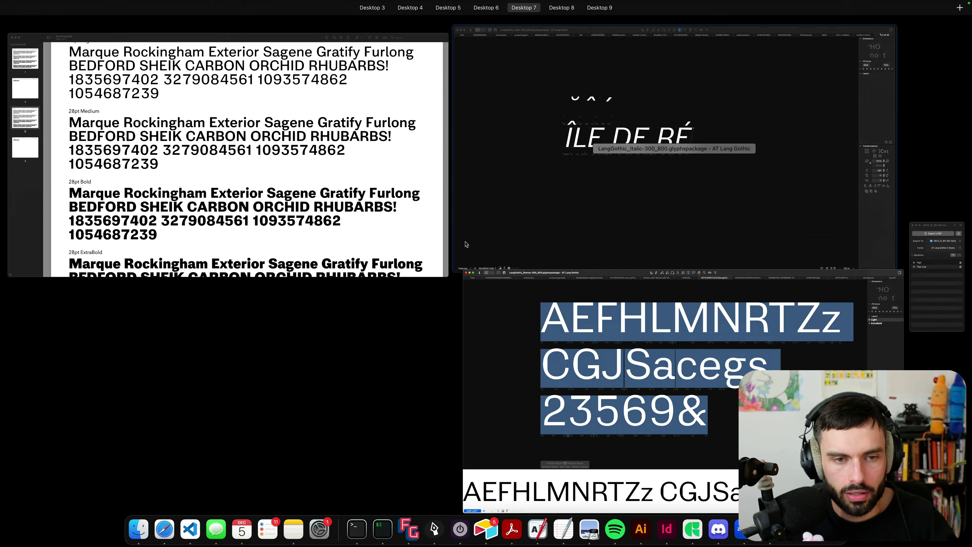
- Paste the test text into a new Italic tab and return to the glyph overview
left_click(571, 180)
key("super+t")
key("super+v")
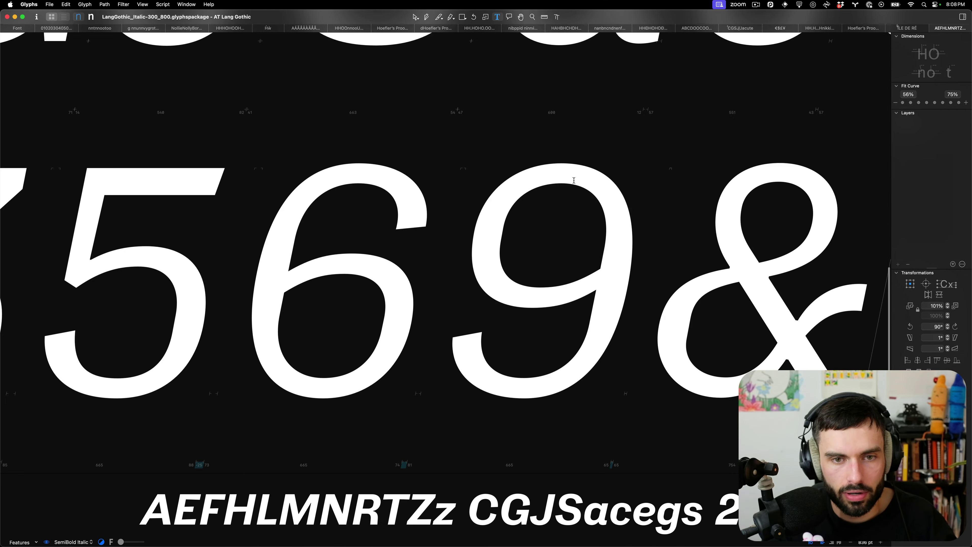
scroll(444, 196, "up", 5)
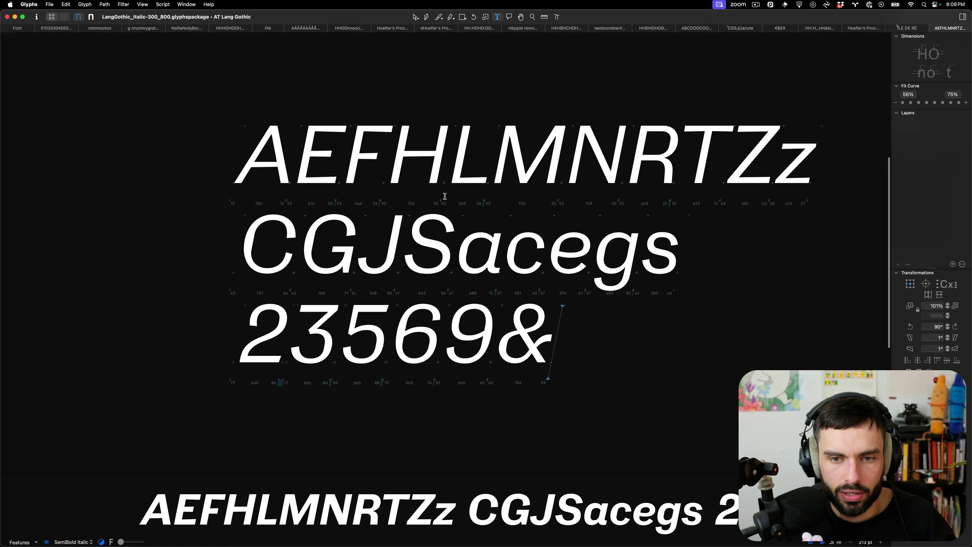
left_click(18, 28)
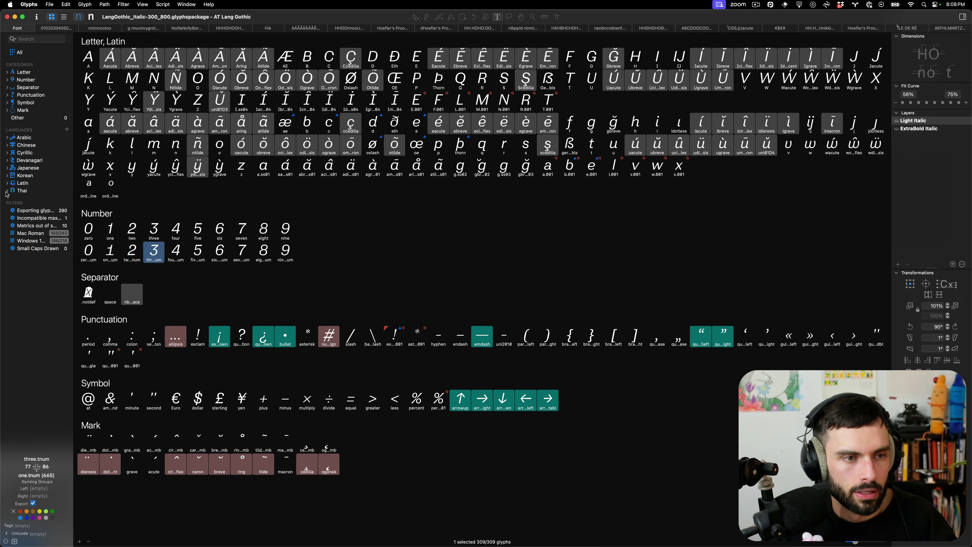
- Filter to Basic Latin and select capitals A, C, E–H, J, L, M, N, S, T and Z
left_click(9, 183)
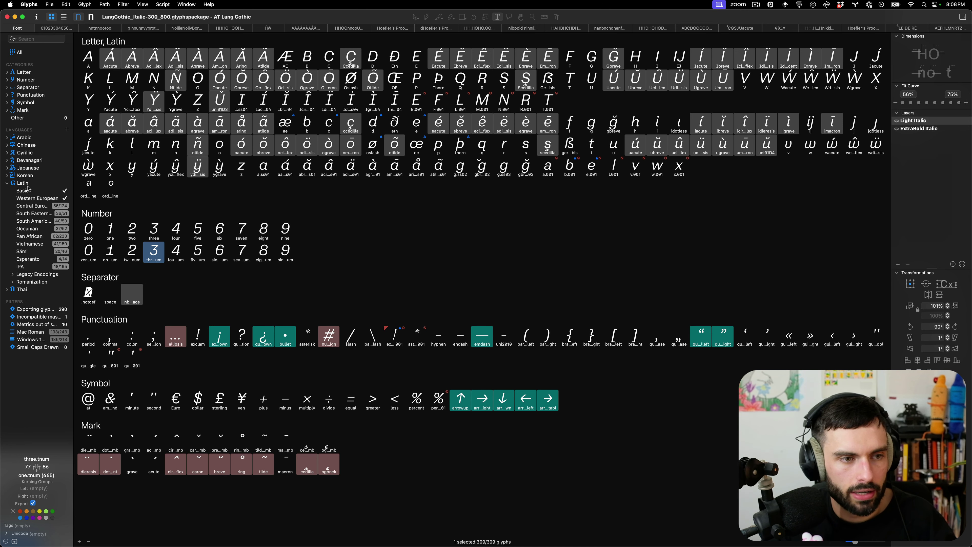
left_click(27, 190)
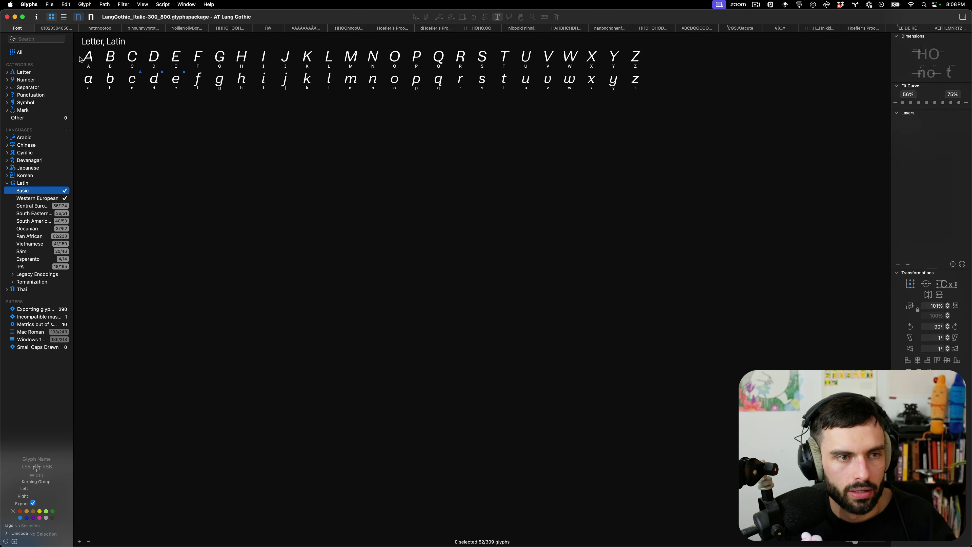
left_click(88, 58)
left_click(133, 59, "super")
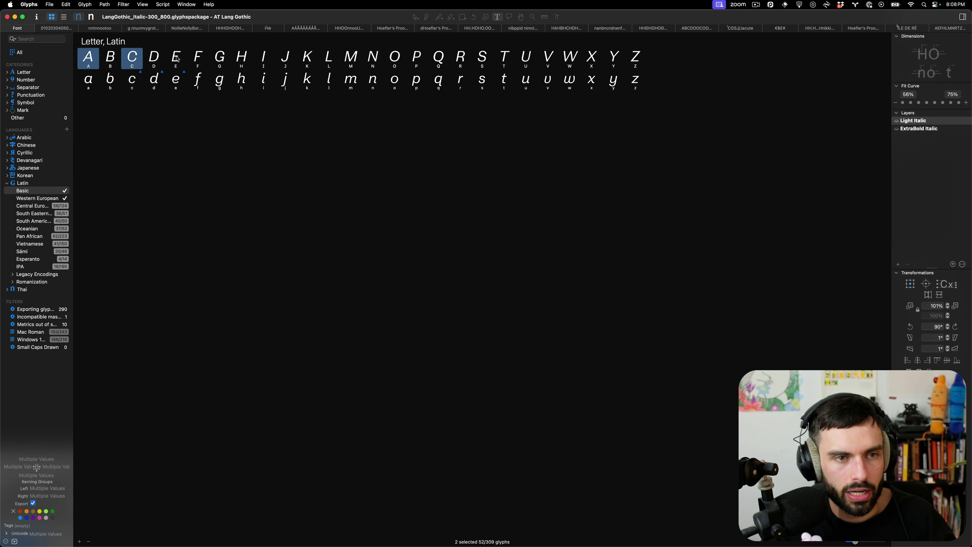
left_click_drag(177, 58, 238, 60)
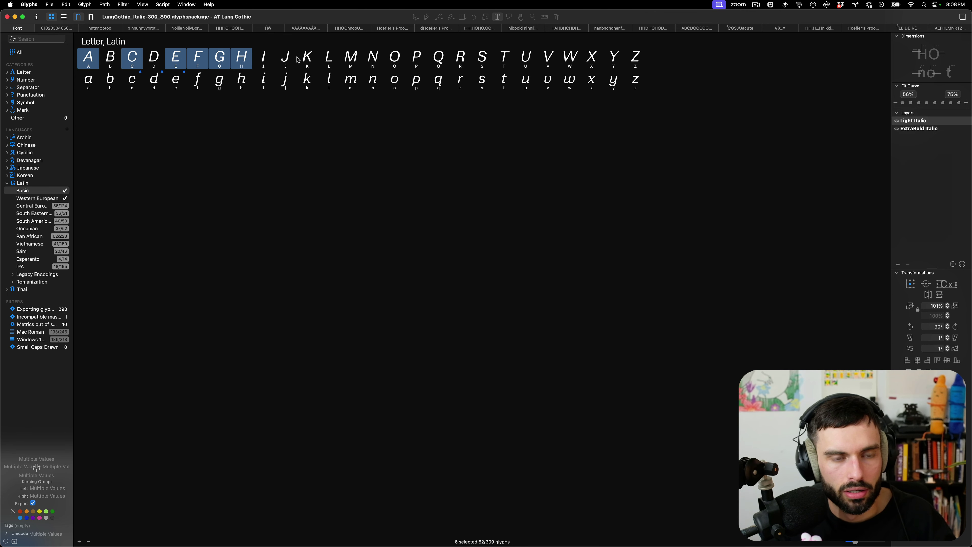
left_click(288, 60, "super")
left_click(331, 59, "super")
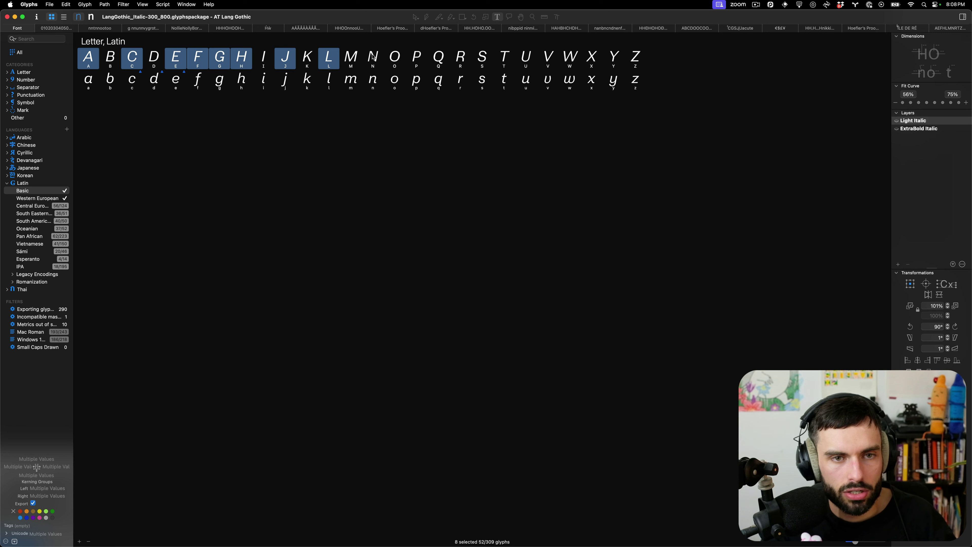
left_click(359, 60, "super")
left_click(371, 61, "super")
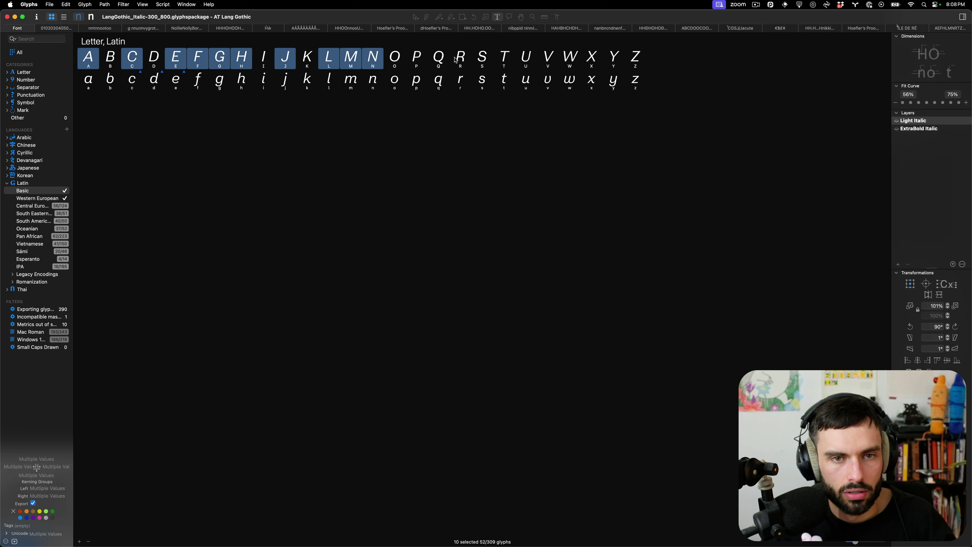
left_click(478, 60, "super")
left_click(506, 59, "super")
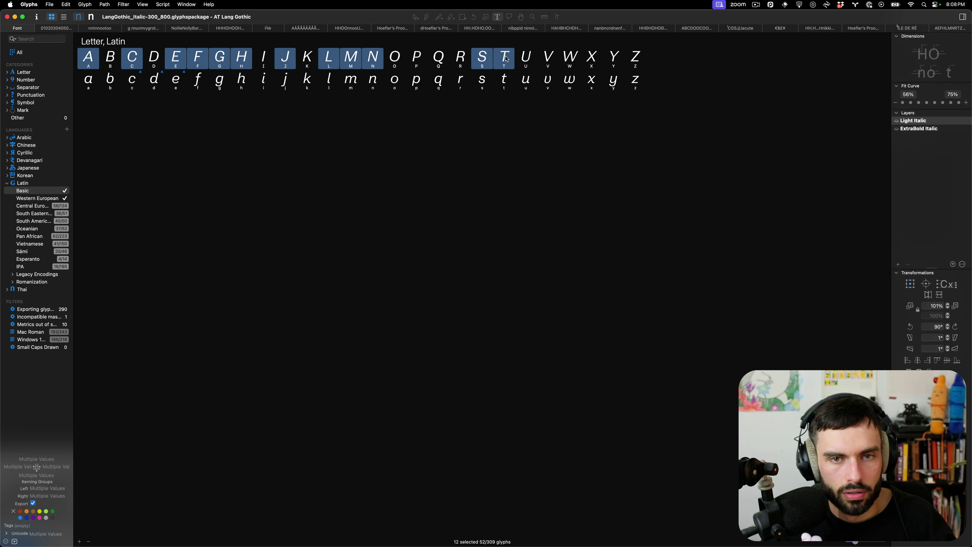
left_click(634, 59, "super")
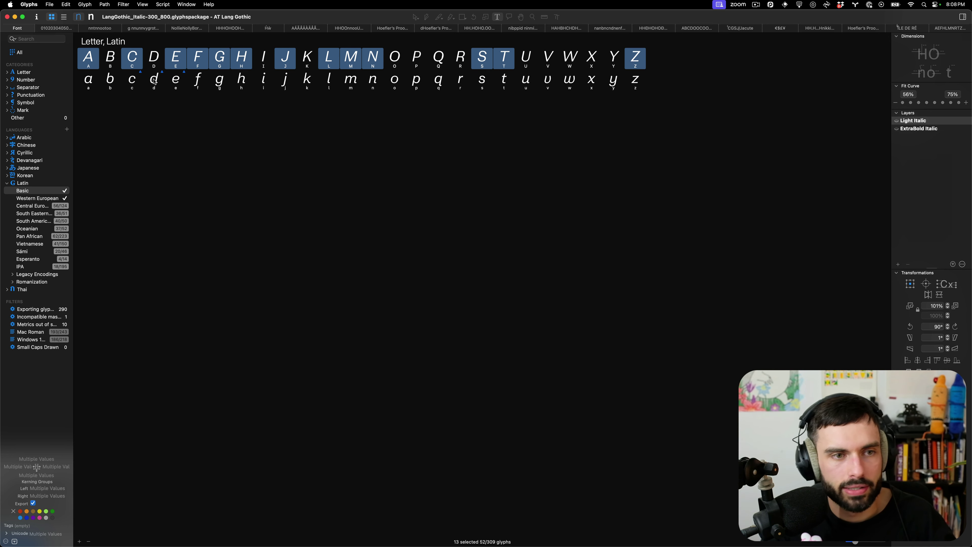
- Add lowercase c, e, g, s, v, w, z and y, and open the selection in a new tab
left_click(137, 82, "super")
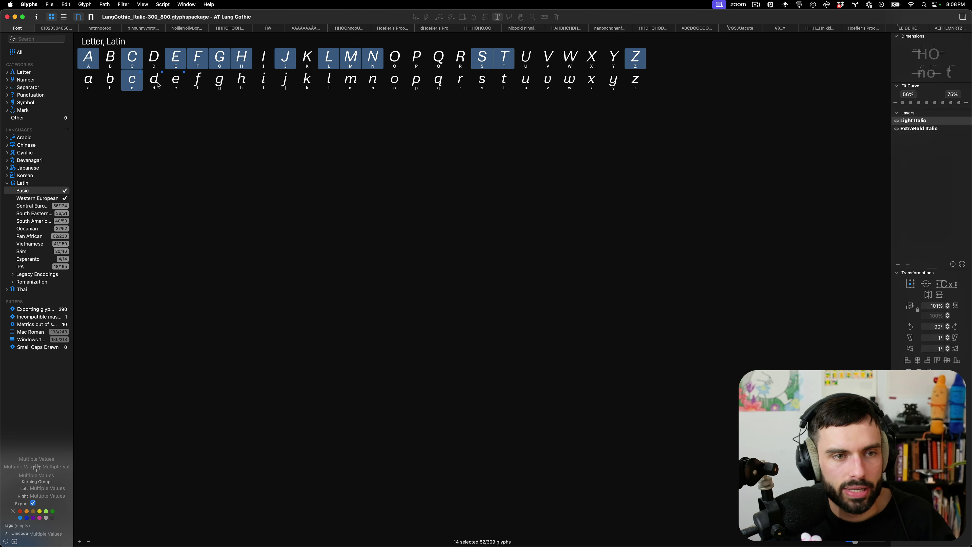
left_click(176, 82, "super")
left_click(226, 83, "super")
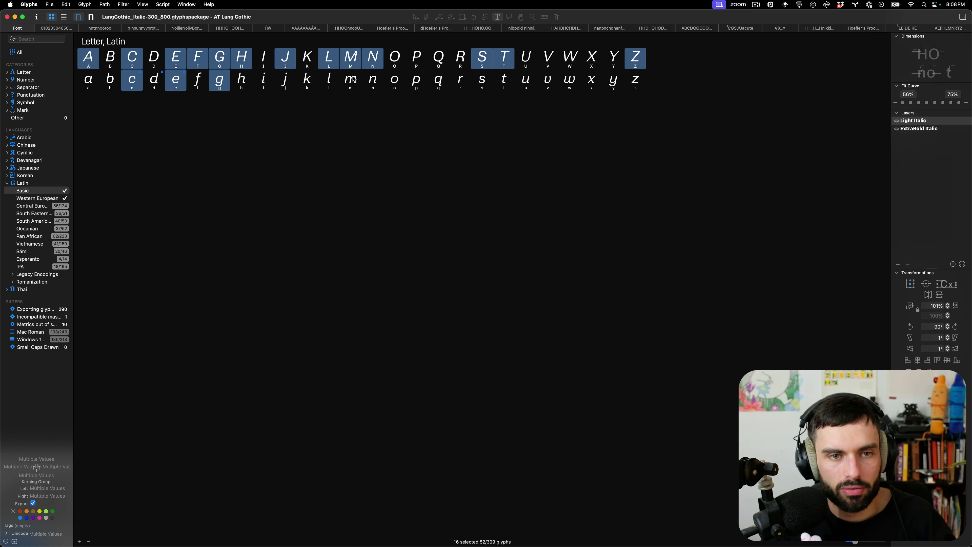
left_click(489, 84, "super")
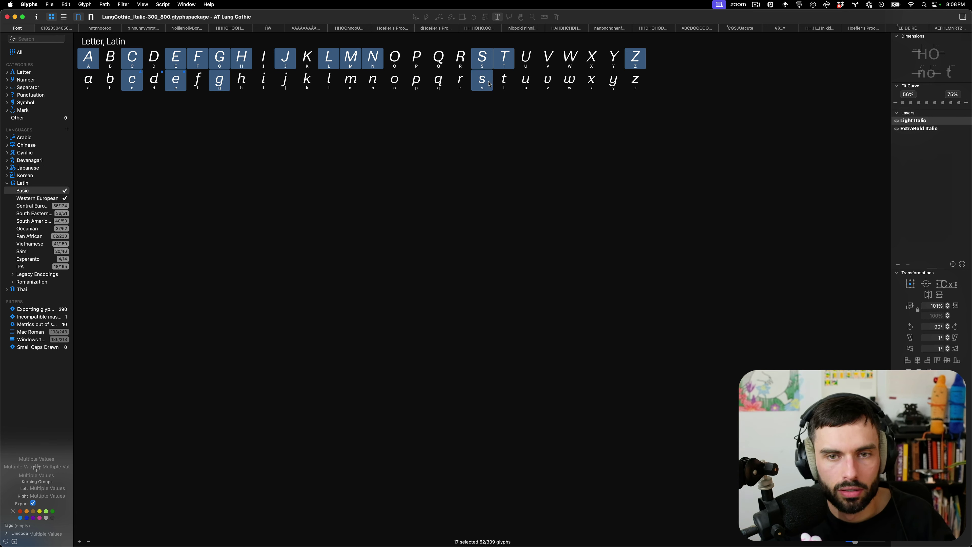
left_click(545, 83, "super")
left_click(562, 84, "super")
left_click(626, 81, "super")
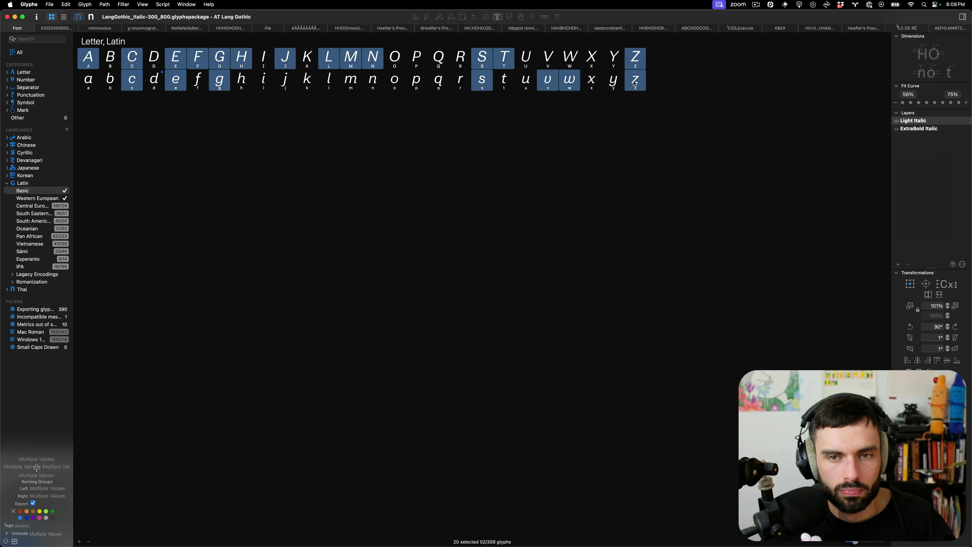
left_click(613, 83, "super")
key("super+t")
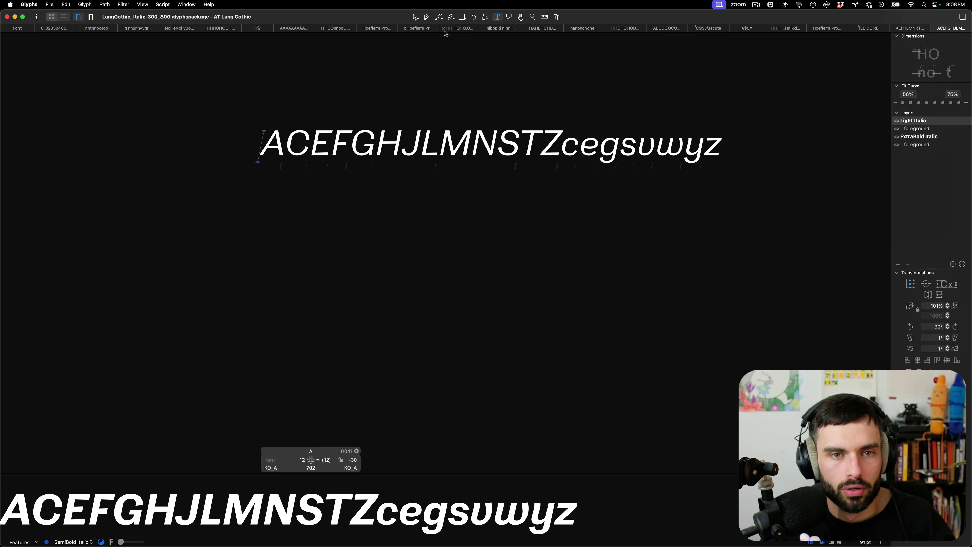
- Close eight old text tabs in the Italic font window
left_click(39, 32)
left_click(39, 31)
left_click(39, 31)
left_click(40, 31)
left_click(40, 31)
left_click(40, 31)
left_click(39, 32)
left_click(40, 32)
left_click(39, 31)
left_click(39, 31)
left_click(39, 31)
left_click(40, 31)
left_click(39, 31)
left_click(40, 31)
left_click(39, 32)
left_click(39, 31)
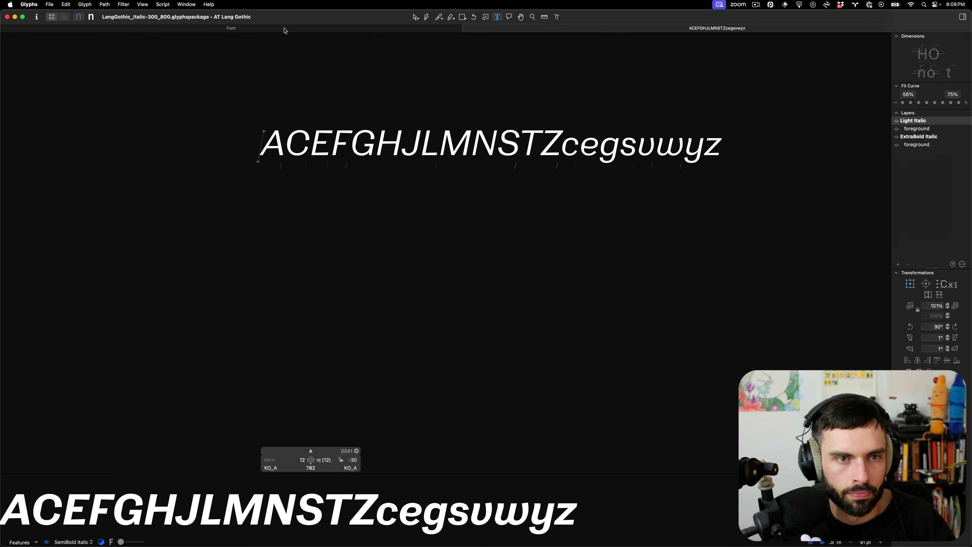
- Copy the Roman file's test text and paste it into a new Italic tab
key("super+grave")
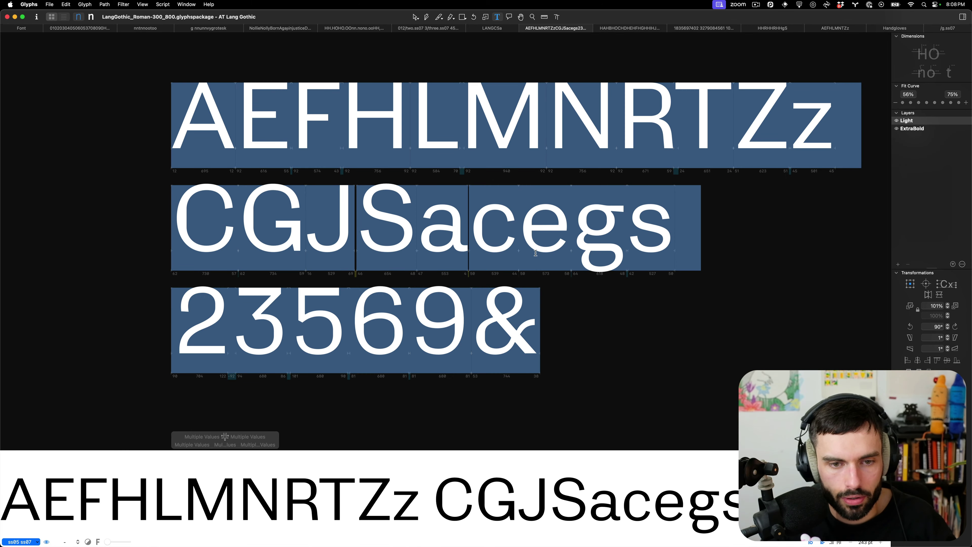
key("super+grave")
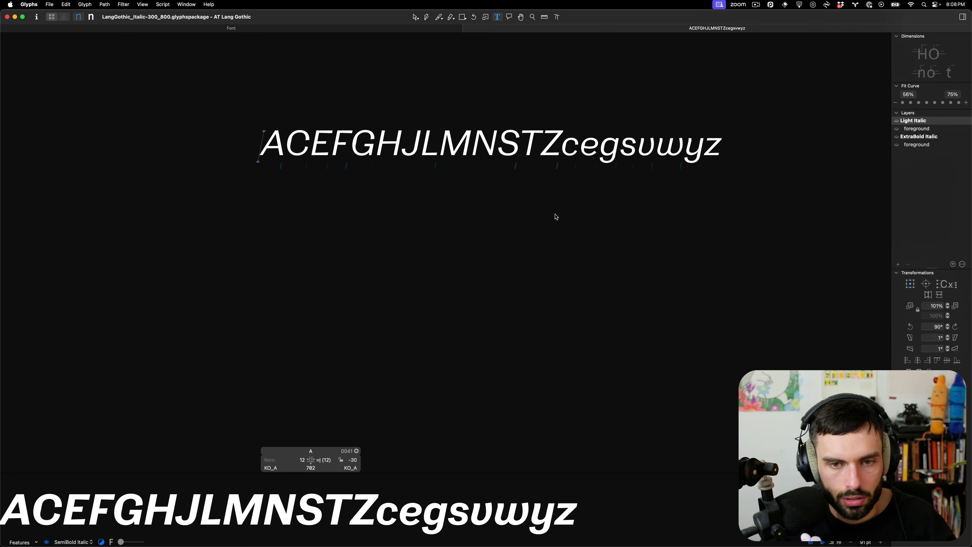
key("super+t")
key("super+v")
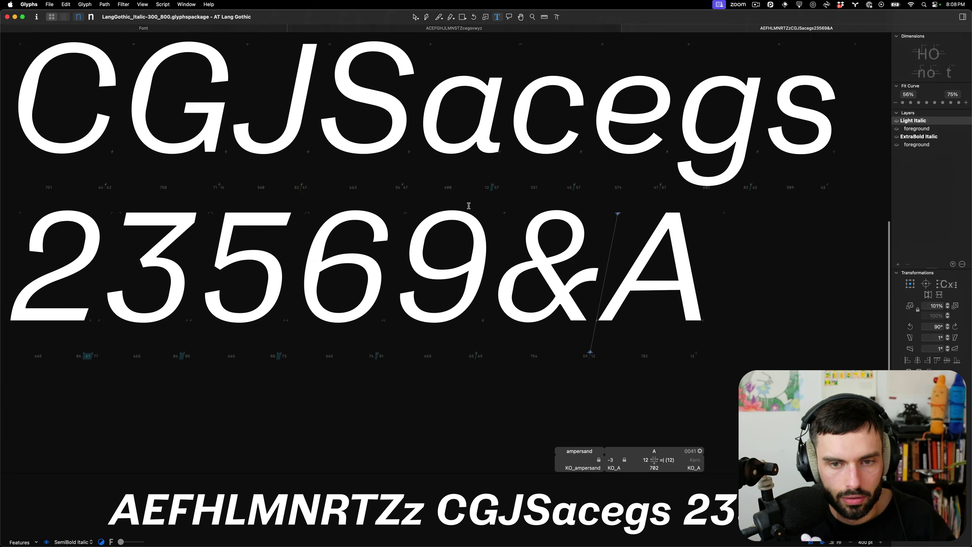
scroll(471, 206, "down", 5)
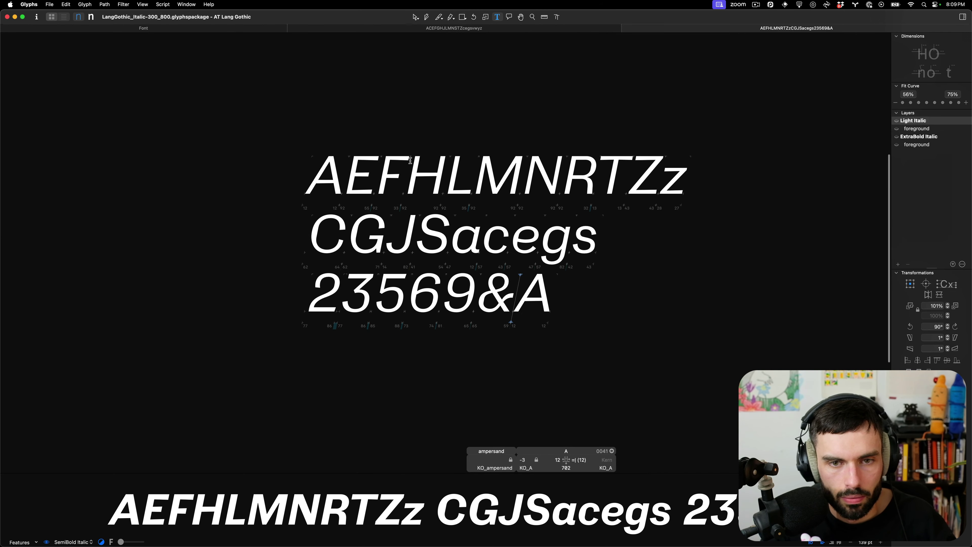
scroll(393, 165, "up", 5)
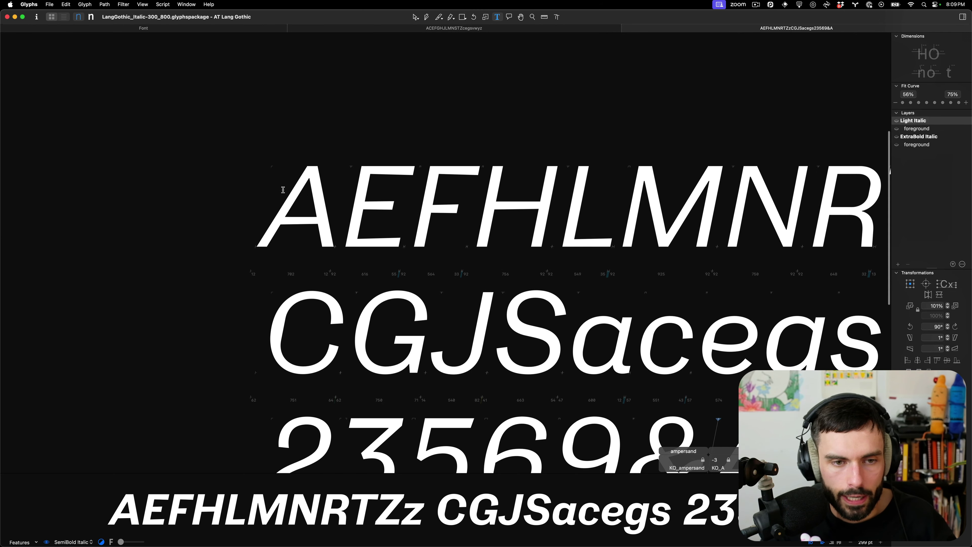
- Place the cursor after the Italic E and duplicate it as E.002
left_click(347, 180)
scroll(349, 180, "up", 10)
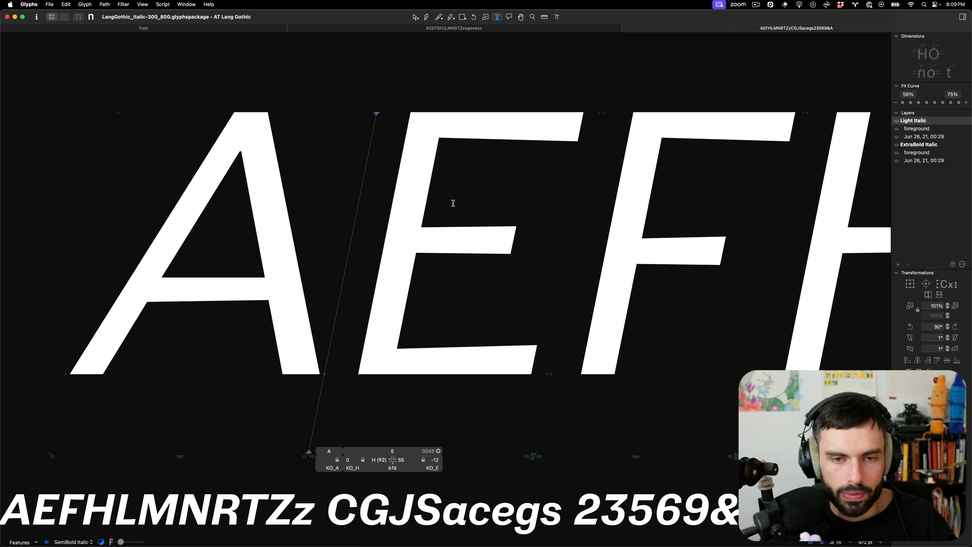
scroll(452, 203, "up", 3)
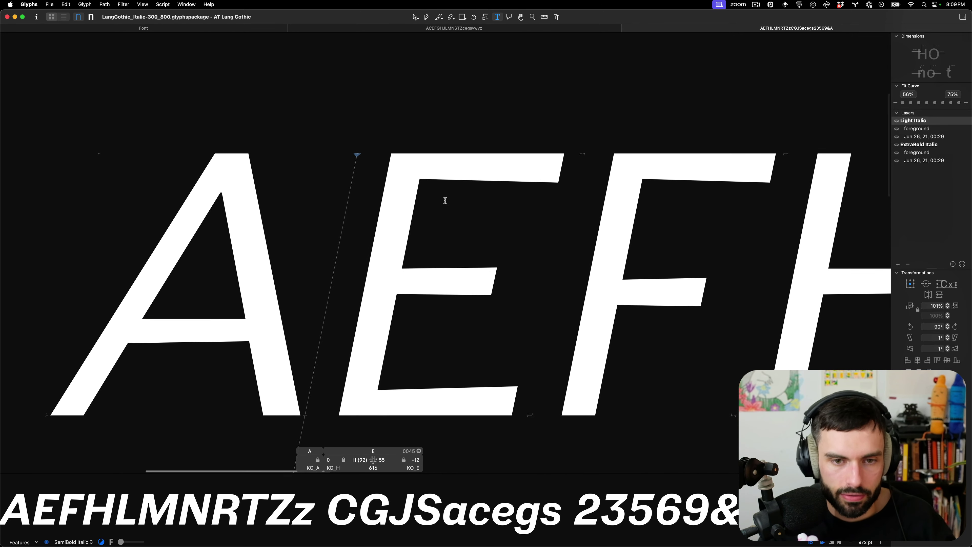
scroll(445, 200, "down", 2)
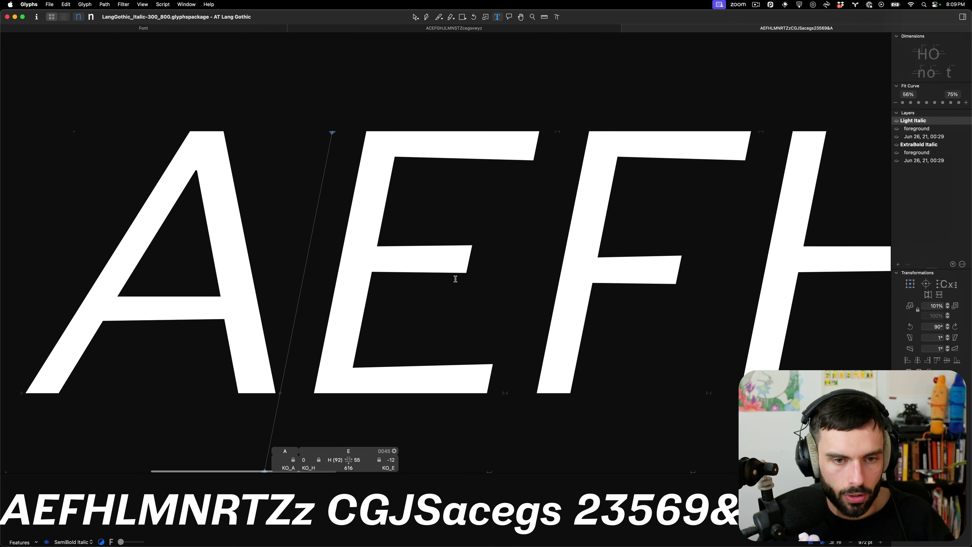
scroll(444, 302, "down", 1)
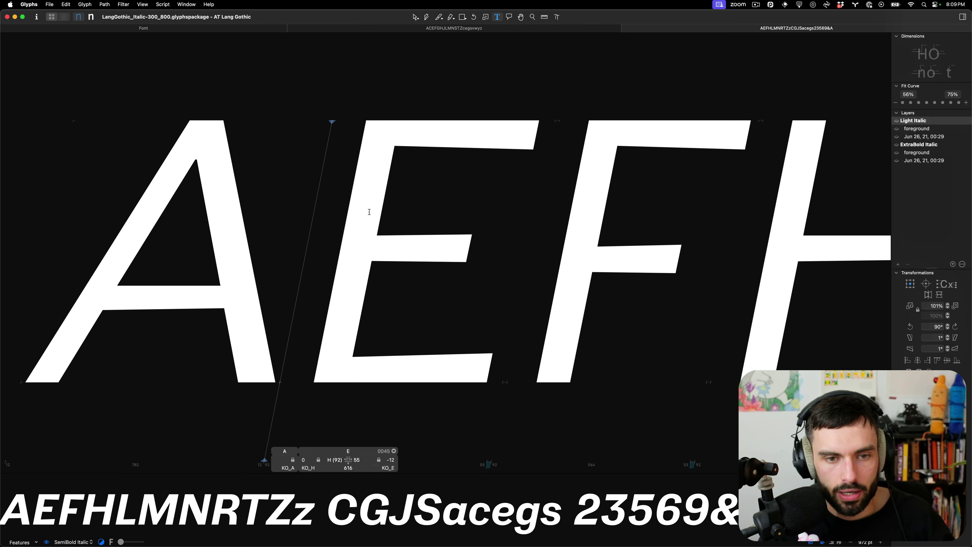
key("super+d")
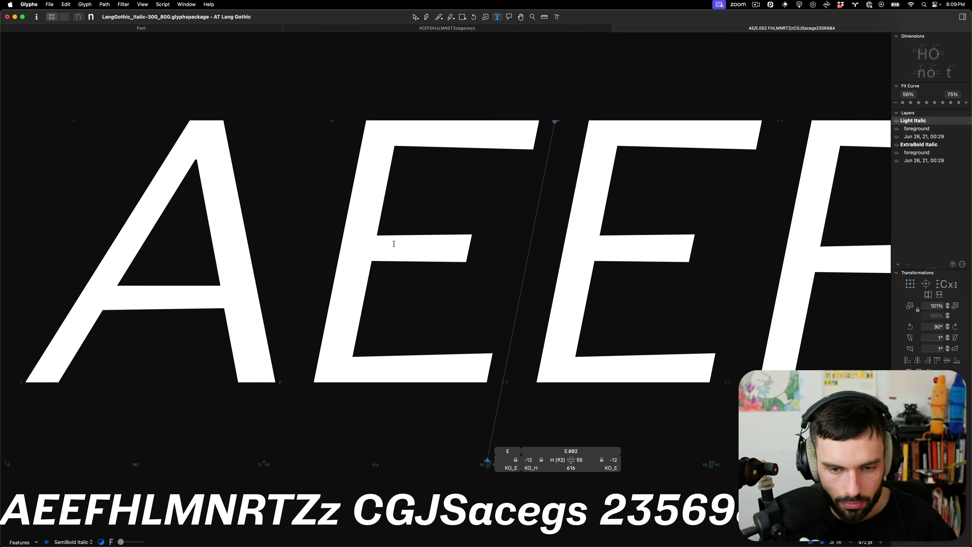
- Open E.002's light italic outline for editing with the Select tool
scroll(468, 350, "right", 3)
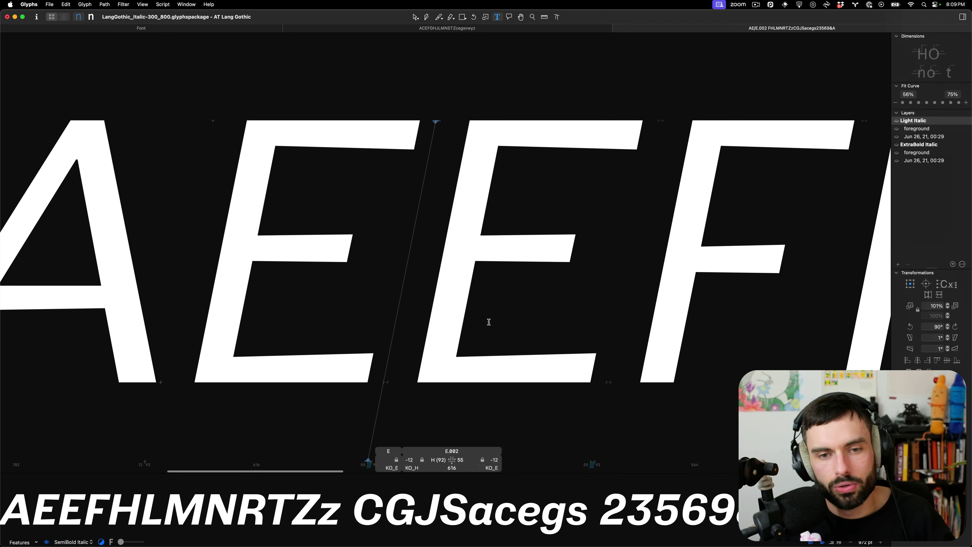
scroll(494, 322, "down", 5)
scroll(483, 316, "up", 3)
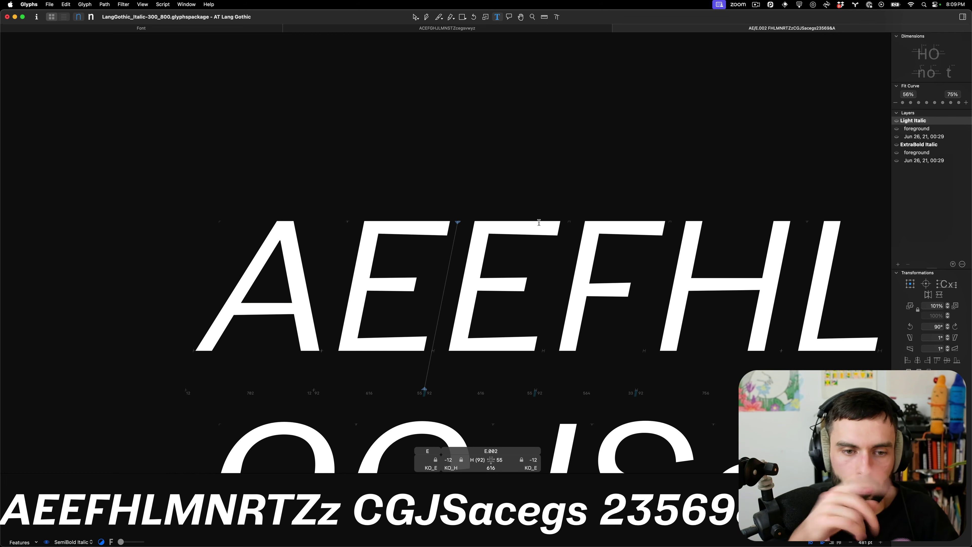
scroll(527, 291, "up", 3)
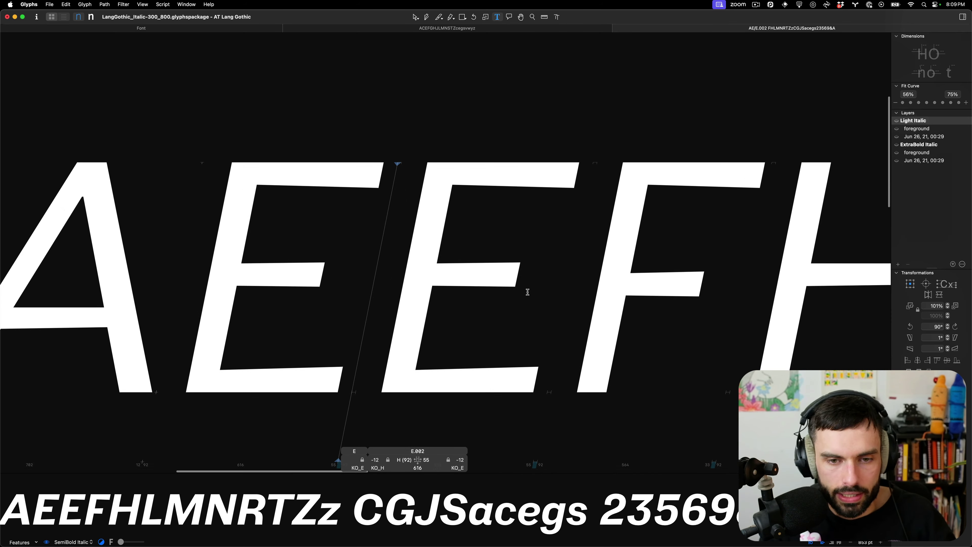
left_click(468, 340)
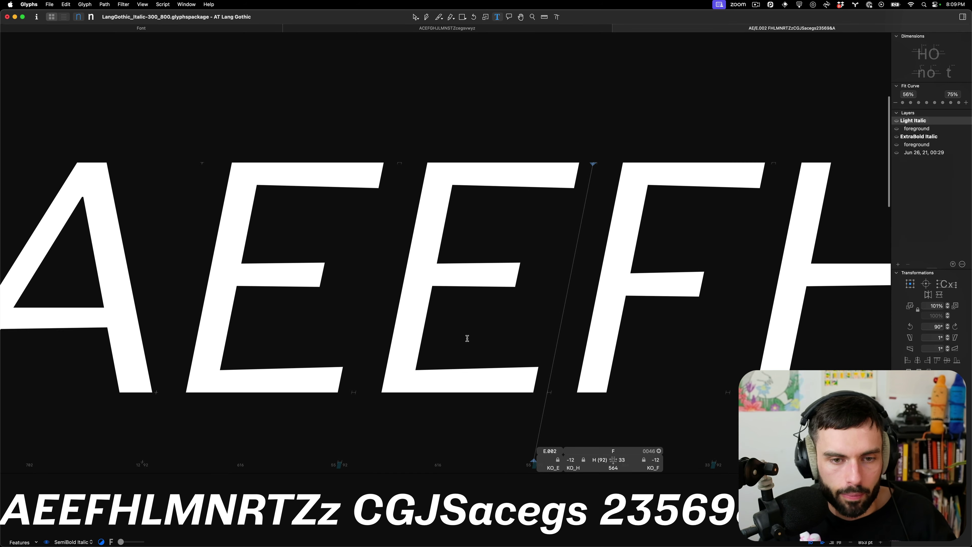
key("Escape")
scroll(483, 391, "up", 3)
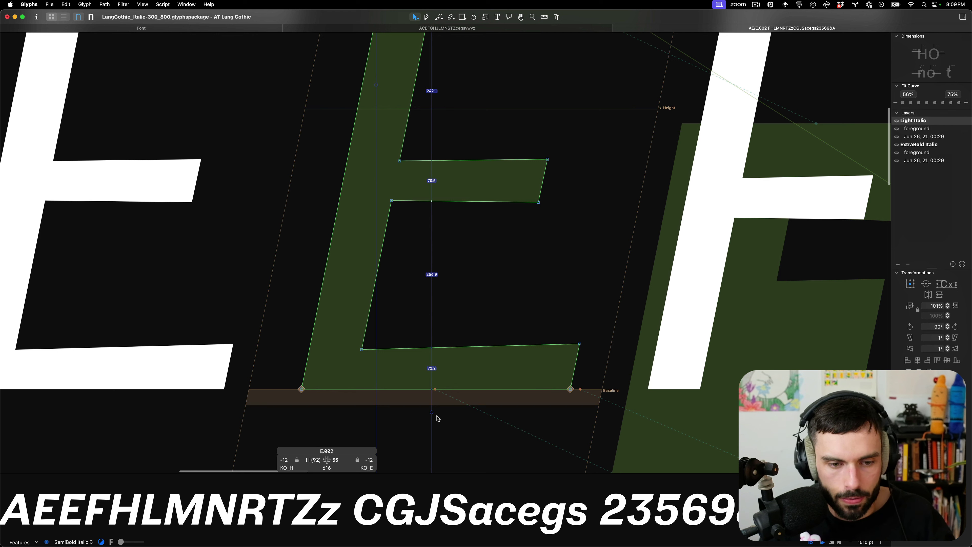
- Rename the duplicated E glyph to E.ss05, dropping the 002 suffix
double_click(325, 451)
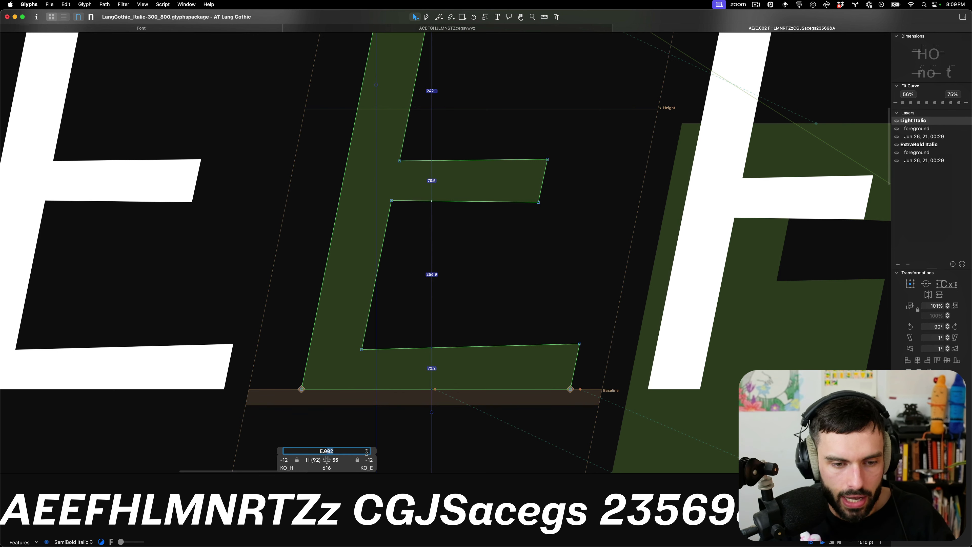
key("BackSpace")
type("ss05")
key("Return")
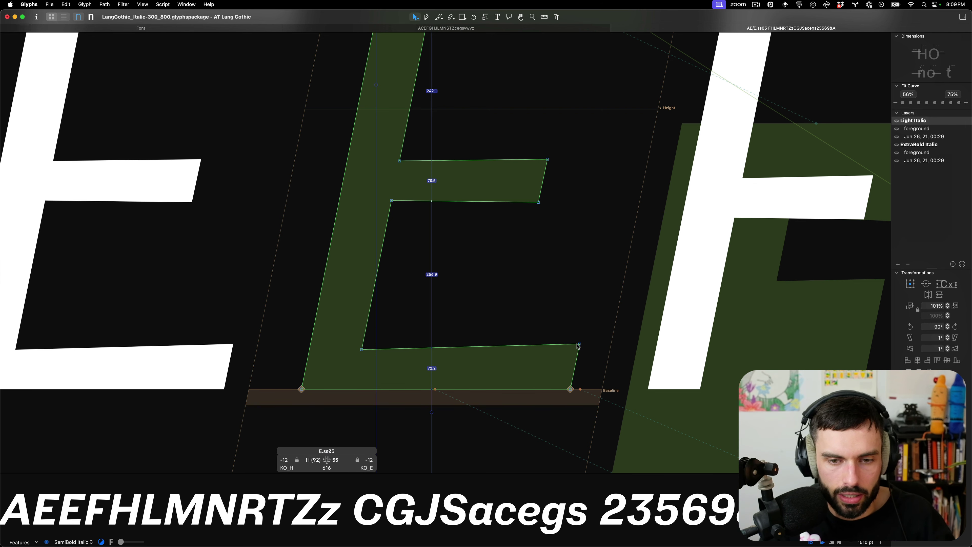
- Lower the bottom bar's upper-right corner to Y 69 and raise the top bar's lower-right corner to Y 641
left_click_drag(579, 344, 579, 350)
left_click(570, 390)
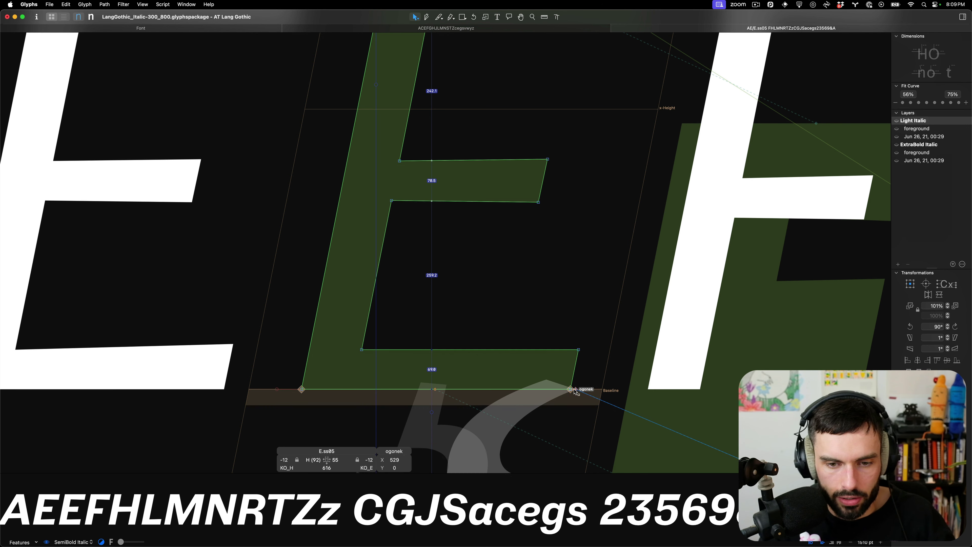
scroll(585, 350, "up", 5)
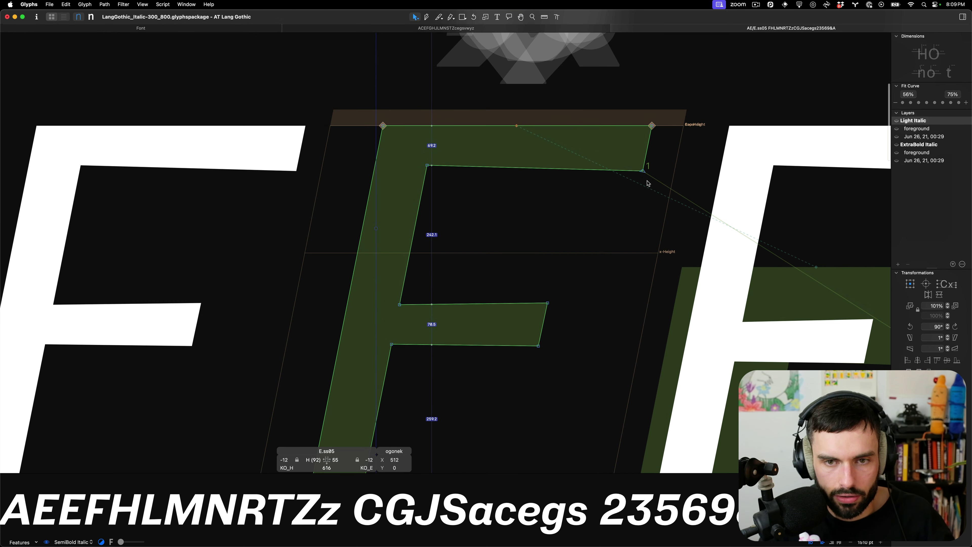
left_click_drag(643, 171, 645, 167)
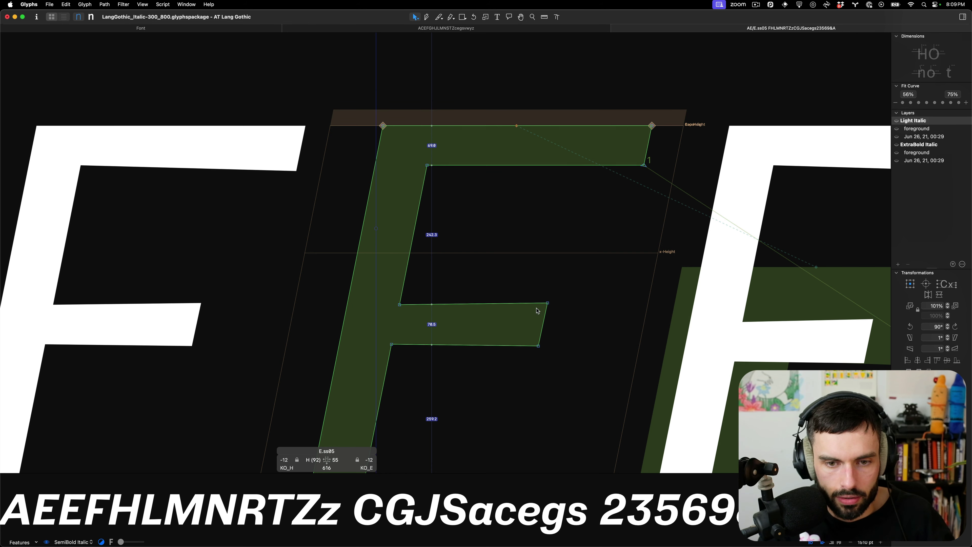
scroll(534, 311, "up", 5)
- Level the middle bar's right nodes at Y 399 and Y 329
left_click_drag(610, 319, 177, 258)
key("Tab")
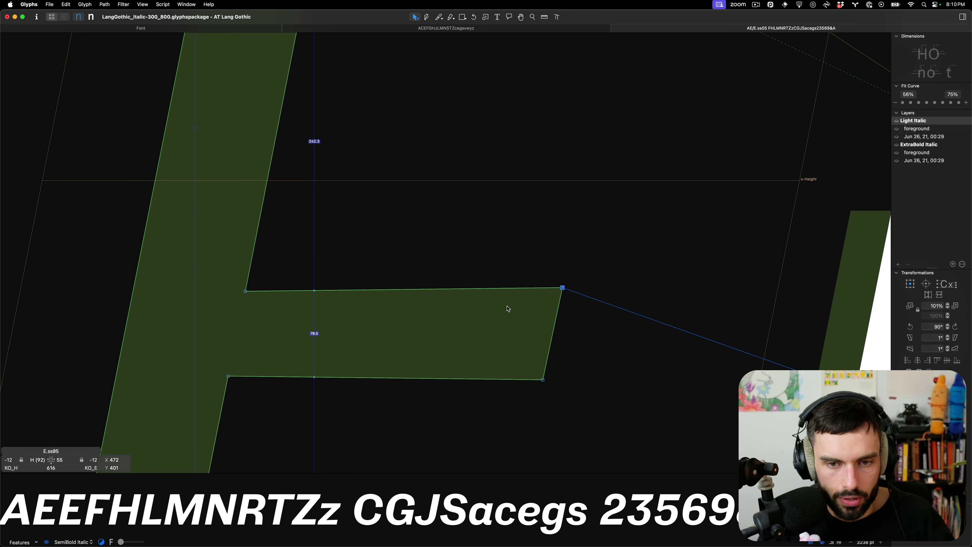
key("Down")
key("Down")
left_click_drag(620, 351, 218, 426)
left_click_drag(653, 425, 475, 354)
key("Up")
key("Up")
key("Up")
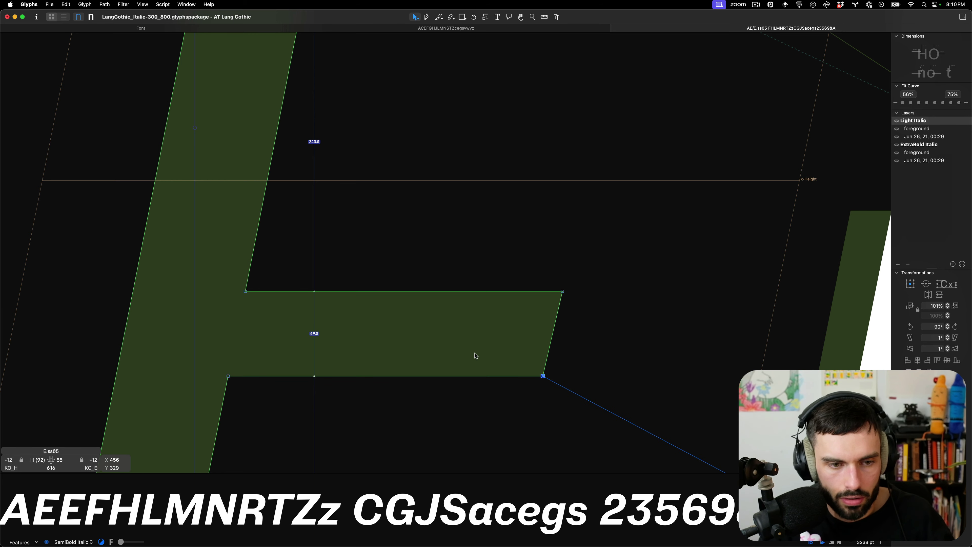
scroll(636, 321, "down", 5)
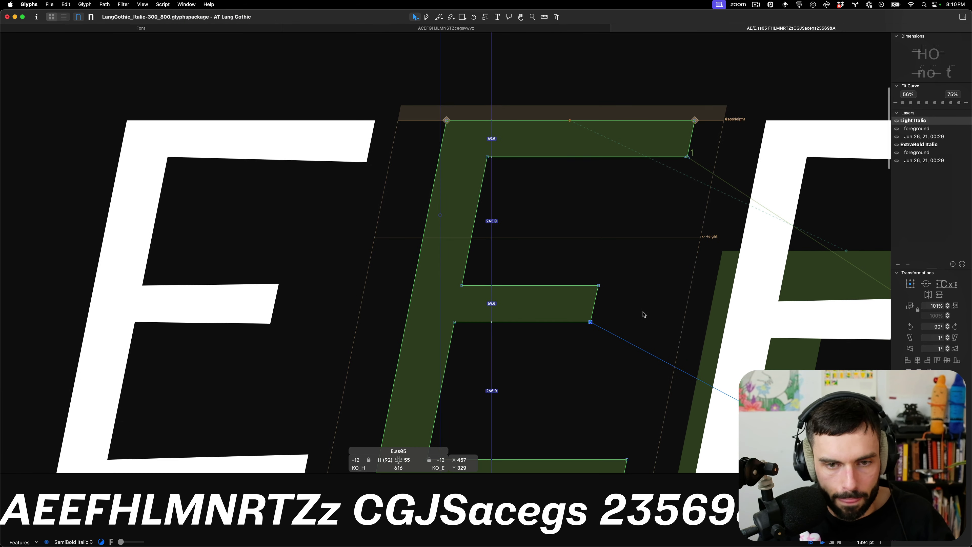
left_click(599, 315)
scroll(593, 318, "down", 3)
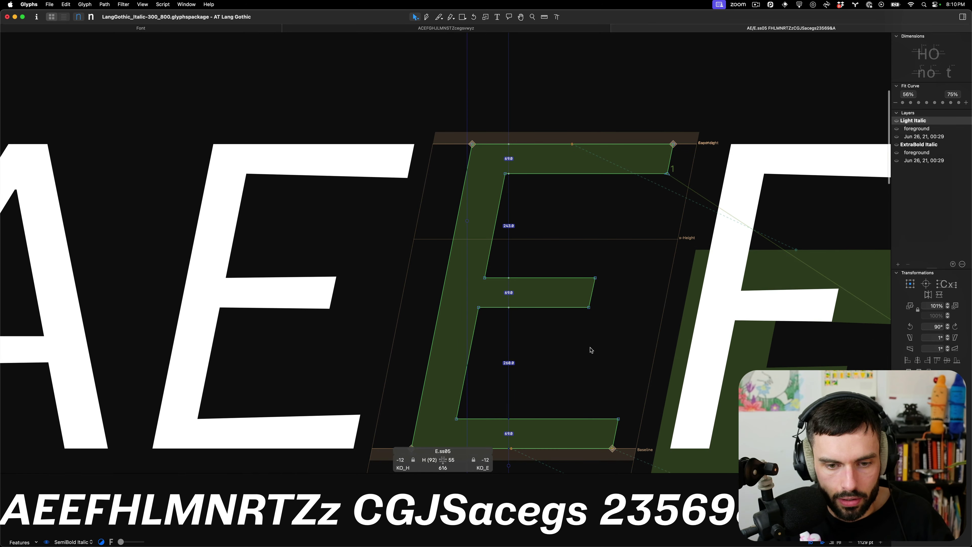
- Compare against the Roman font's E outline, then return to the Italic file
key("super+grave")
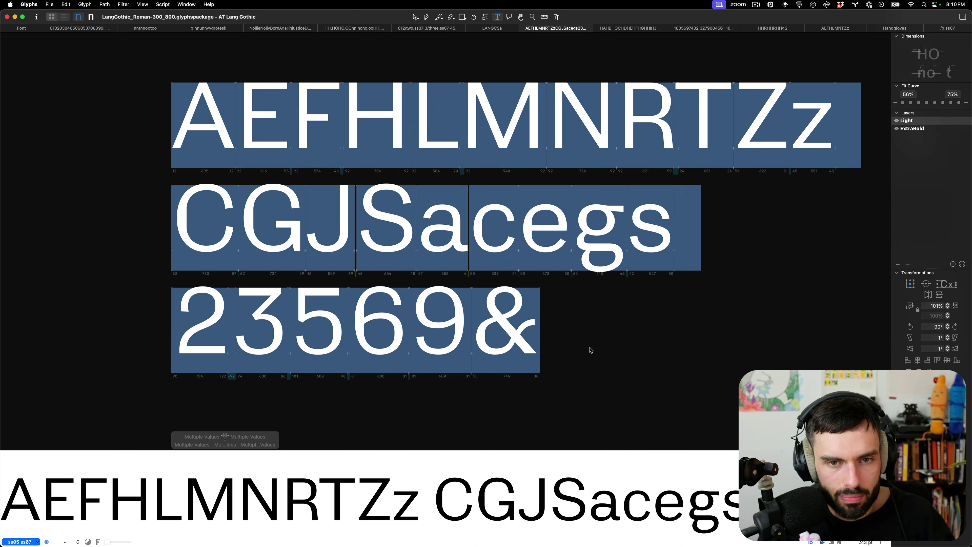
double_click(264, 120)
scroll(276, 111, "up", 4)
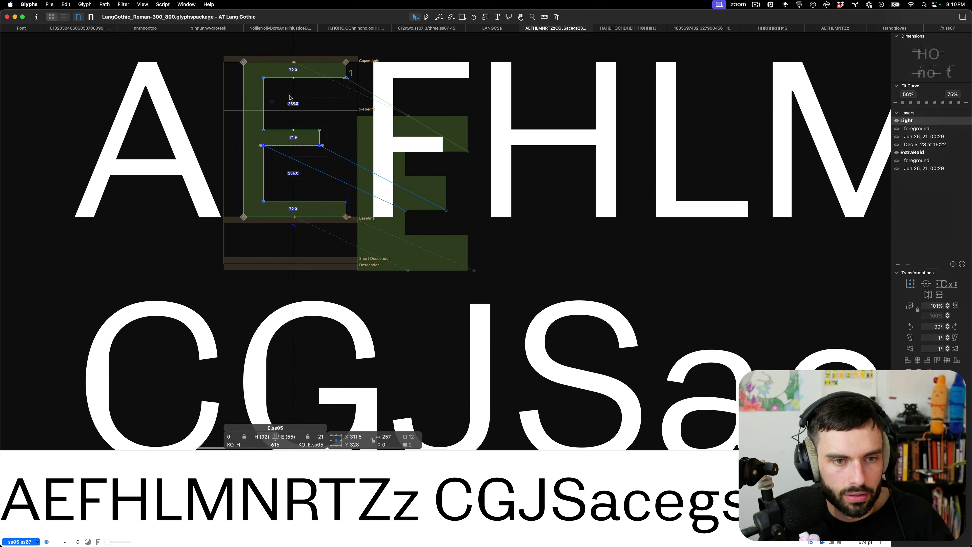
key("super+grave")
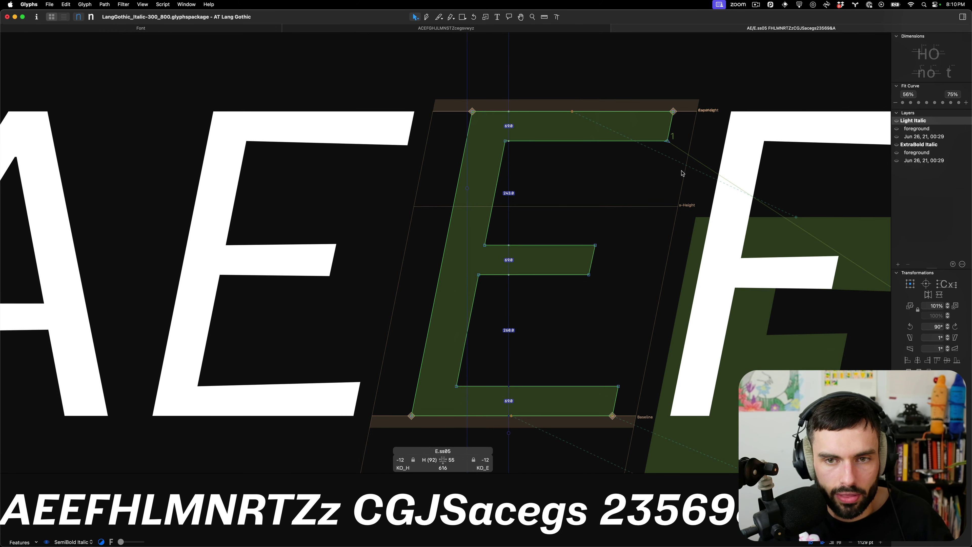
- Thicken the top and bottom bars to about 72 units and widen the middle bar by one unit each edge
left_click_drag(688, 175, 473, 138)
key("Down")
key("Down")
key("Down")
left_click_drag(663, 404, 415, 353)
key("Up")
key("Up")
key("Up")
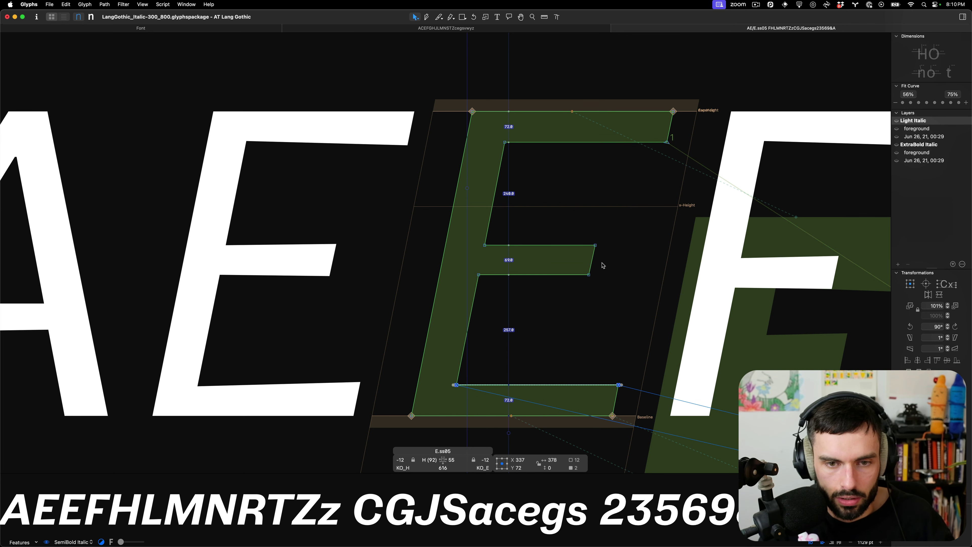
left_click_drag(620, 300, 375, 262)
key("Down")
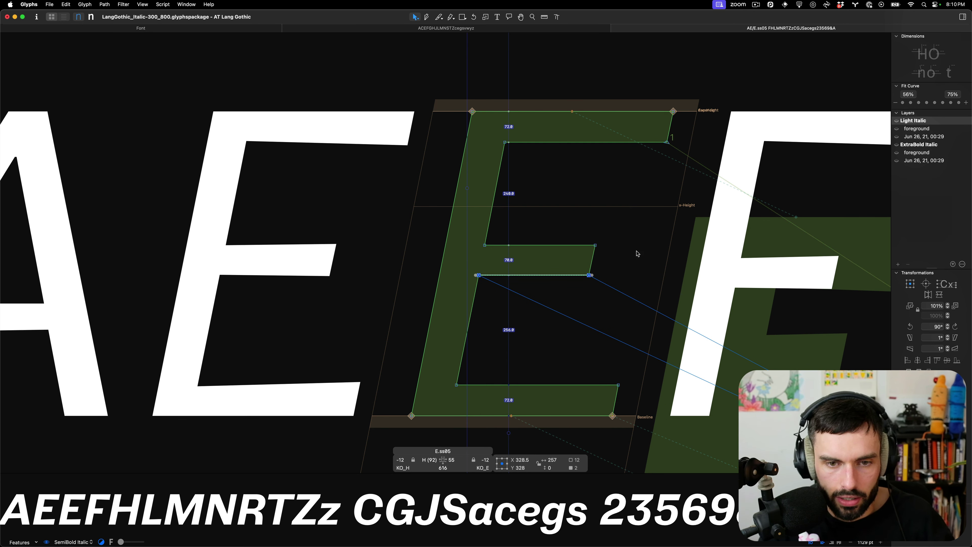
left_click_drag(633, 258, 398, 225)
key("Up")
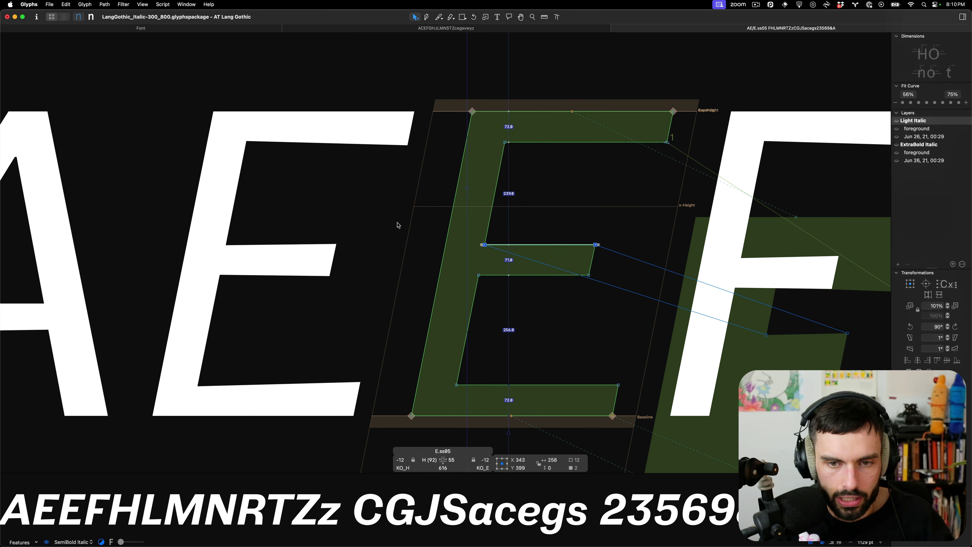
- Preview the Light E.ss05 filled, then move to the ExtraBold Italic master's outline
key("t")
scroll(397, 225, "down", 5)
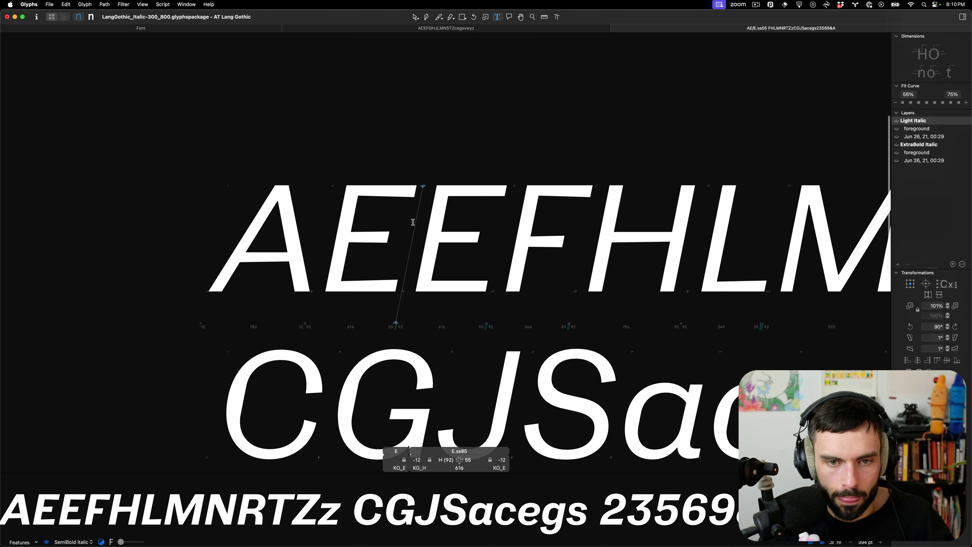
scroll(454, 216, "up", 3)
scroll(450, 238, "down", 1)
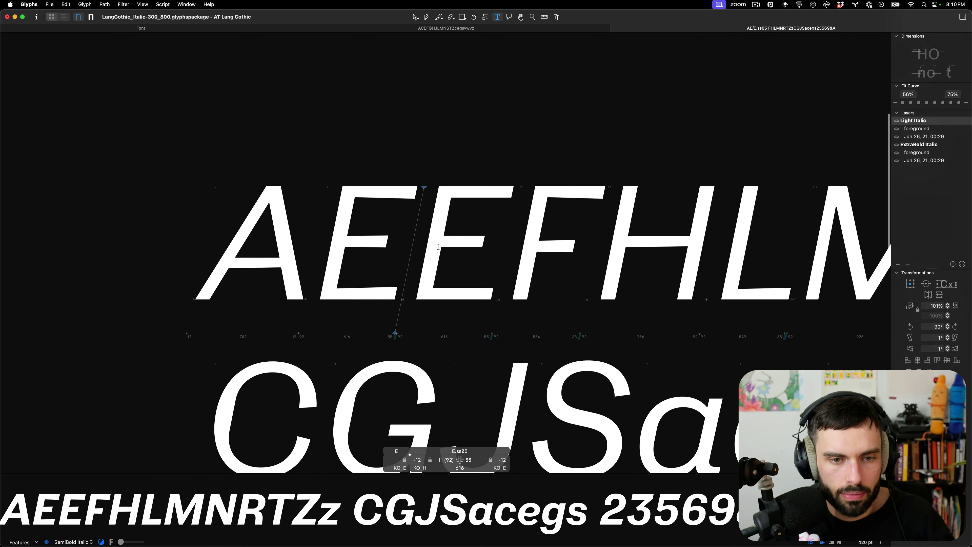
key("super+2")
scroll(509, 247, "up", 4)
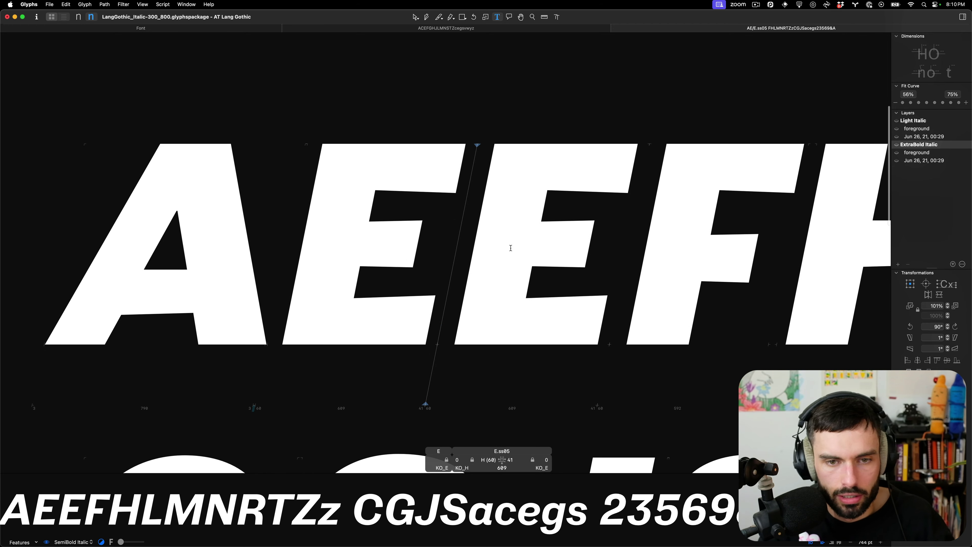
key("Escape")
scroll(560, 269, "up", 4)
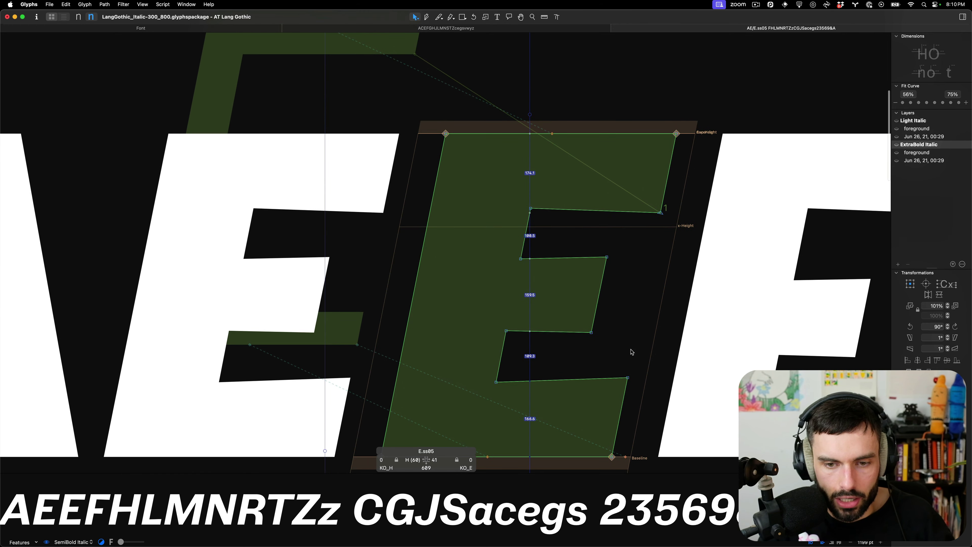
scroll(632, 352, "down", 4)
- Thin the bottom bar to about 164, flatten the top bar's lower edge, and raise the middle bar's lower-right corner
left_click_drag(628, 302, 628, 309)
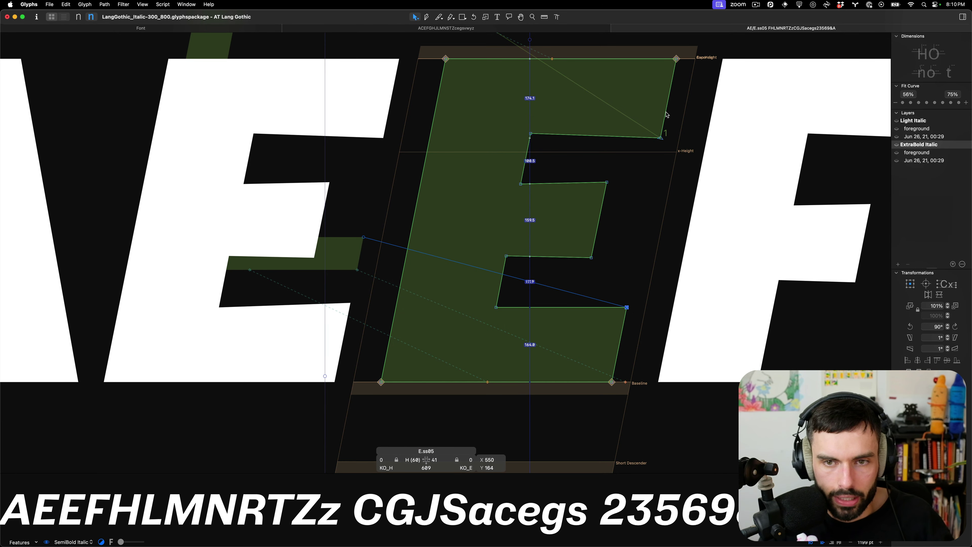
left_click_drag(659, 138, 659, 132)
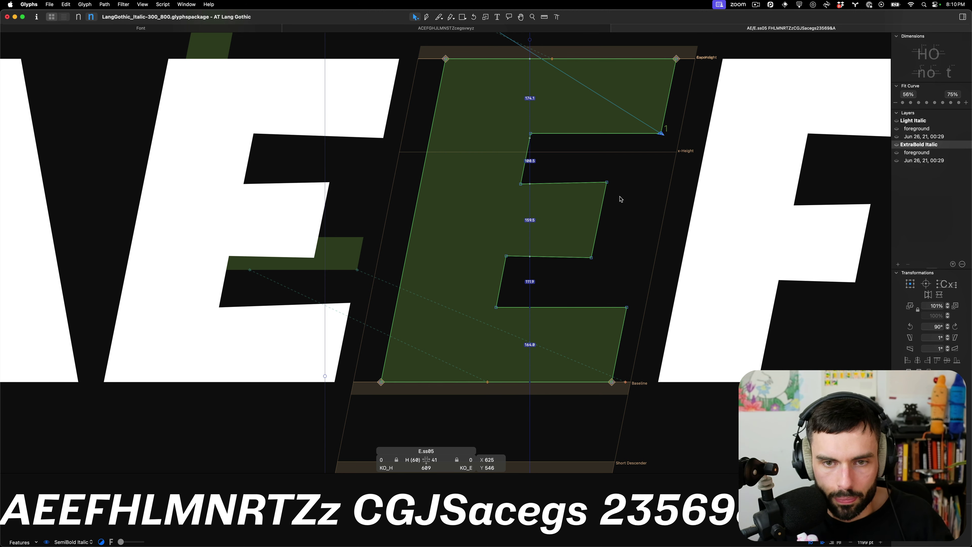
scroll(615, 189, "up", 3)
left_click(586, 188)
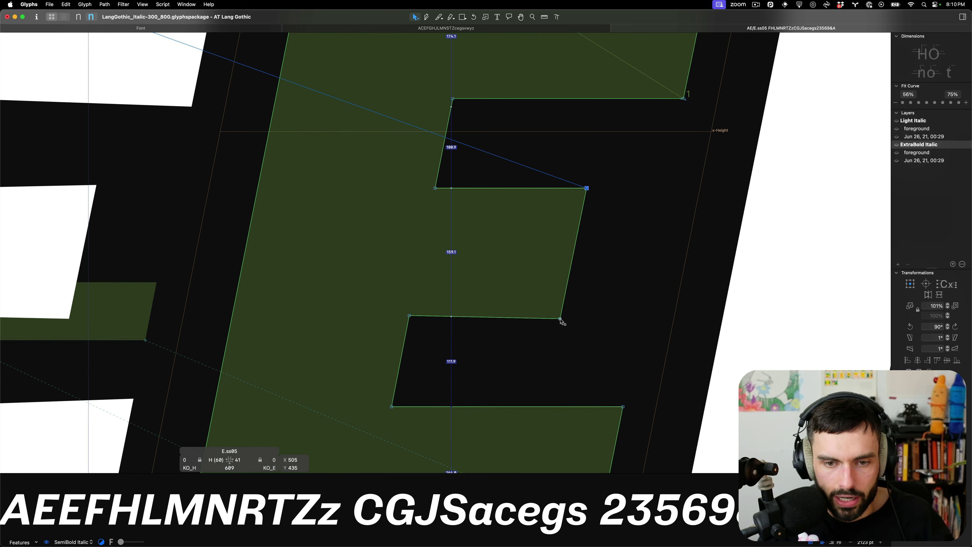
left_click_drag(560, 319, 561, 316)
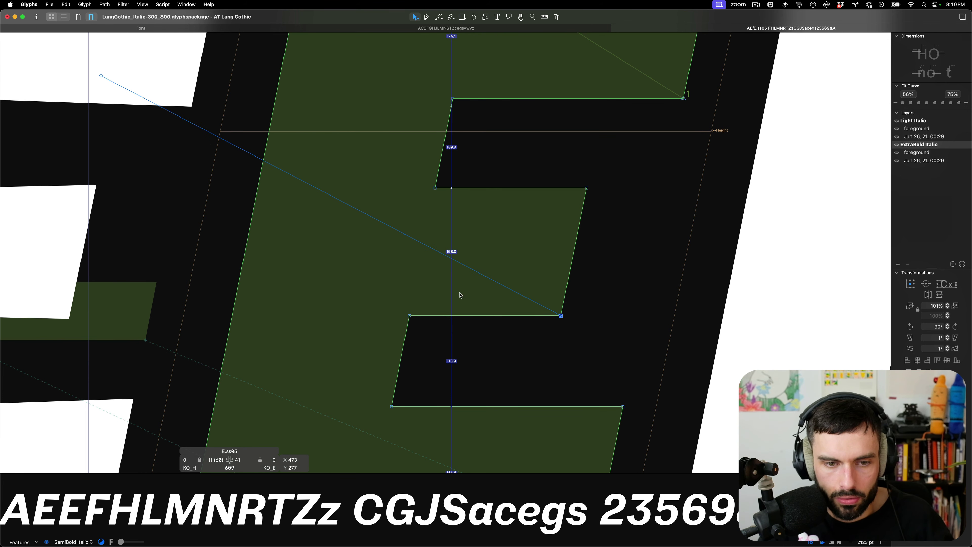
scroll(594, 308, "down", 5)
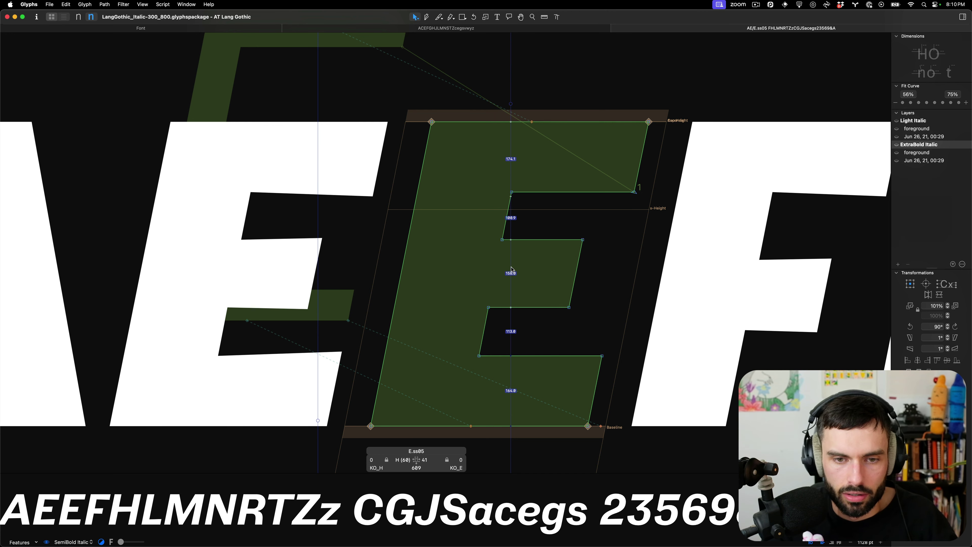
- Measure the bars and compare them with the Roman ExtraBold E.ss05
left_click_drag(511, 104, 541, 107)
left_click(625, 240)
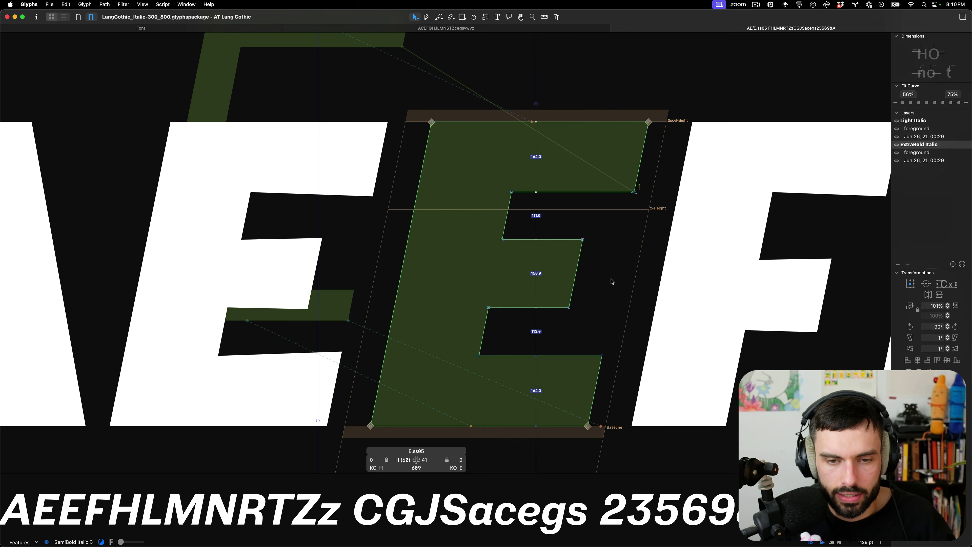
key("super+grave")
key("super+2")
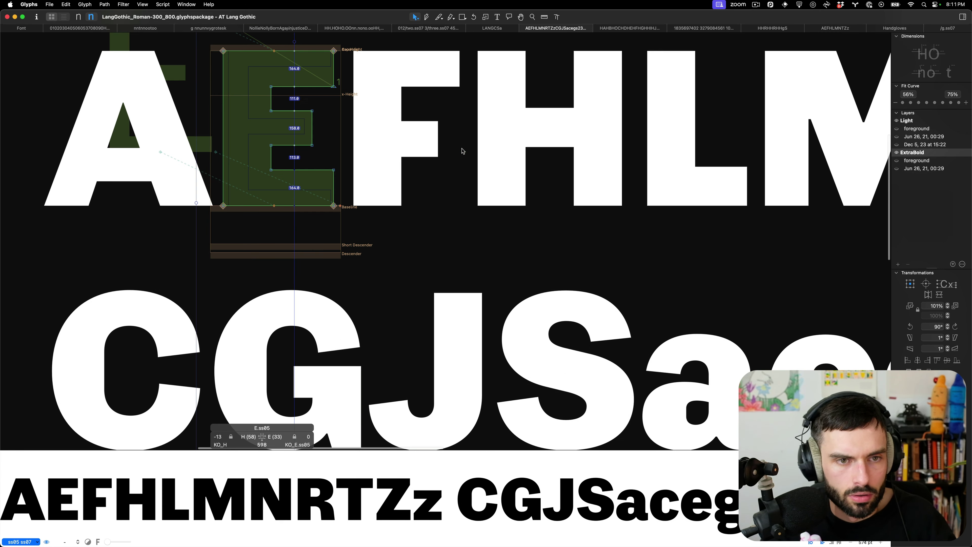
key("super+grave")
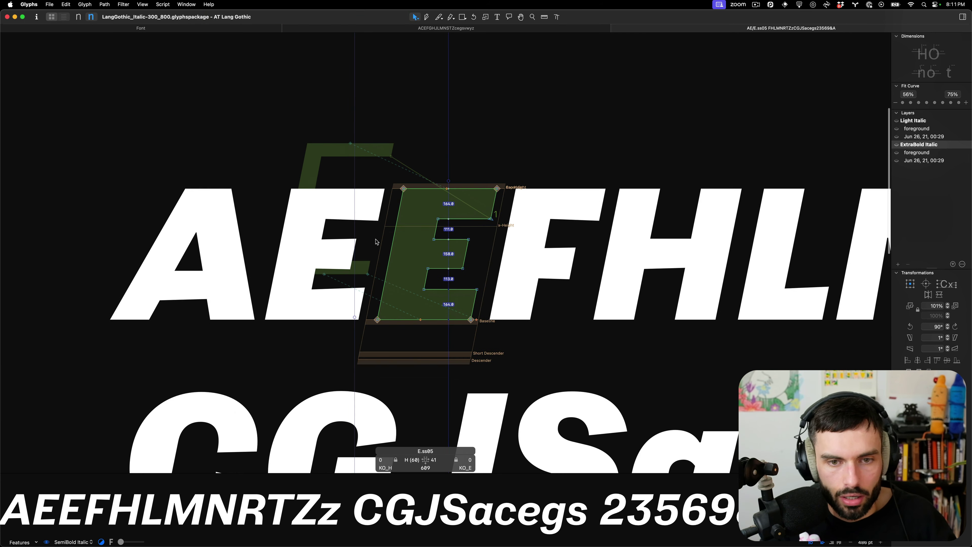
scroll(377, 240, "down", 5)
- Create the ss05 Stylistic Set 5 feature (sub E by E.ss05) in Font Info's Features
key("super+i")
left_click(479, 71)
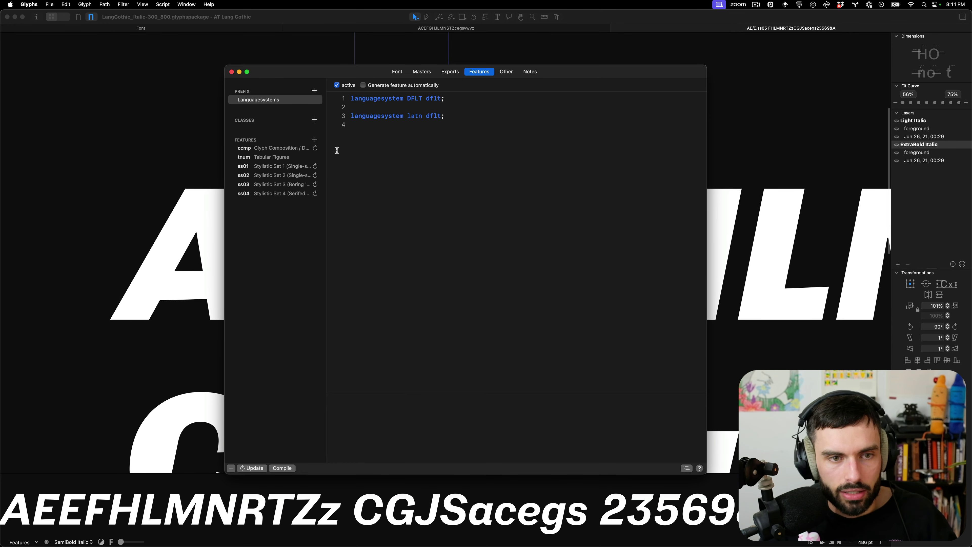
left_click(279, 194)
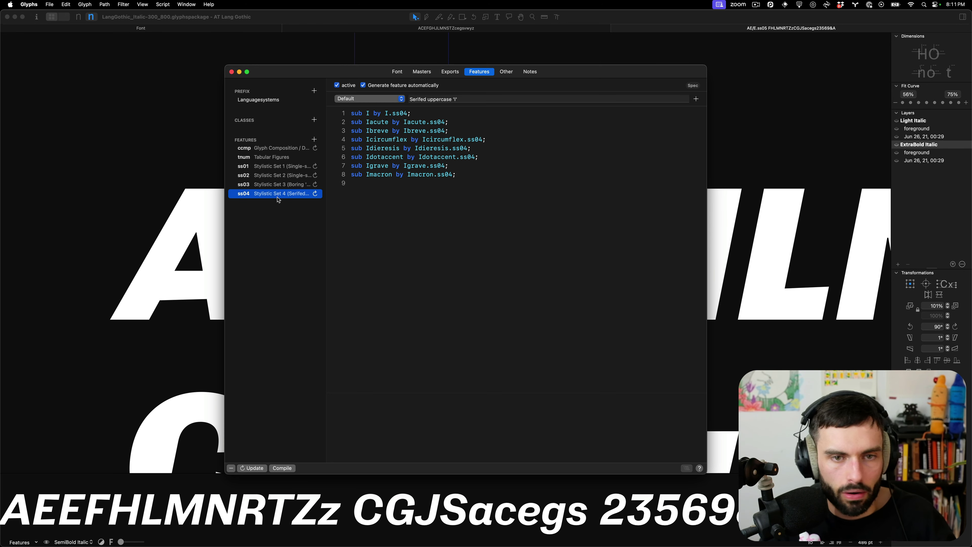
left_click(314, 140)
type("ss05")
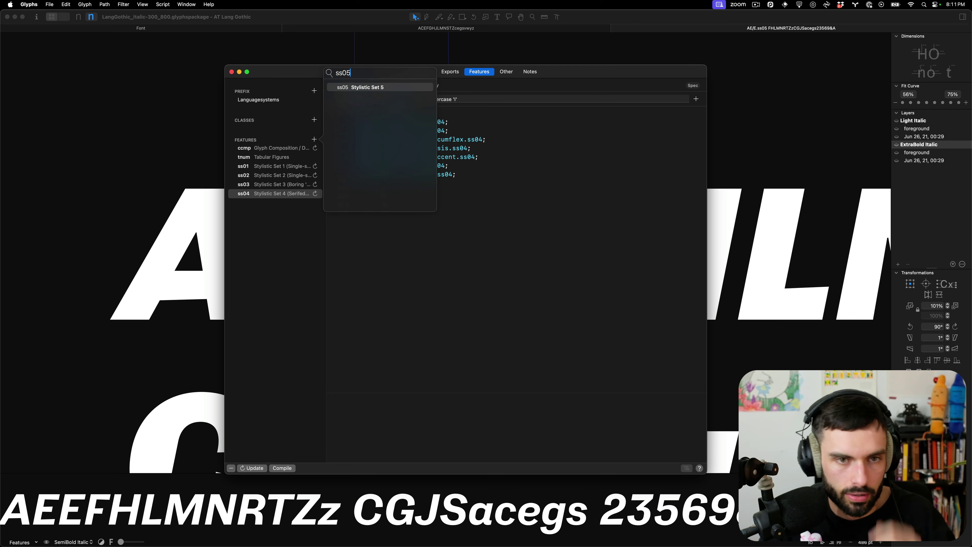
key("Return")
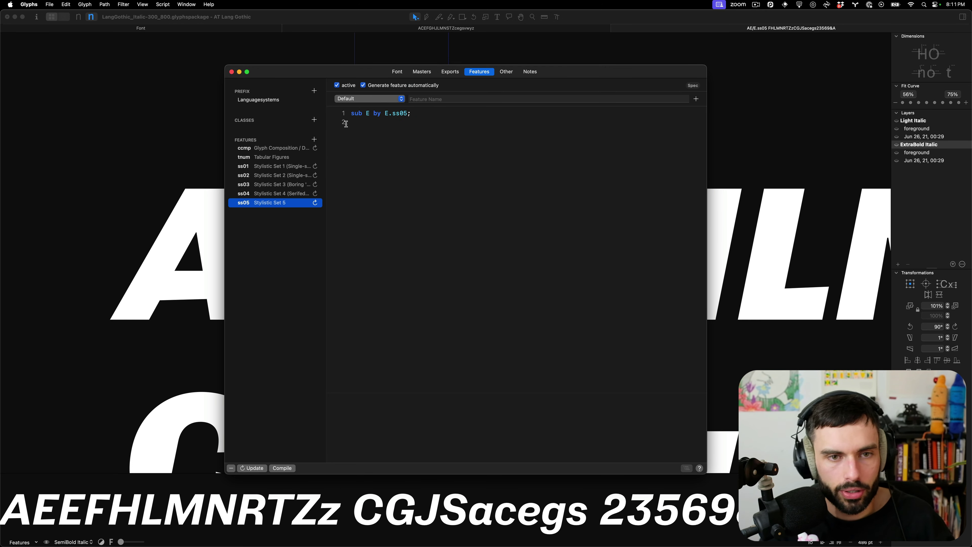
key("super+w")
- Open the italic s, select all its nodes, and show node matching with the other master
scroll(436, 145, "down", 3)
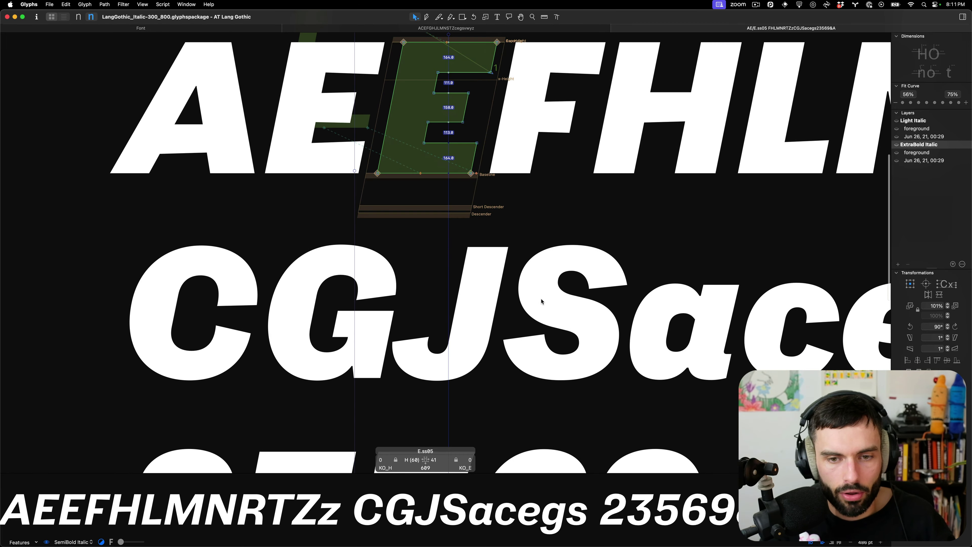
scroll(530, 302, "down", 2)
scroll(529, 303, "up", 10)
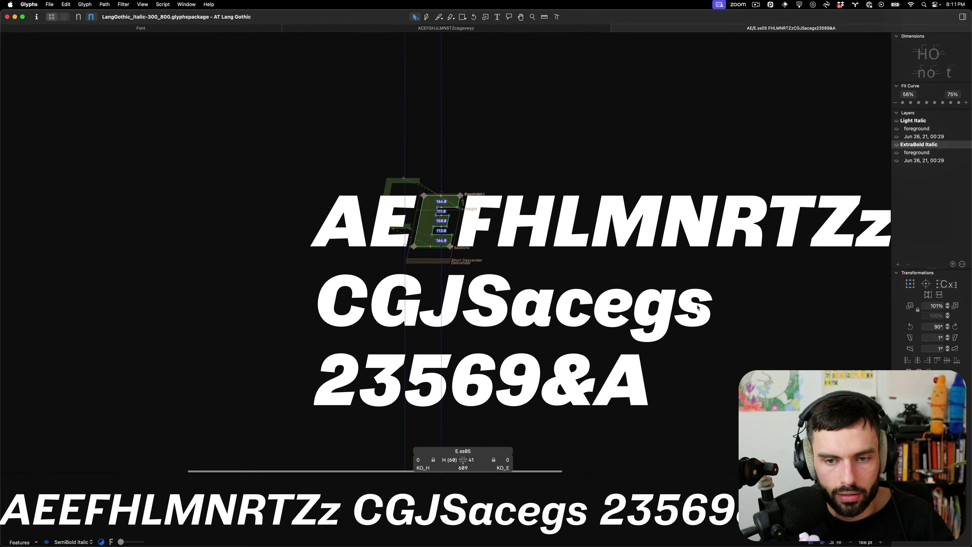
double_click(608, 295)
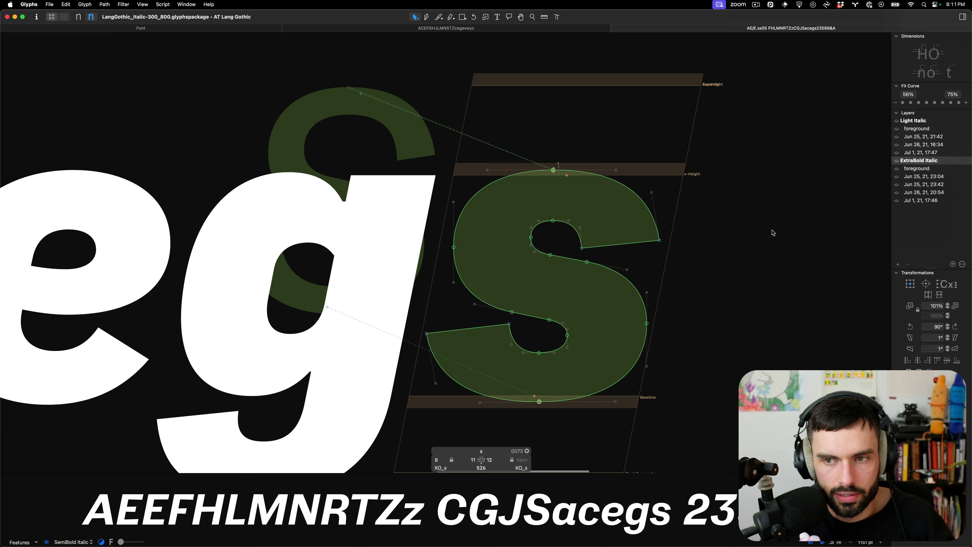
scroll(643, 256, "up", 2)
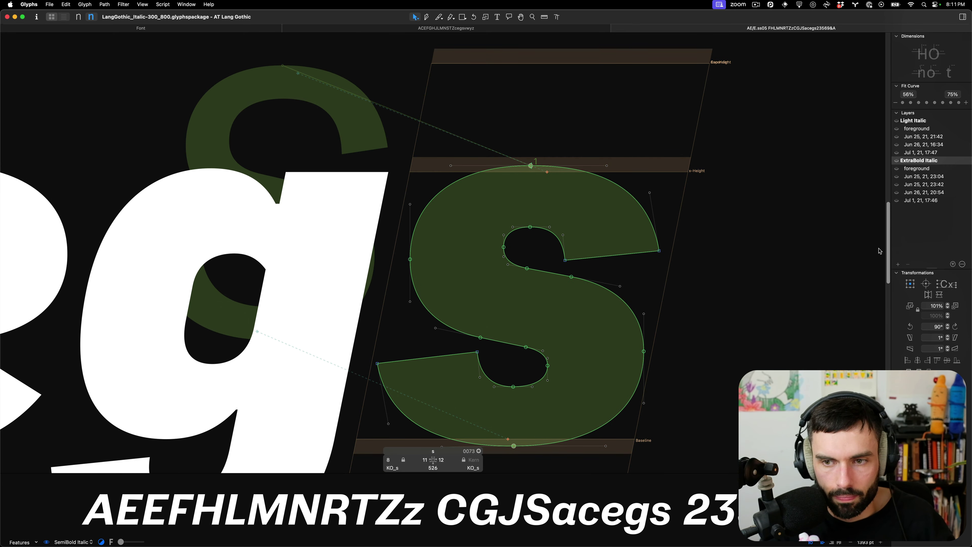
key("super+a")
key("ctrl+alt+super+n")
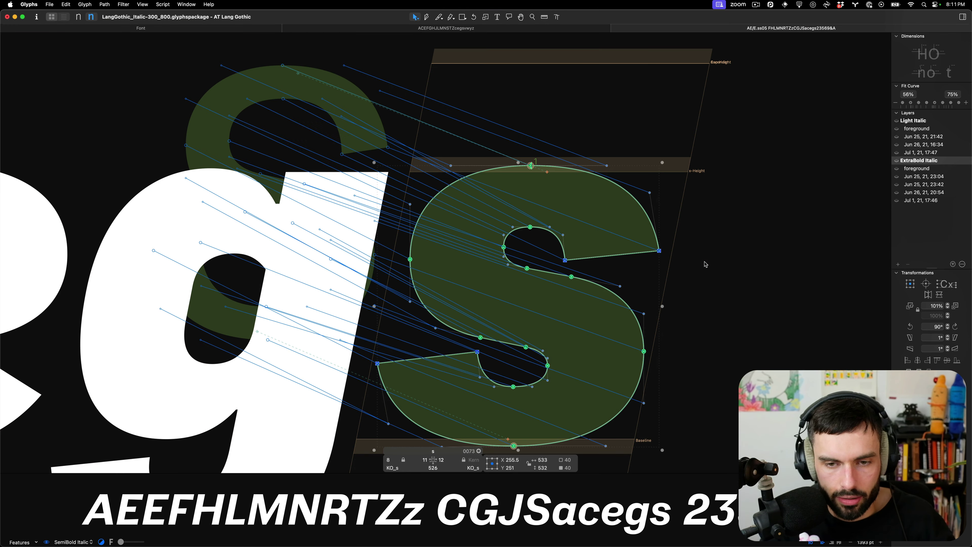
scroll(531, 254, "up", 3)
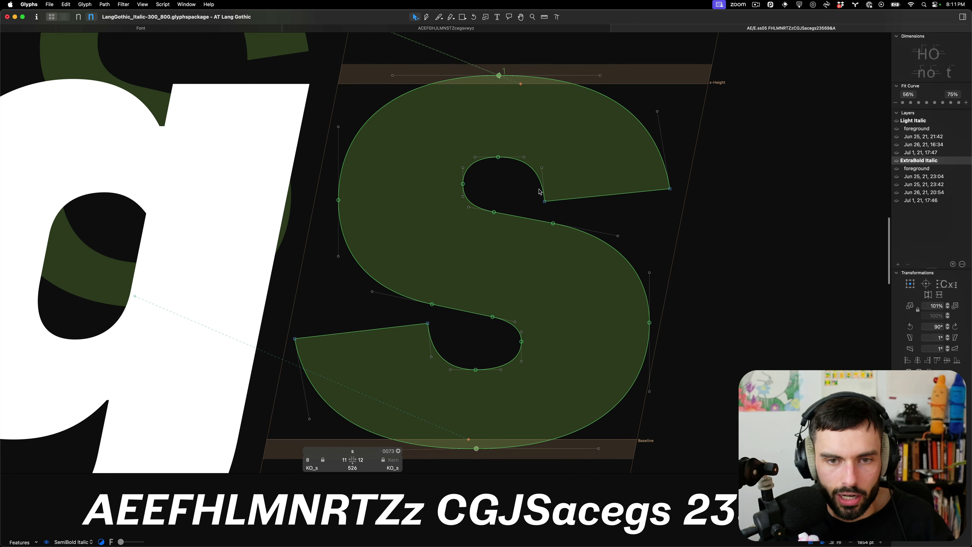
- Shift the s counter's upper corner right, lower corner left, and top node left, previewing the result
left_click_drag(544, 201, 553, 200)
left_click(519, 178)
left_click_drag(429, 324, 416, 325)
scroll(463, 328, "down", 5)
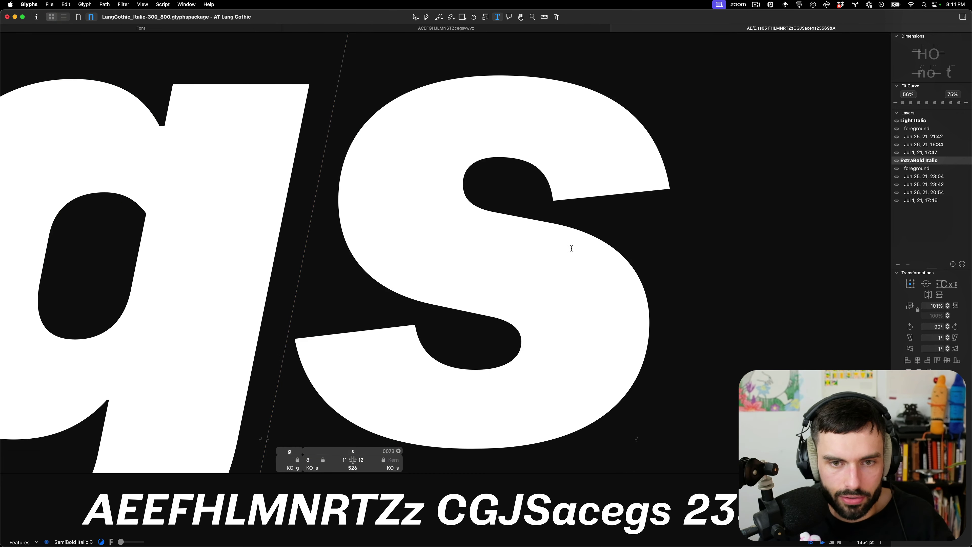
left_click(527, 198)
key("Left")
key("Left")
key("Left")
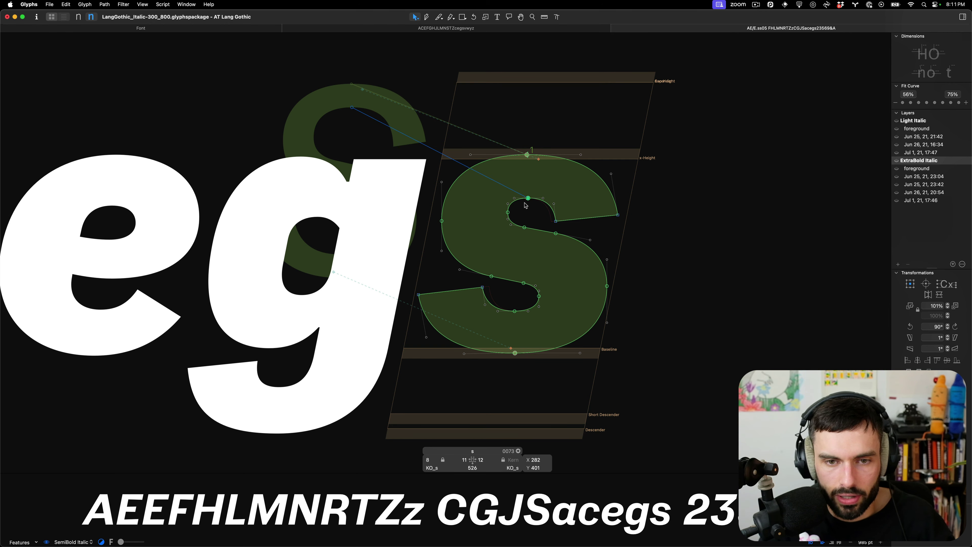
key("t")
key("Escape")
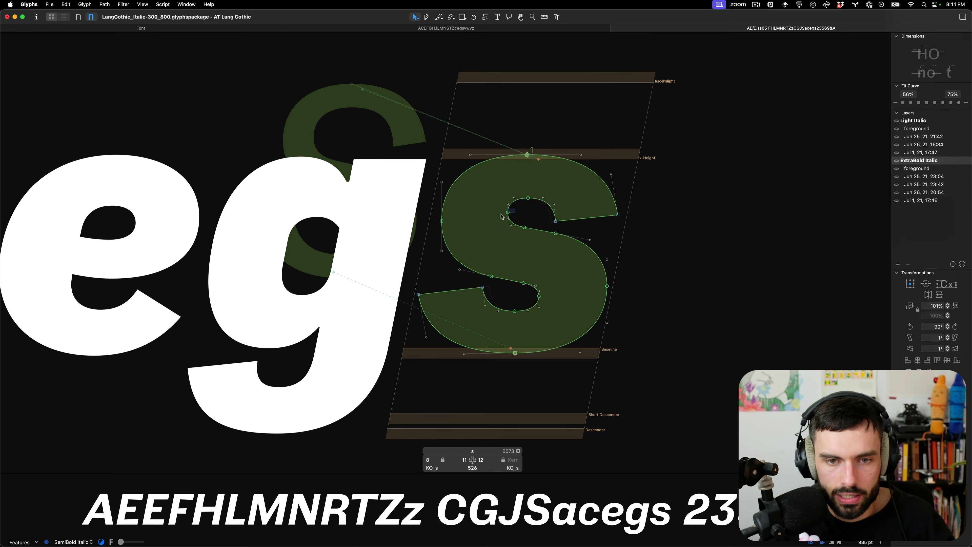
left_click(508, 212)
key("space")
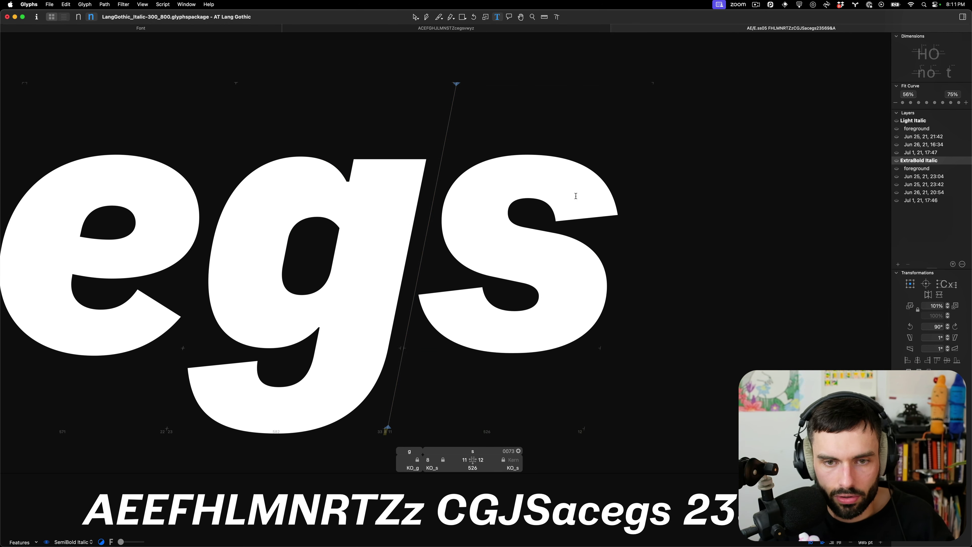
- Select the s's top terminal nodes and check the filled preview
left_click_drag(634, 183, 568, 141)
key("t")
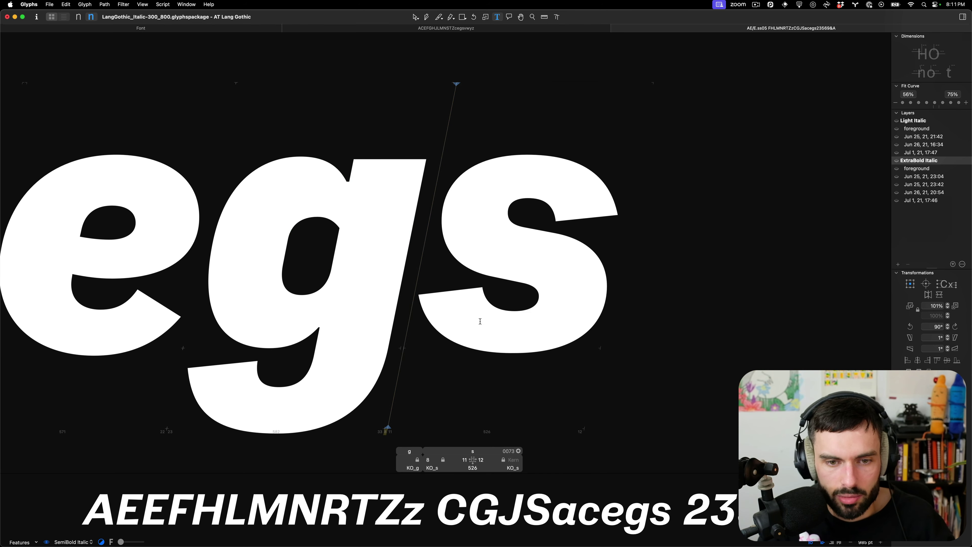
key("Escape")
left_click(480, 286)
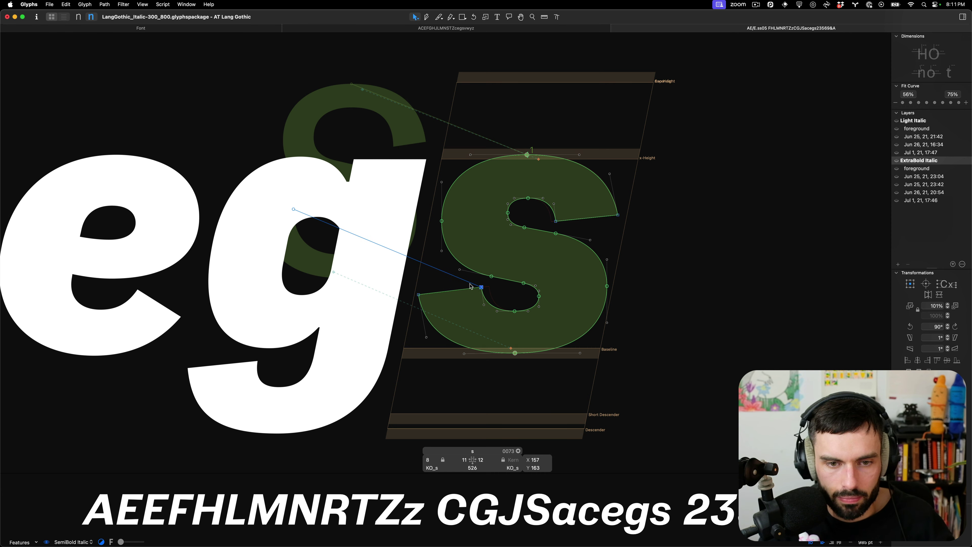
- Tile the Roman and Italic windows side by side with both sidebars hidden
key("ctrl+Left")
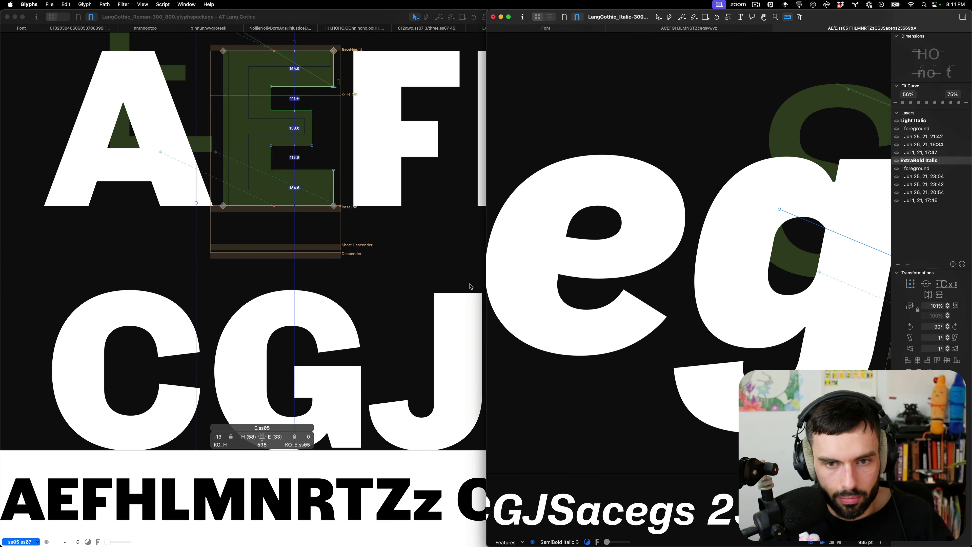
key("l")
key("ctrl+Left")
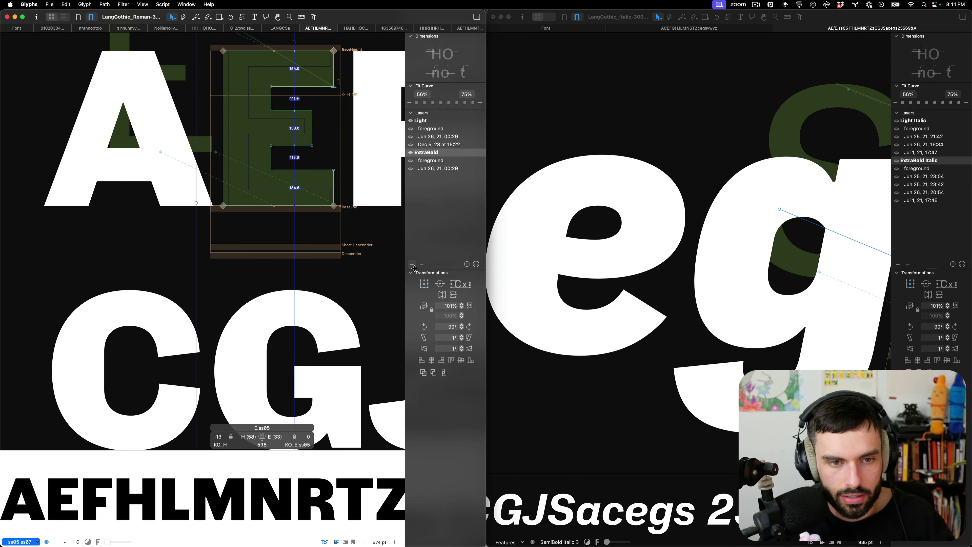
left_click(476, 16)
left_click(962, 16)
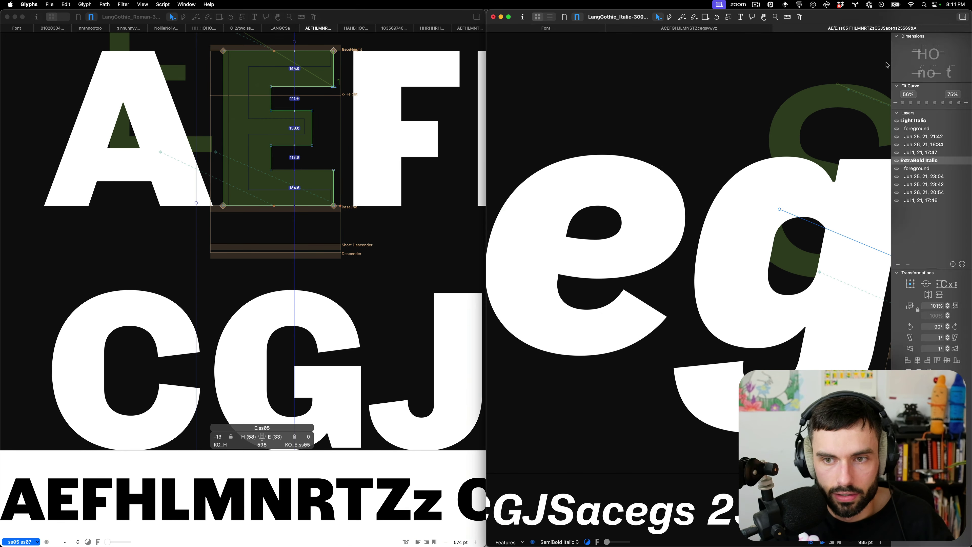
scroll(760, 242, "down", 3)
scroll(761, 242, "right", 10)
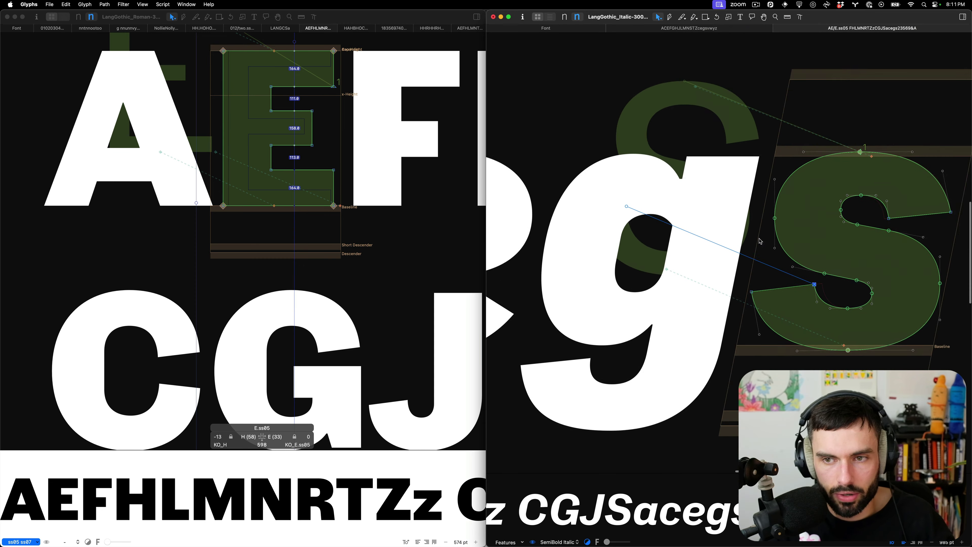
scroll(42, 260, "down", 5)
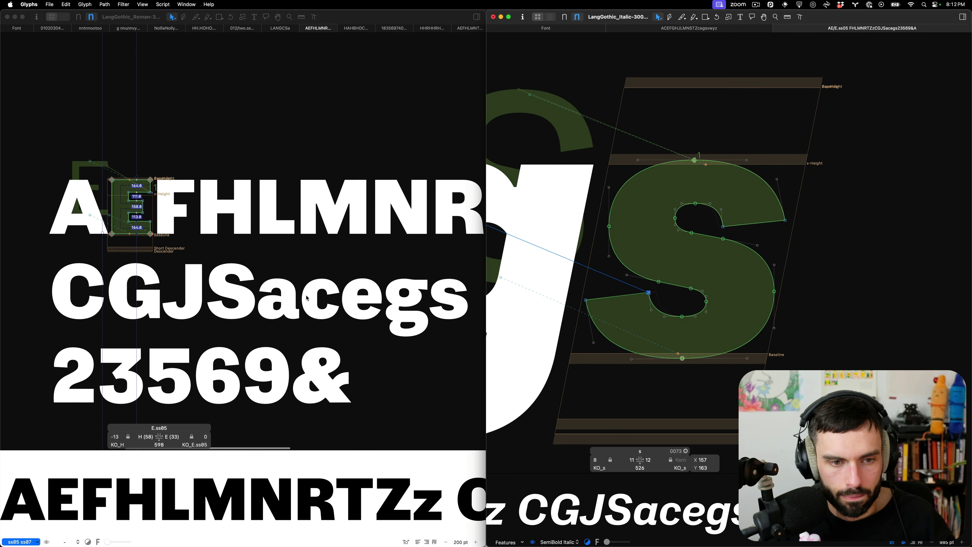
scroll(369, 305, "up", 5)
scroll(398, 297, "up", 5)
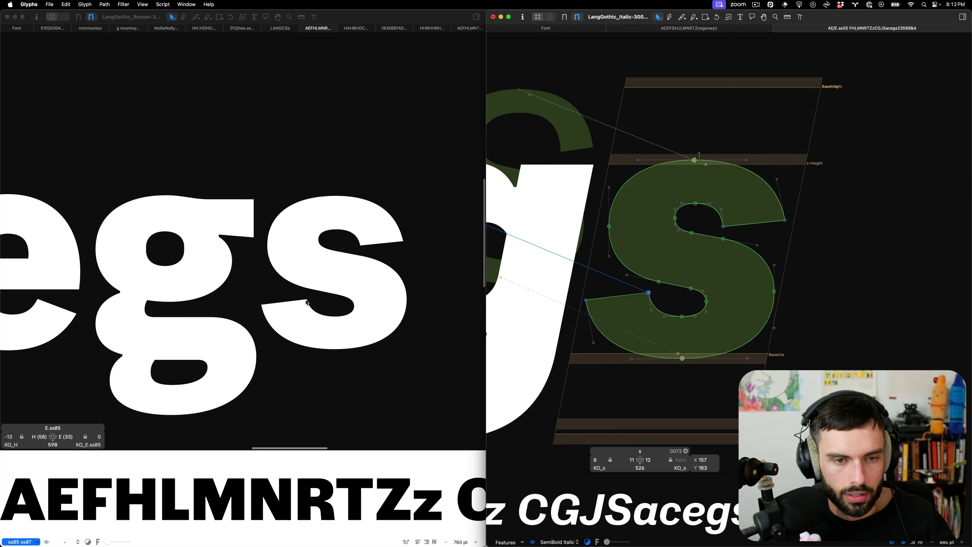
scroll(343, 269, "right", 3)
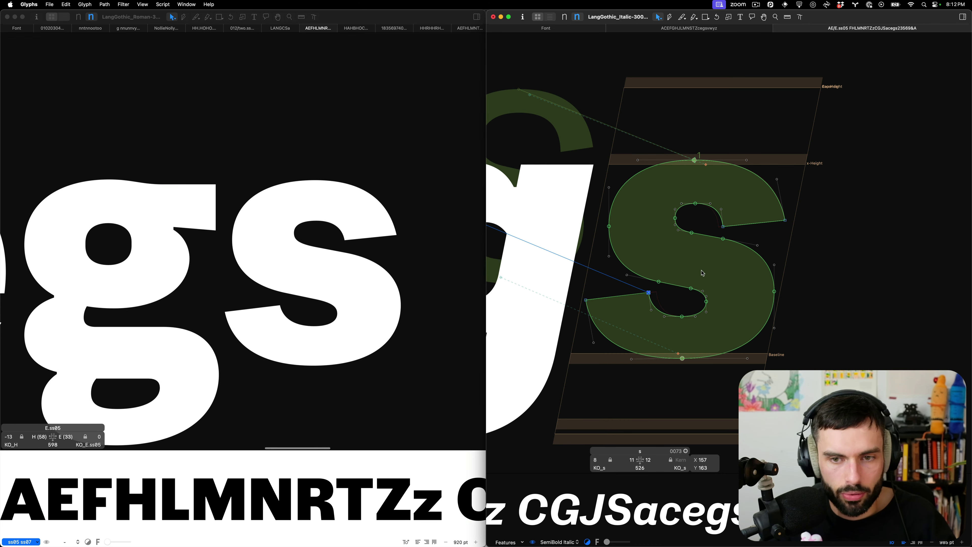
- Type 'ts' and open the italic s outline for editing
type("ts")
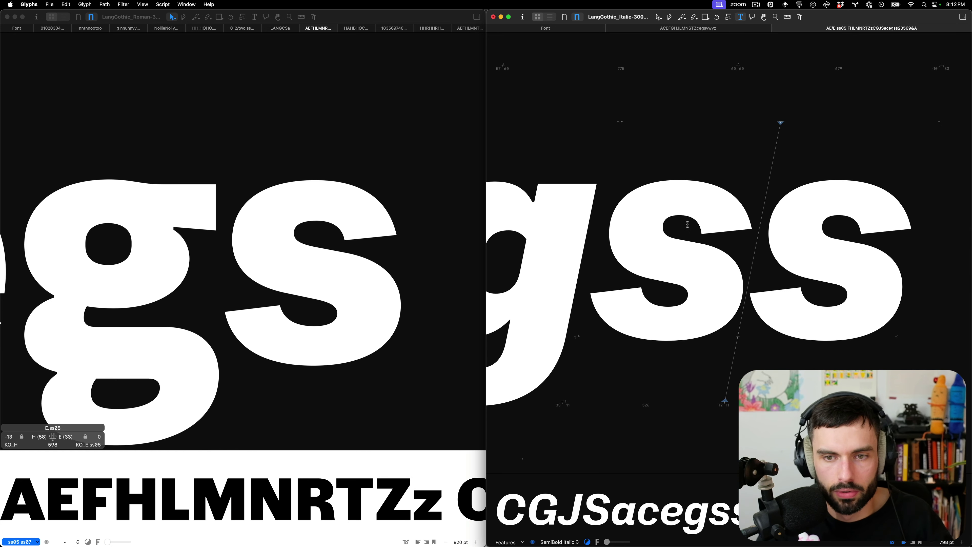
double_click(677, 229)
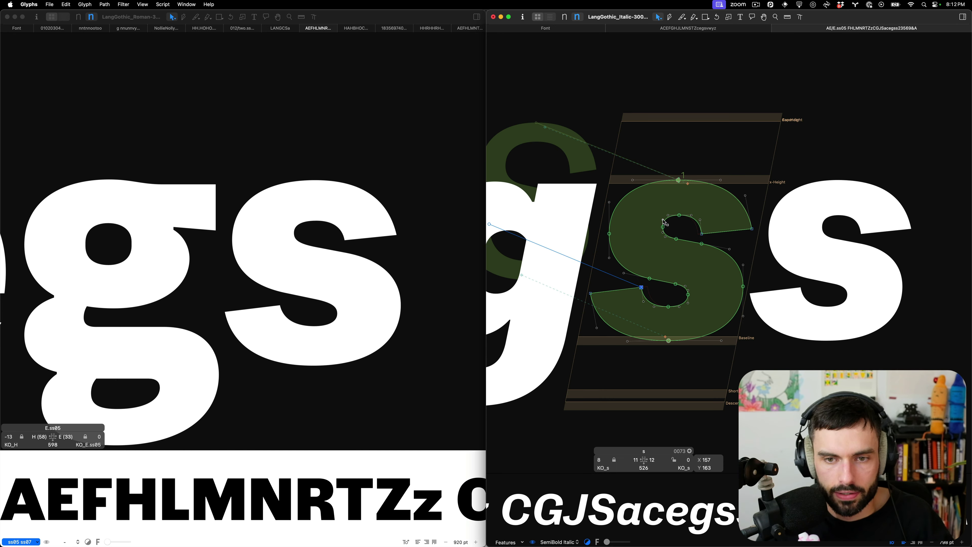
left_click(664, 222)
key("t")
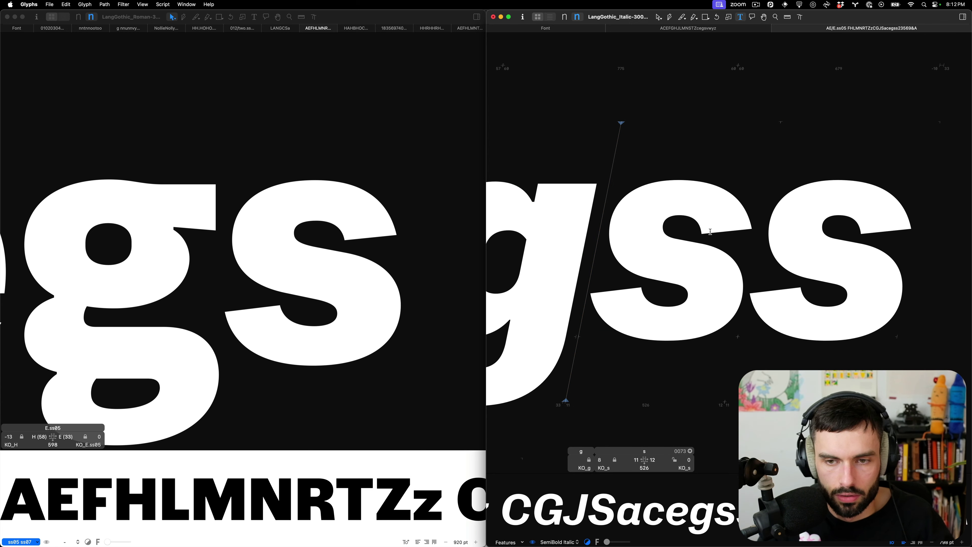
scroll(845, 261, "up", 3)
double_click(821, 264)
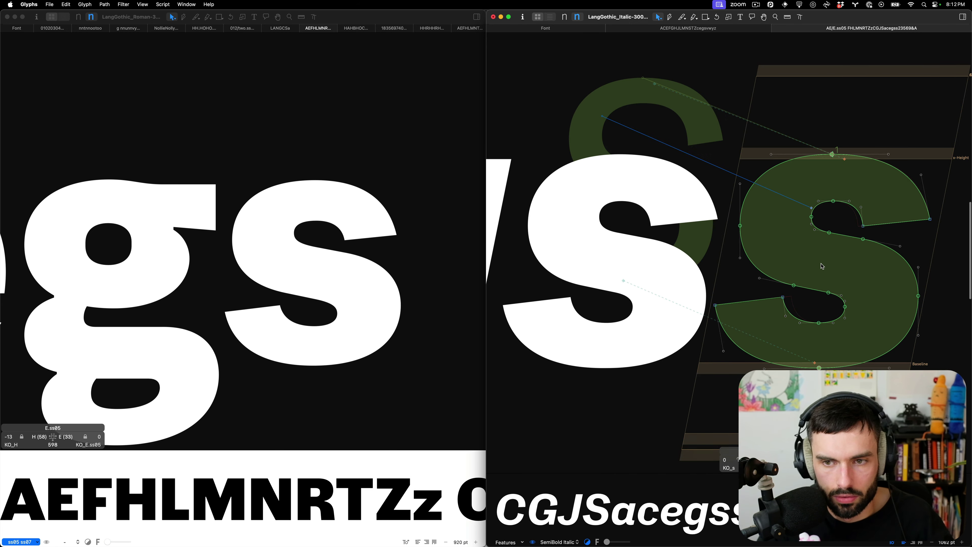
scroll(821, 266, "left", 3)
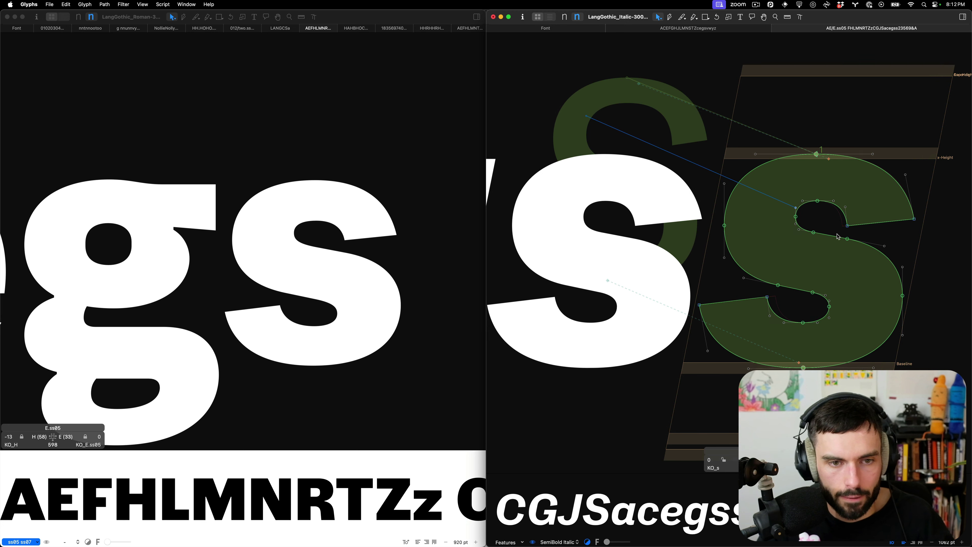
- Shift the s's counter-end node and nudge its lower terminal node left twice
left_click_drag(847, 226, 834, 223)
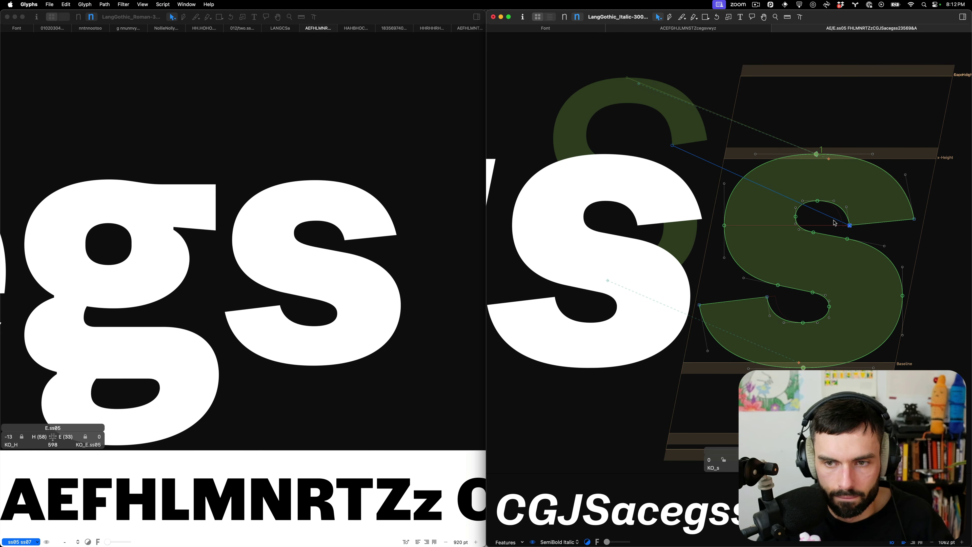
left_click(766, 297)
key("Left")
key("Left")
key("Left")
key("Left")
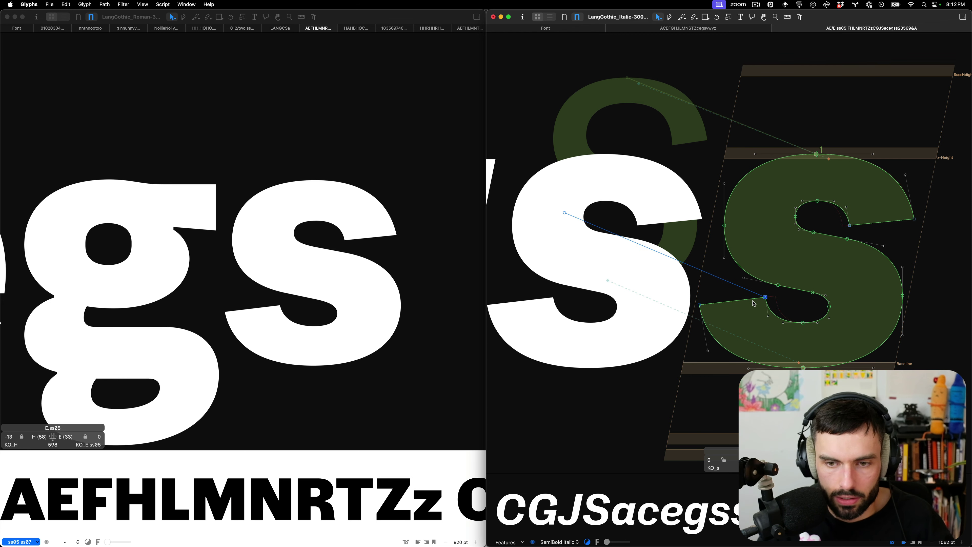
key("Left")
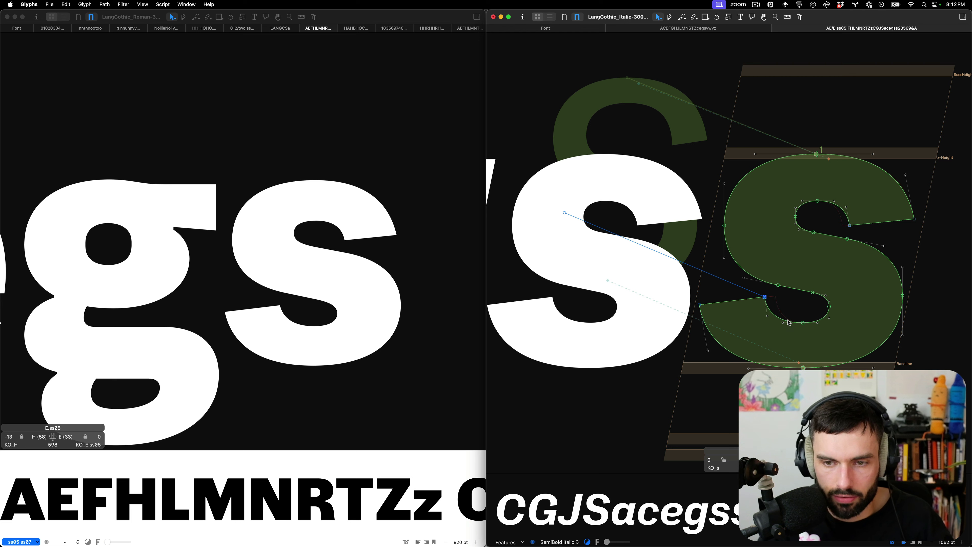
key("t")
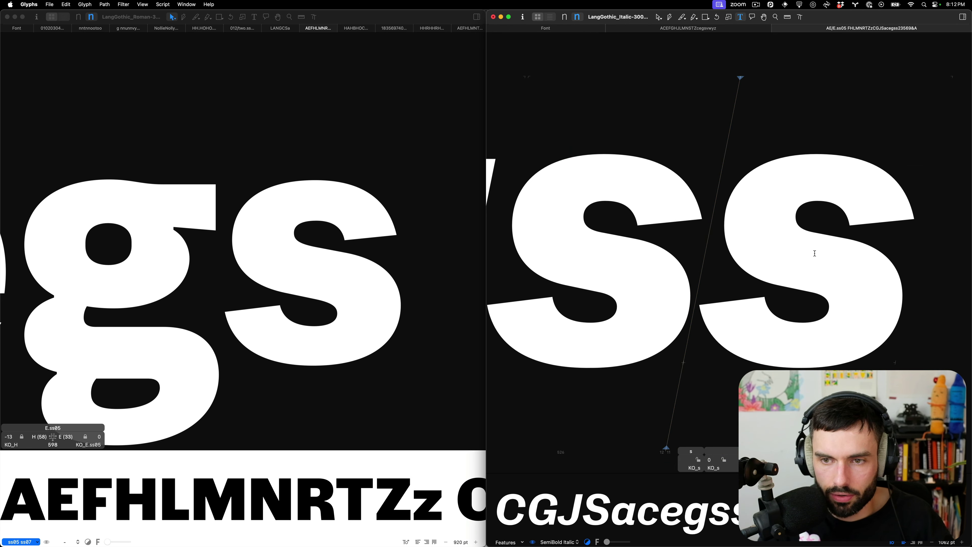
key("Escape")
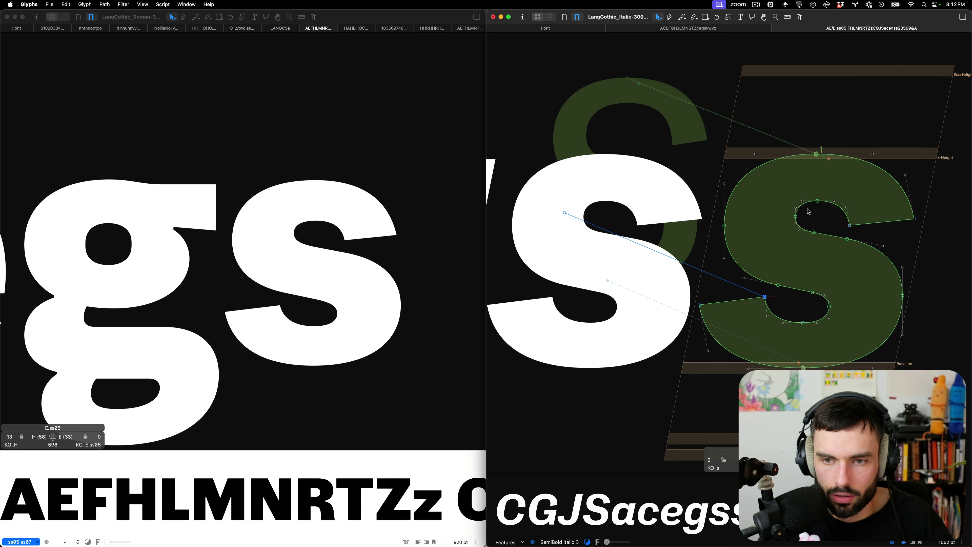
- Nudge the s's upper terminal node right, then switch to the Light master
left_click_drag(808, 211, 793, 192)
left_click(799, 194)
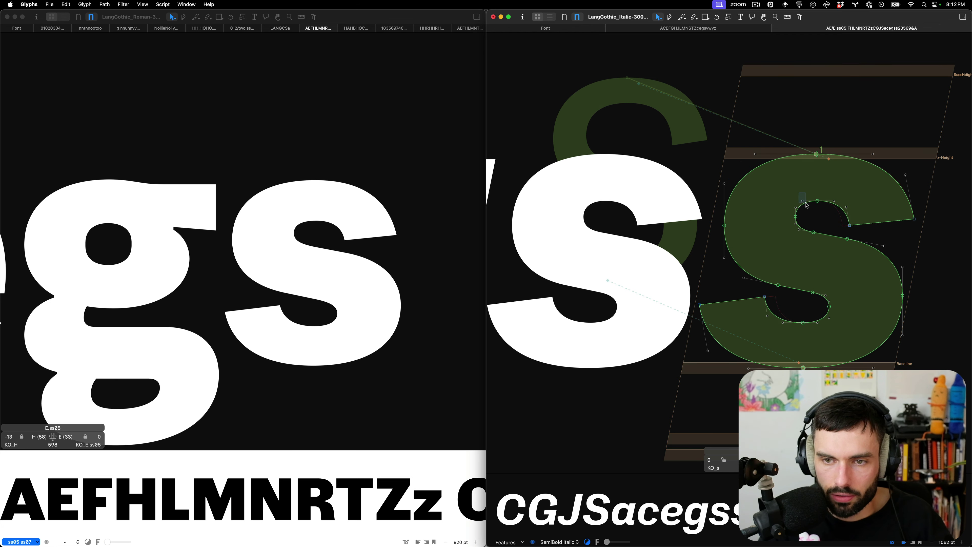
key("t")
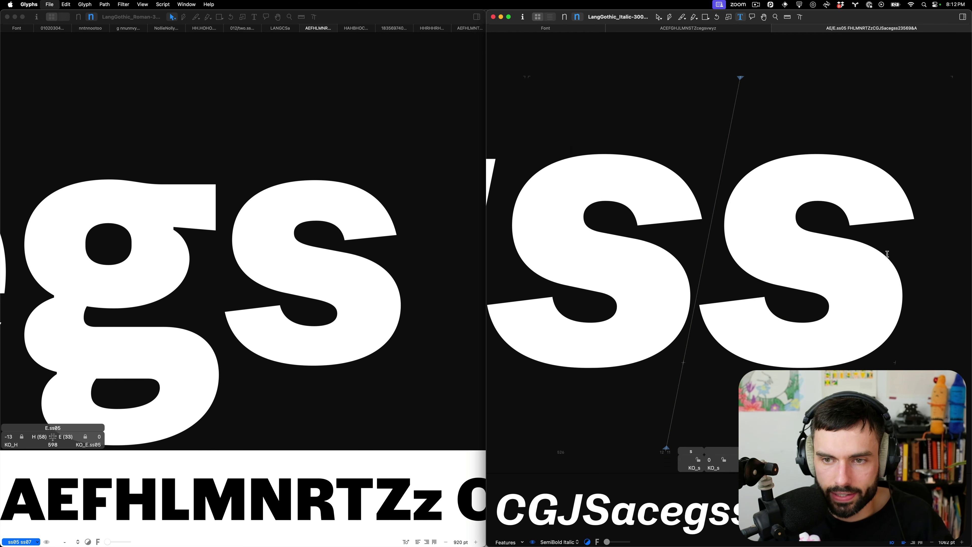
key("Escape")
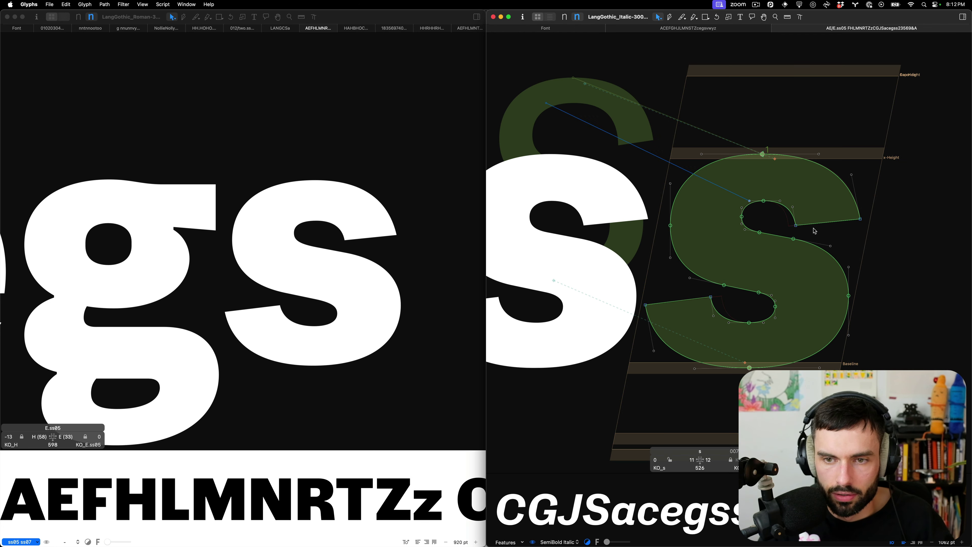
left_click(785, 222)
key("Right")
key("Right")
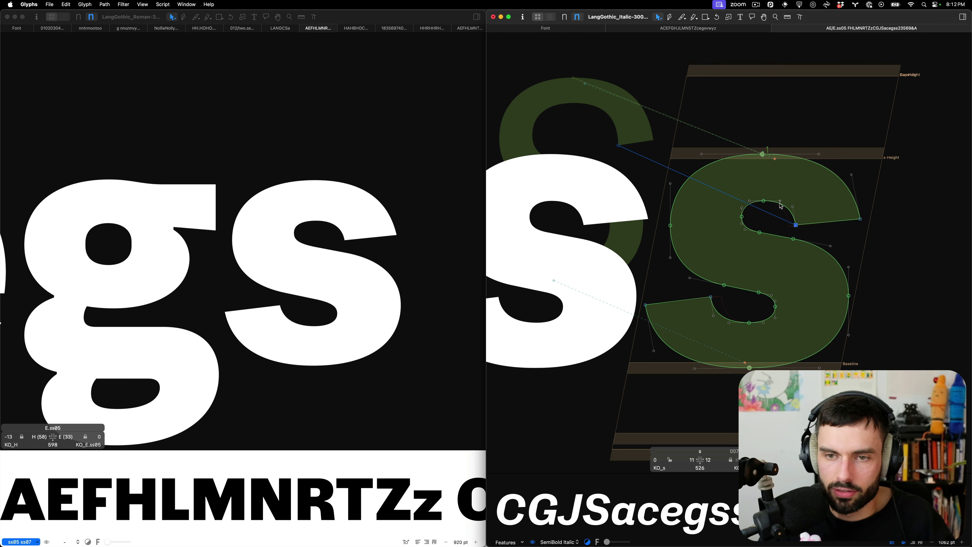
key("super+1")
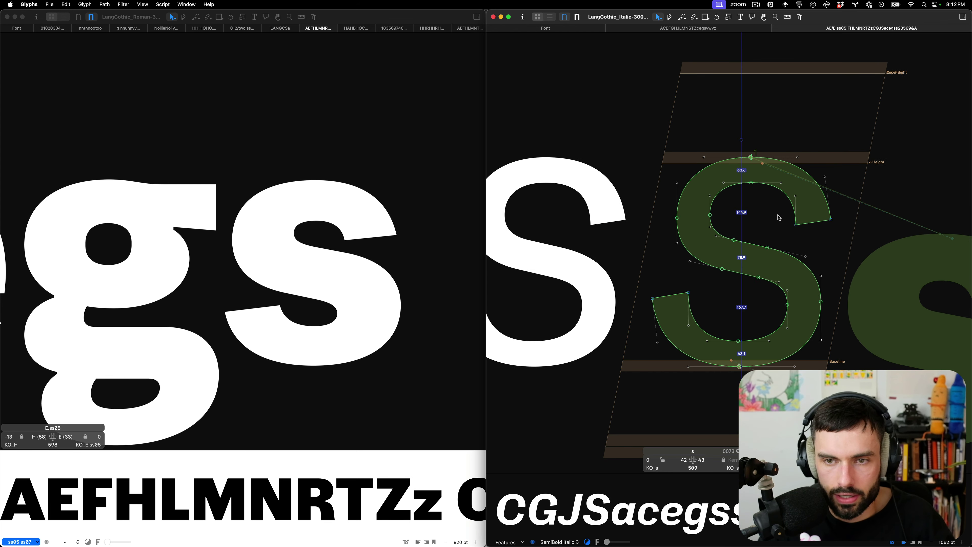
- Nudge the s's inner terminal node up and right, and its lower-left terminal node left
key("super+a")
left_click(779, 218)
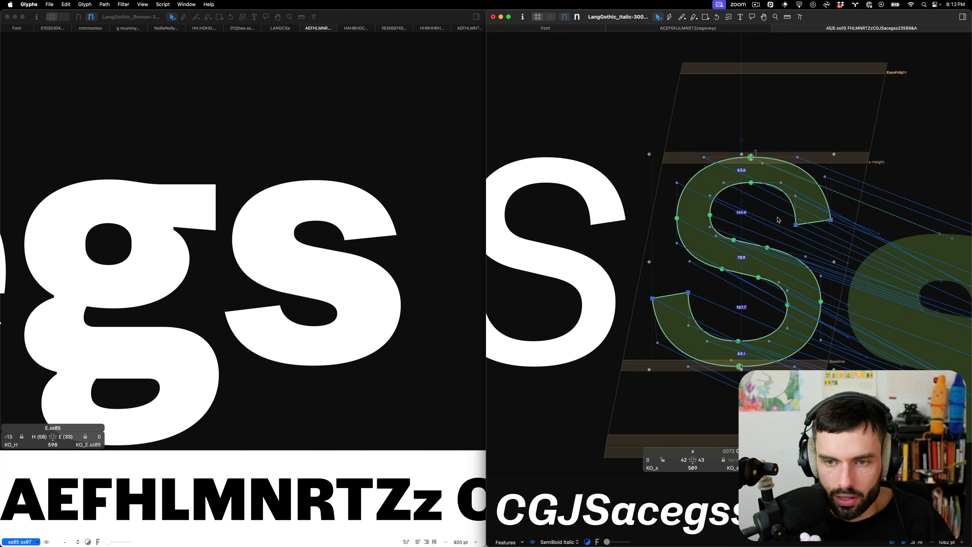
left_click(795, 224)
key("Up")
key("Up")
key("Up")
key("Right")
key("Right")
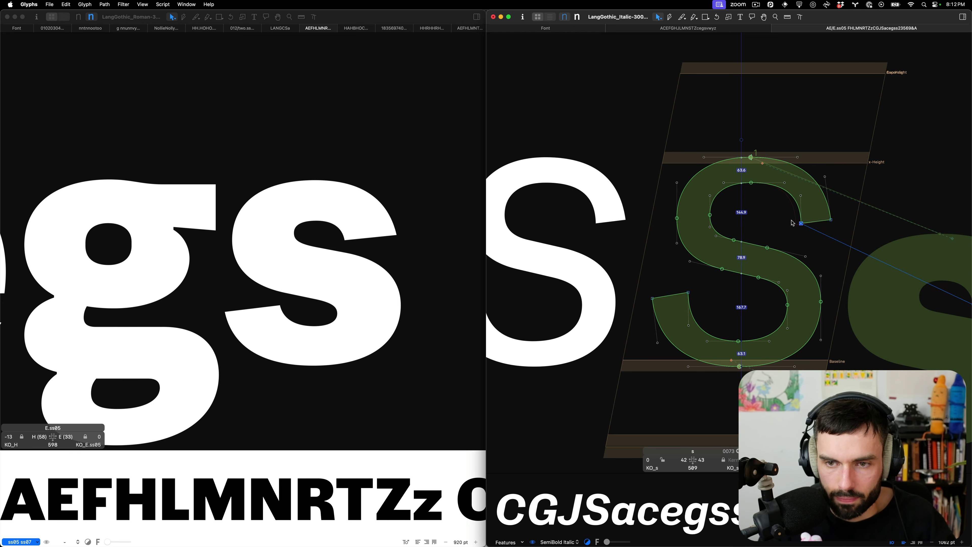
left_click(700, 290)
left_click(688, 292)
key("Left")
key("Left")
key("Left")
key("Left")
key("Left")
key("Left")
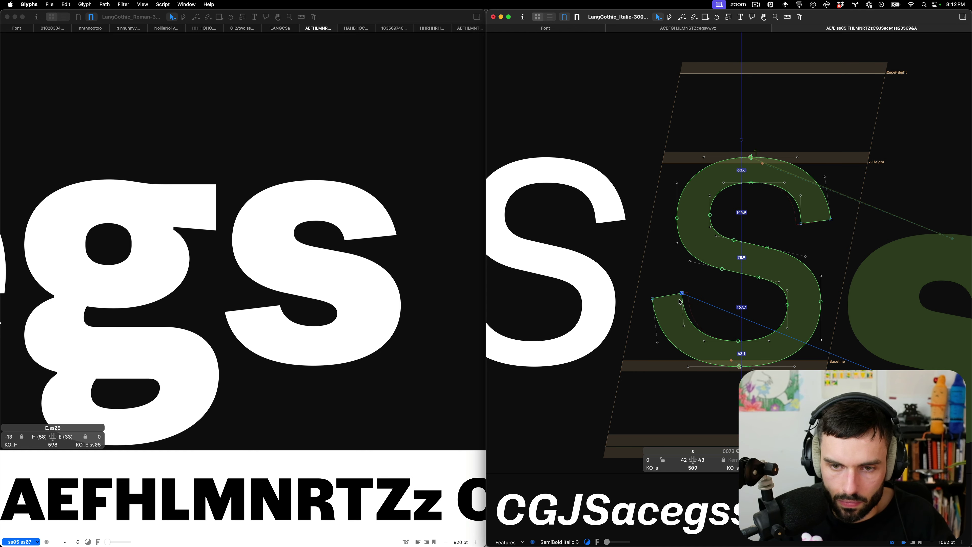
- Shift the s's terminal points one unit left and preview it as filled text
left_click(683, 326)
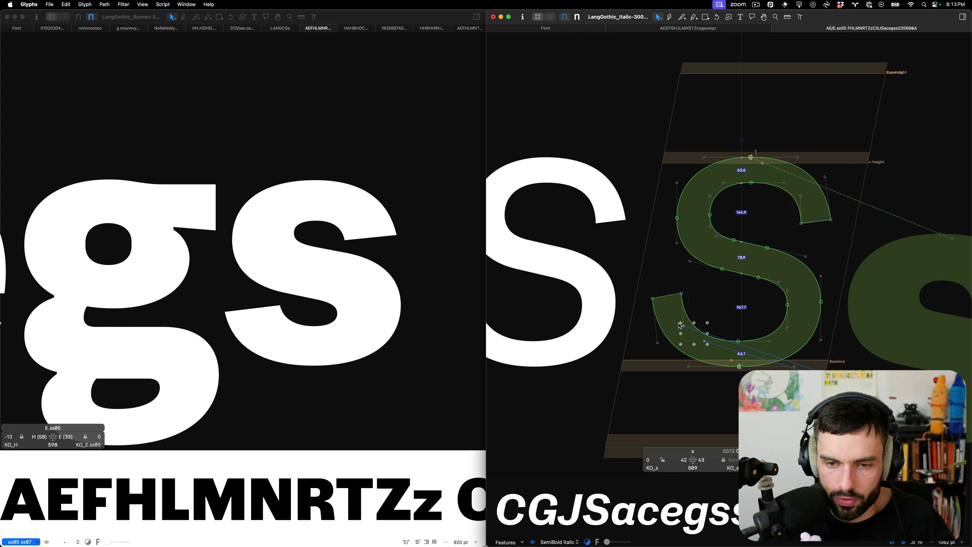
key("t")
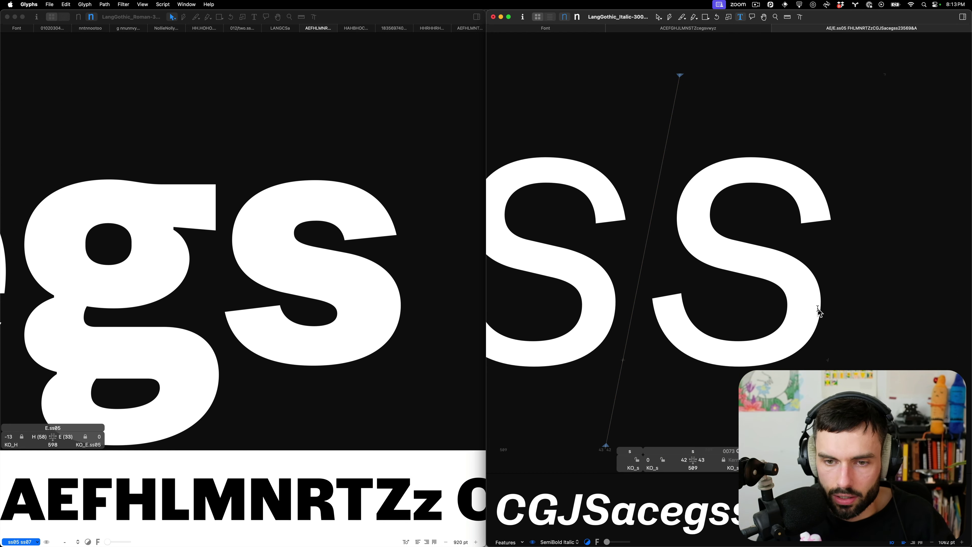
key("Escape")
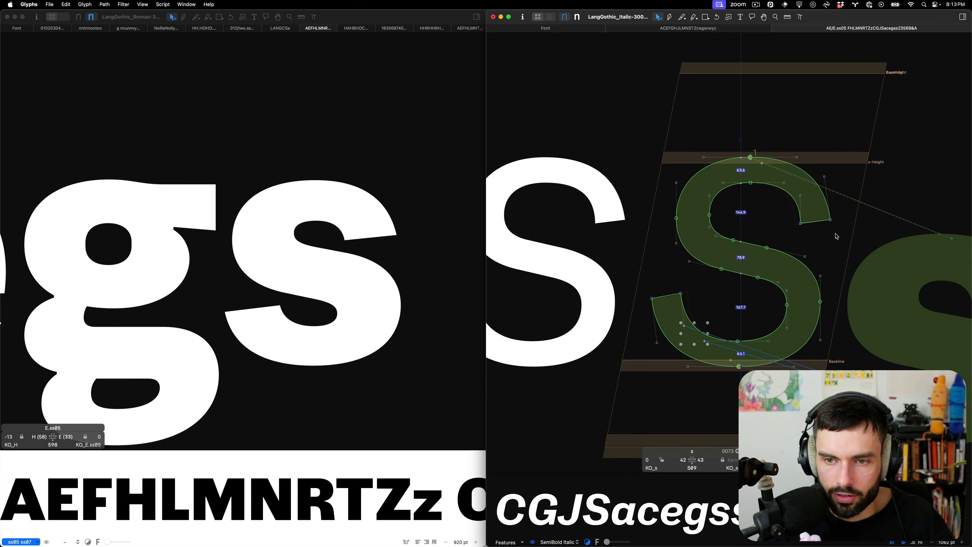
left_click_drag(837, 234, 789, 221)
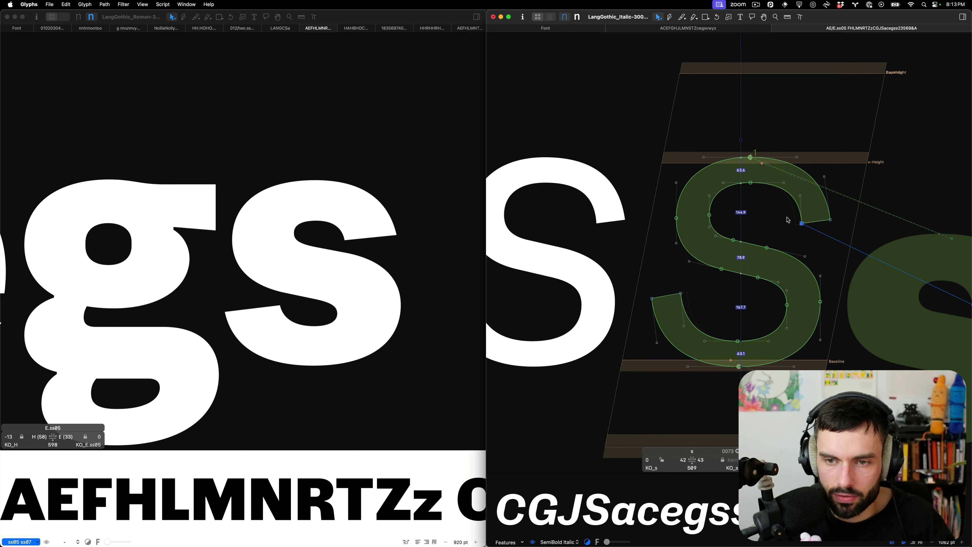
key("Left")
key("Left")
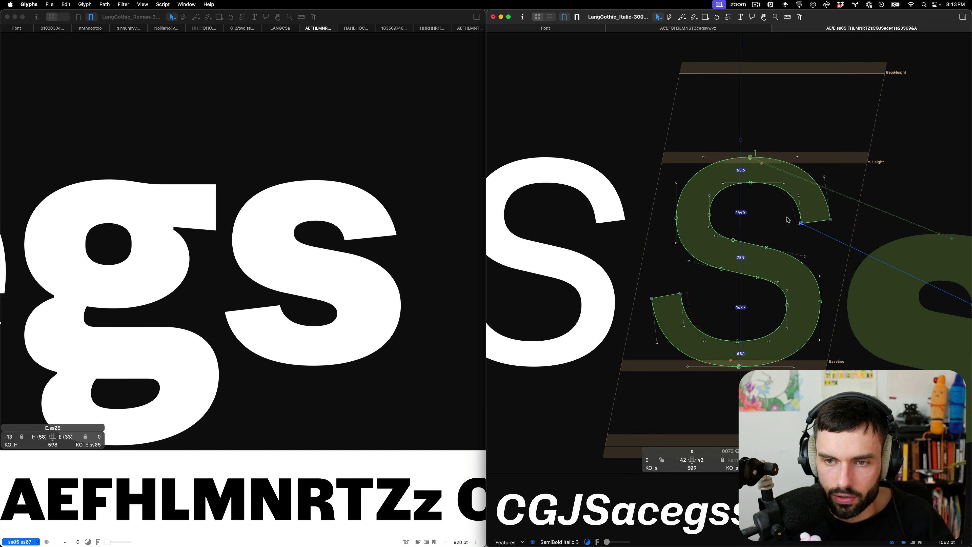
key("t")
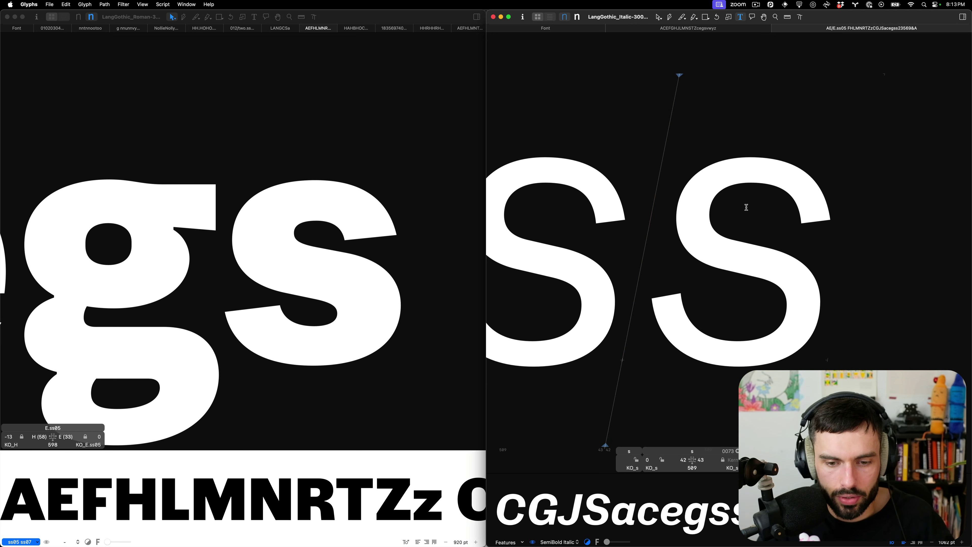
- Switch the roman font window's text to its regular master
scroll(746, 207, "down", 3)
scroll(746, 207, "left", 2)
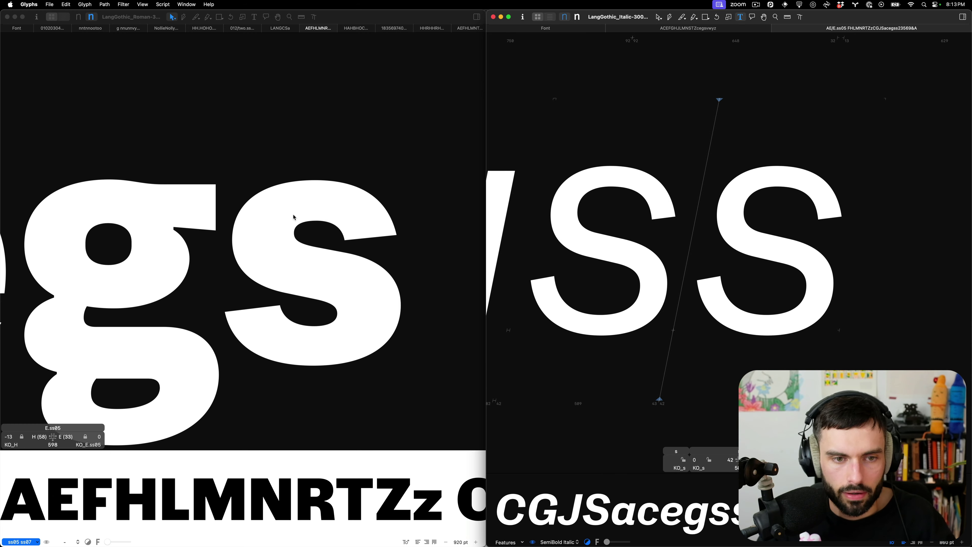
left_click(293, 217)
key("super+1")
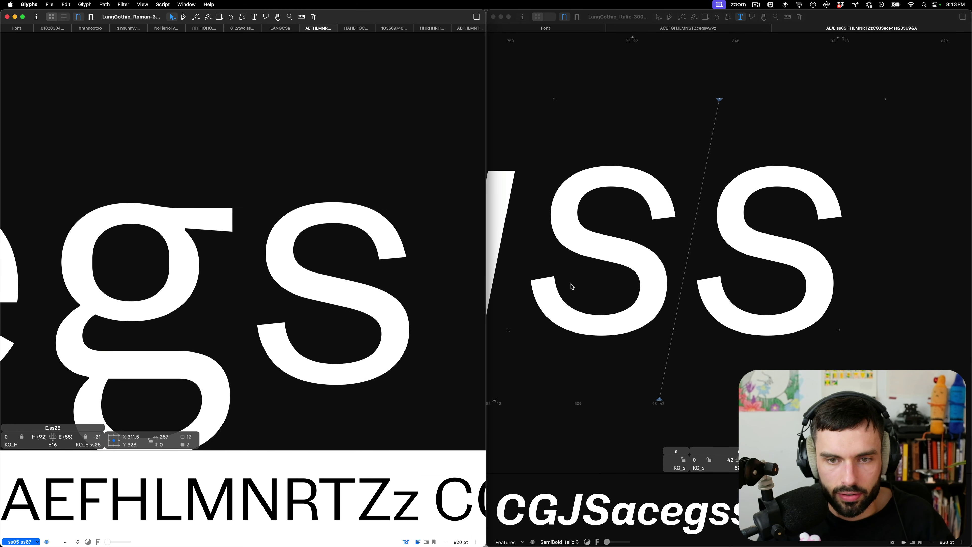
left_click(575, 289)
- Nudge the s's upper-right node slightly right and preview the result
key("Escape")
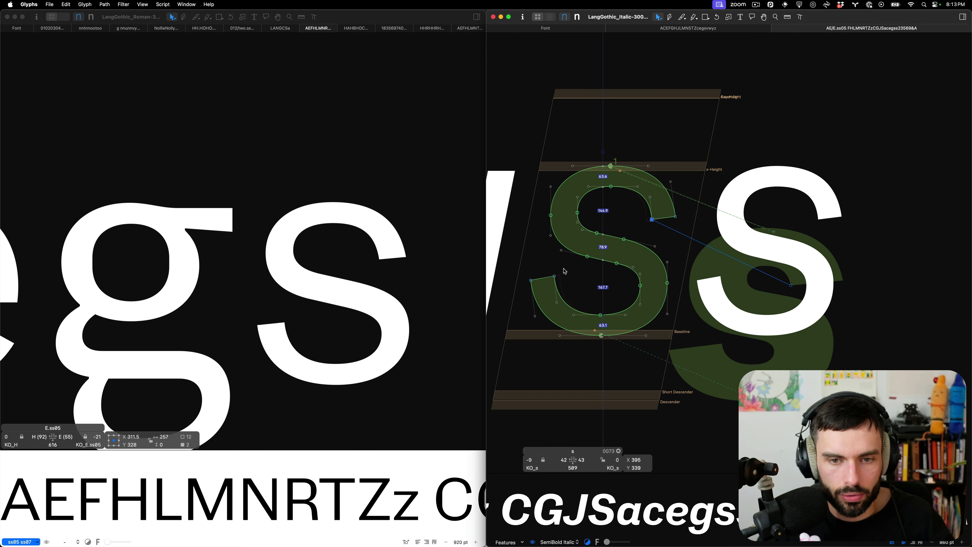
left_click(554, 277)
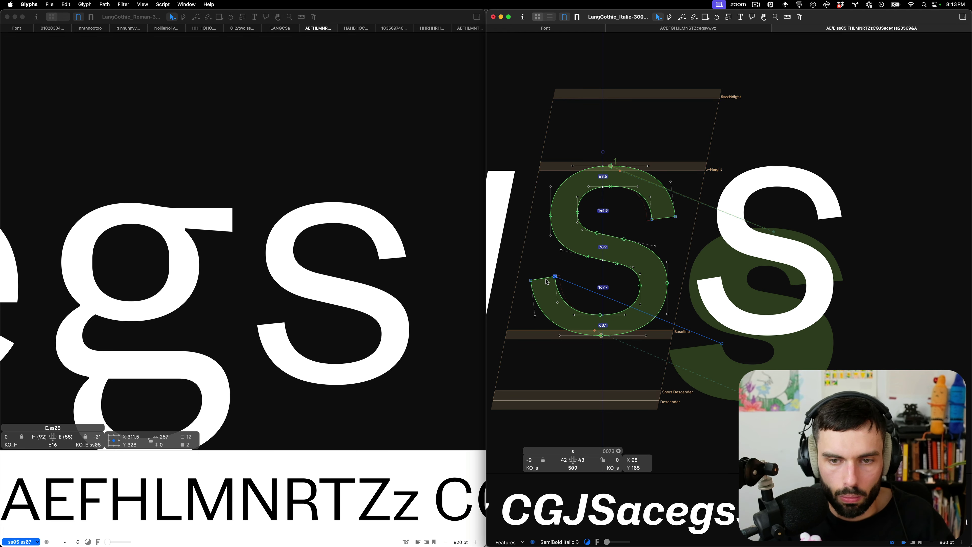
left_click(651, 219)
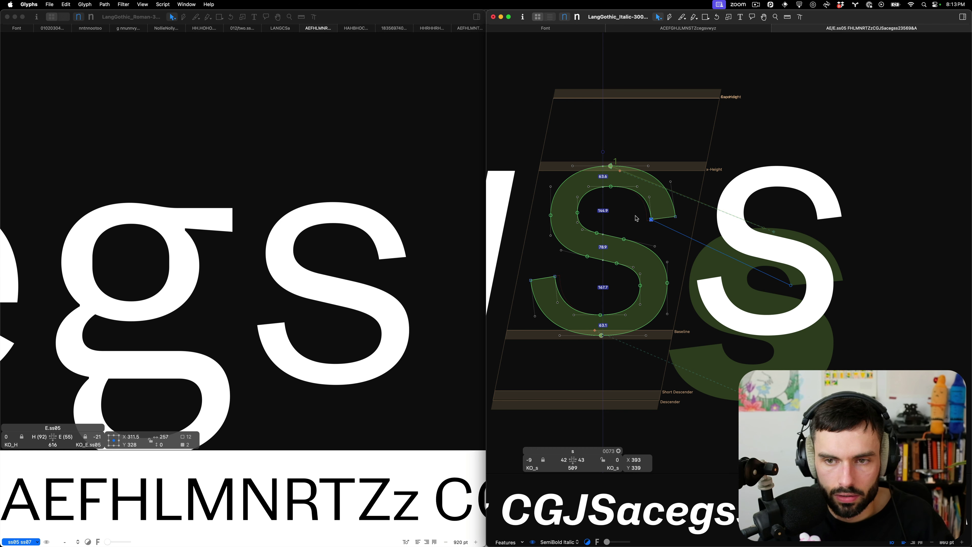
key("Right")
key("Right")
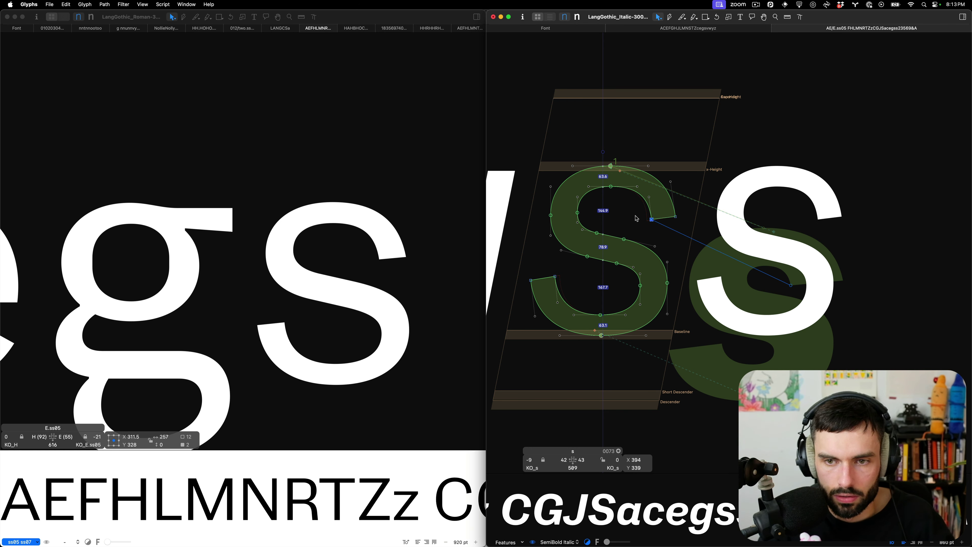
key("t")
- Nudge the lower curve's inner node right and its outer node down, then preview
key("Escape")
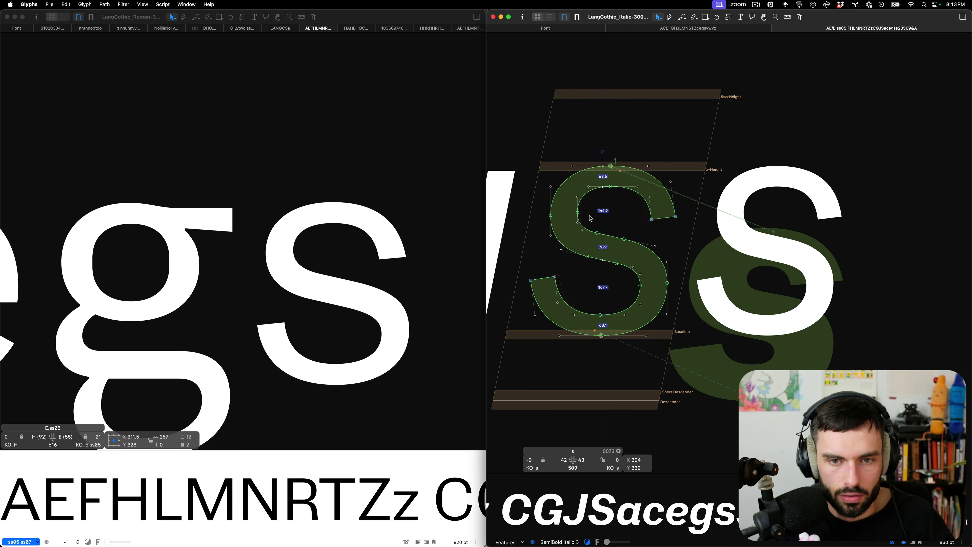
left_click(577, 212)
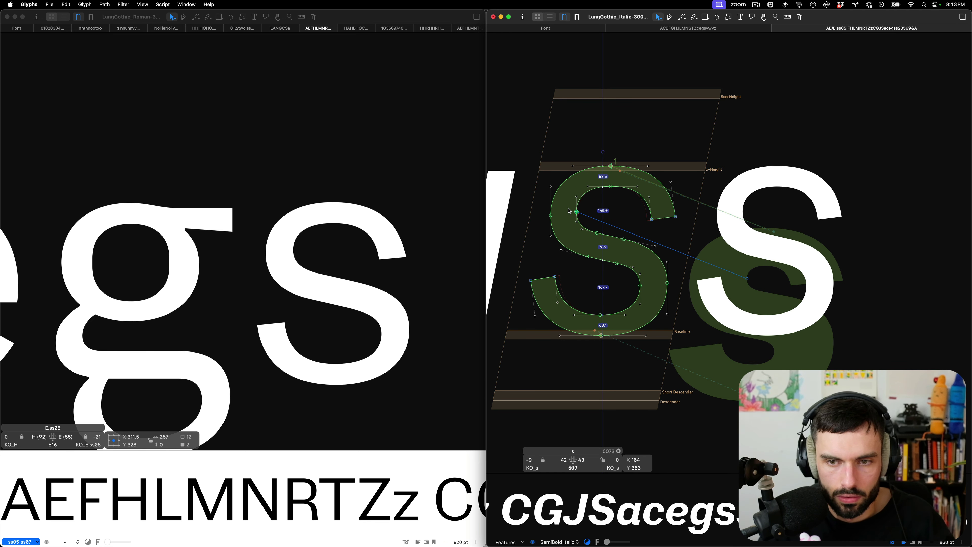
left_click(640, 285)
key("Right")
key("Right")
left_click(667, 283)
key("Down")
key("Down")
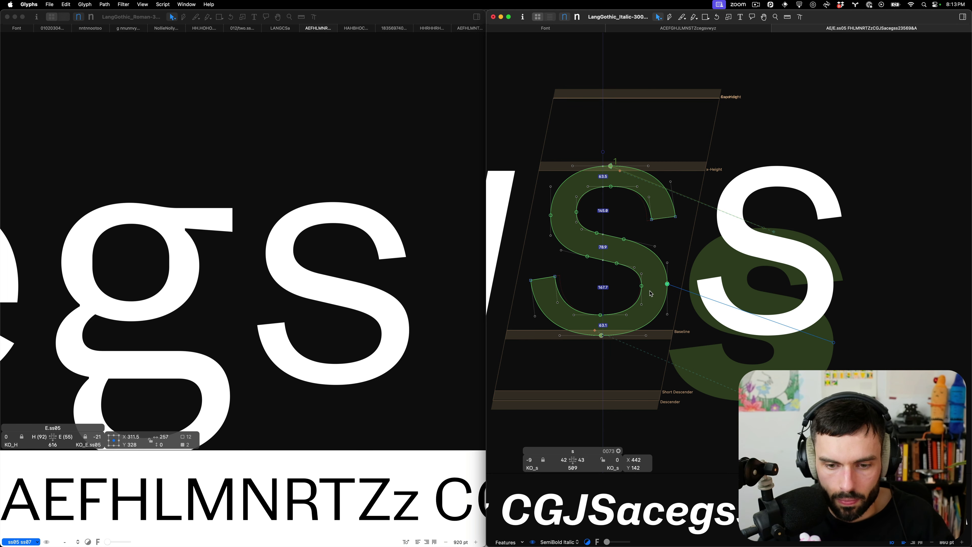
key("t")
scroll(657, 296, "down", 5)
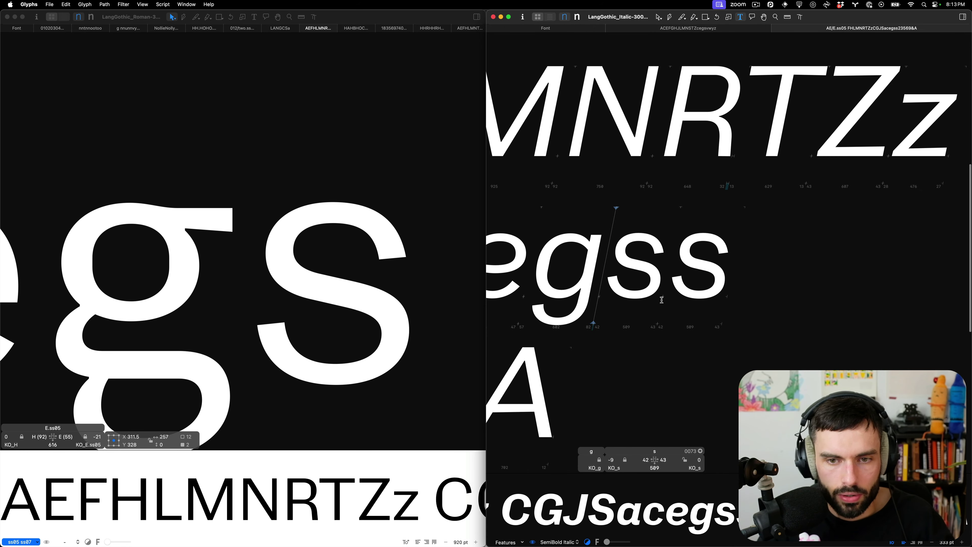
scroll(653, 248, "up", 3)
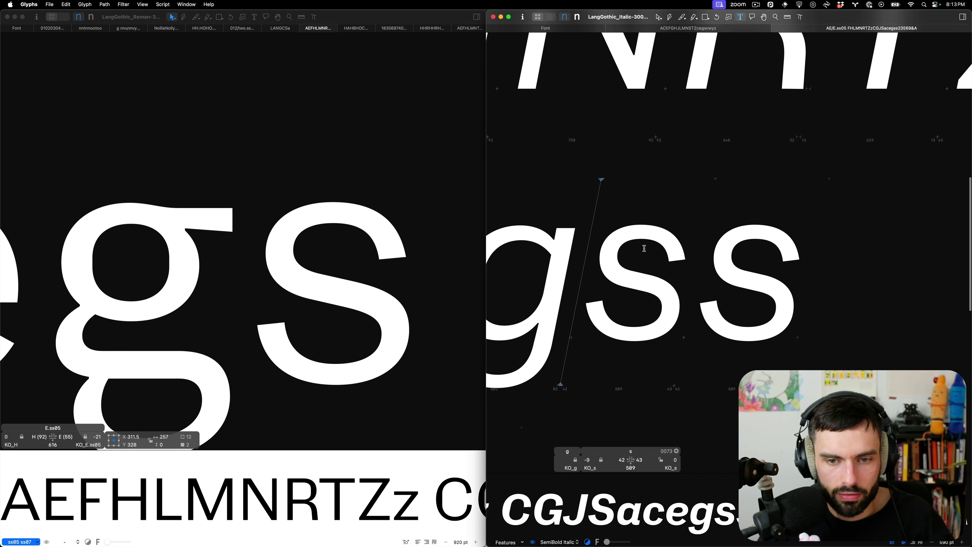
key("super+2")
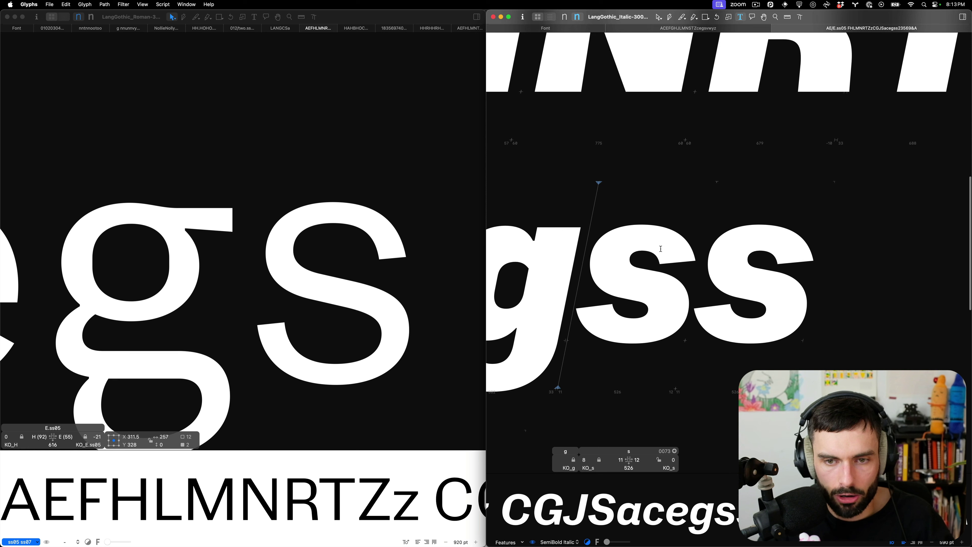
key("super+1")
scroll(675, 266, "down", 4)
scroll(354, 263, "down", 3)
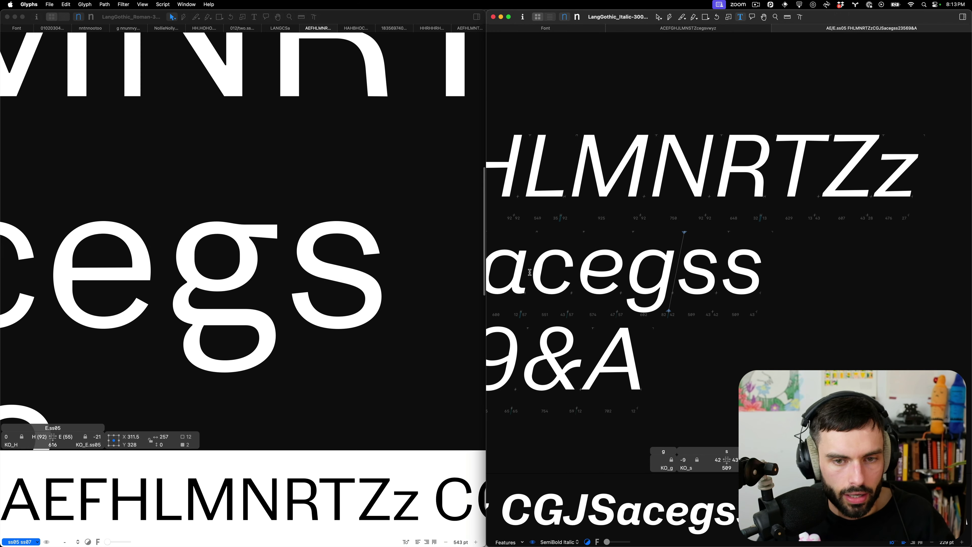
scroll(754, 306, "left", 3)
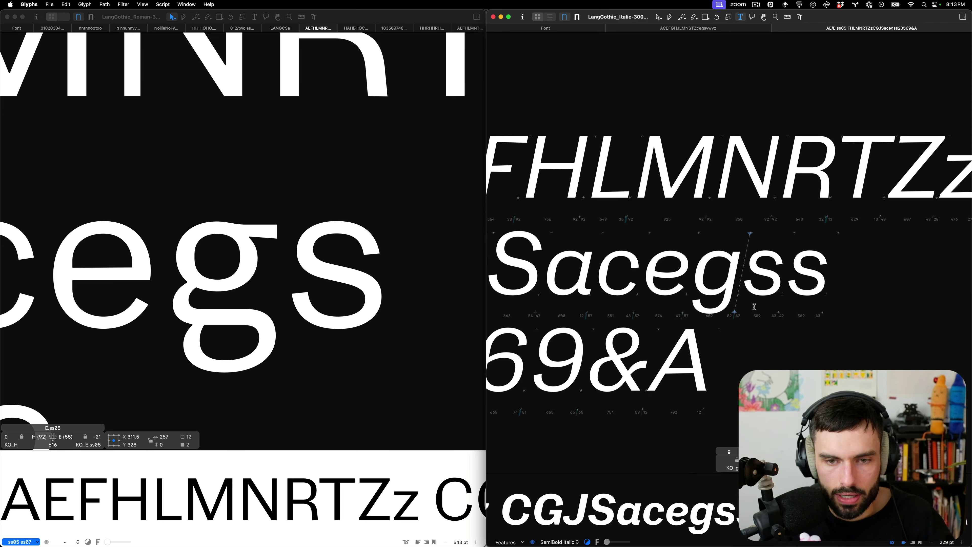
key("super+i")
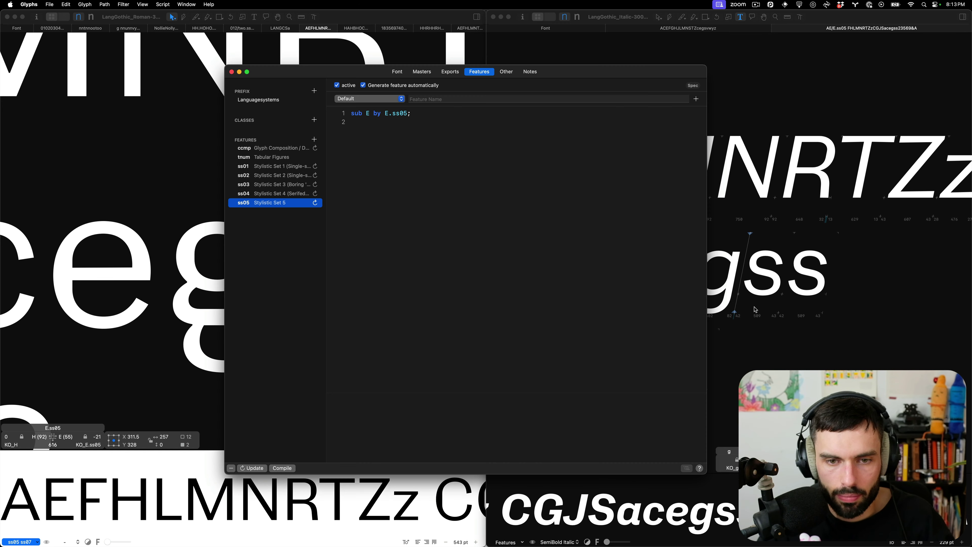
left_click(314, 139)
type("ss")
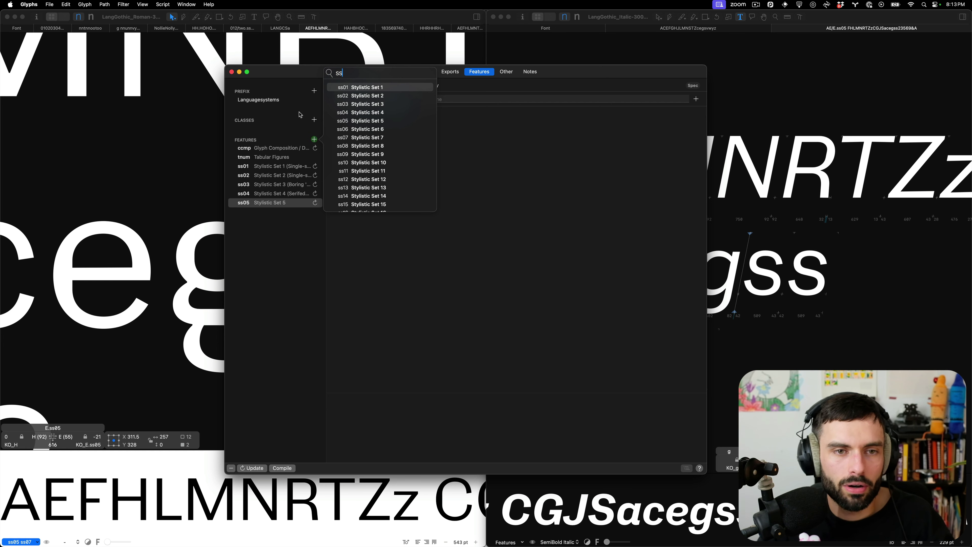
key("Escape")
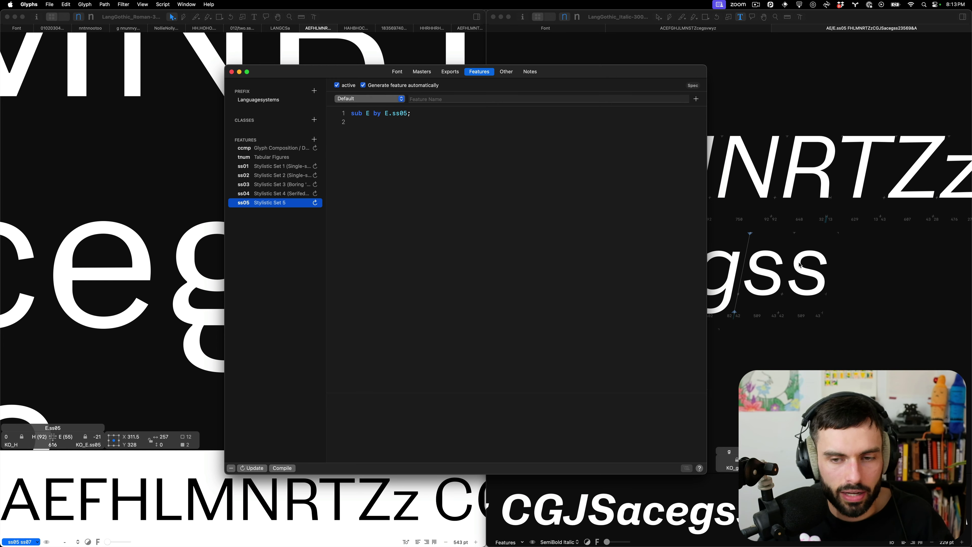
key("super+w")
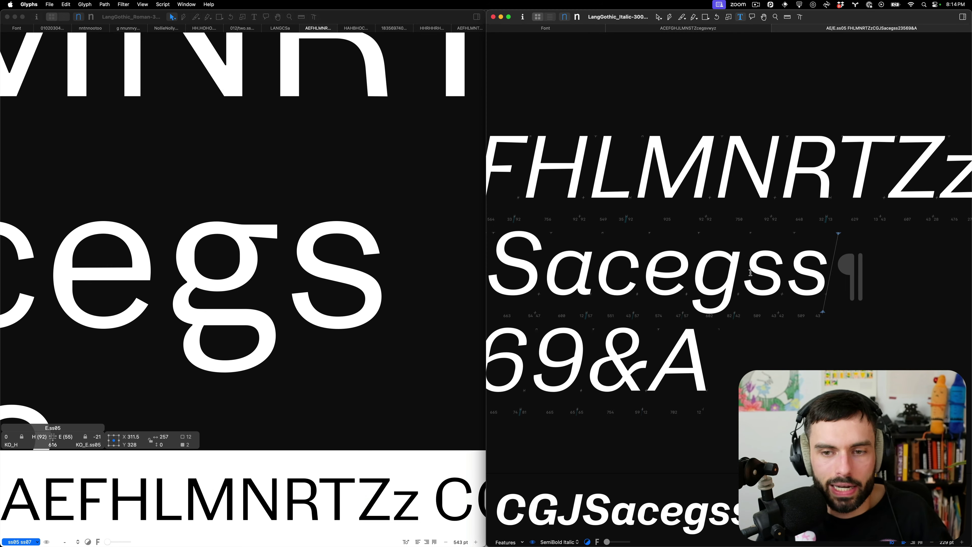
- Duplicate the italic lowercase s as a new s.ss07 glyph
scroll(780, 271, "up", 5)
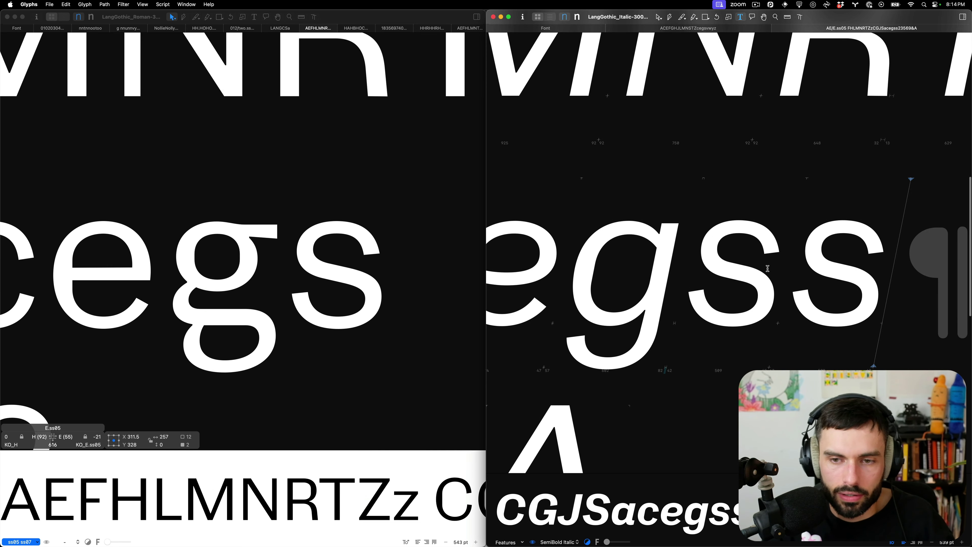
left_click(703, 251)
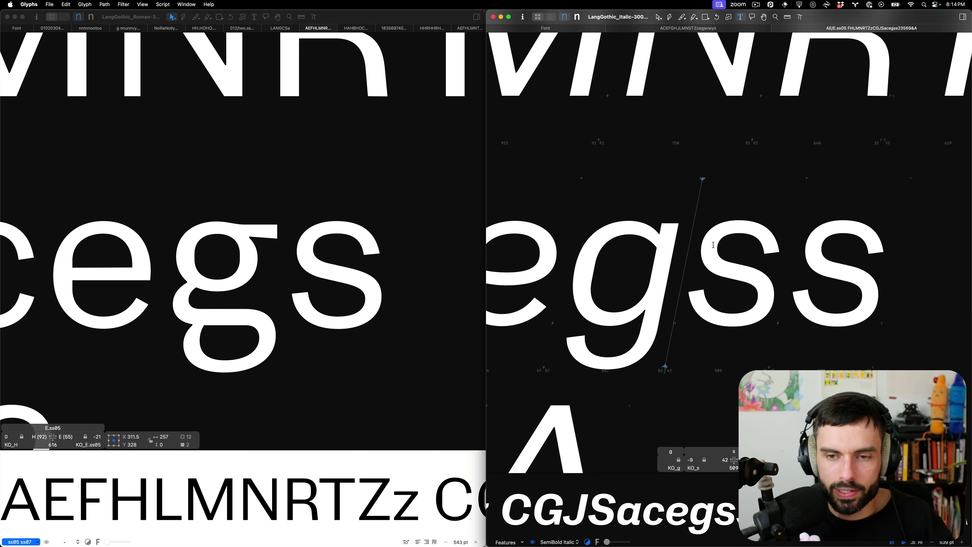
scroll(736, 241, "right", 1)
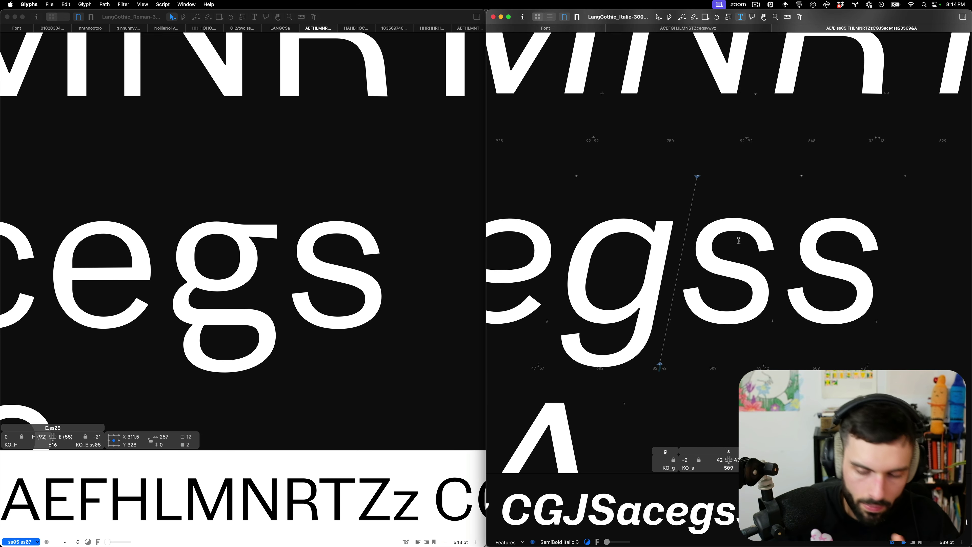
key("Escape")
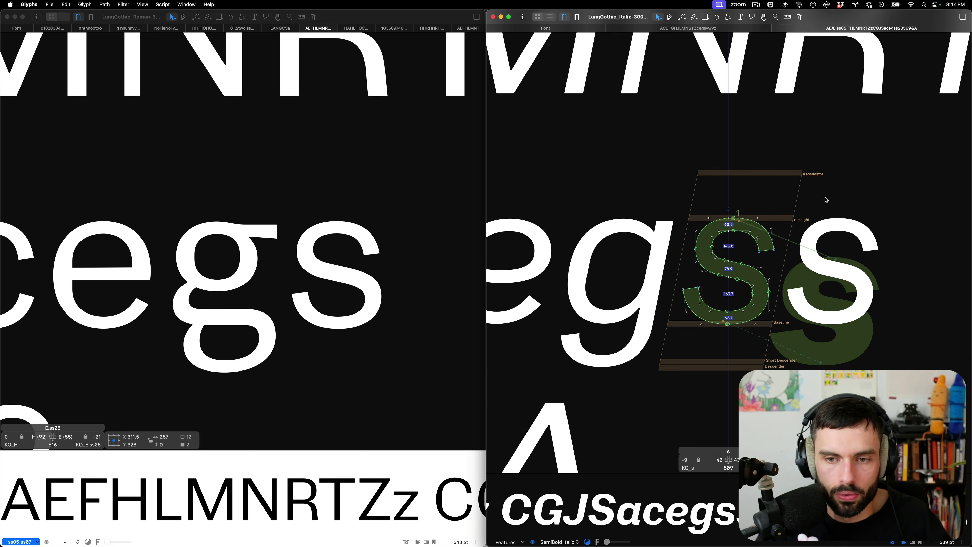
left_click_drag(826, 198, 650, 342)
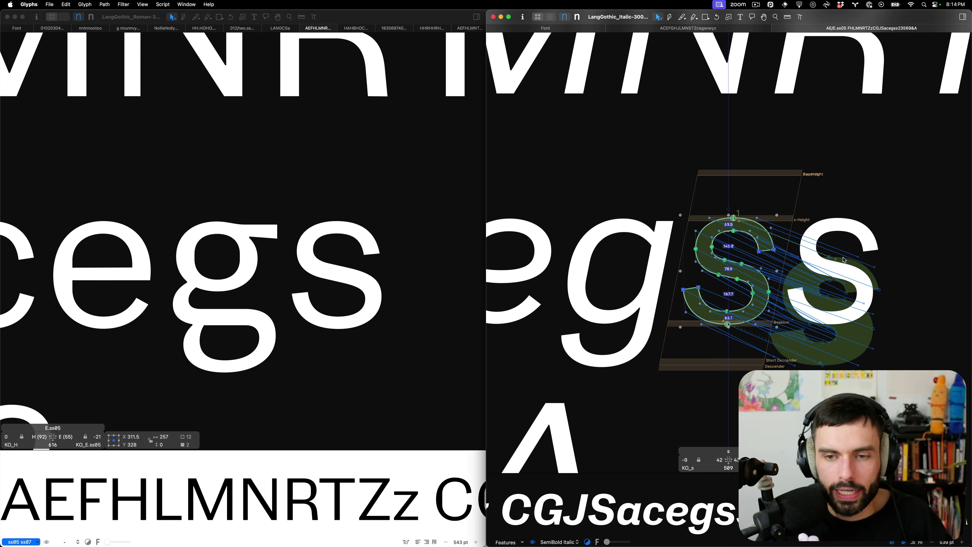
left_click(714, 287)
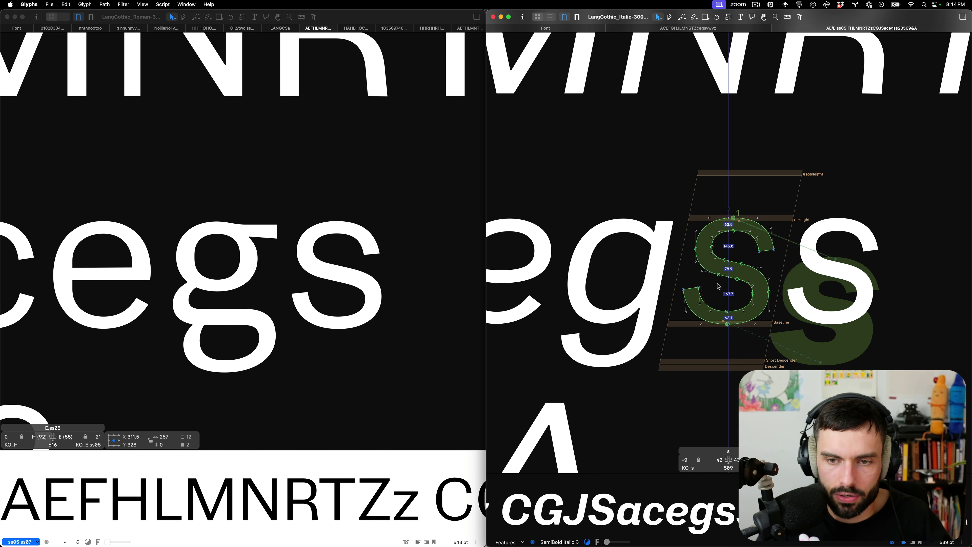
key("super+d")
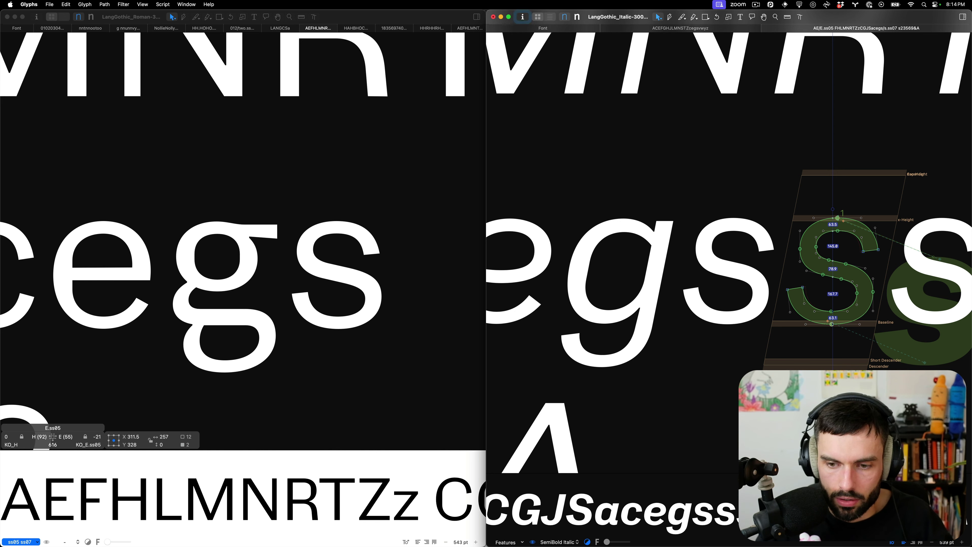
- Undo the node nudges on the original s and switch to VS Code
scroll(828, 344, "right", 3)
scroll(828, 343, "right", 2)
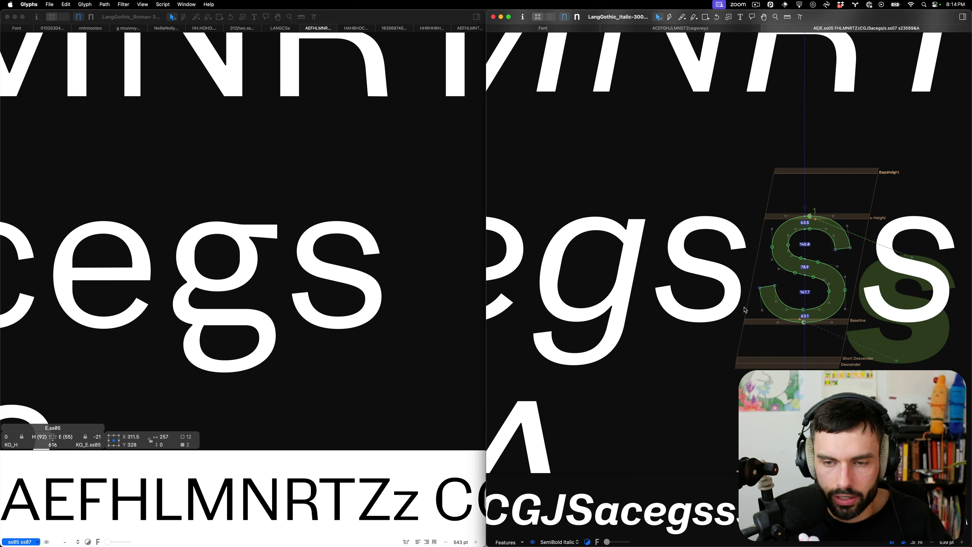
double_click(669, 298)
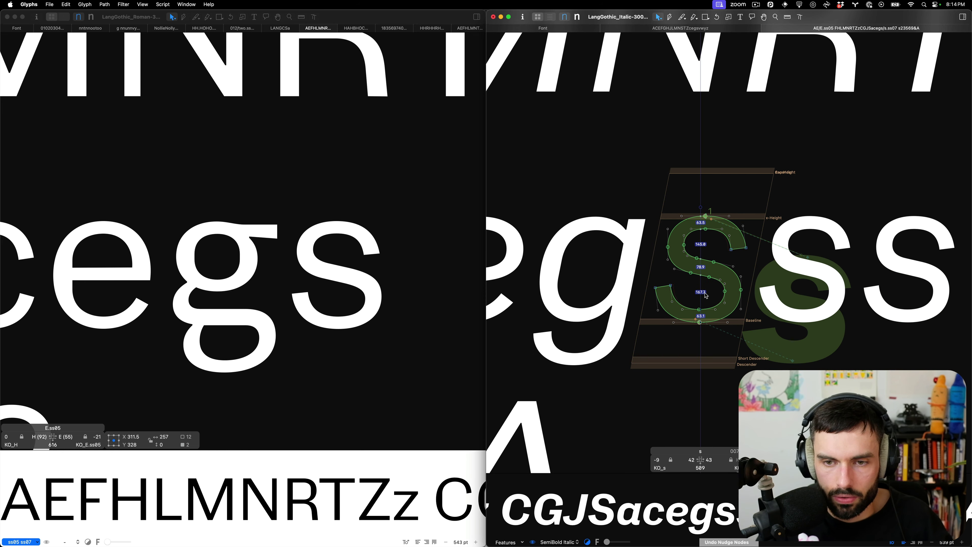
key("super+z")
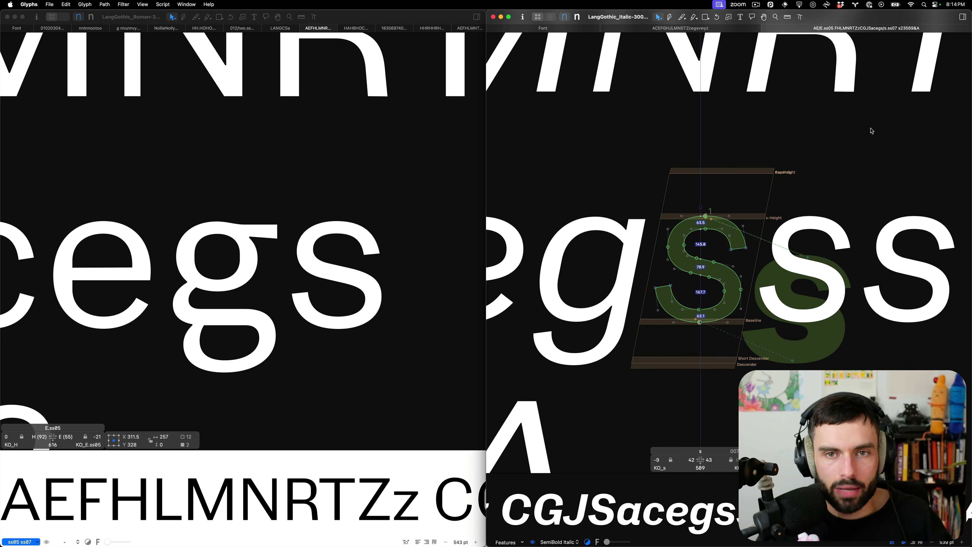
key("cmd+Tab")
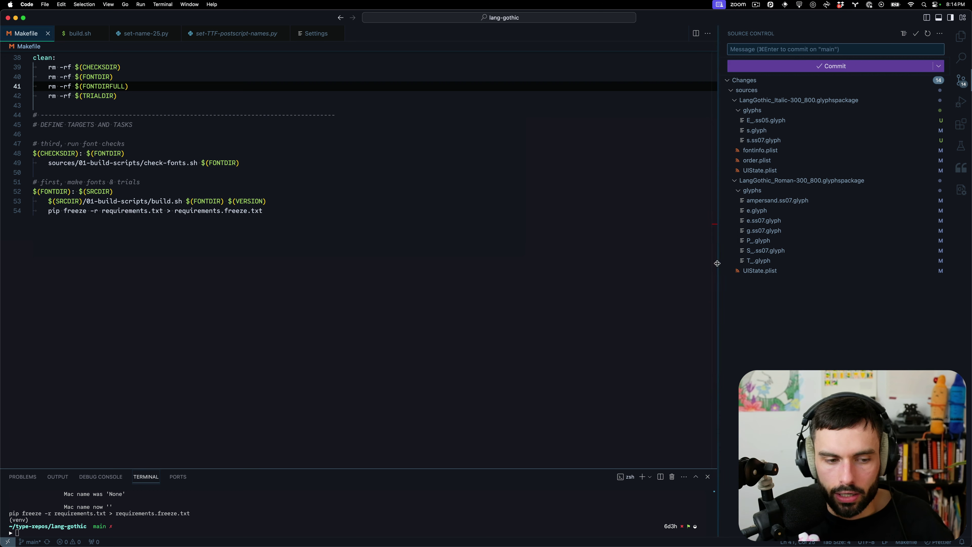
- Review the diffs for s.glyph and the new s.ss07.glyph in Source Control
left_click_drag(718, 264, 609, 266)
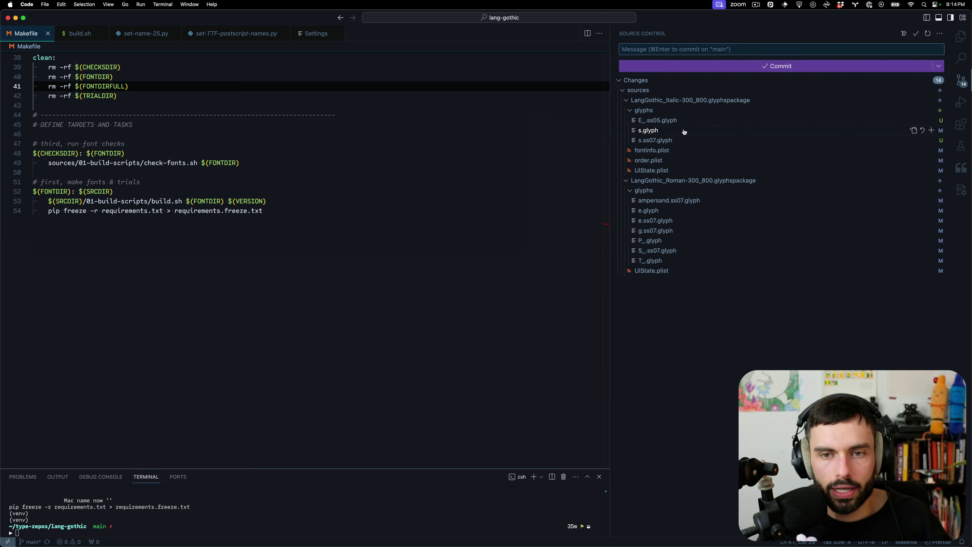
left_click(653, 130)
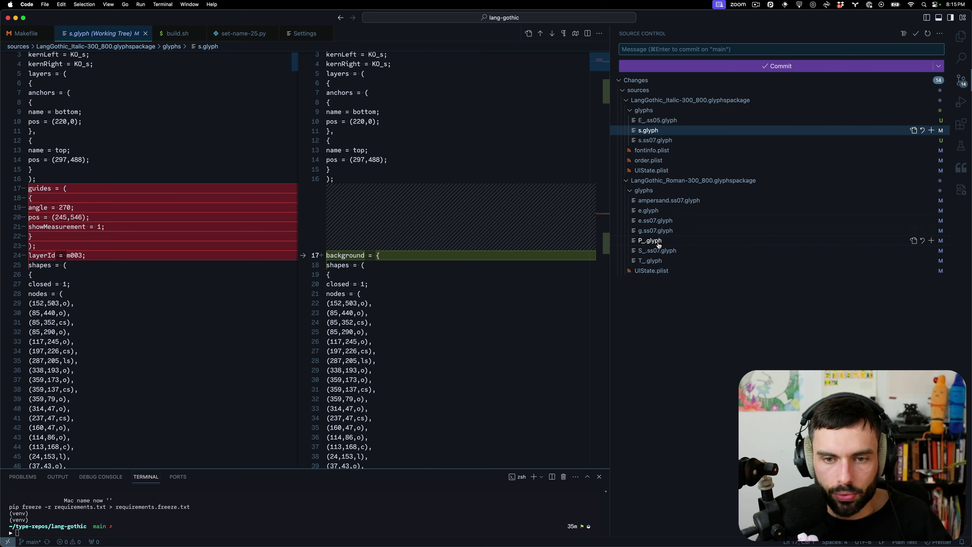
scroll(431, 205, "down", 20)
scroll(431, 205, "down", 20)
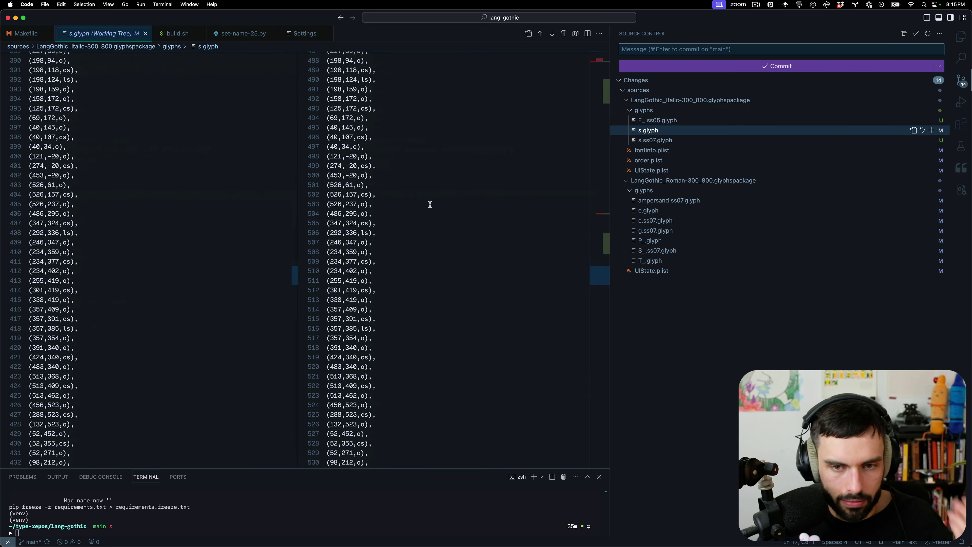
scroll(430, 204, "up", 20)
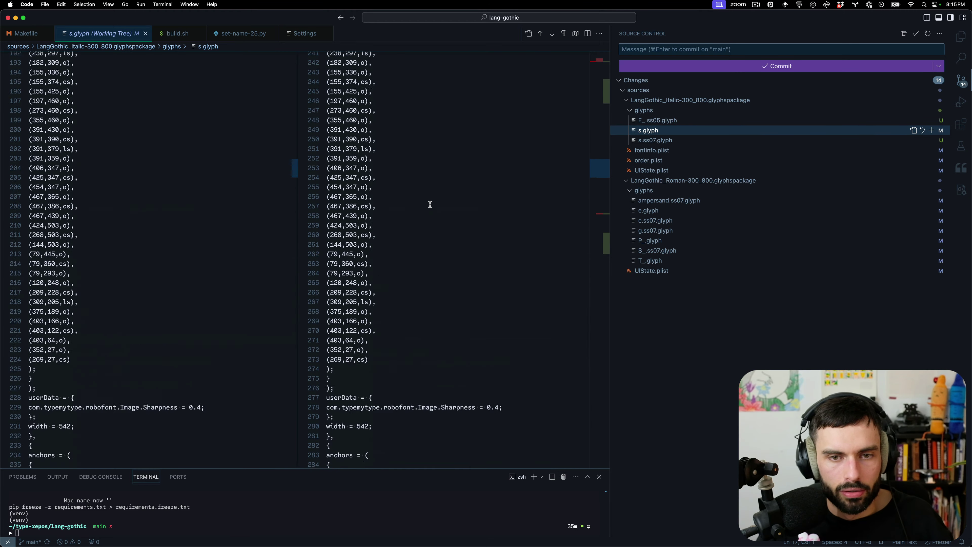
scroll(430, 204, "up", 5)
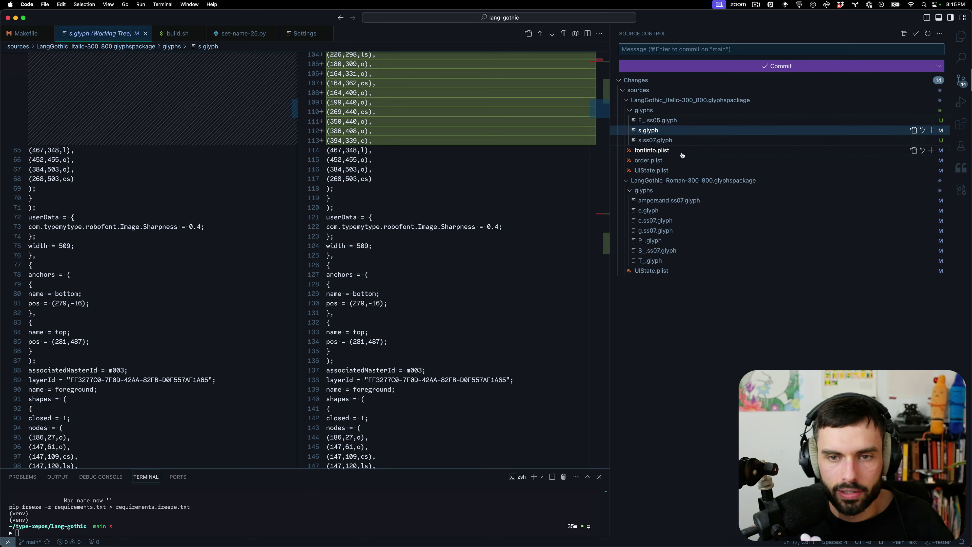
left_click(681, 142)
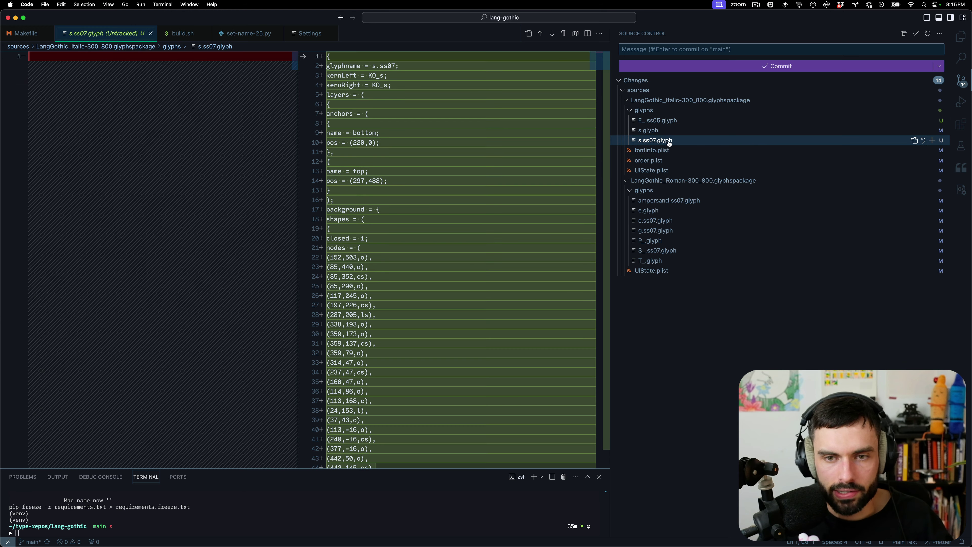
left_click(661, 132)
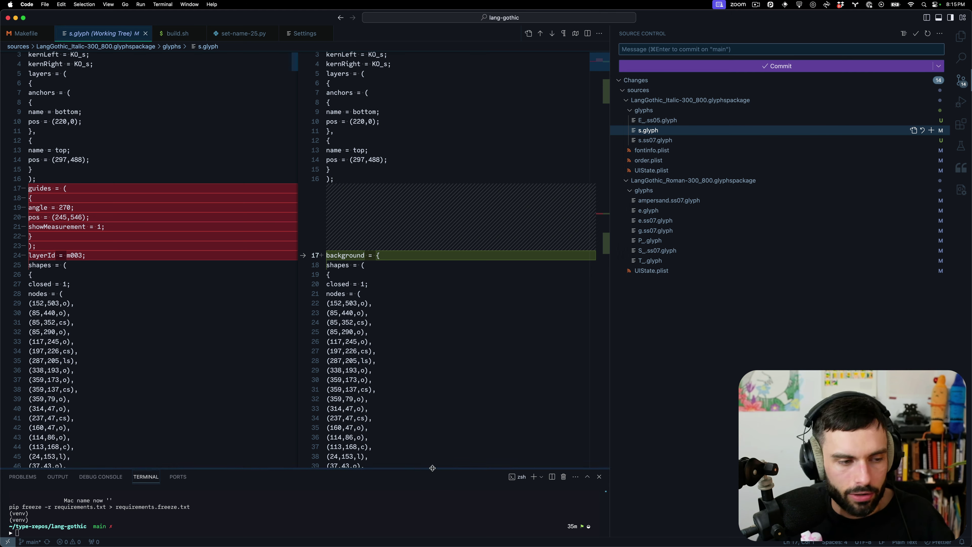
left_click_drag(432, 469, 432, 388)
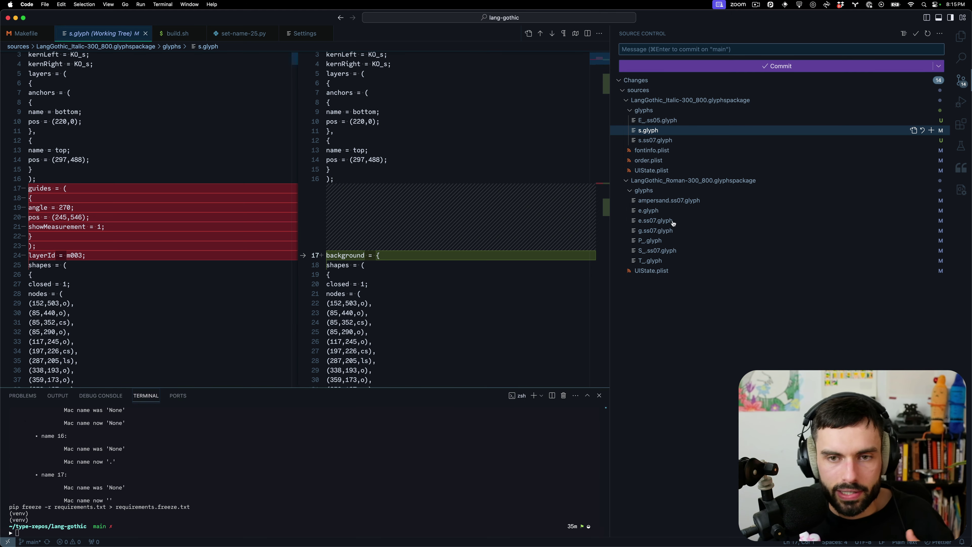
- Discard the changes to s.glyph, then reopen the s outline in Glyphs
left_click(923, 131)
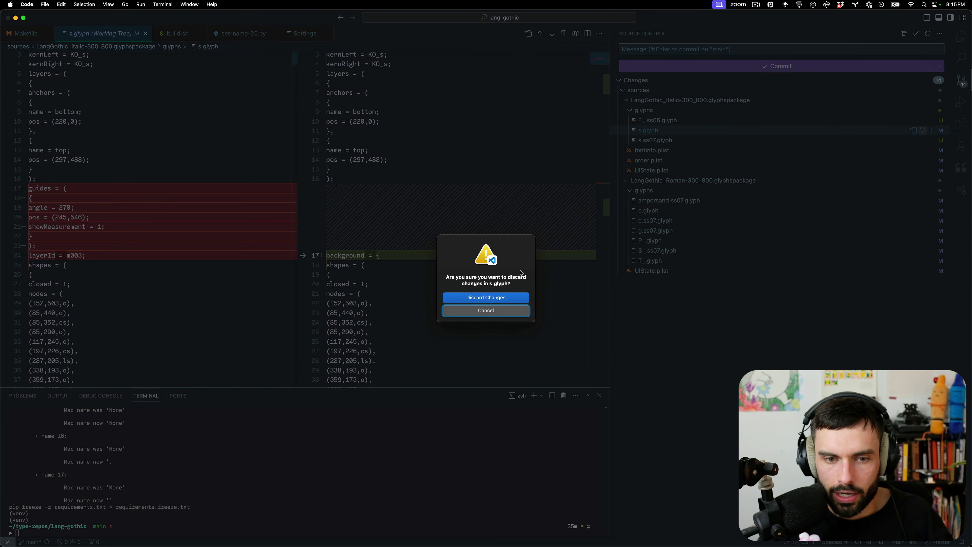
left_click(499, 301)
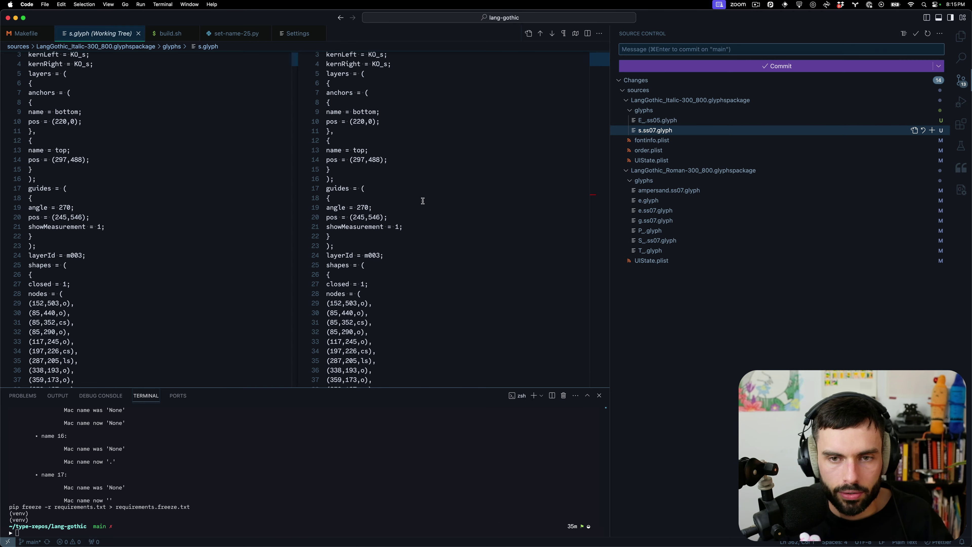
key("super+Tab")
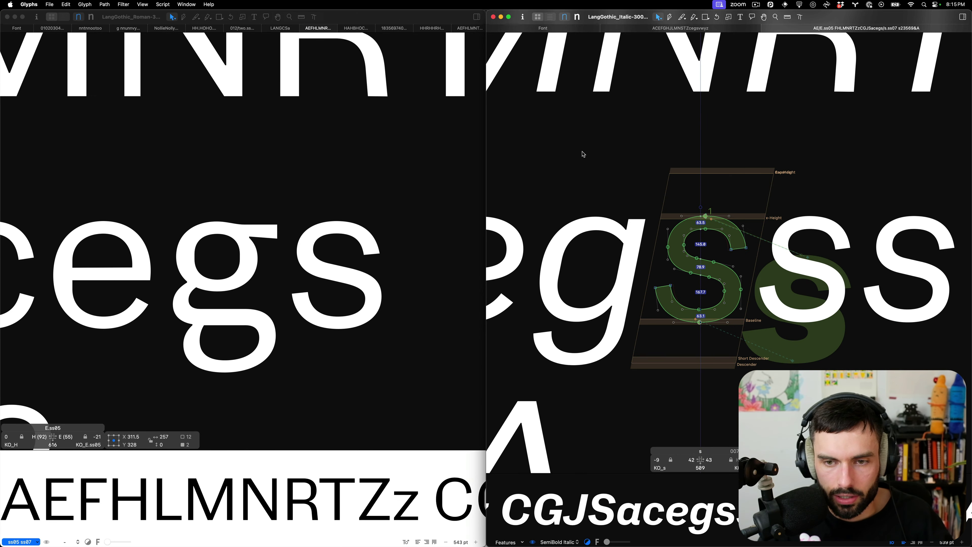
key("t")
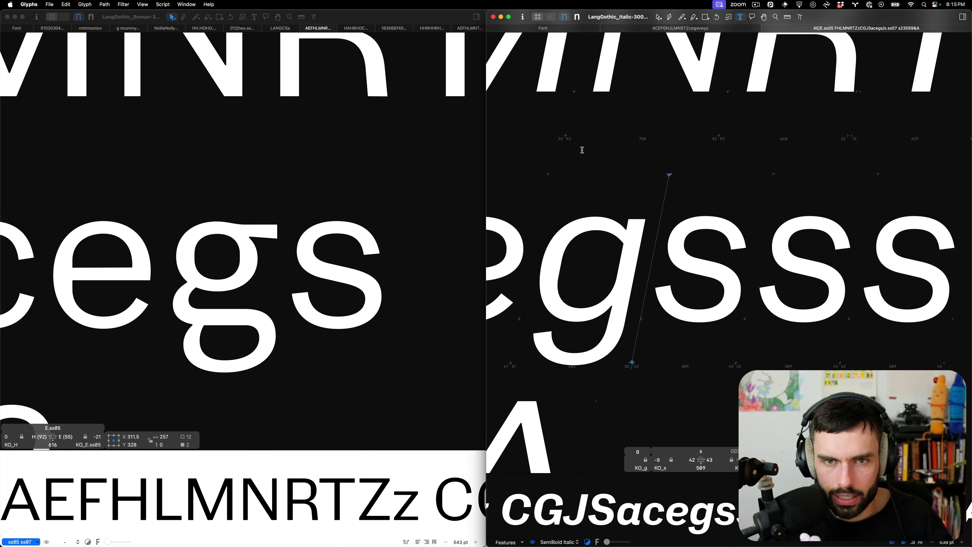
key("Escape")
double_click(733, 200)
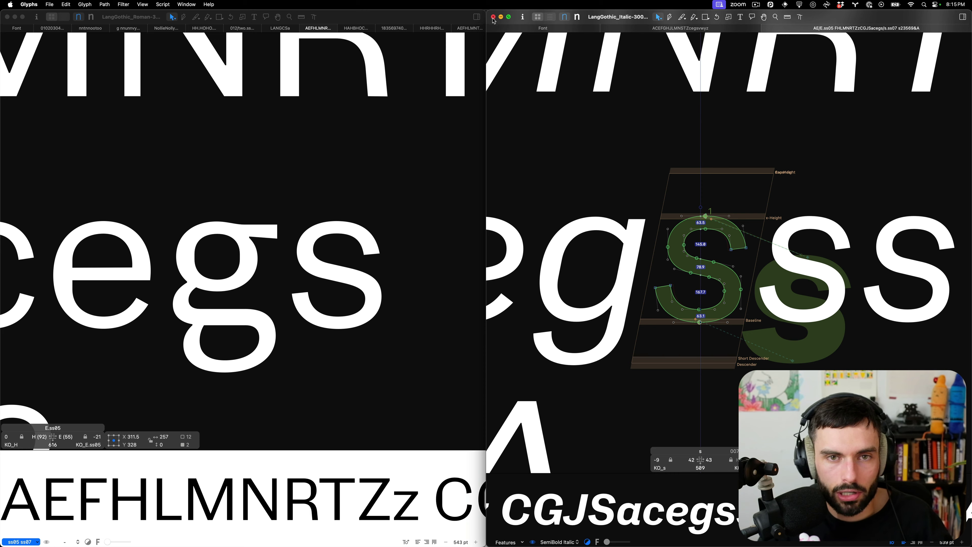
- Reopen LangGothic_Italic-300_800 from recent files, placed on the right half of the screen
left_click(493, 17)
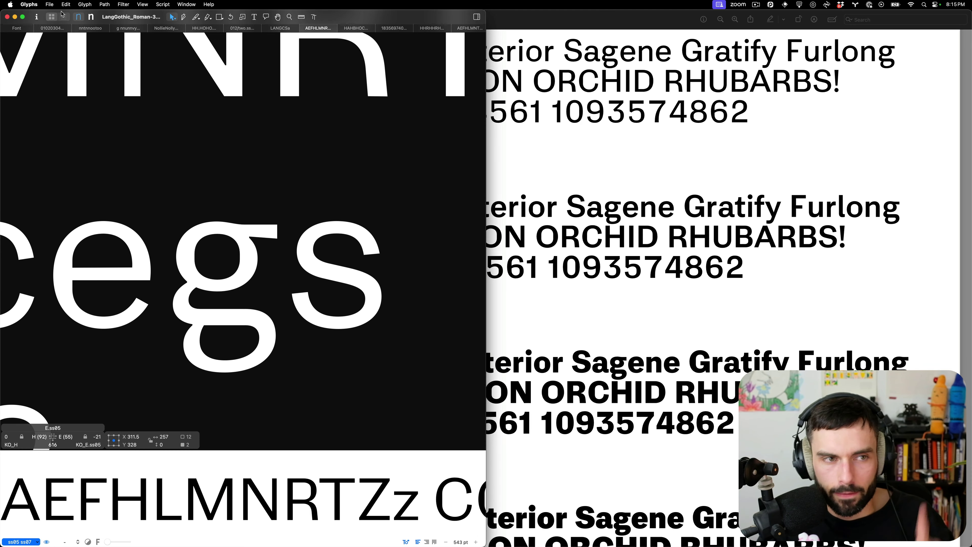
left_click(50, 5)
mouse_move(66, 48)
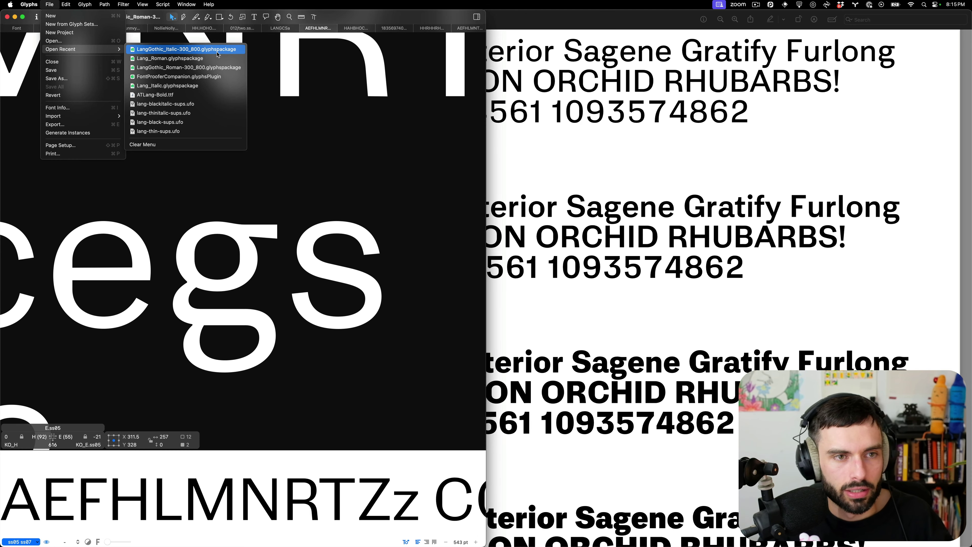
left_click(216, 50)
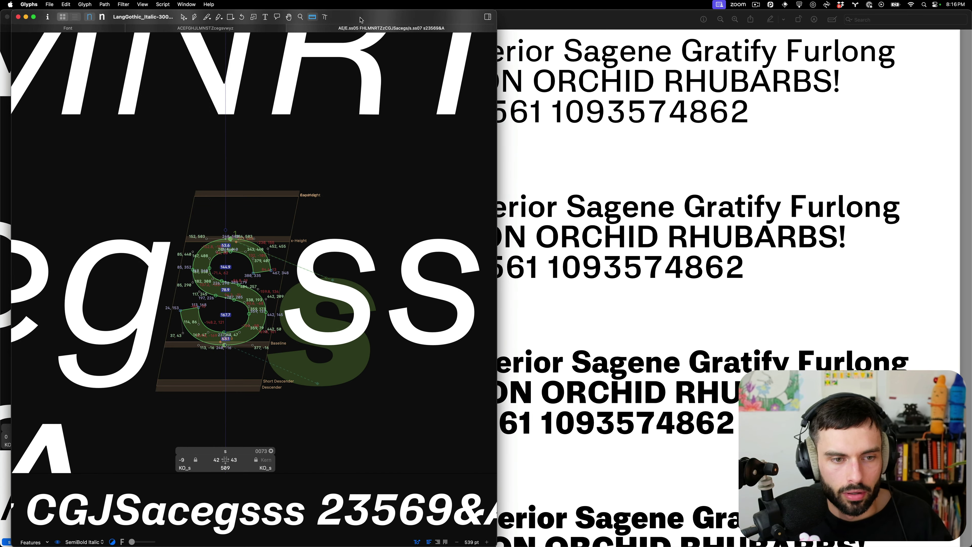
key("ctrl+alt+Right")
- Show the italic proof text in its bold master
key("t")
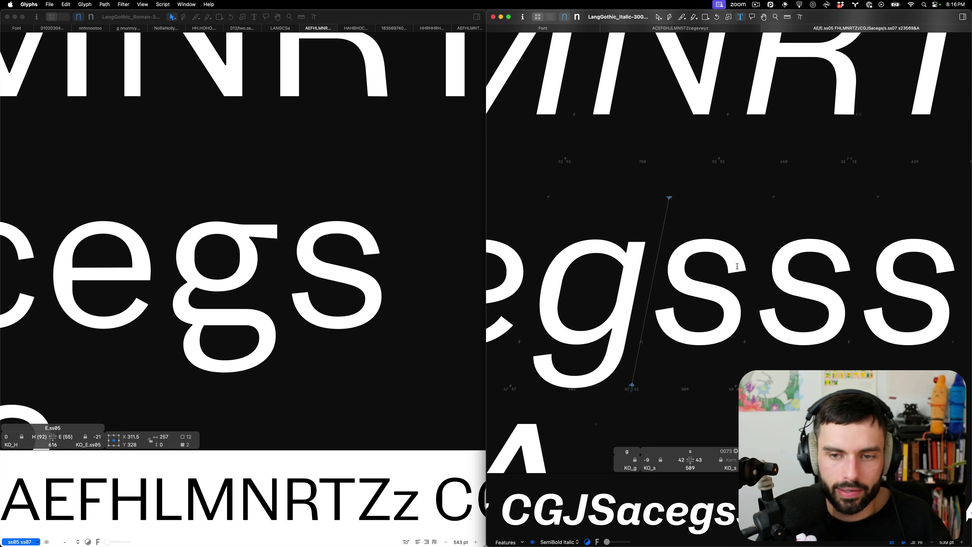
key("super+2")
left_click(759, 286)
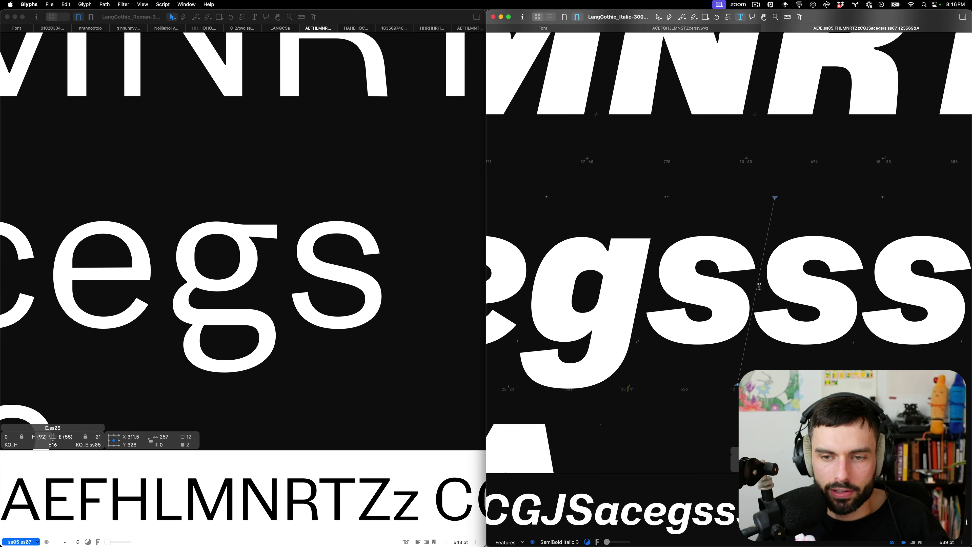
left_click(667, 248)
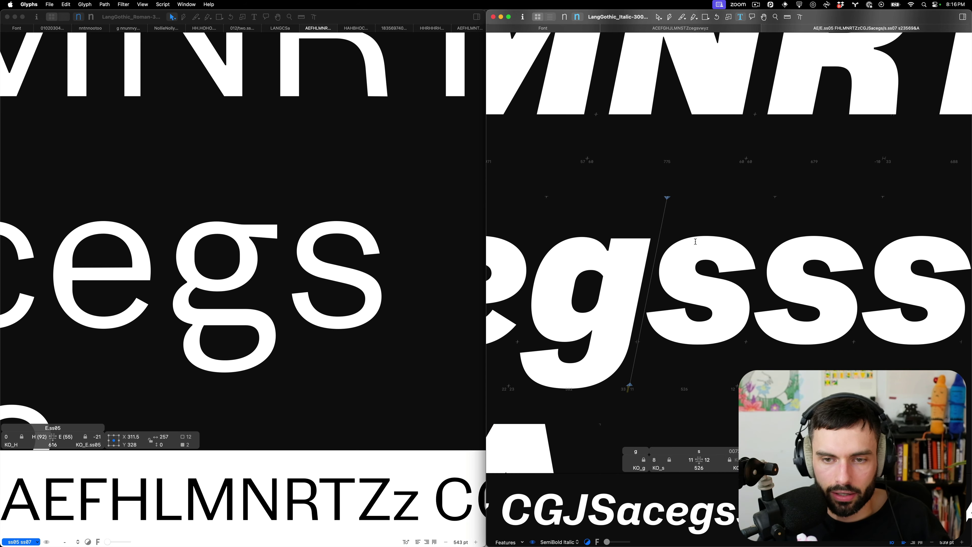
key("super+Tab")
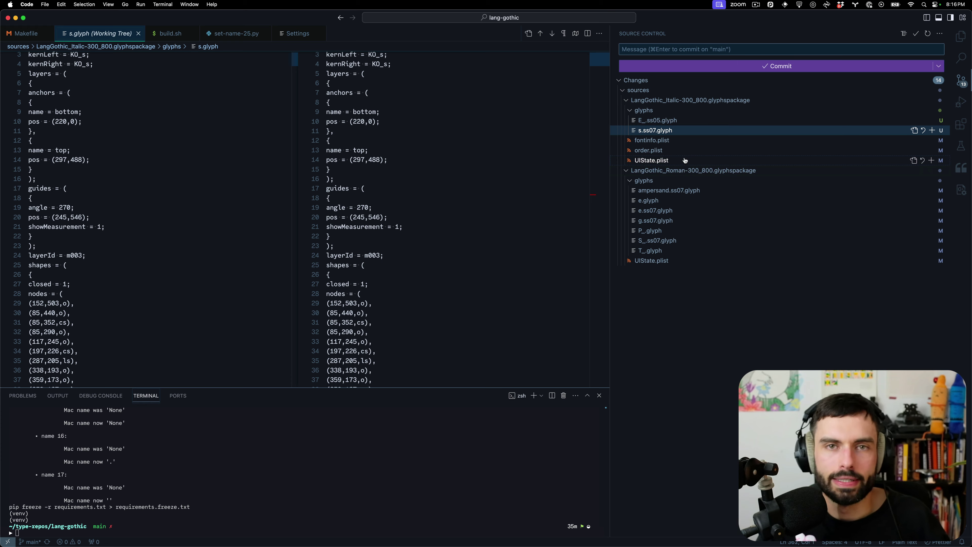
key("super+Tab")
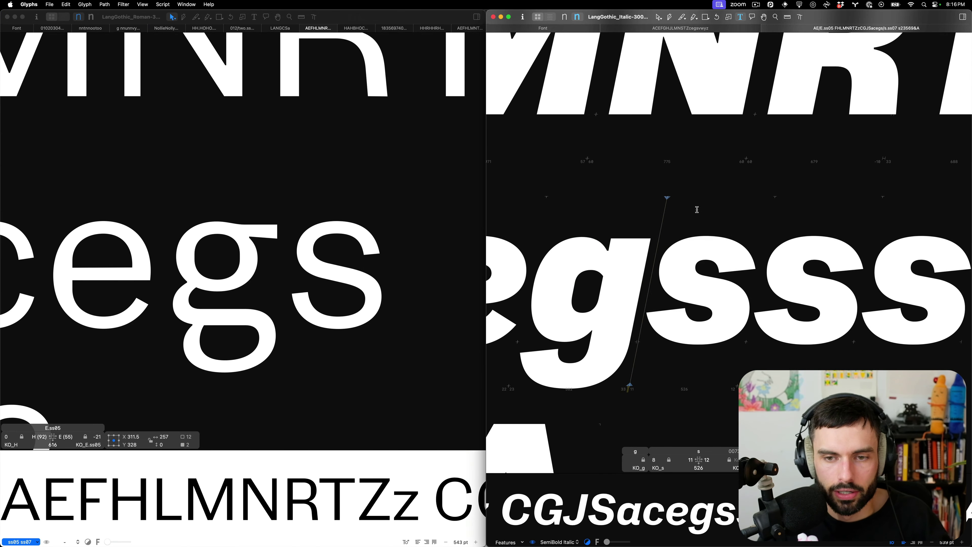
- Zoom in and out on the bold italic s forms, then set the Roman window to its bold master
scroll(706, 297, "up", 5)
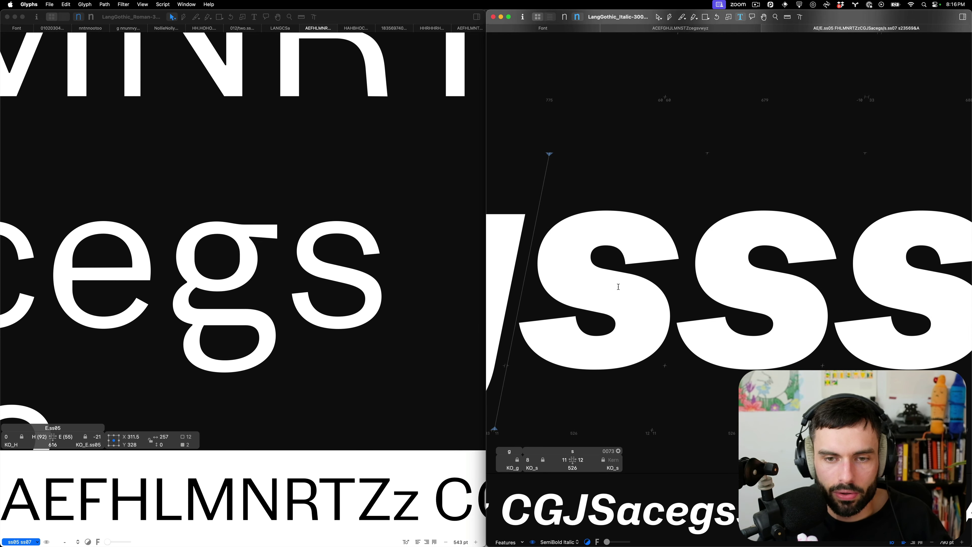
scroll(618, 287, "down", 10)
scroll(624, 286, "left", 2)
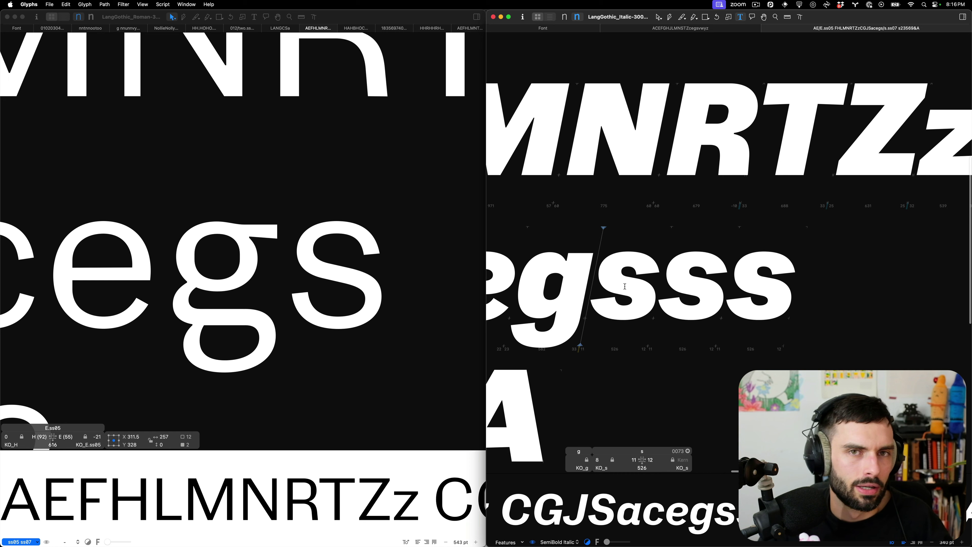
scroll(812, 288, "up", 3)
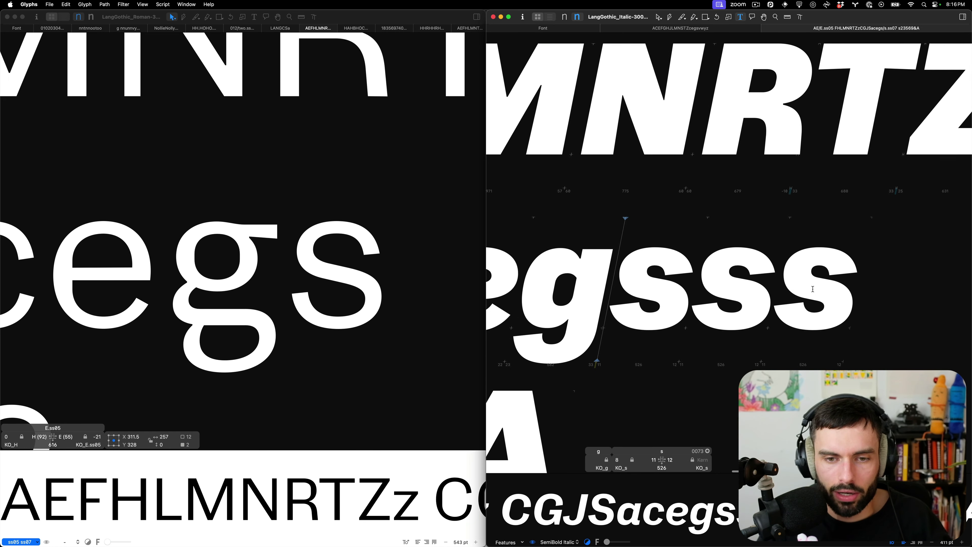
scroll(813, 288, "down", 6)
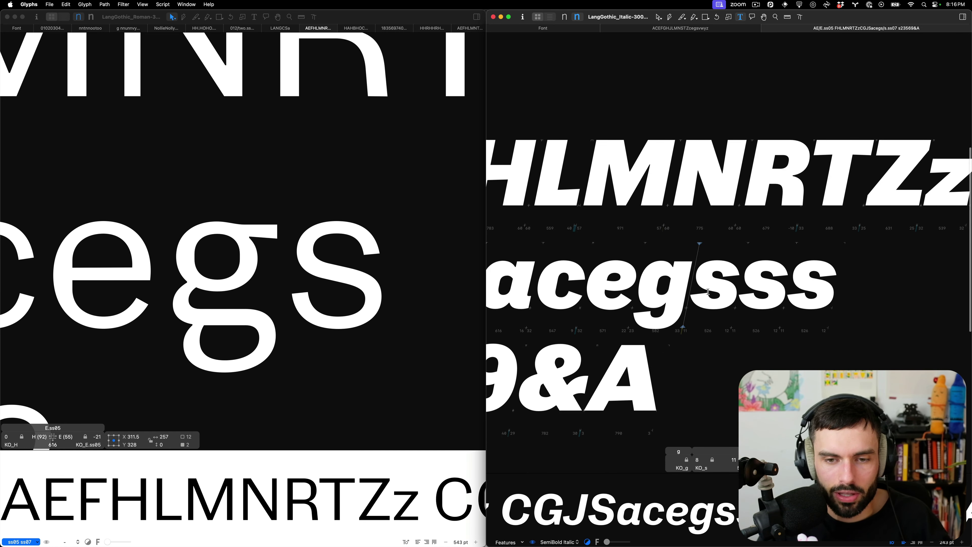
scroll(708, 292, "up", 5)
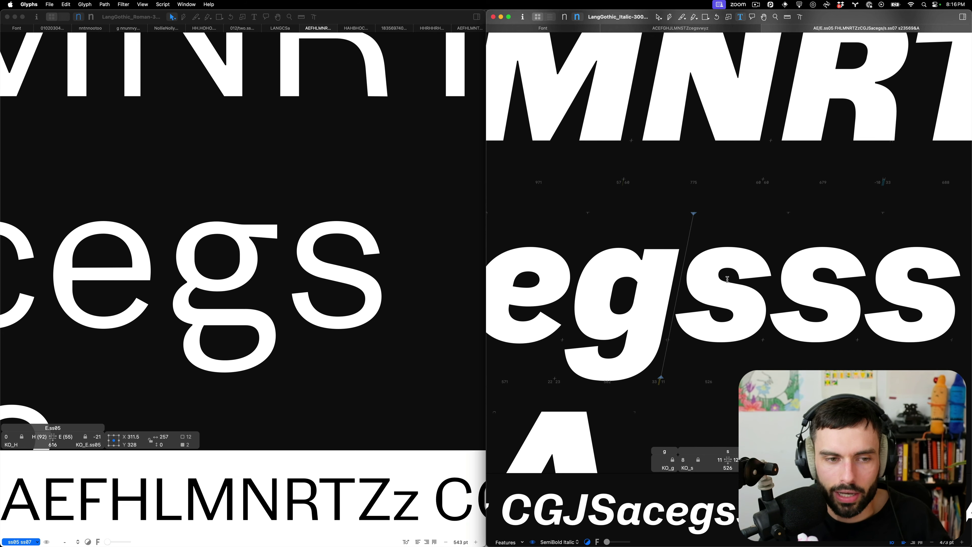
scroll(767, 287, "down", 6)
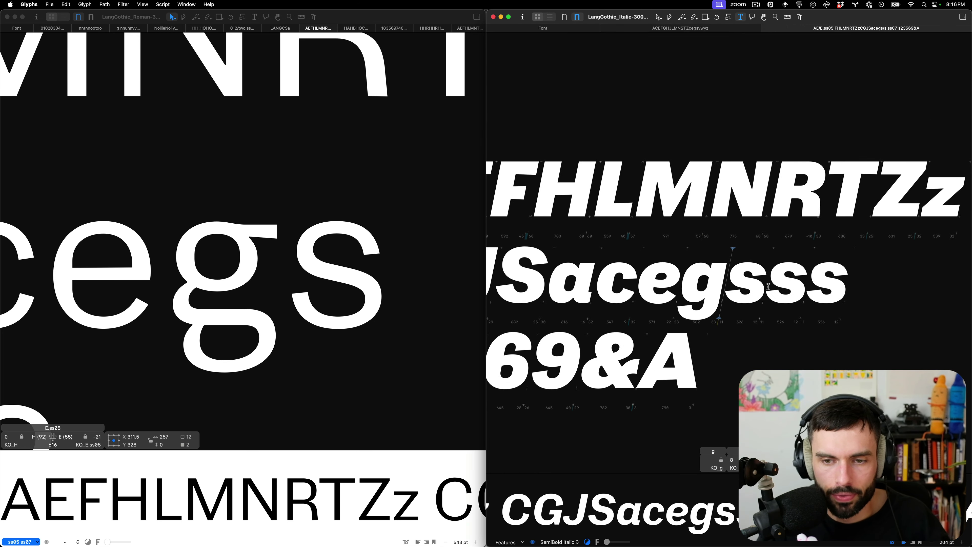
scroll(767, 286, "up", 12)
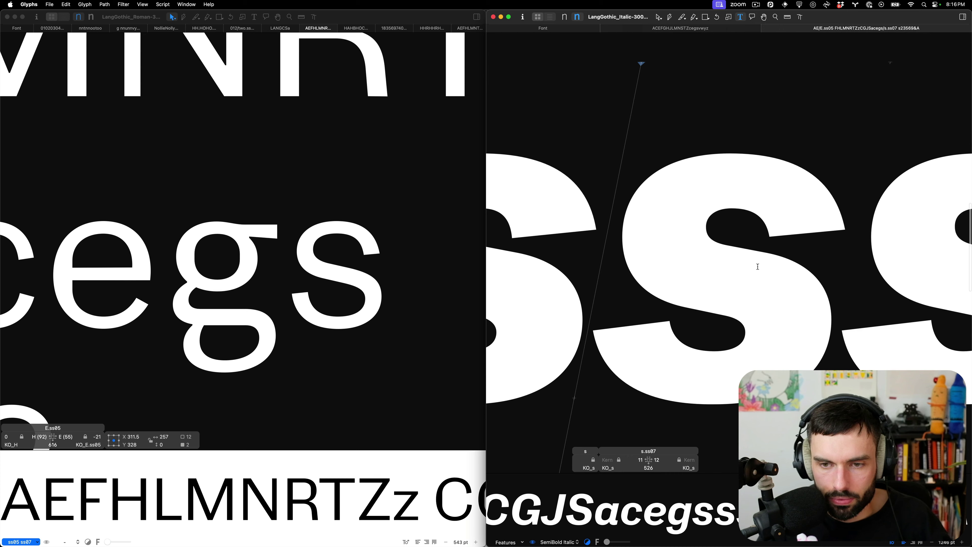
scroll(753, 263, "down", 2)
key("super+grave")
key("super+3")
- Nudge the s.ss07 inner top node slightly right
double_click(752, 241)
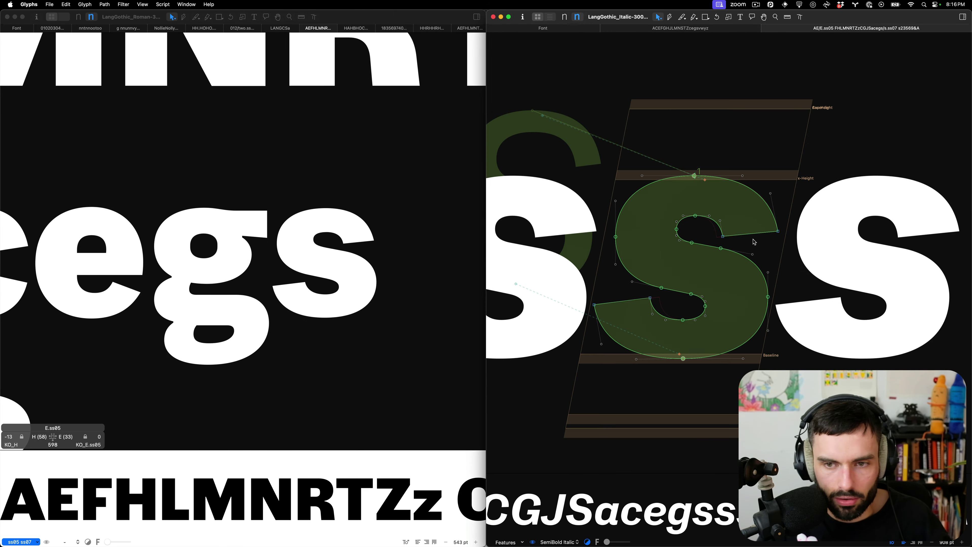
left_click(722, 237)
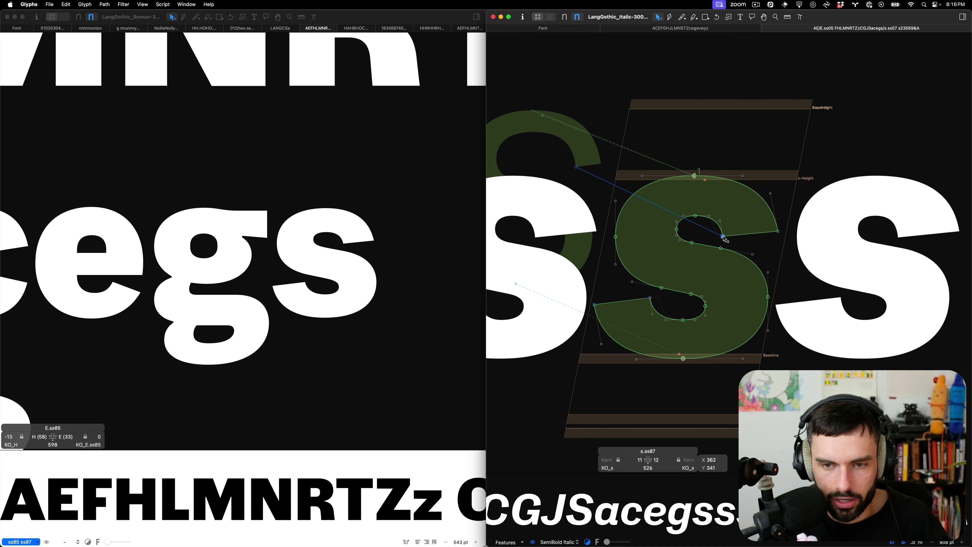
left_click_drag(723, 237, 724, 238)
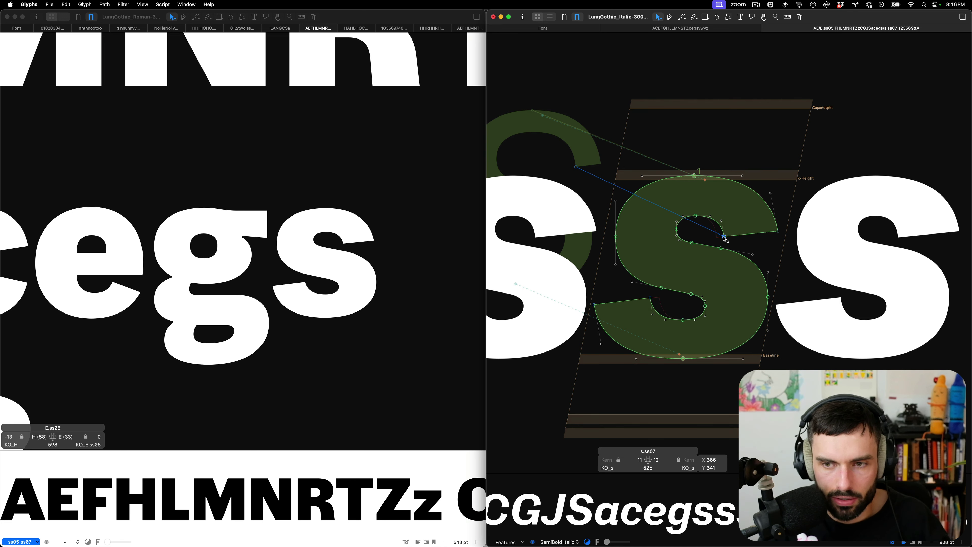
- Insert the s.ss07 glyph into the italic test string via glyph search
key("t")
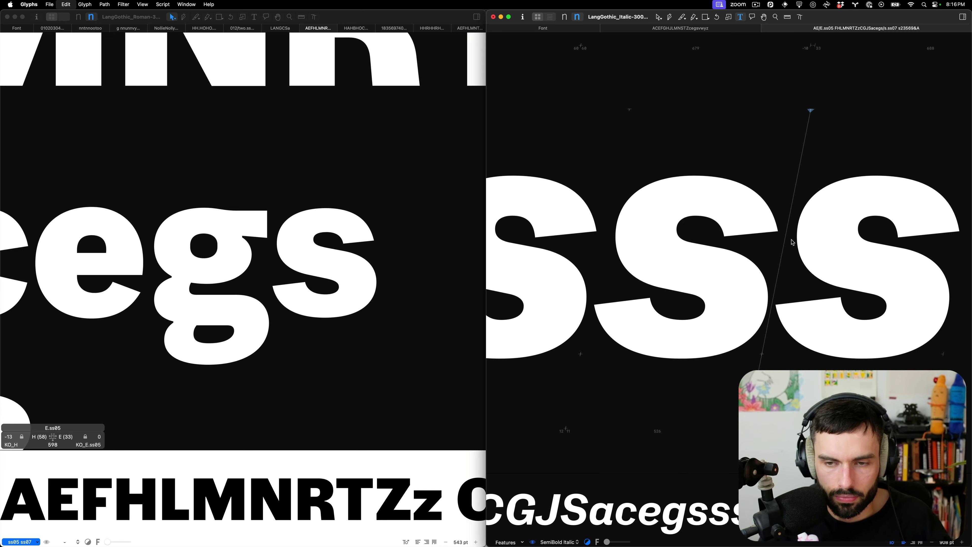
key("super+f")
type("ss")
key("BackSpace")
type(".")
key("Return")
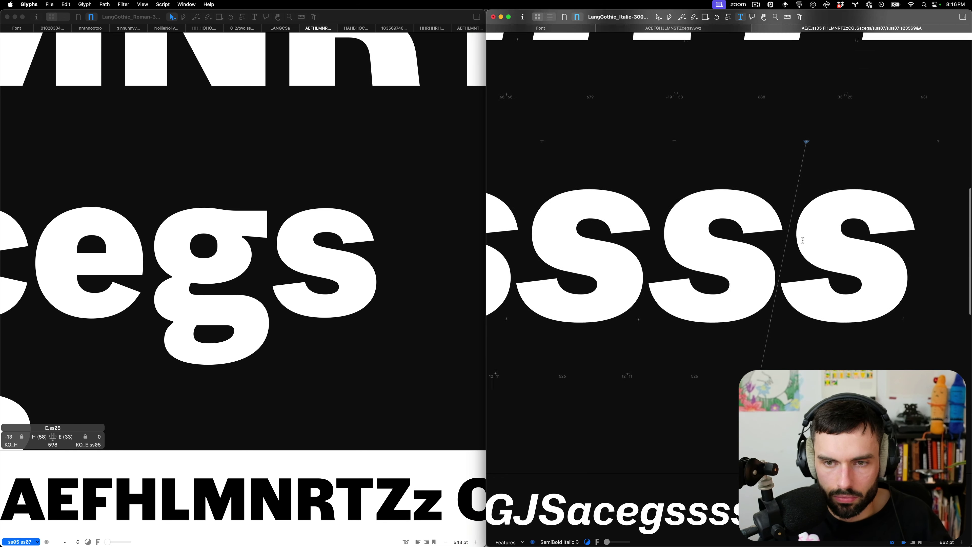
- Check the s.ss07 node coordinates and nudge its lower-left curve node left and down
scroll(891, 239, "up", 5)
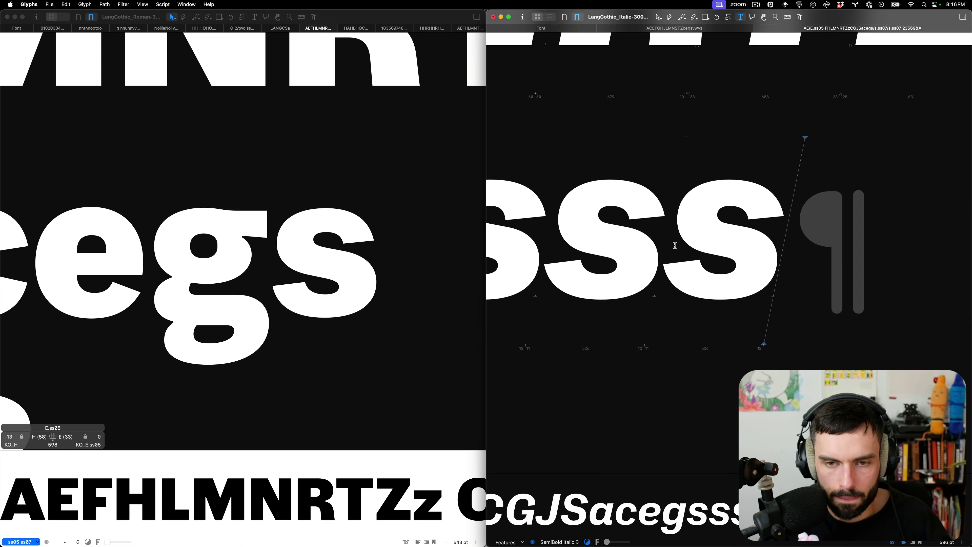
key("Escape")
scroll(614, 247, "down", 2)
key("l")
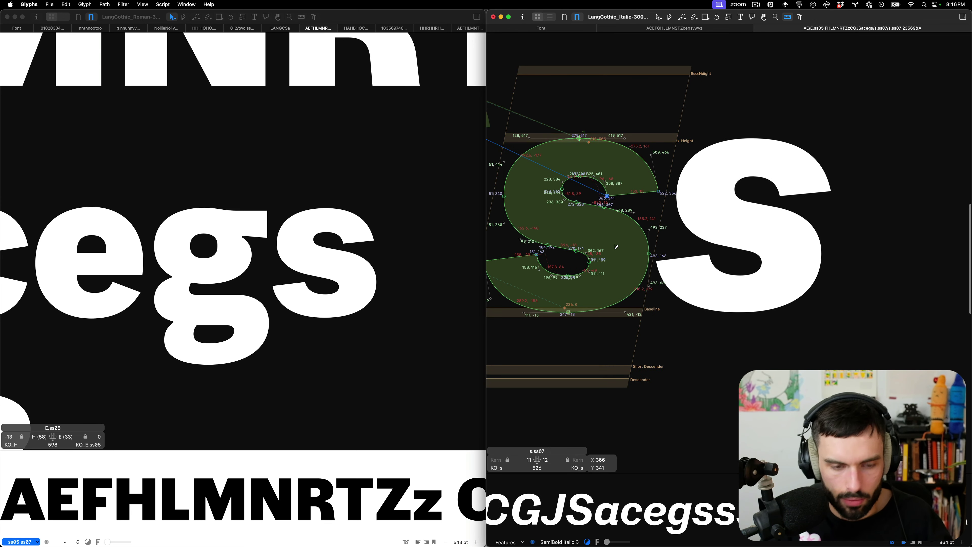
key("v")
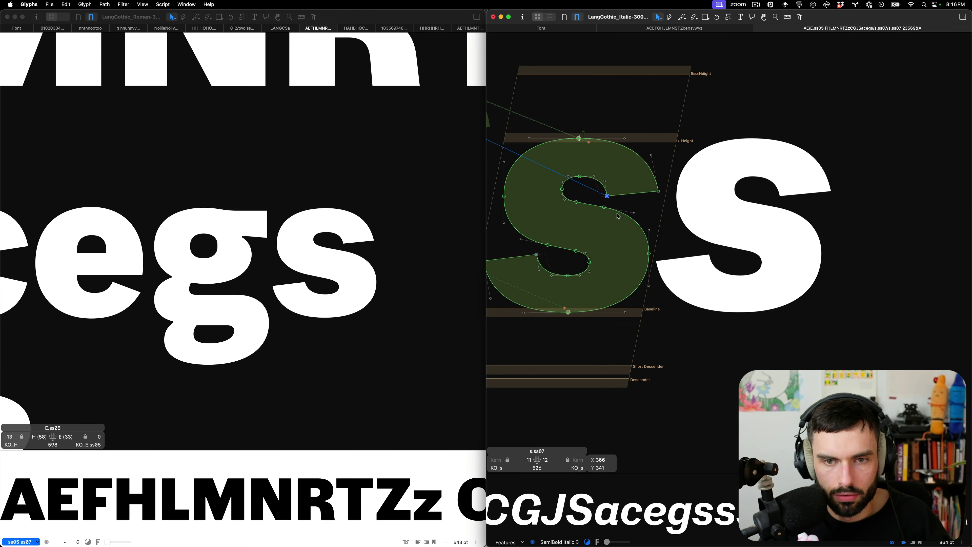
left_click(585, 189)
left_click_drag(585, 193, 577, 173)
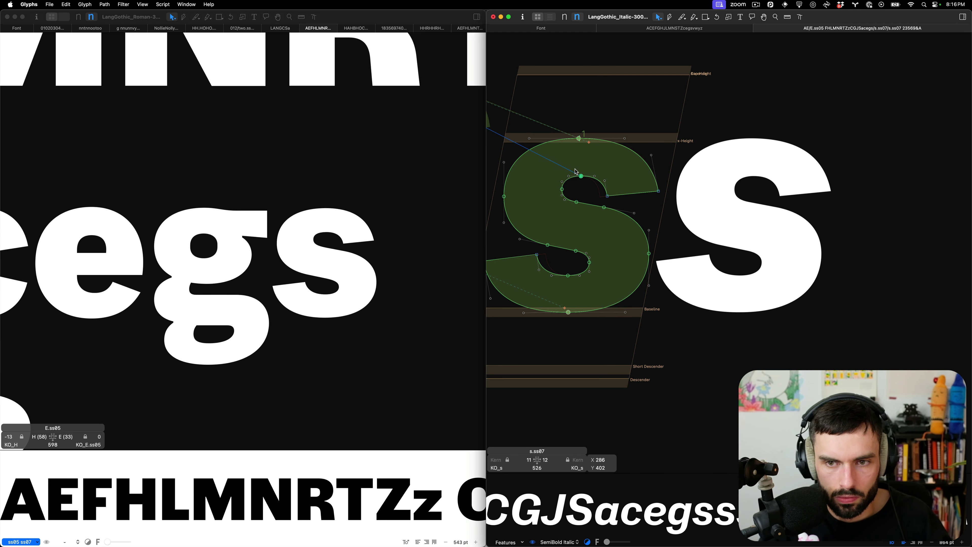
left_click(537, 254)
key("Left")
key("Left")
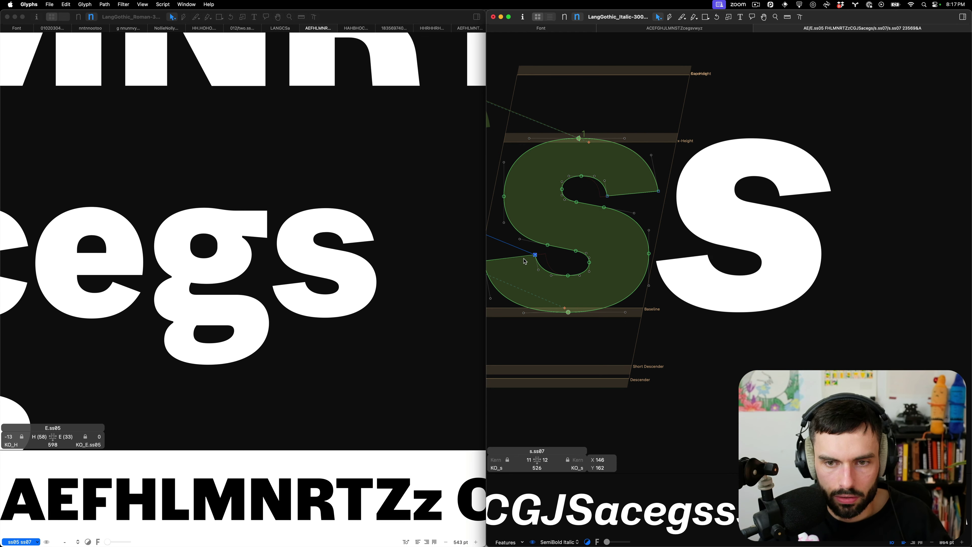
key("Left")
key("Left")
key("Down")
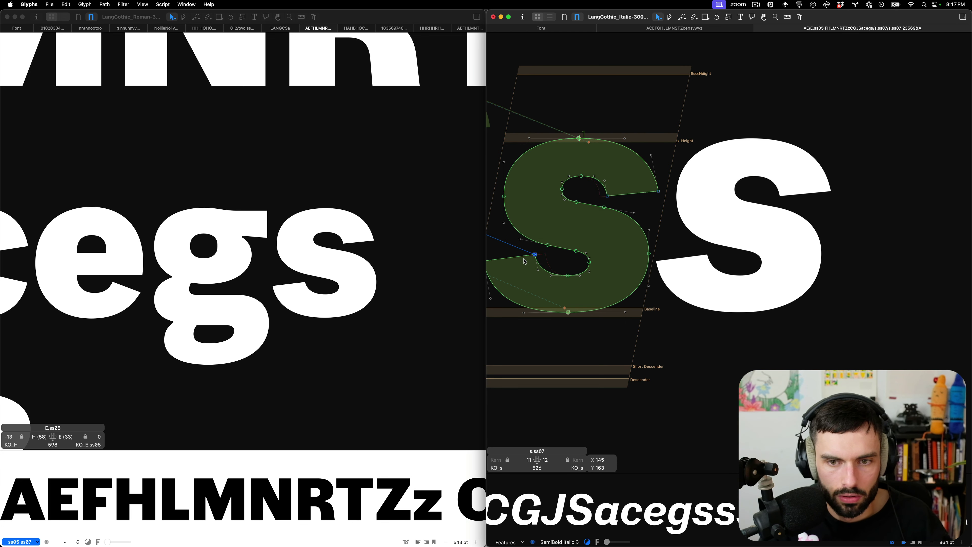
key("Left")
key("Down")
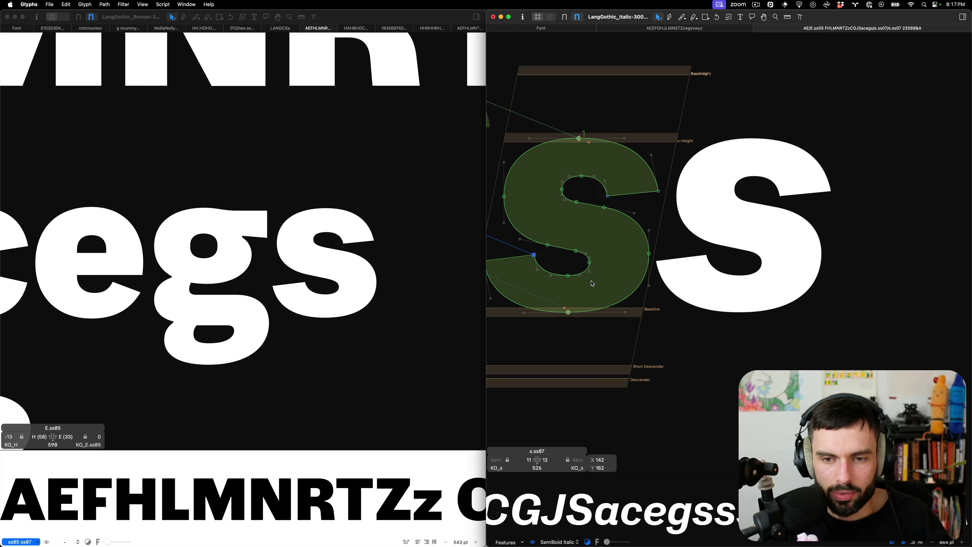
- Preview the revised s.ss07 in the test string at different zoom levels, then switch to VS Code
left_click_drag(575, 270, 558, 338)
key("t")
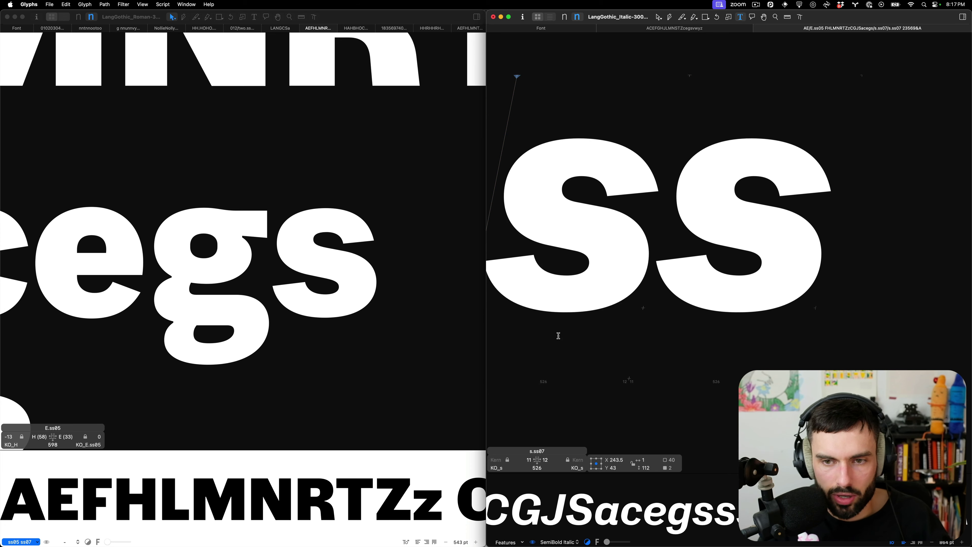
key("super+minus")
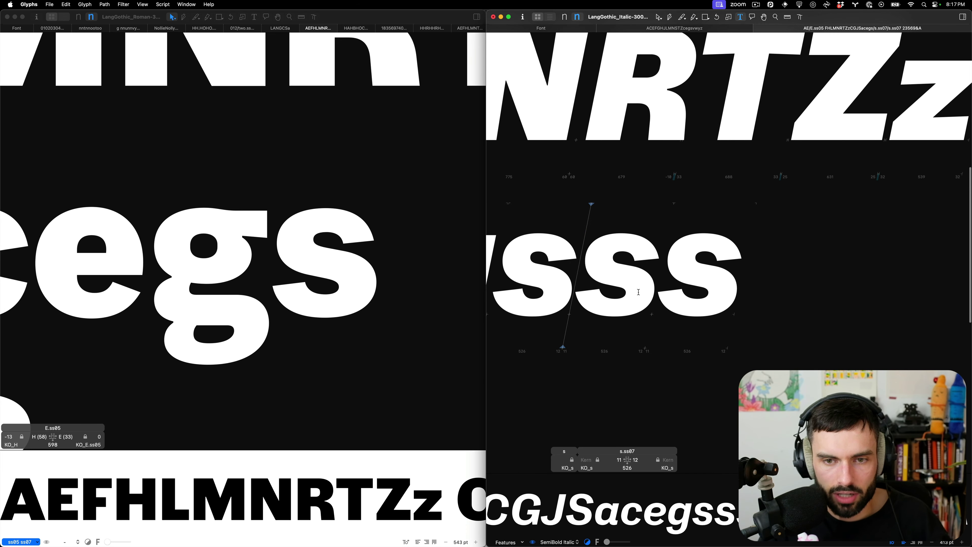
key("super+plus")
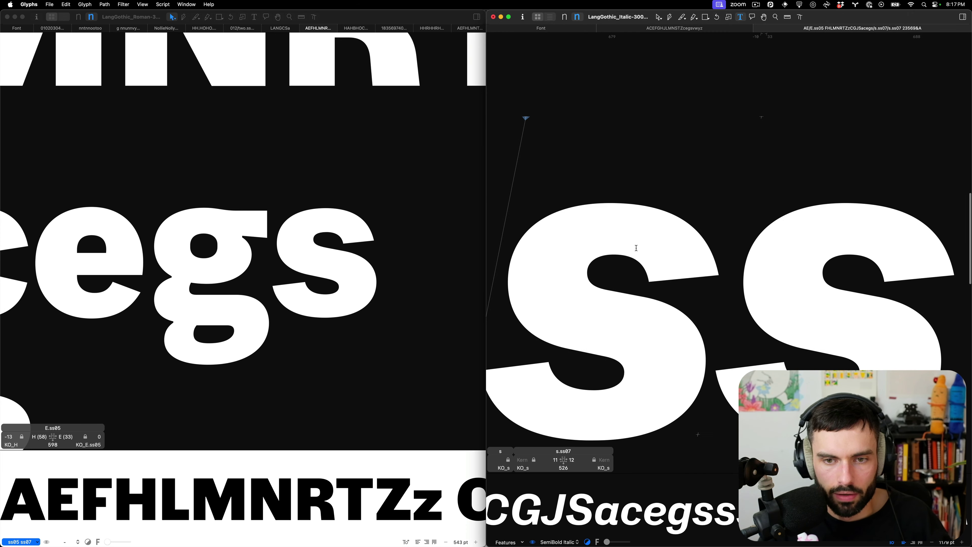
key("Escape")
left_click(709, 157)
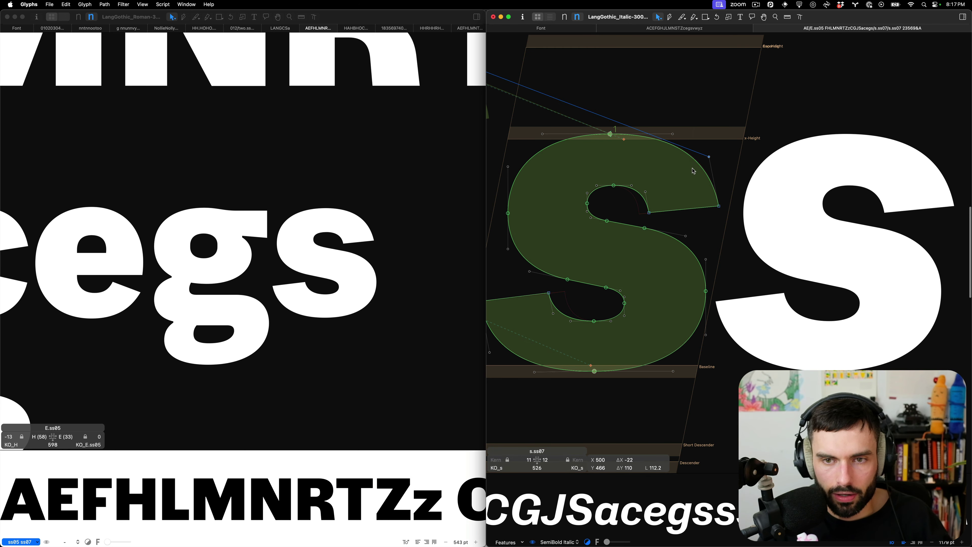
key("t")
key("super+minus")
key("super+minus")
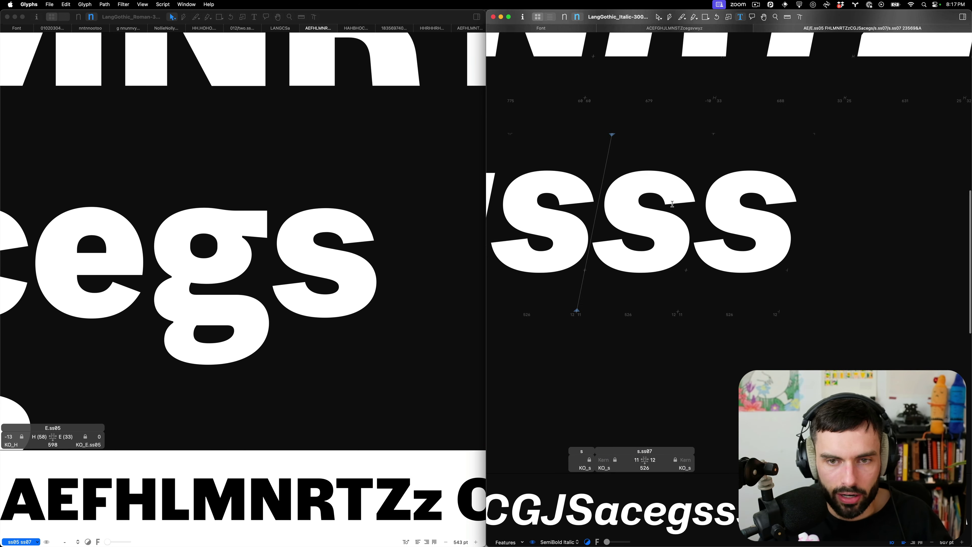
left_click(190, 529)
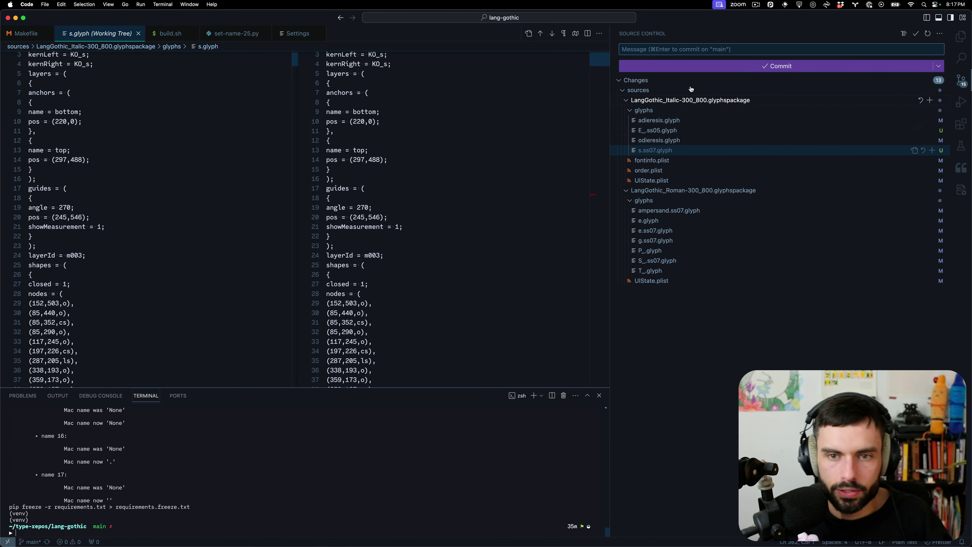
- Commit the changes as 'starting to move low-flair experiment into italic source'
left_click(708, 49)
type("sta")
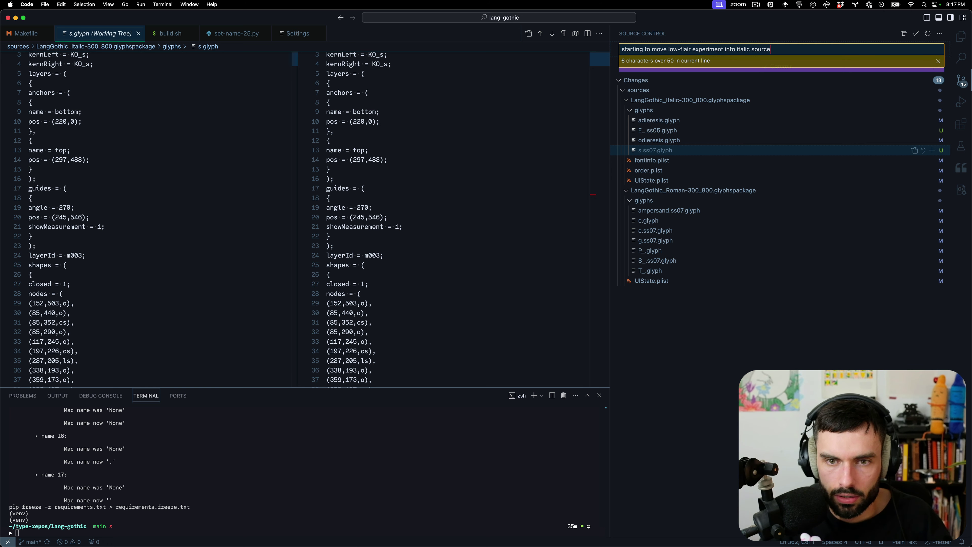
key("super+Return")
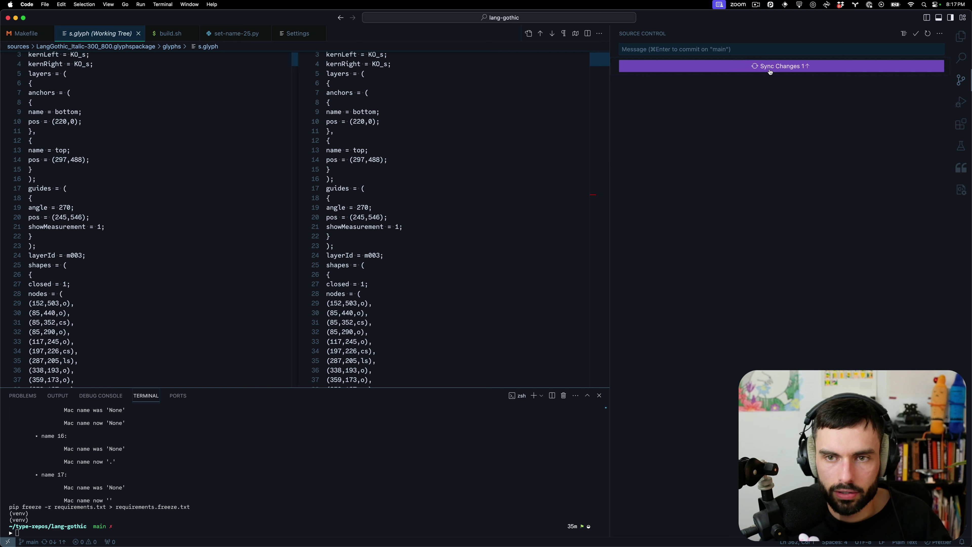
- Run 'make clean && make' in the terminal to rebuild the fonts
left_click(220, 528)
type("make clean && make")
key("Return")
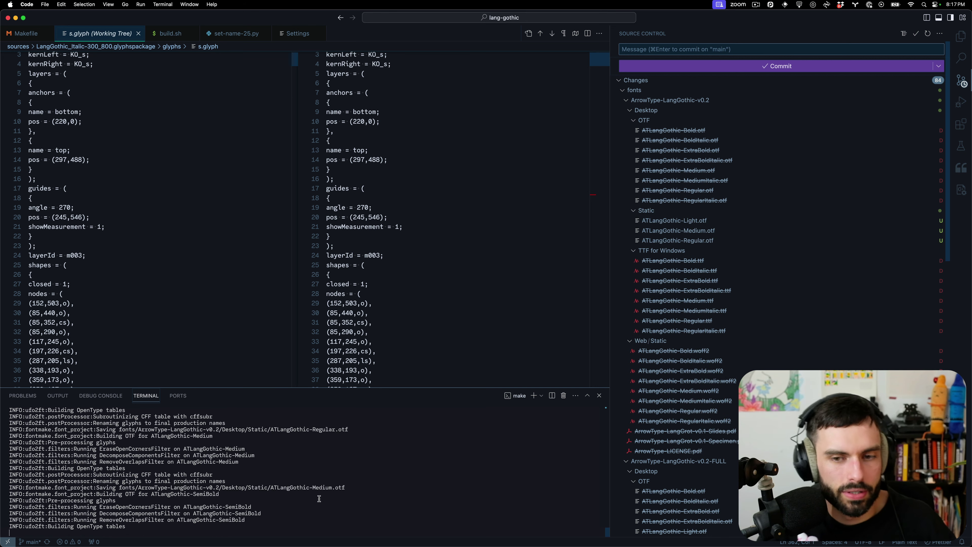
- Enlarge the terminal panel to follow the make output until the build finishes
left_click_drag(437, 387, 439, 236)
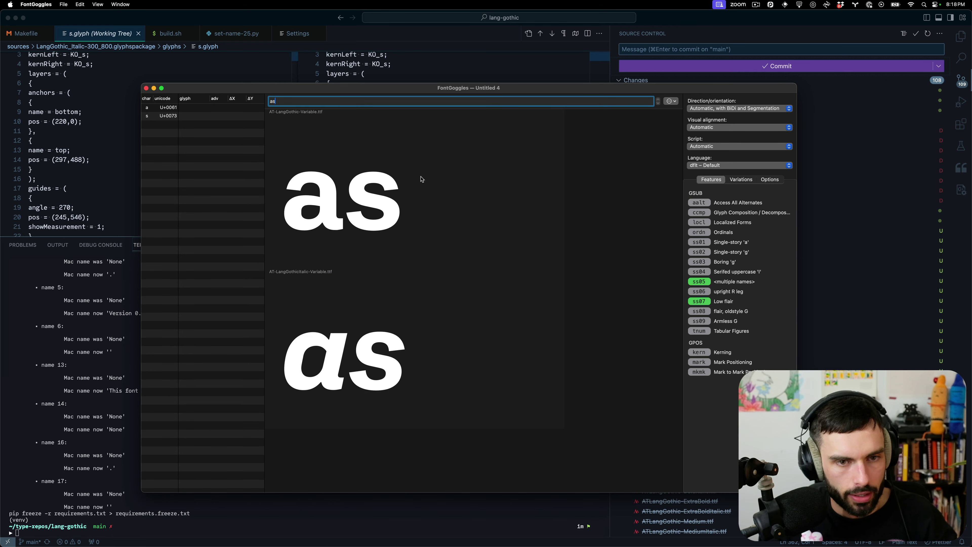
- Reload the rebuilt Roman and Italic fonts in FontGoggles
right_click(441, 333)
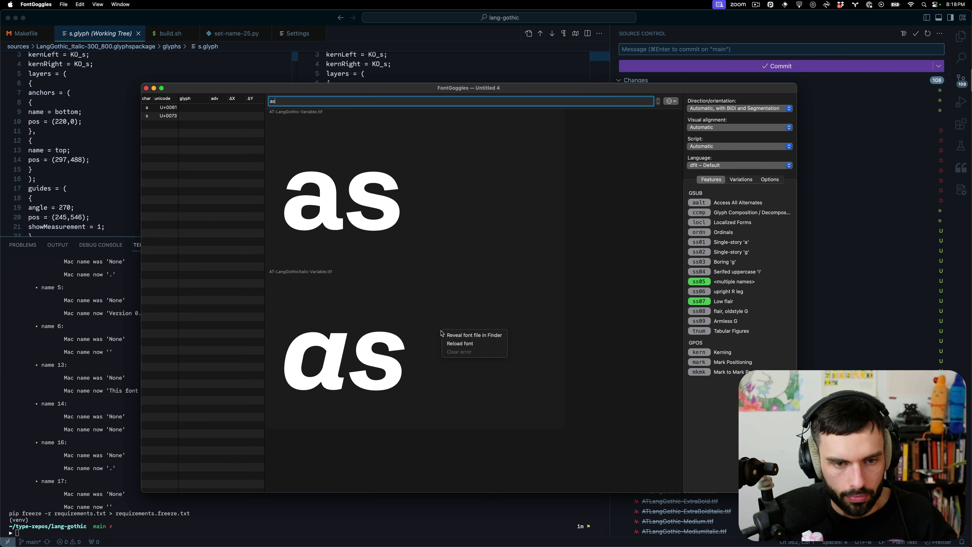
left_click(471, 346)
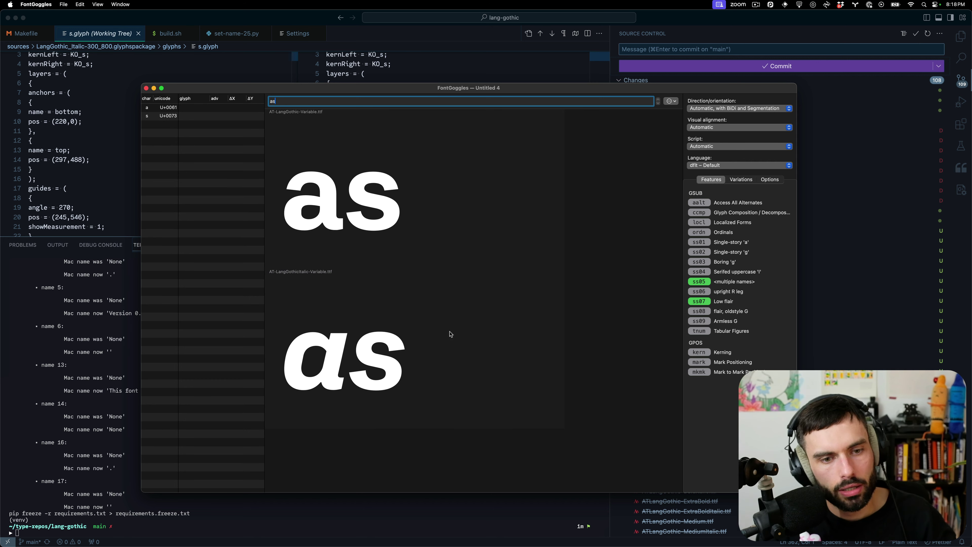
left_click(433, 326)
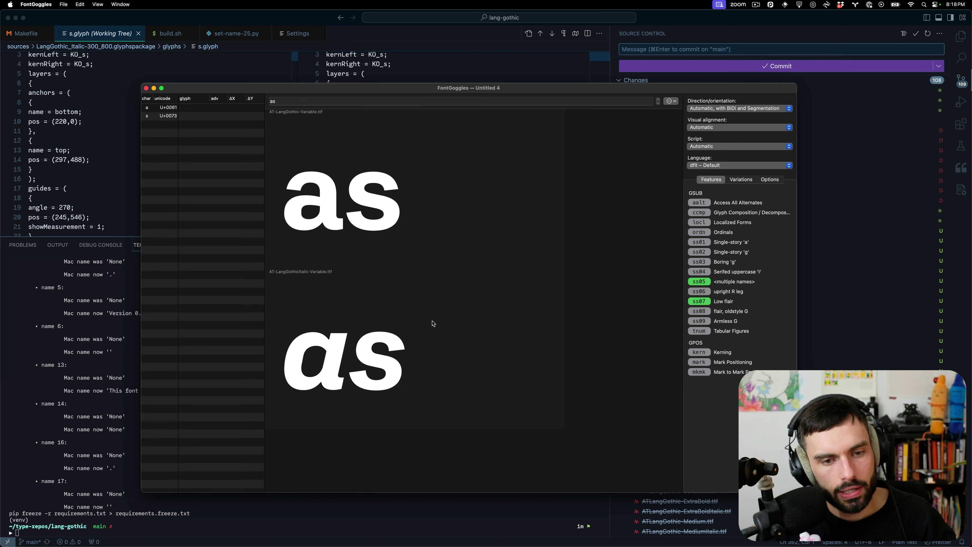
right_click(409, 336)
left_click(420, 346)
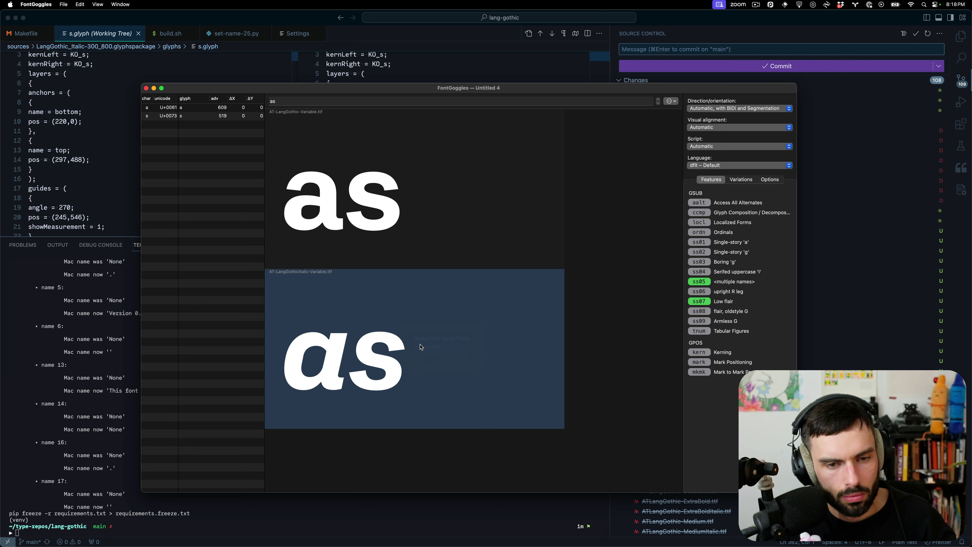
- Change the preview text from 'as' to 'Eas'
left_click(282, 102)
type("E")
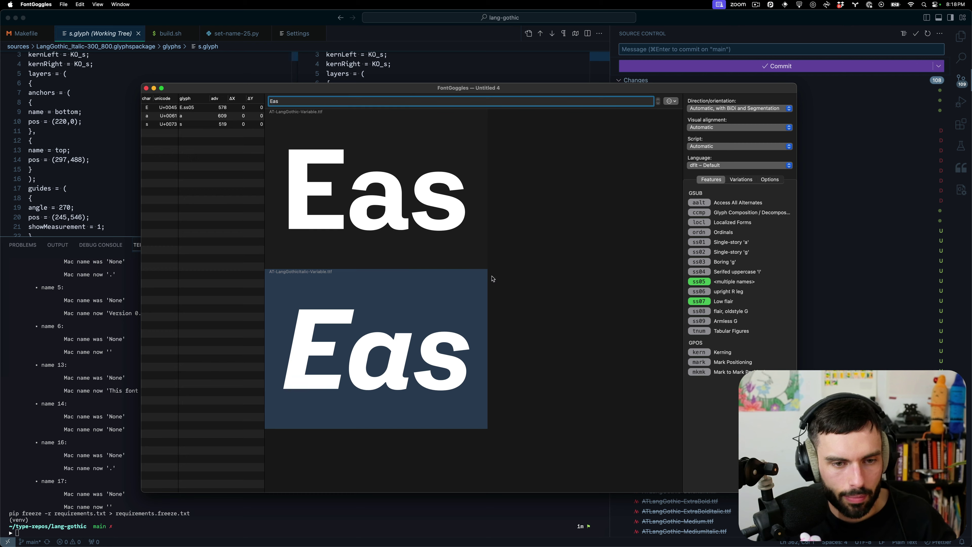
left_click(582, 295)
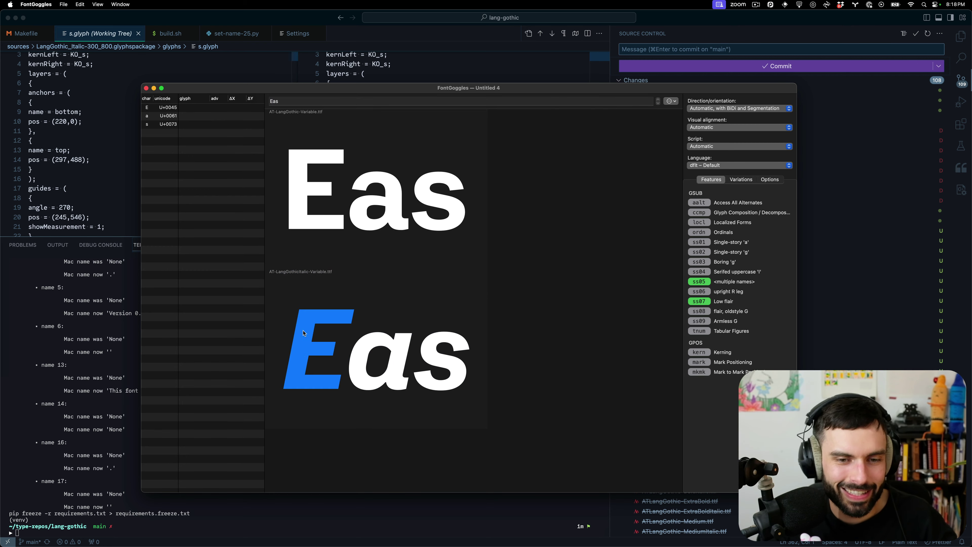
- In the italic Font Info features, add Stylistic Set 7 (ss07) alongside ss05, substituting s.ss07
key("super+Tab")
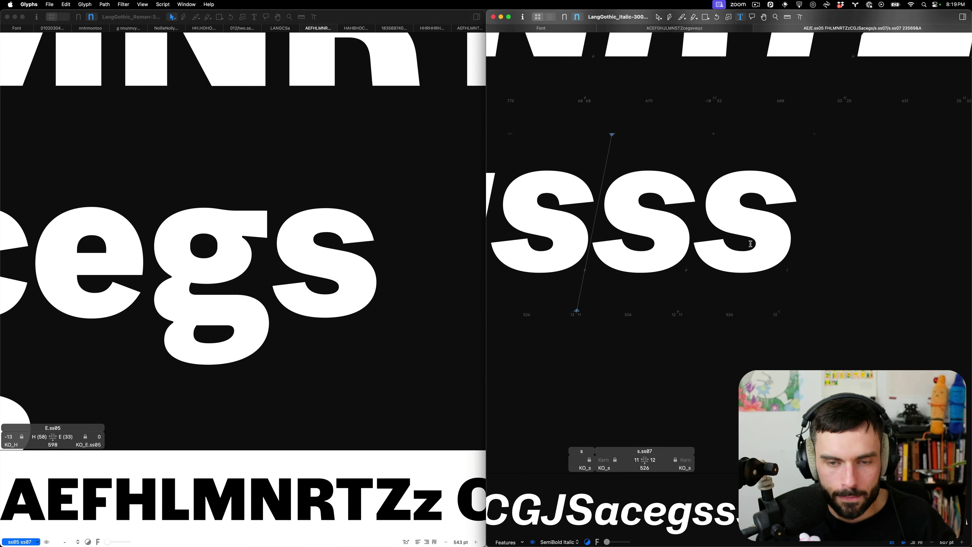
key("super+i")
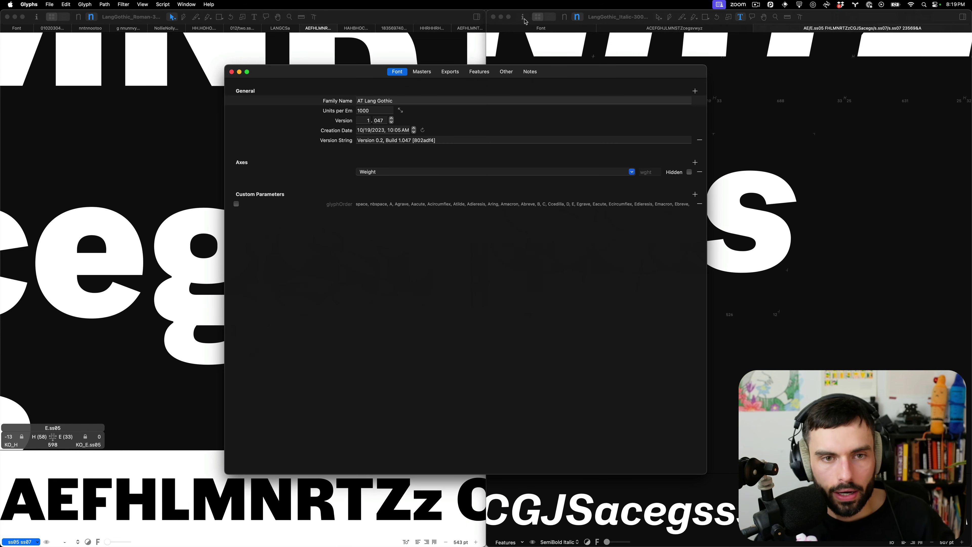
left_click(479, 72)
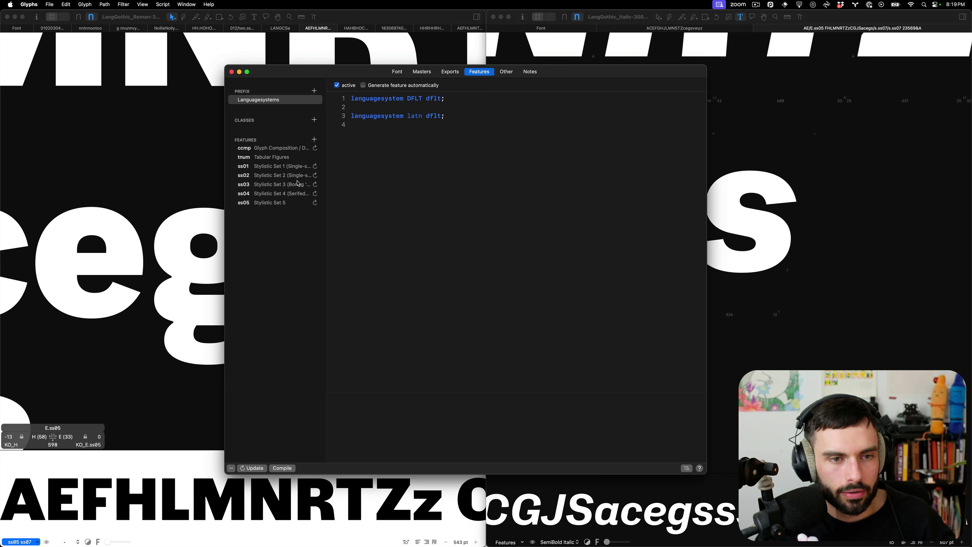
left_click(278, 203)
left_click(315, 139)
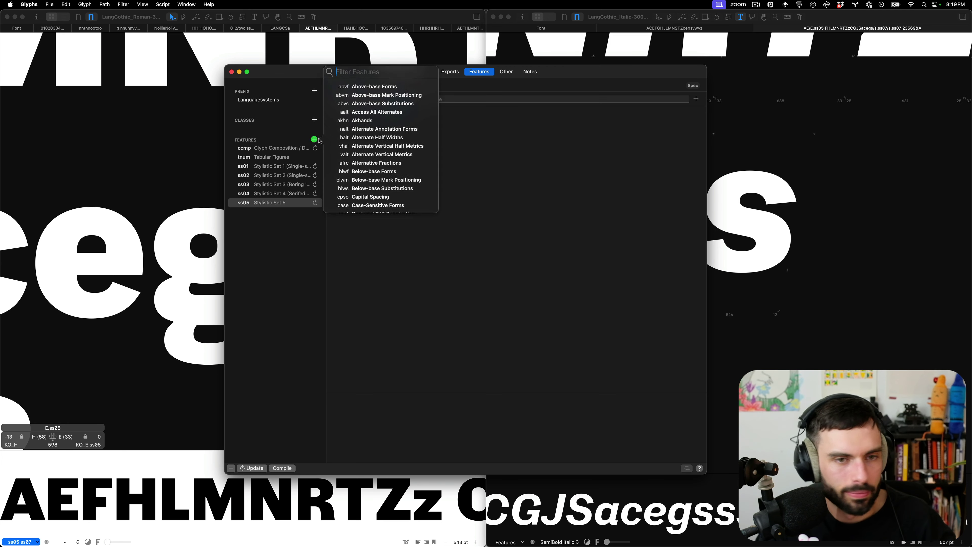
type("ss07k")
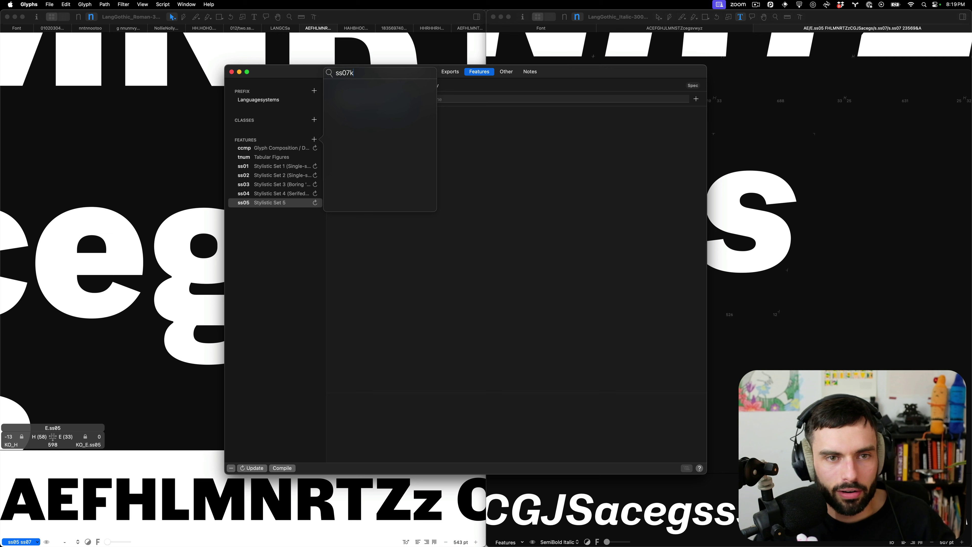
key("BackSpace")
key("Return")
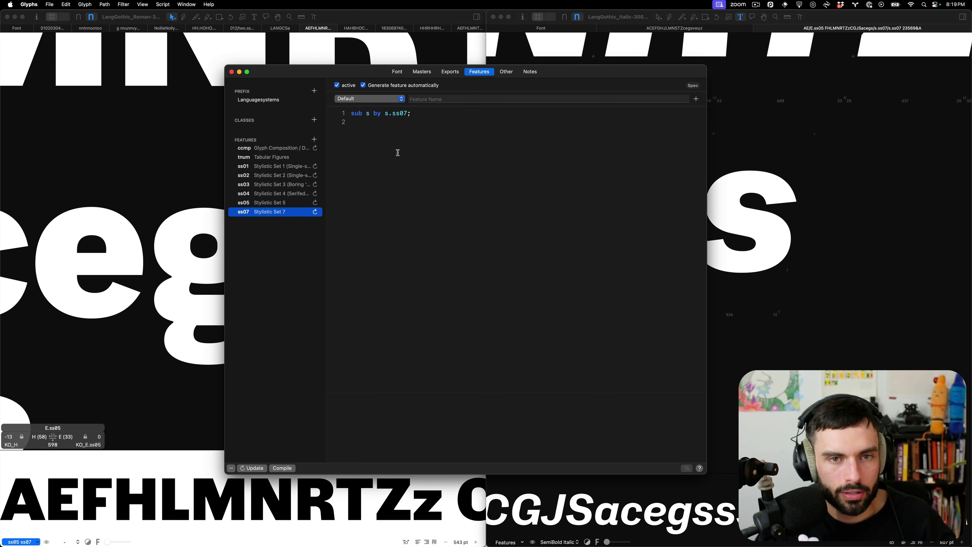
key("super+w")
left_click(857, 180)
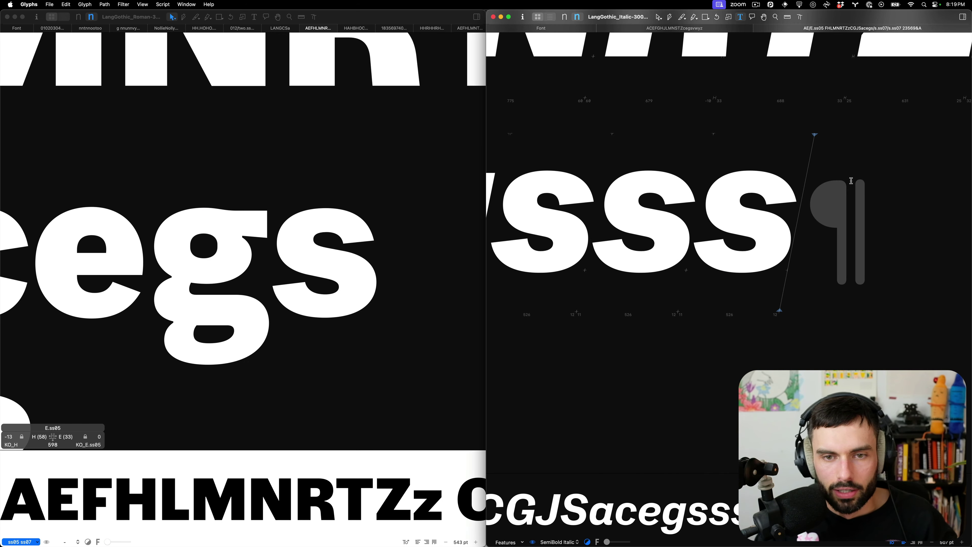
- Rebuild the Lang Gothic fonts by rerunning make clean && make in the VS Code terminal
key("ctrl+Left")
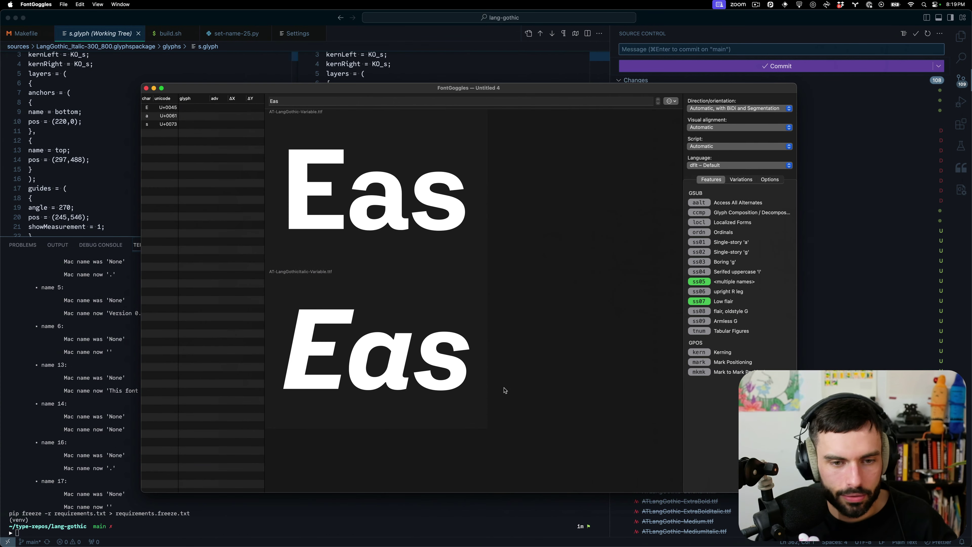
left_click(379, 519)
key("Up")
key("Return")
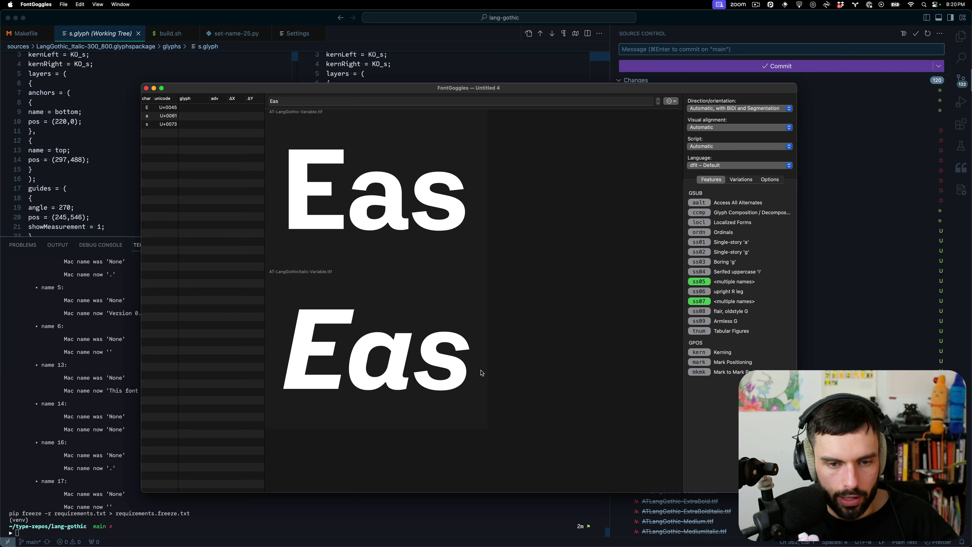
- Toggle ss07 off and on in FontGoggles to compare the s shapes, leaving it on
left_click(699, 301)
left_click(699, 301)
left_click(699, 301)
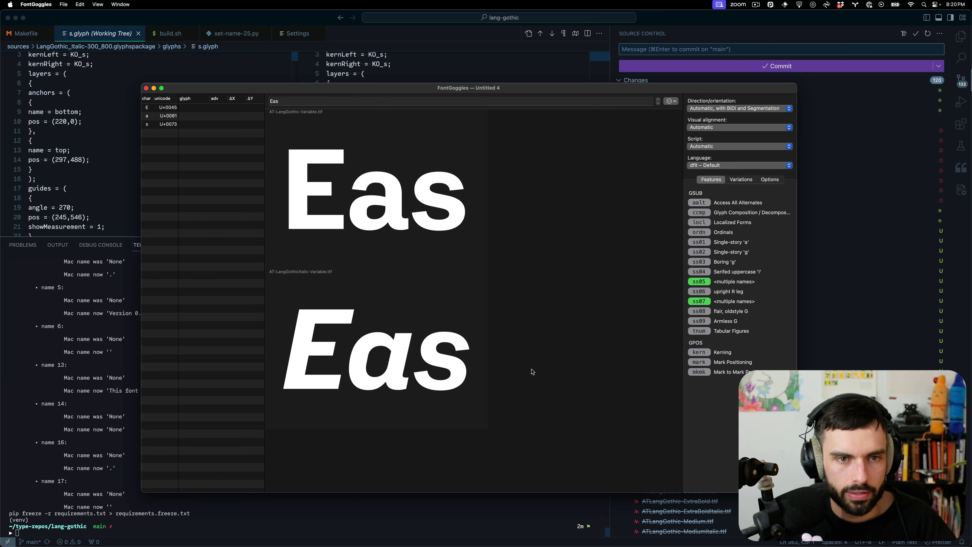
- Change the sample text to 'East' and enlarge the preview to full screen
left_click(359, 100)
type("t")
key("super+equal")
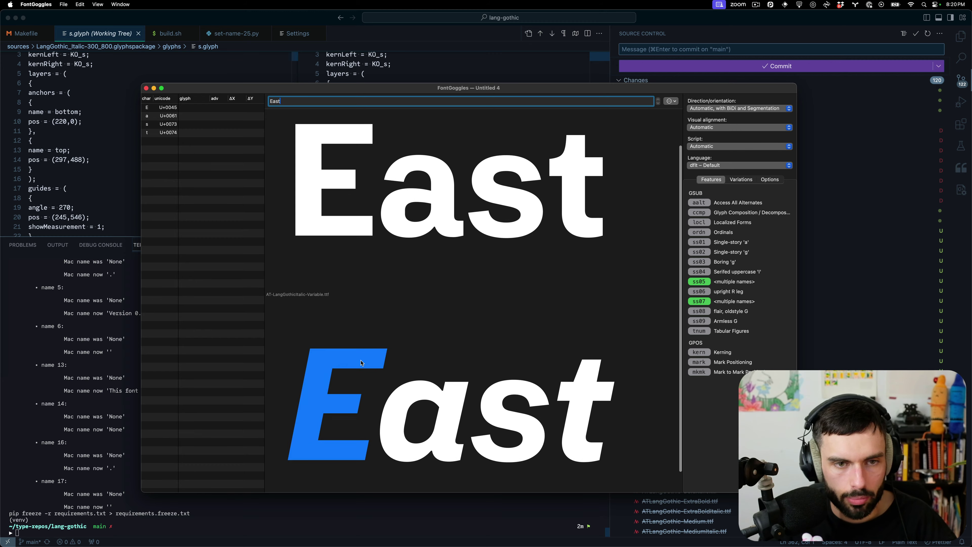
key("ctrl+alt+Return")
key("super+equal")
key("super+equal")
key("super+equal")
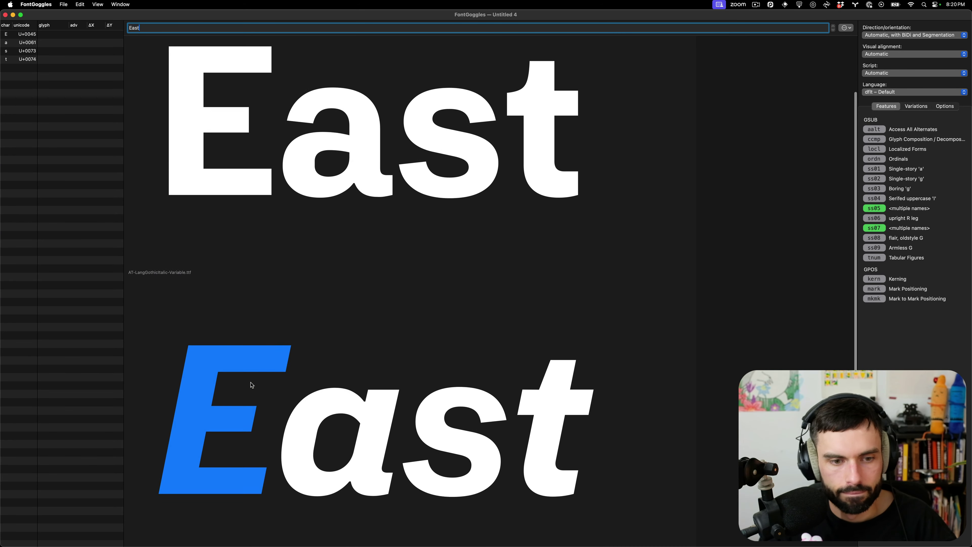
- Toggle ss07 and ss05 off and back on to compare the italic s
left_click(871, 228)
left_click(873, 209)
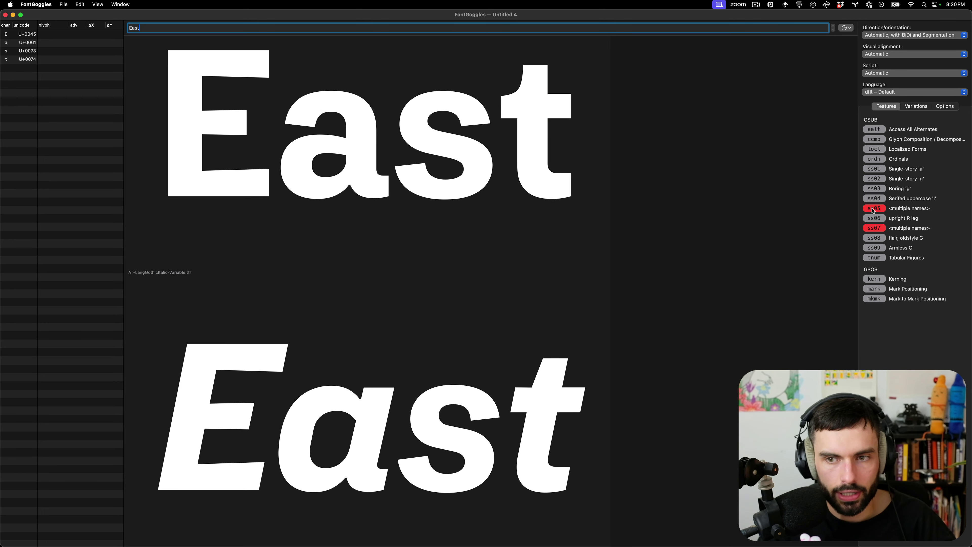
scroll(661, 260, "up", 1)
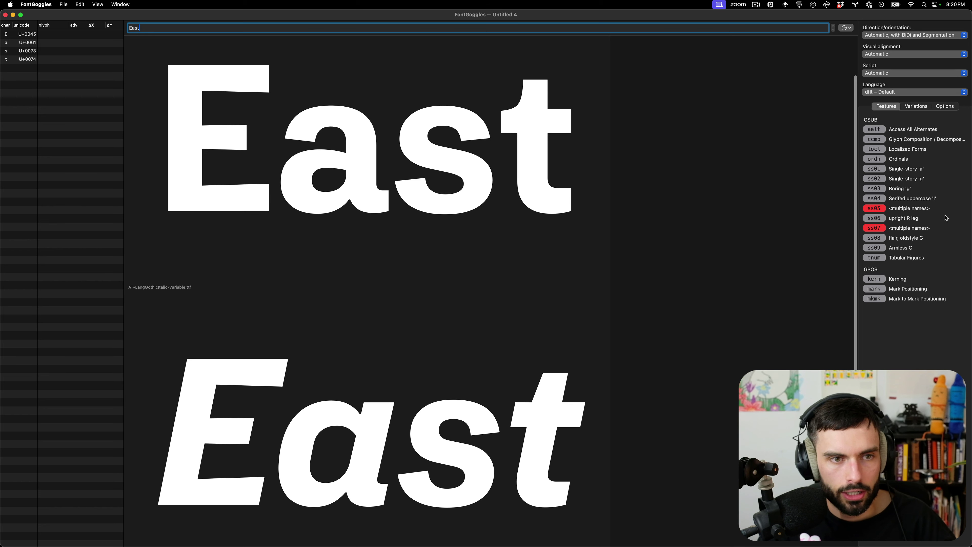
left_click(879, 209)
left_click(876, 209)
left_click(880, 230)
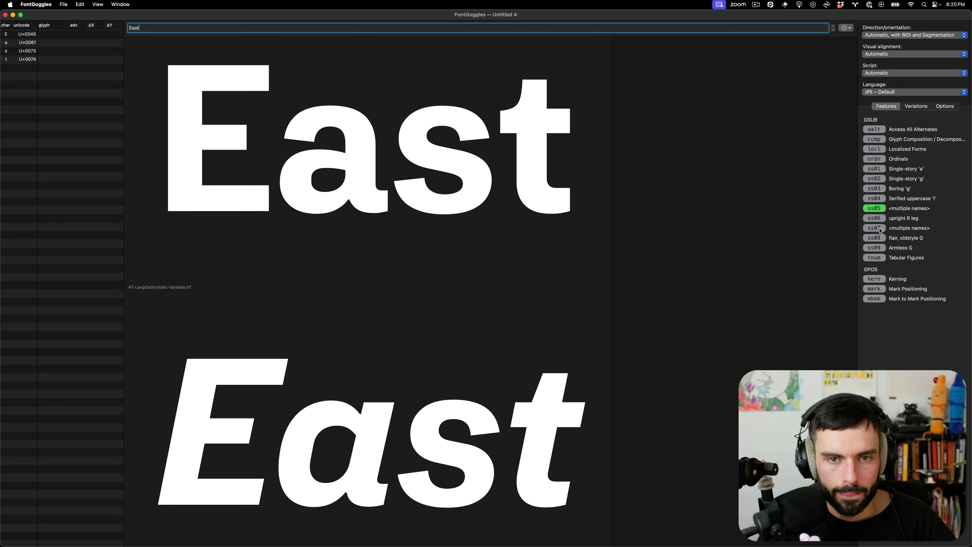
left_click(880, 230)
- Cancel the Save As of the preview setup and scroll through the preview
key("super+s")
left_click(520, 302)
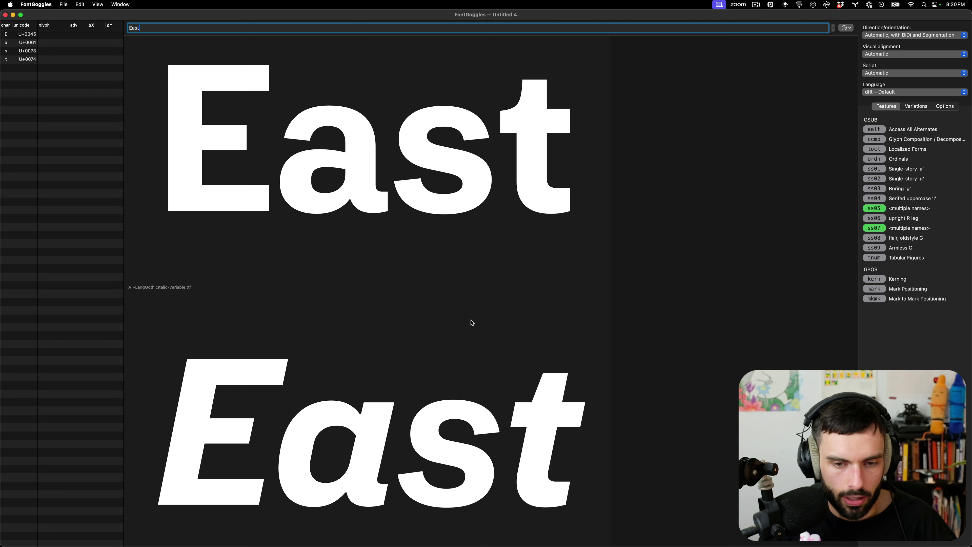
mouse_move(359, 543)
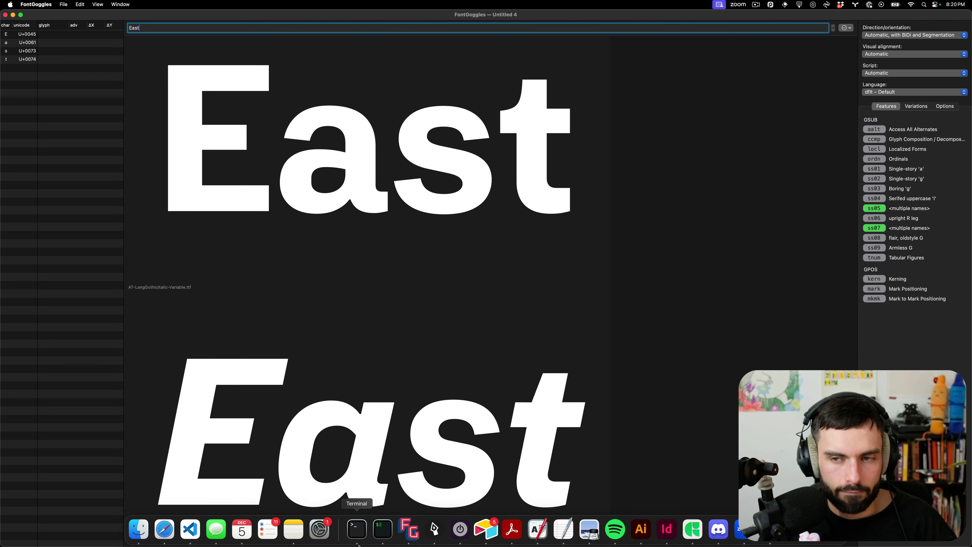
scroll(471, 411, "down", 2)
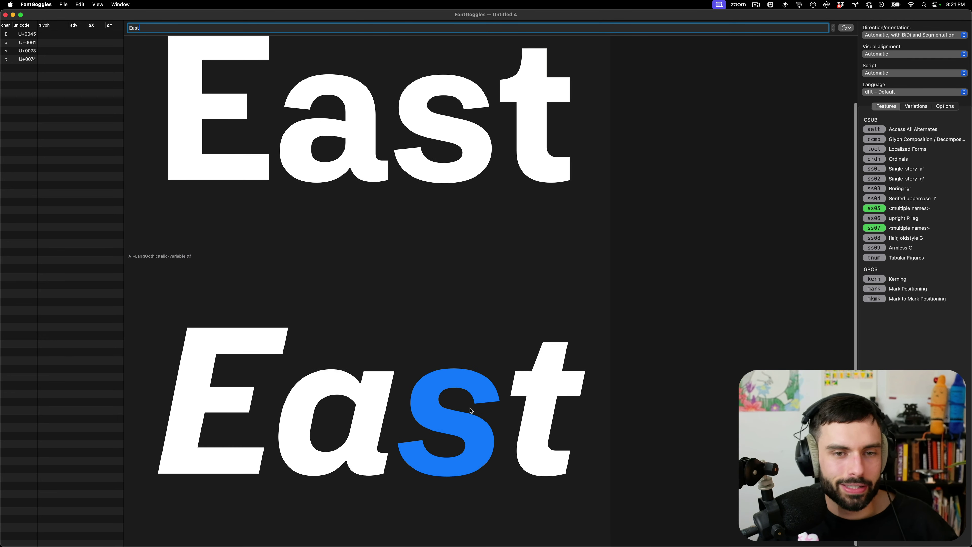
scroll(472, 410, "up", 5)
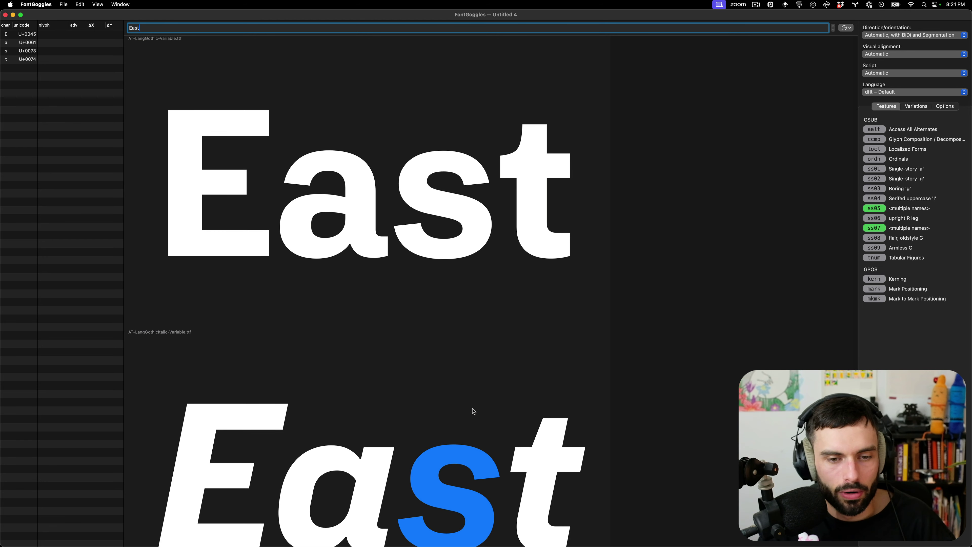
scroll(474, 411, "down", 5)
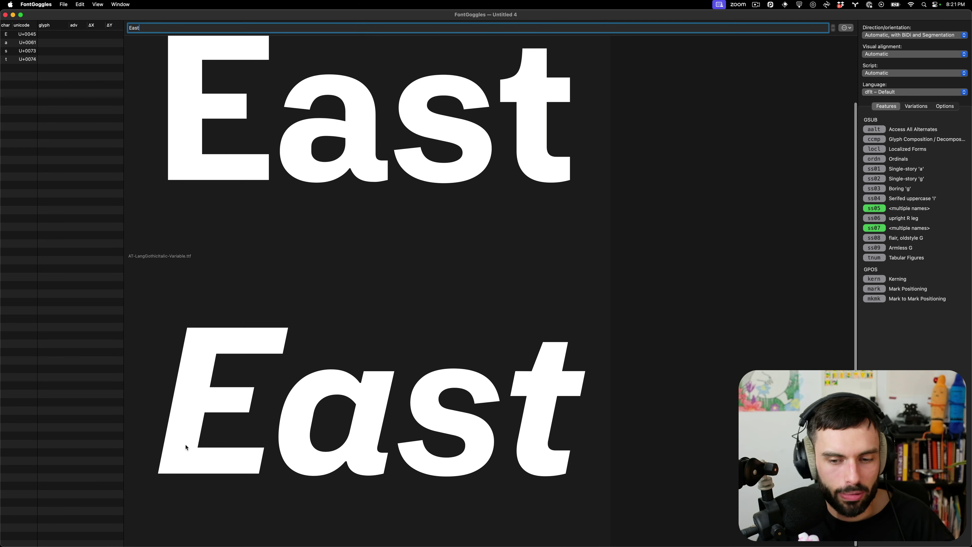
mouse_move(414, 543)
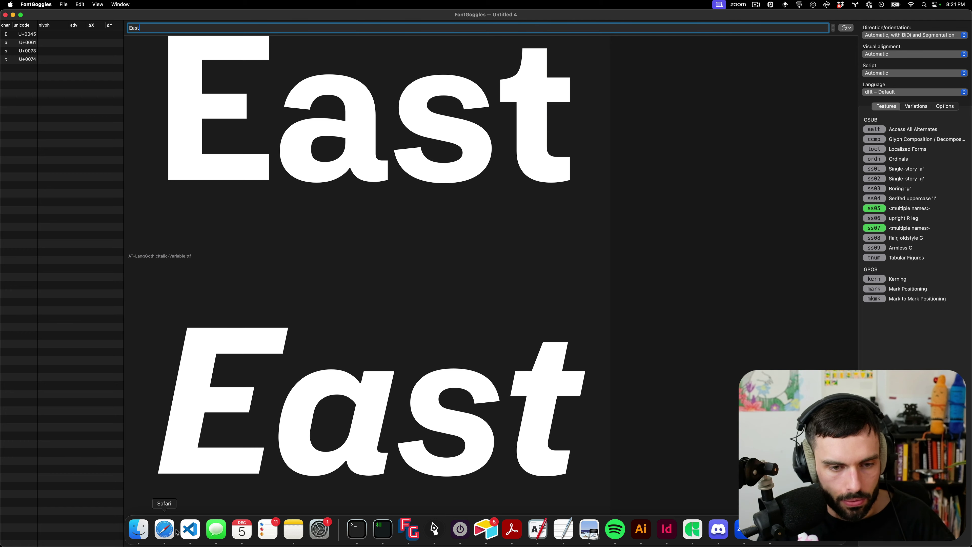
- Reveal the ArrowType-LangGothic-v0.2-FULL folder in Finder from the VS Code Explorer
left_click(190, 529)
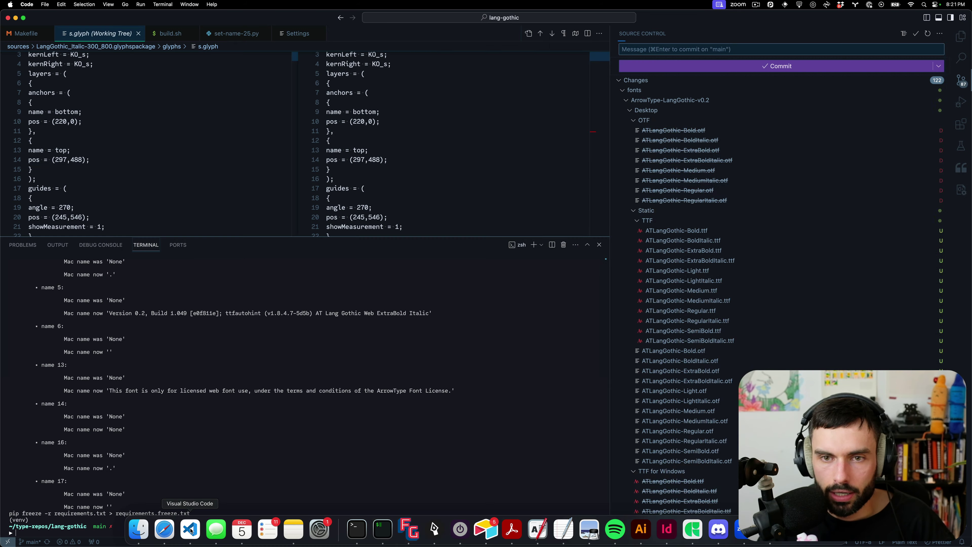
left_click(959, 38)
scroll(727, 161, "up", 20)
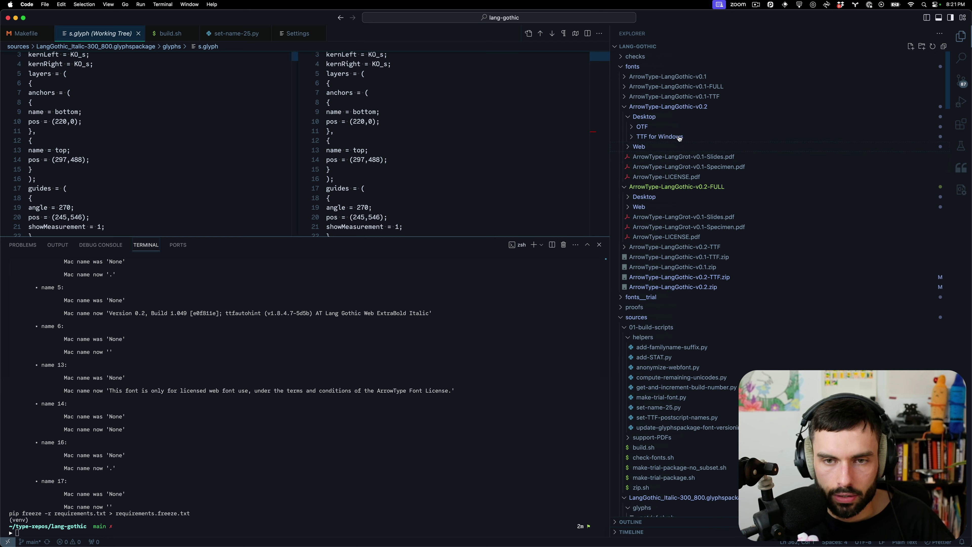
left_click(676, 107)
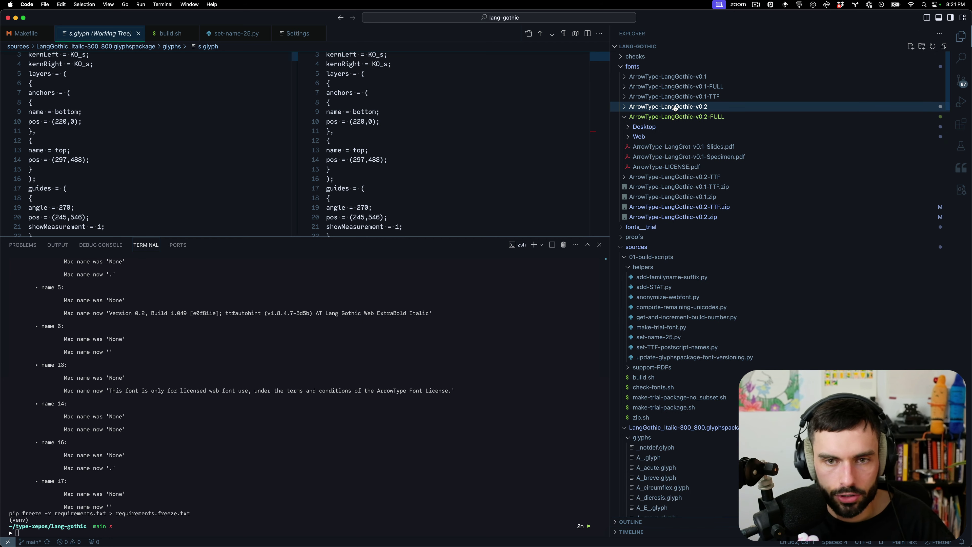
left_click(675, 117)
key("alt+super+r")
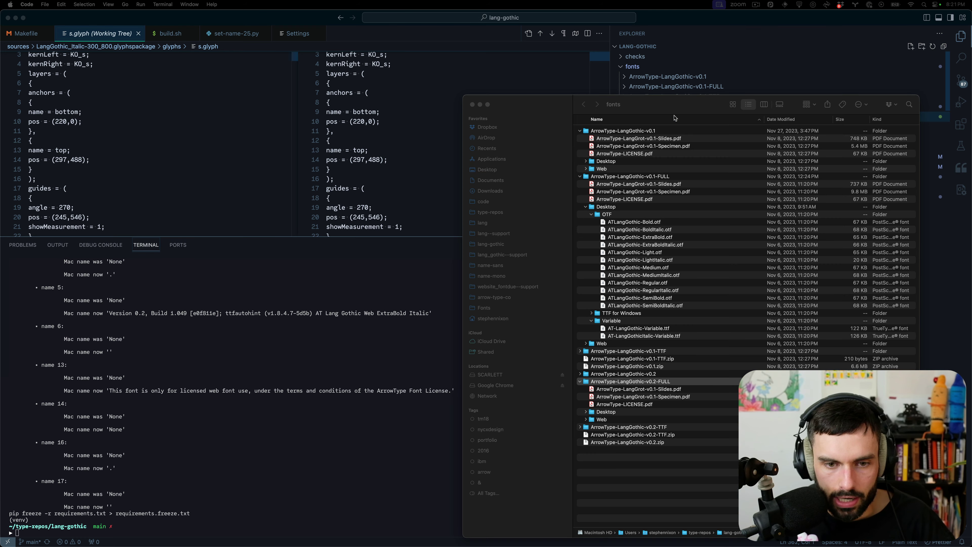
- Copy the folder to the Fonts location, replacing the older copy, and return to InDesign
left_click_drag(630, 384, 505, 310)
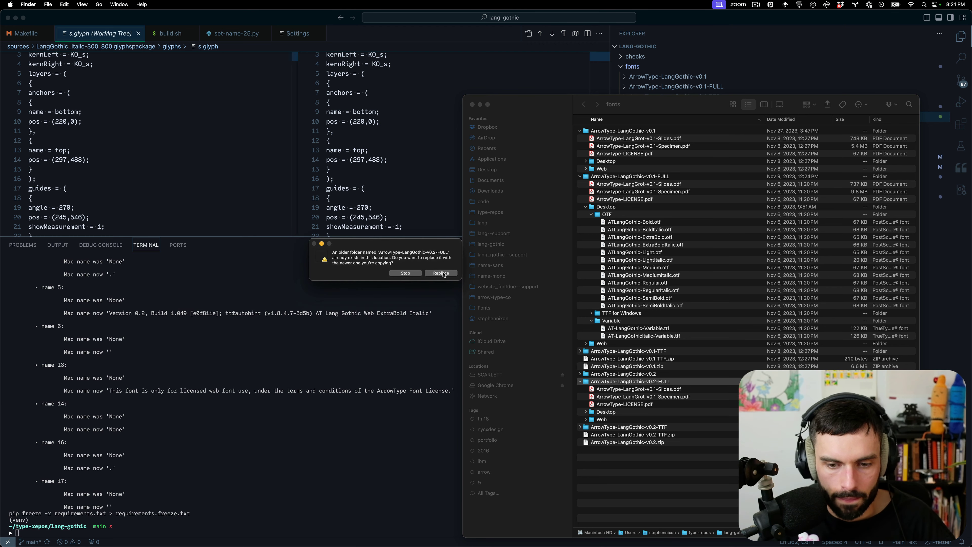
left_click(442, 275)
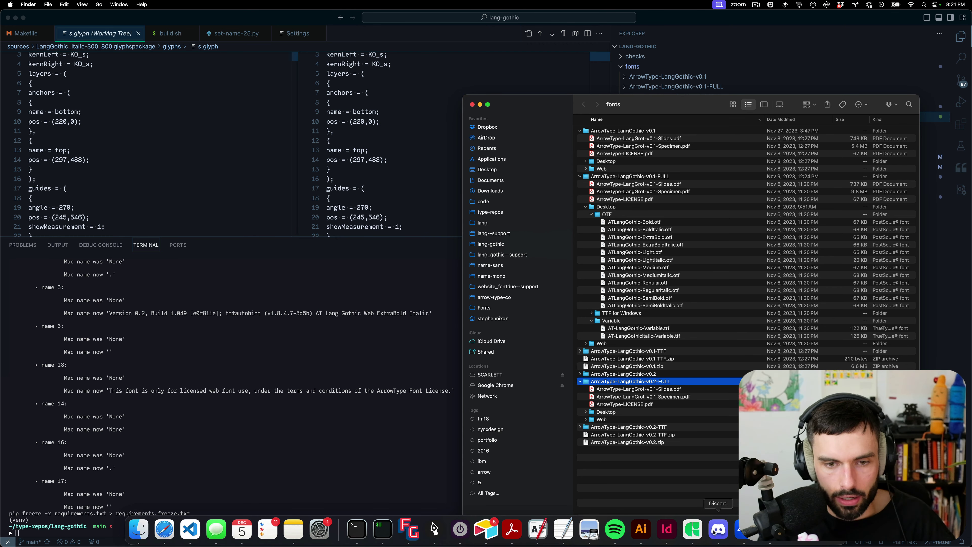
left_click(666, 528)
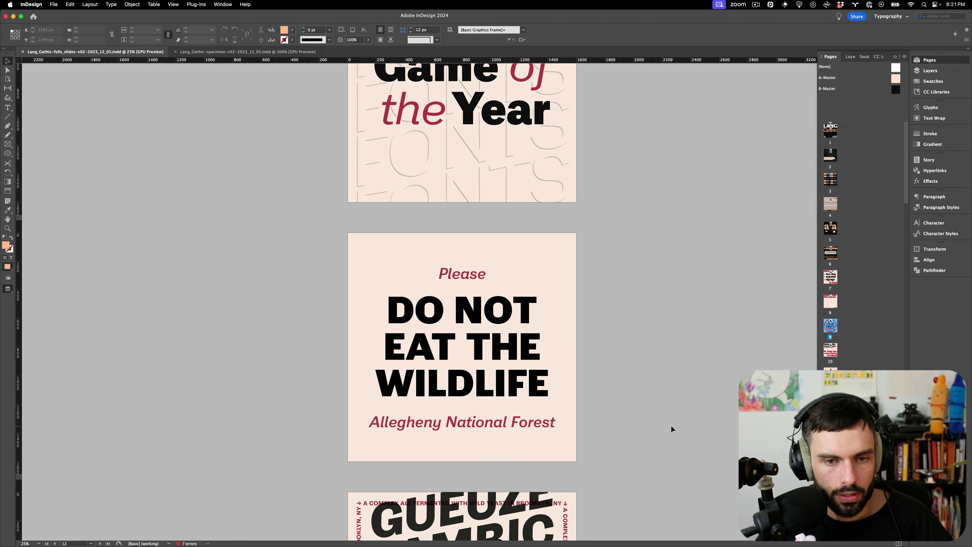
- Quit and relaunch InDesign 2024, then reopen Lang_Gothic-fufo_slides-v02-2023_12_05.indd from Recent
key("super+alt+shift+w")
key("super+h")
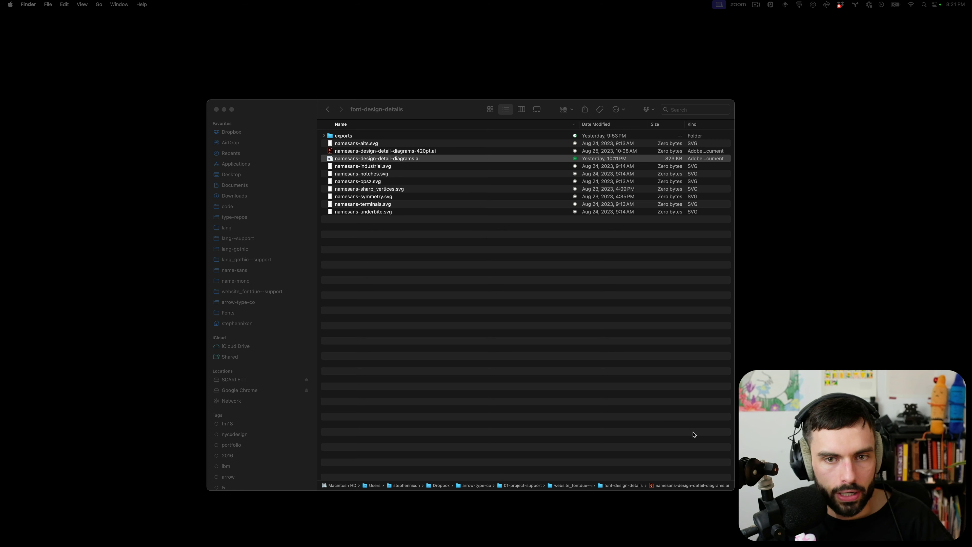
key("alt+space")
type("inde")
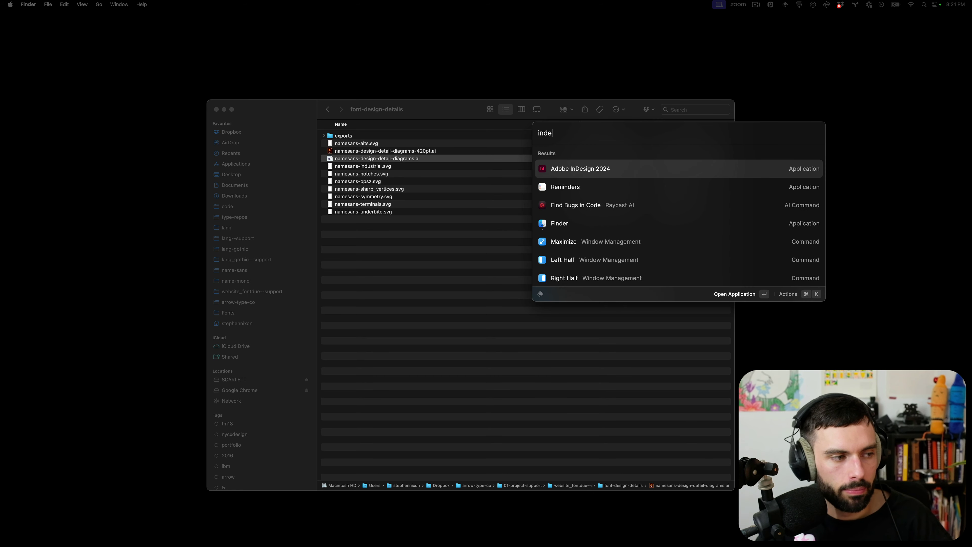
key("Escape")
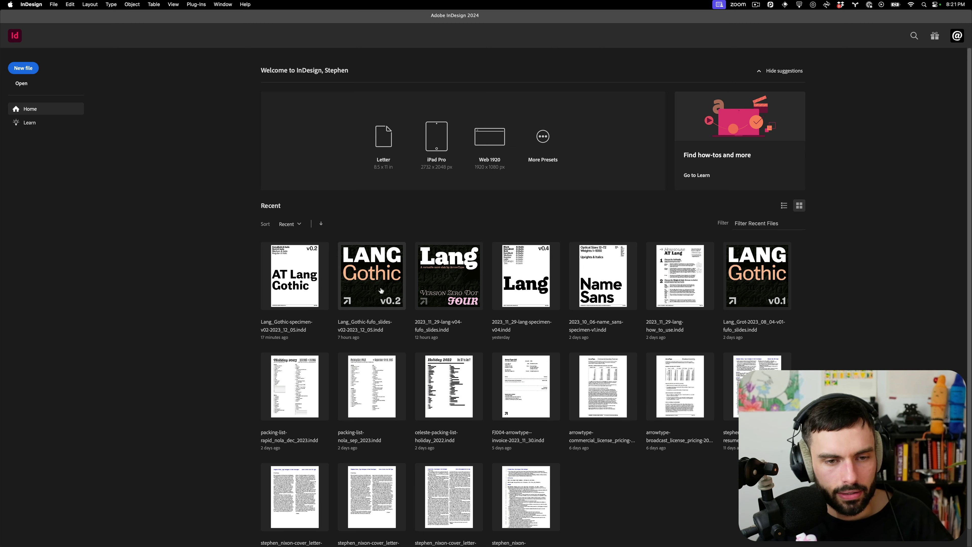
left_click(381, 290)
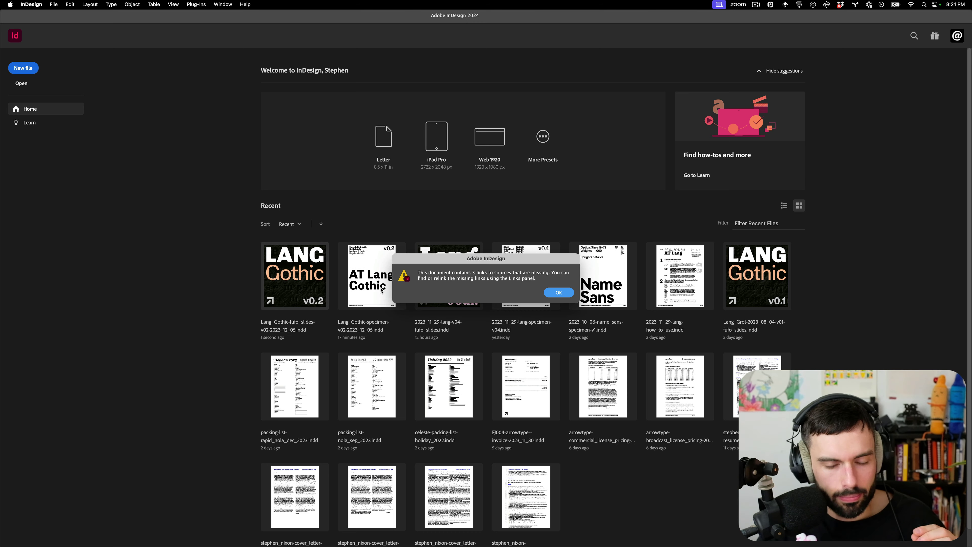
left_click(562, 293)
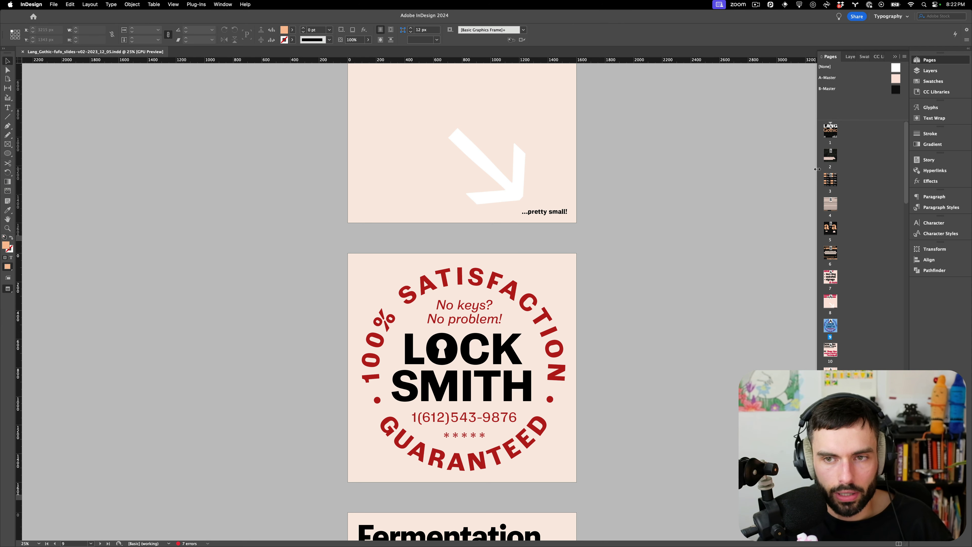
- Inspect the Gothic title text on the page 1 cover, then save the slides document
double_click(831, 135)
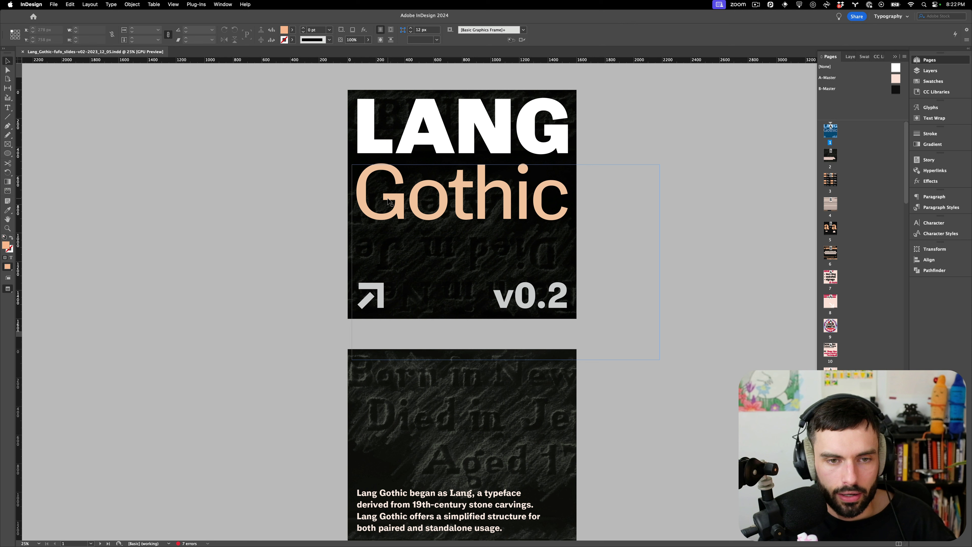
left_click(401, 195)
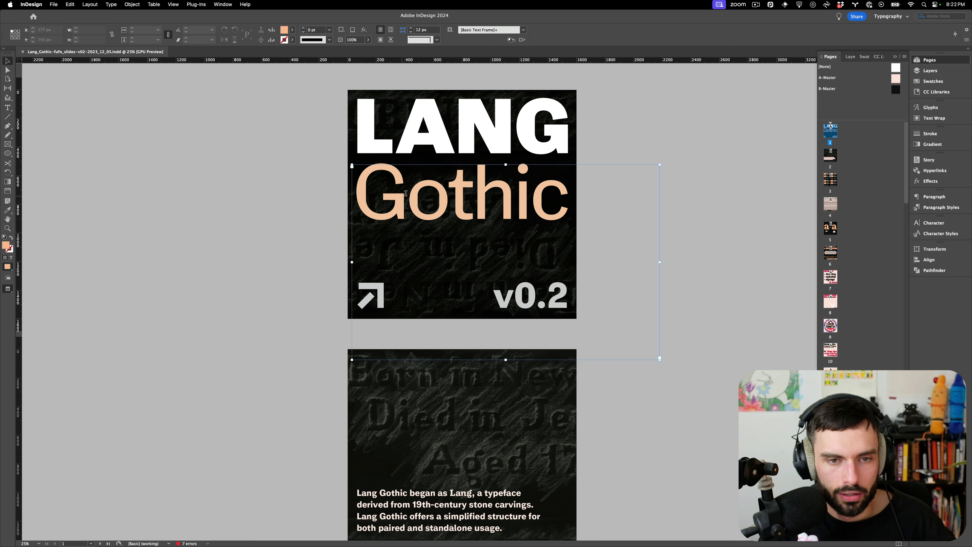
double_click(400, 193)
key("shift+Left")
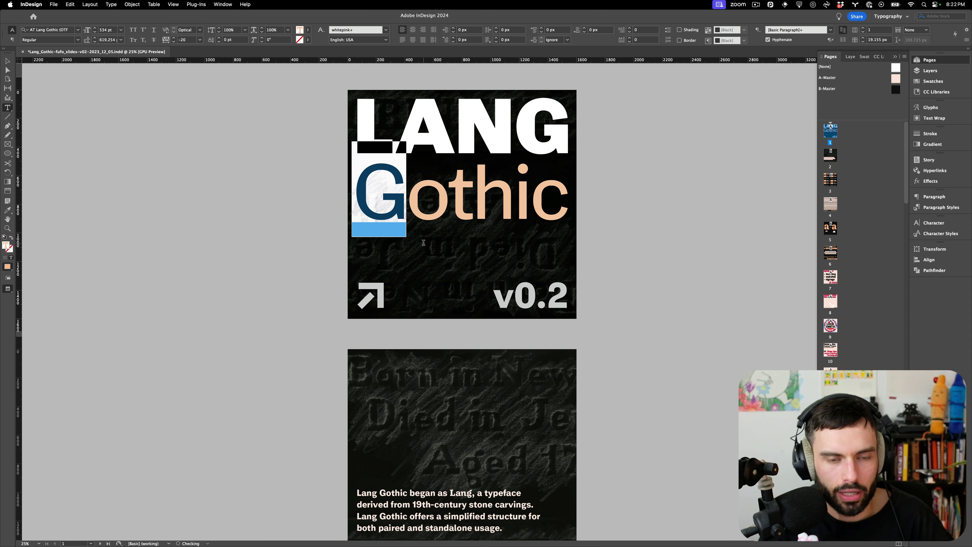
left_click(373, 183)
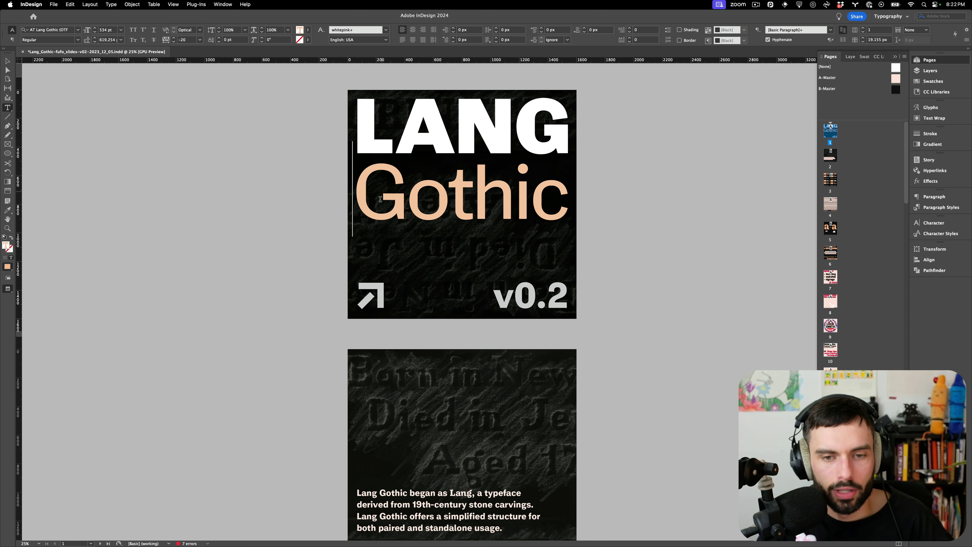
key("Escape")
left_click(264, 161)
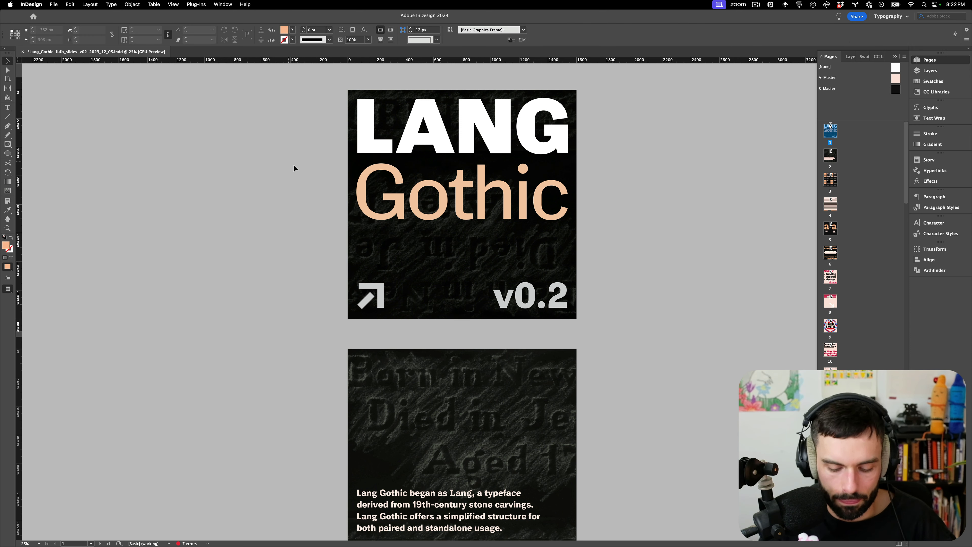
key("super+s")
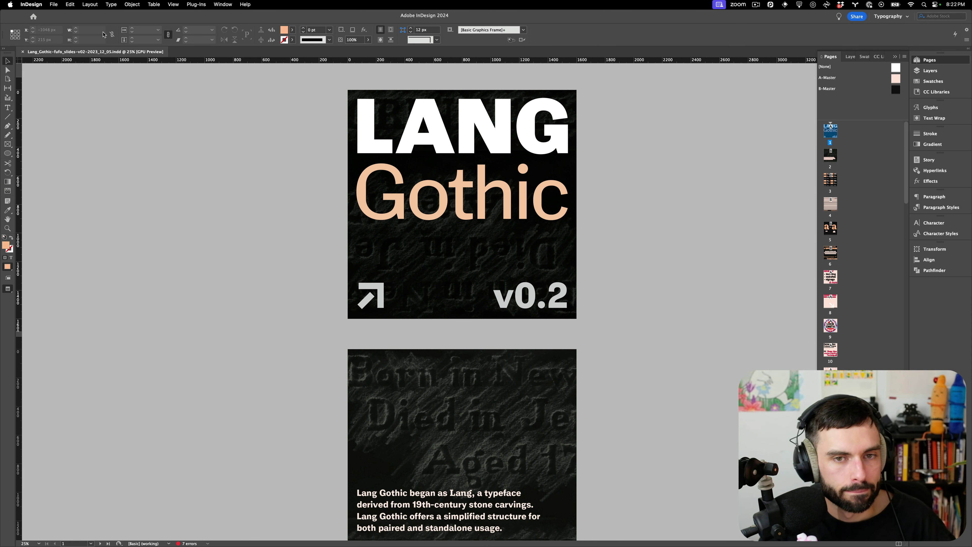
- Open Lang_Gothic-specimen-v02 from recent files, dismissing the missing-links alert
left_click(53, 4)
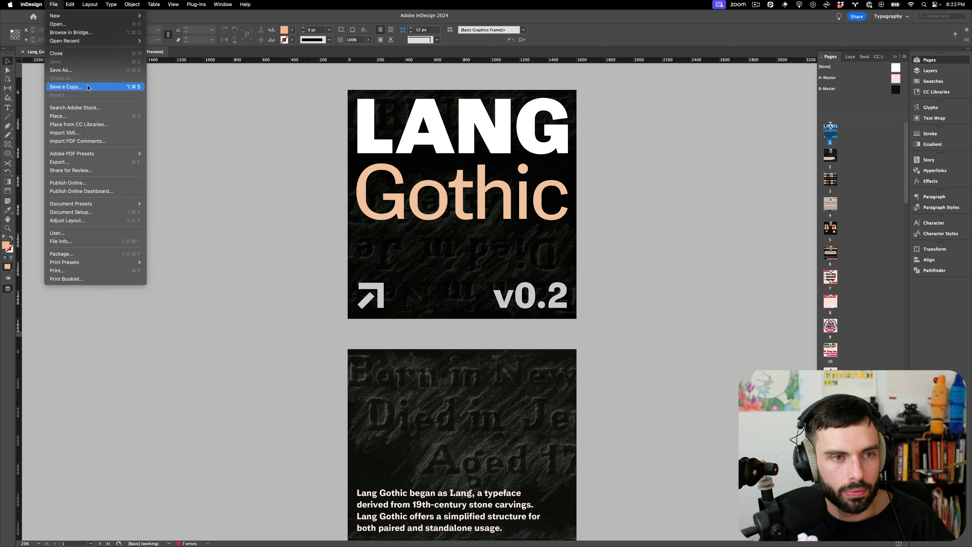
mouse_move(91, 41)
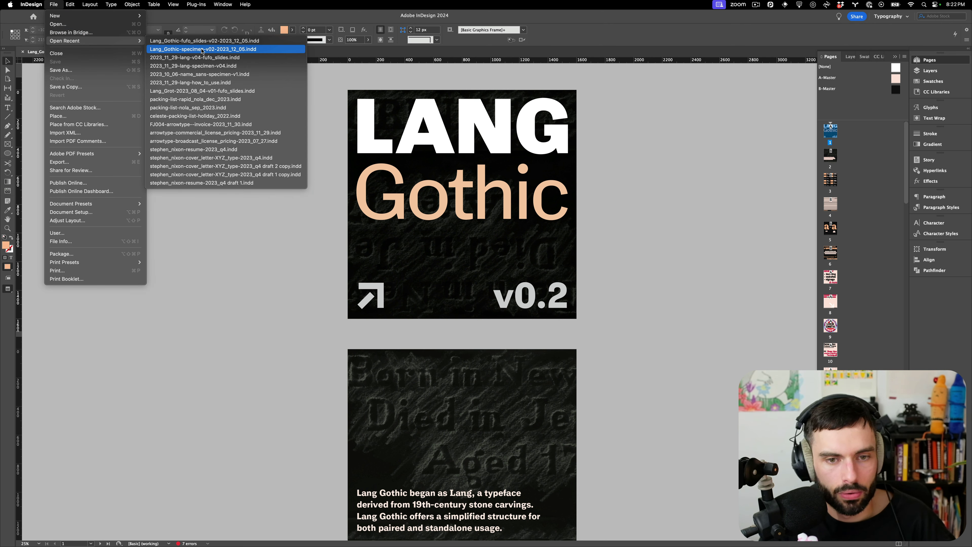
left_click(225, 52)
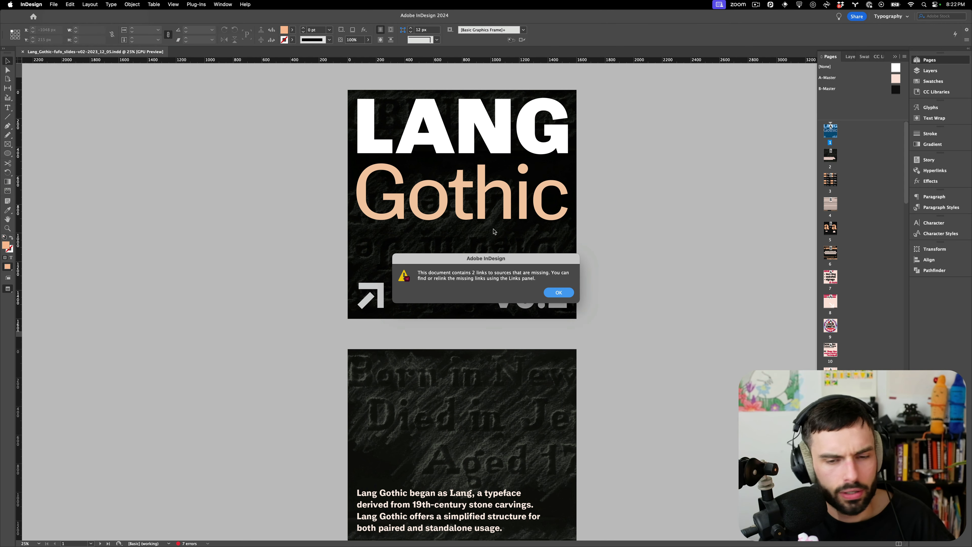
left_click(550, 291)
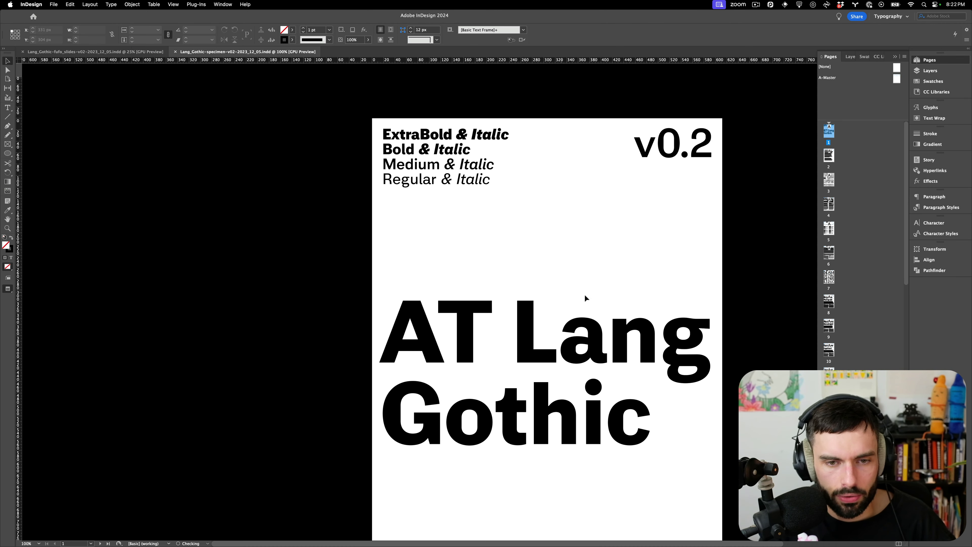
- Scroll through the specimen pages to the Lang Bold Italic page 9
scroll(635, 300, "down", 20)
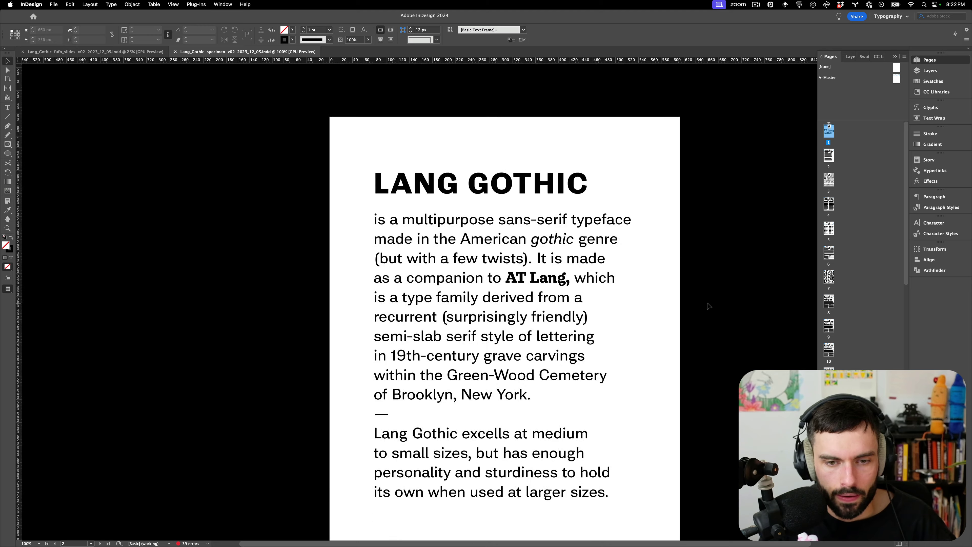
scroll(708, 305, "down", 20)
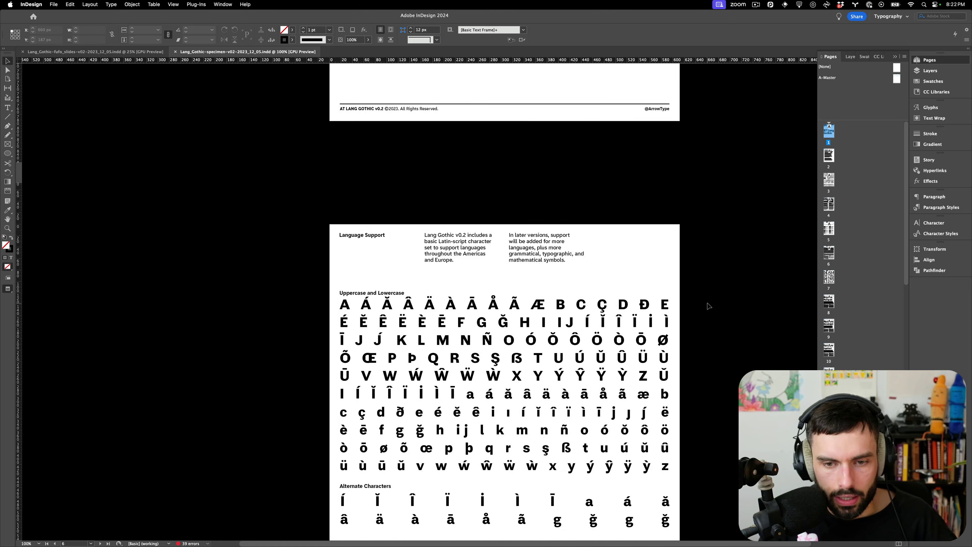
scroll(708, 305, "up", 20)
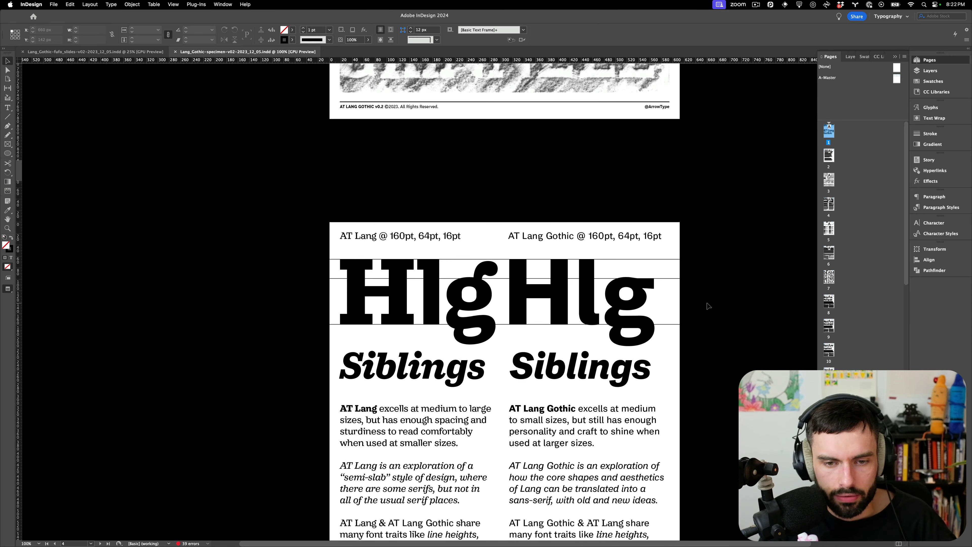
scroll(645, 279, "down", 4)
scroll(645, 279, "down", 20)
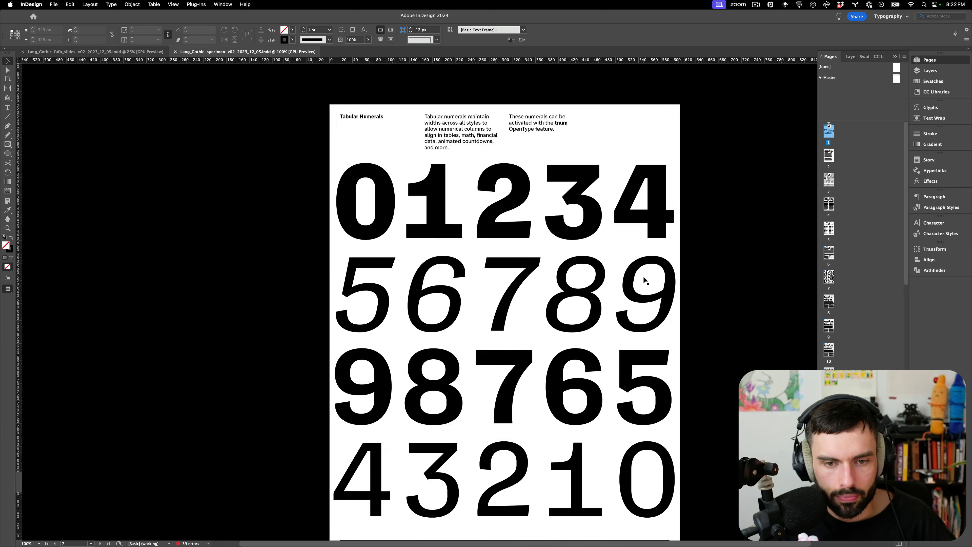
scroll(644, 279, "down", 20)
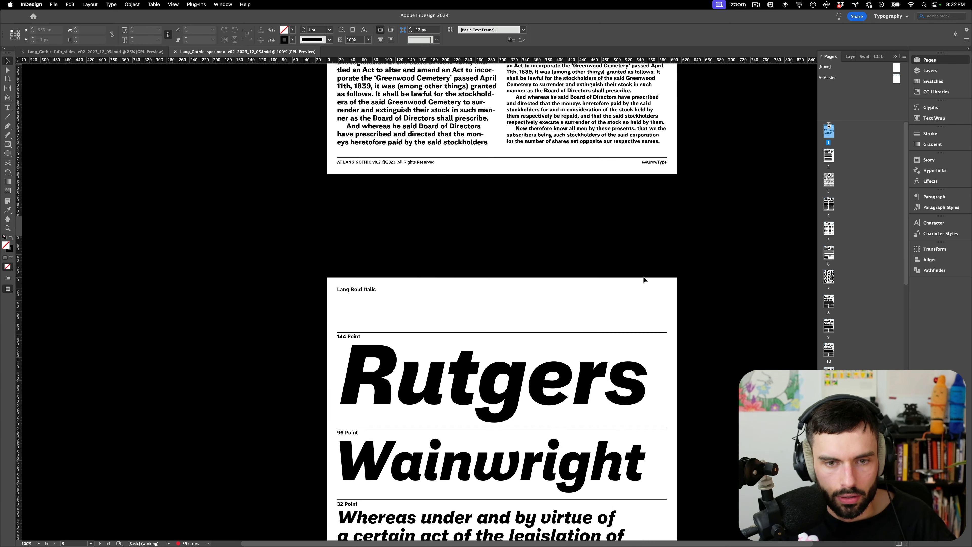
scroll(644, 278, "down", 5)
scroll(644, 278, "up", 14)
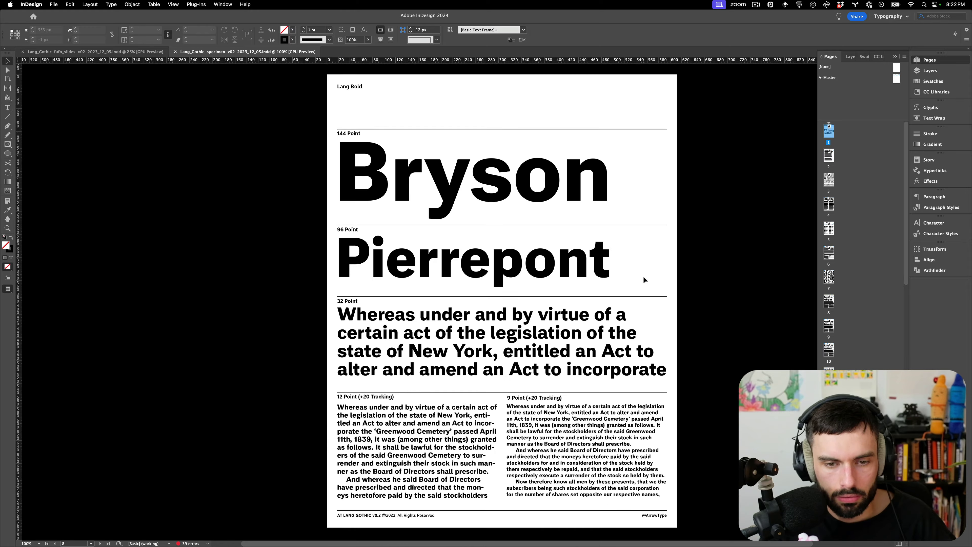
scroll(644, 279, "up", 12)
scroll(644, 278, "down", 20)
scroll(644, 279, "down", 20)
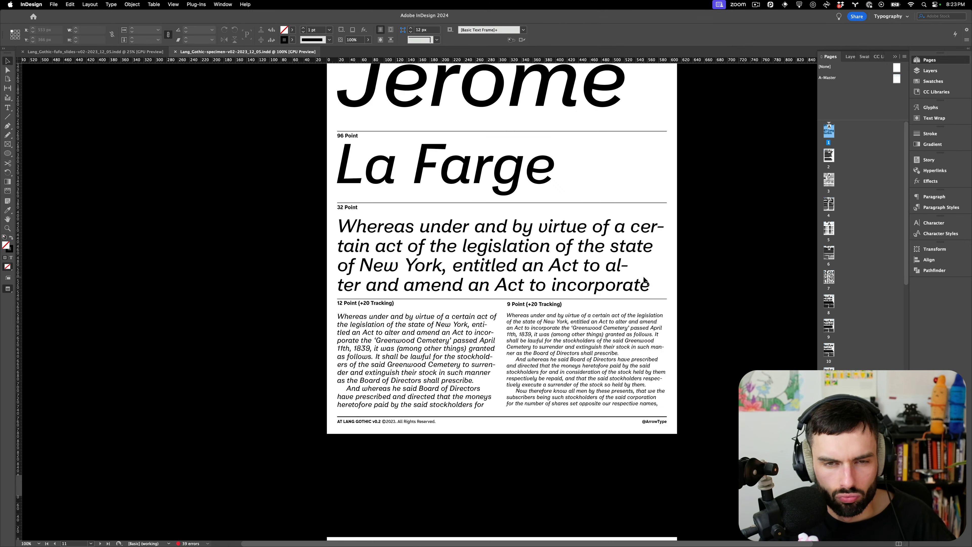
scroll(644, 279, "down", 15)
scroll(645, 278, "up", 20)
scroll(644, 281, "up", 10)
scroll(644, 280, "up", 20)
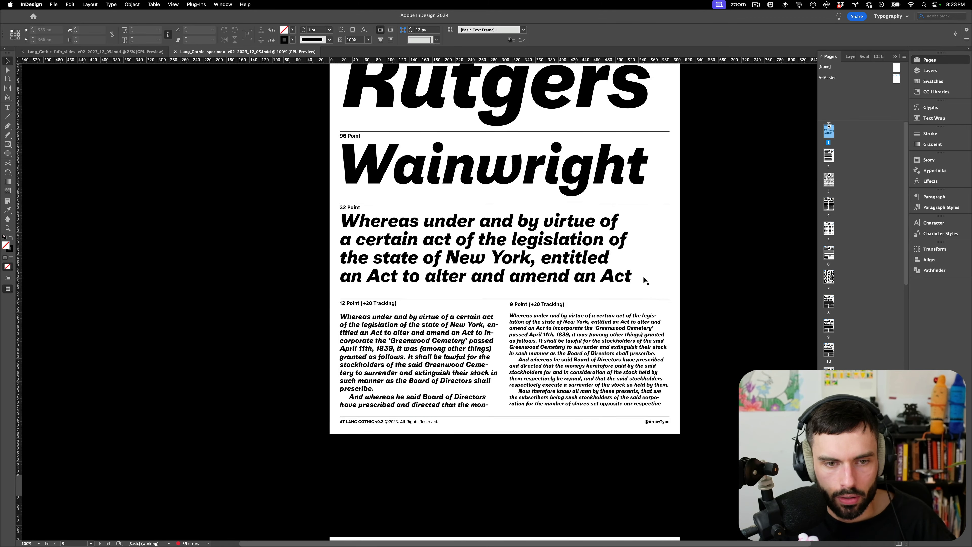
scroll(645, 280, "up", 20)
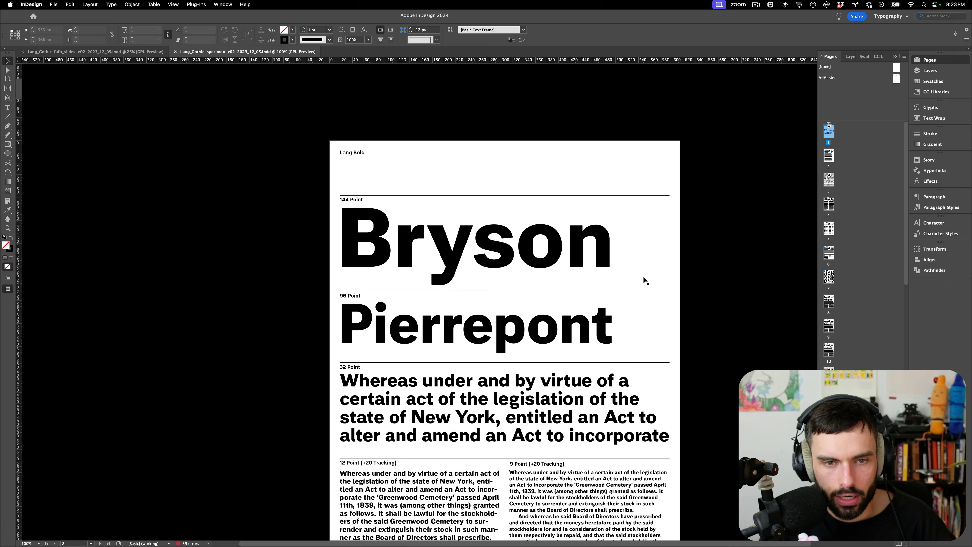
scroll(645, 280, "down", 7)
scroll(645, 281, "down", 20)
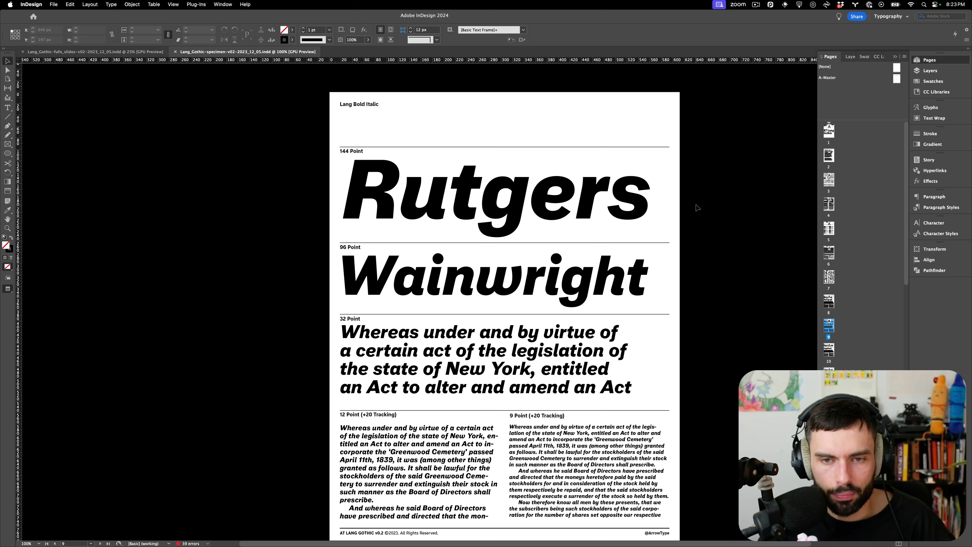
- Edit the Rutgers text and browse the Character panel's OpenType options without changing anything
double_click(633, 193)
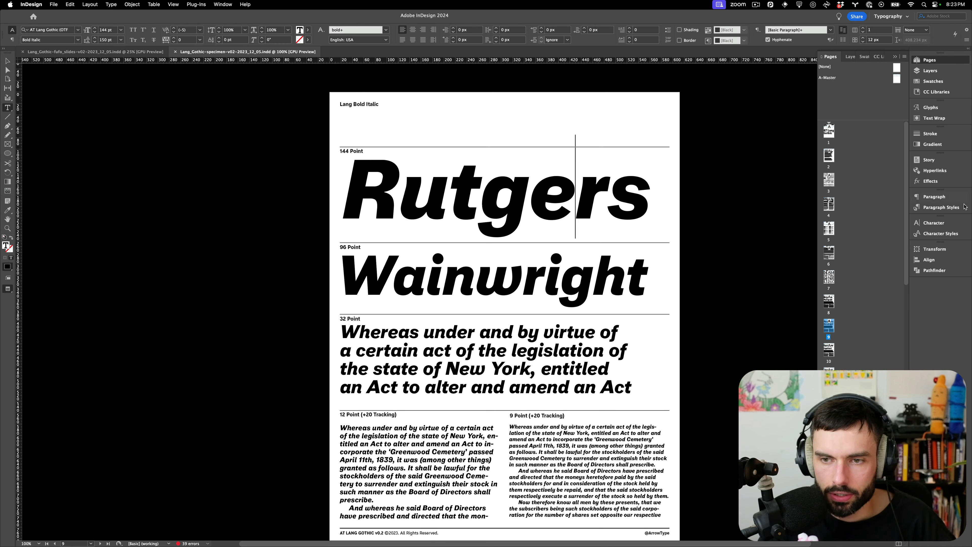
left_click(935, 223)
left_click(905, 221)
mouse_move(856, 237)
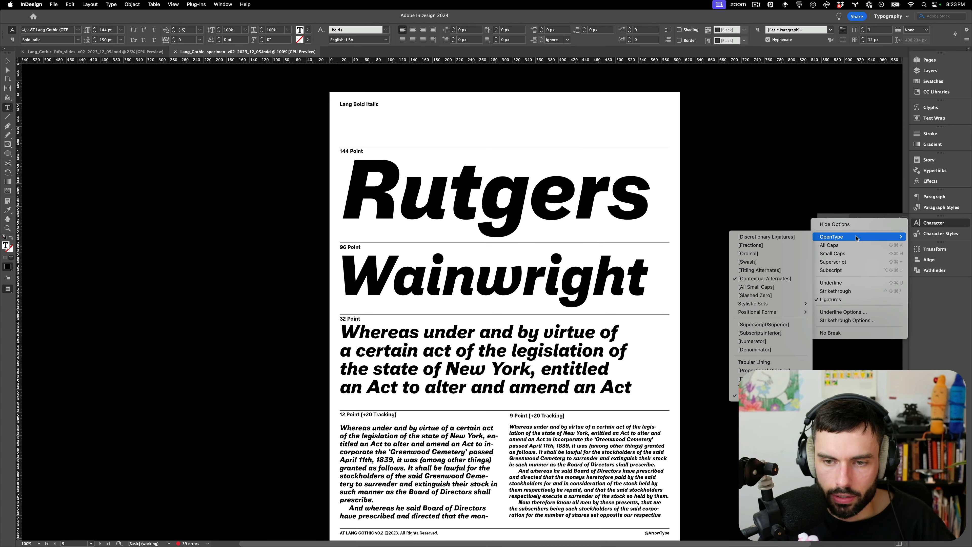
mouse_move(765, 305)
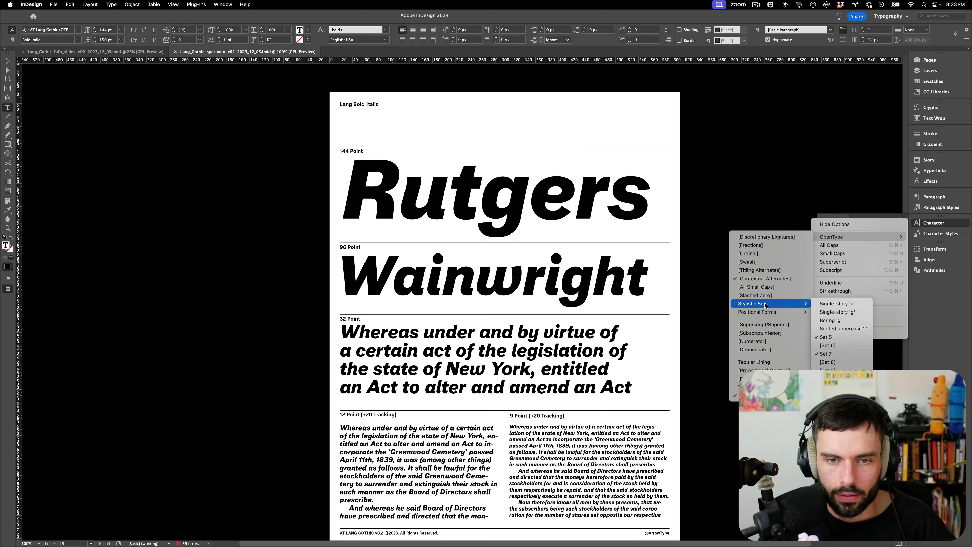
left_click(612, 185)
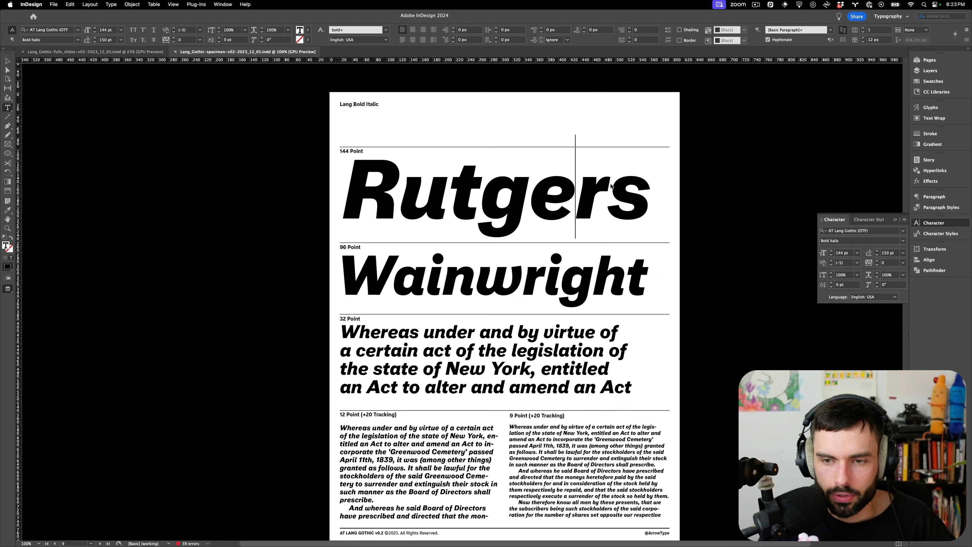
- Select Rutgers, uncheck Stylistic Set 7, exit text editing, and run a spell check
double_click(564, 191)
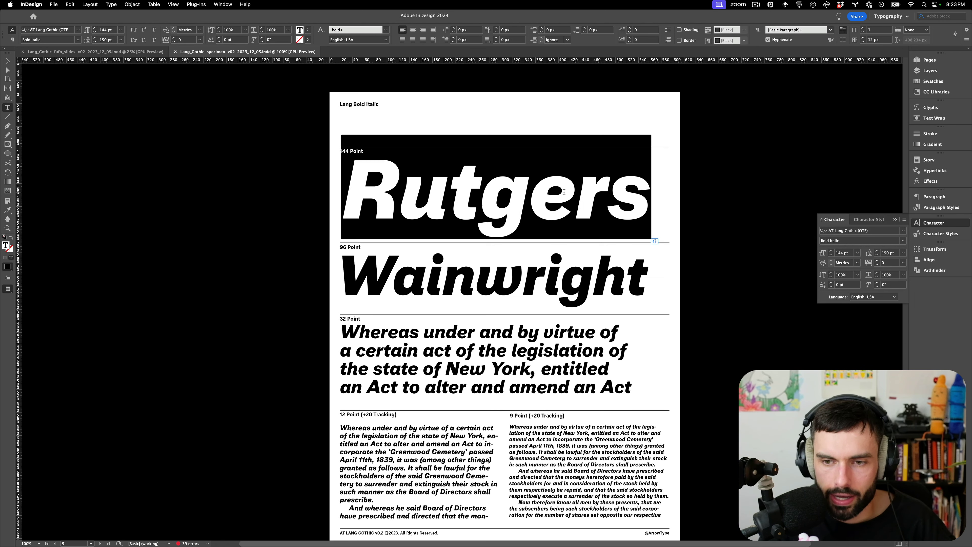
left_click(905, 219)
mouse_move(853, 240)
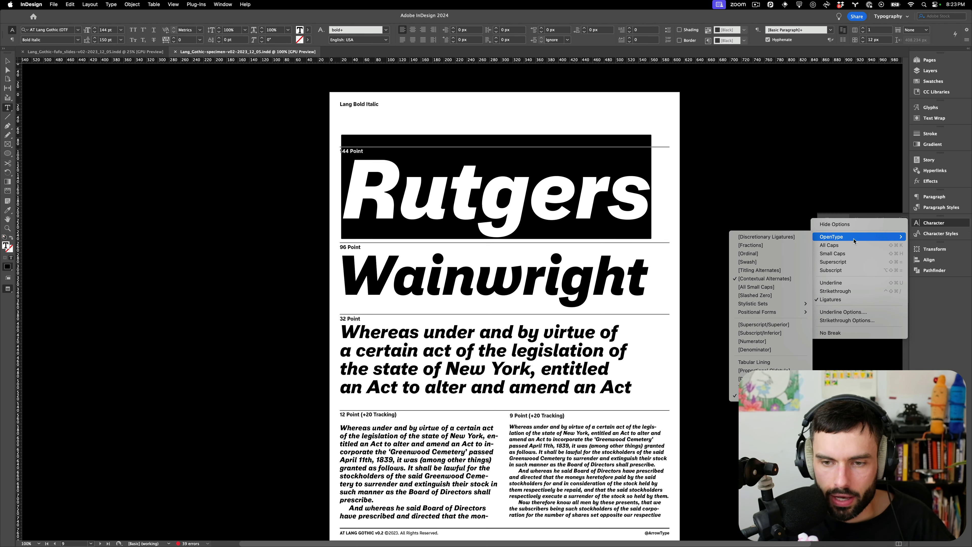
mouse_move(779, 309)
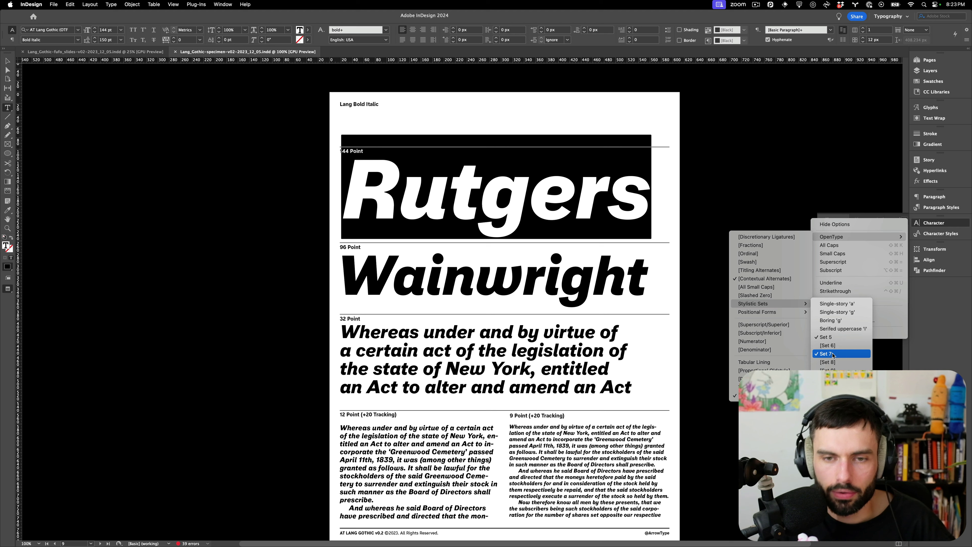
left_click(833, 354)
key("Right")
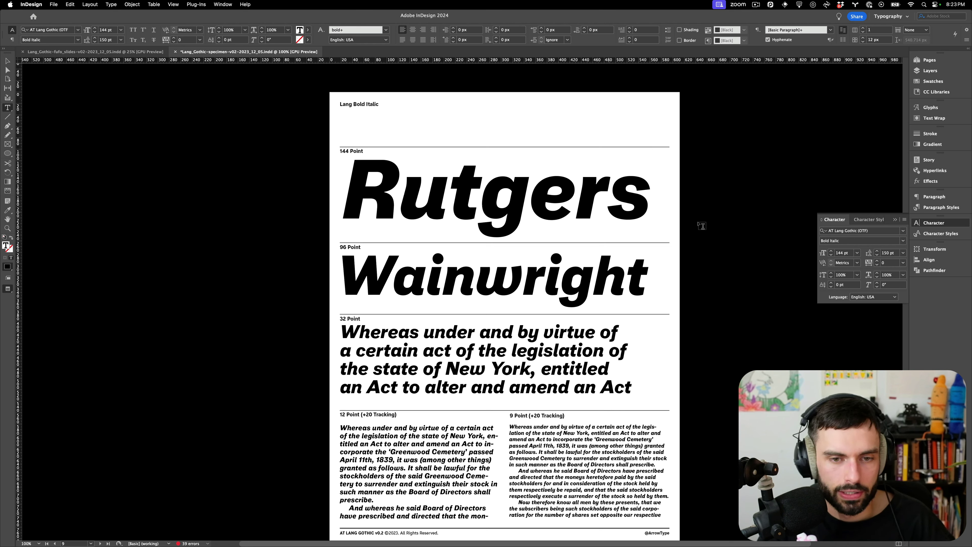
key("Escape")
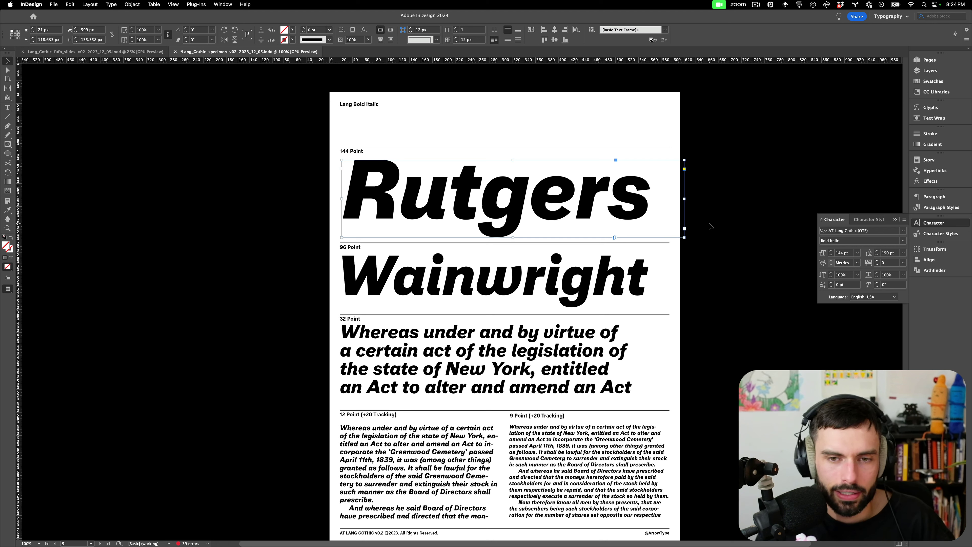
key("super+i")
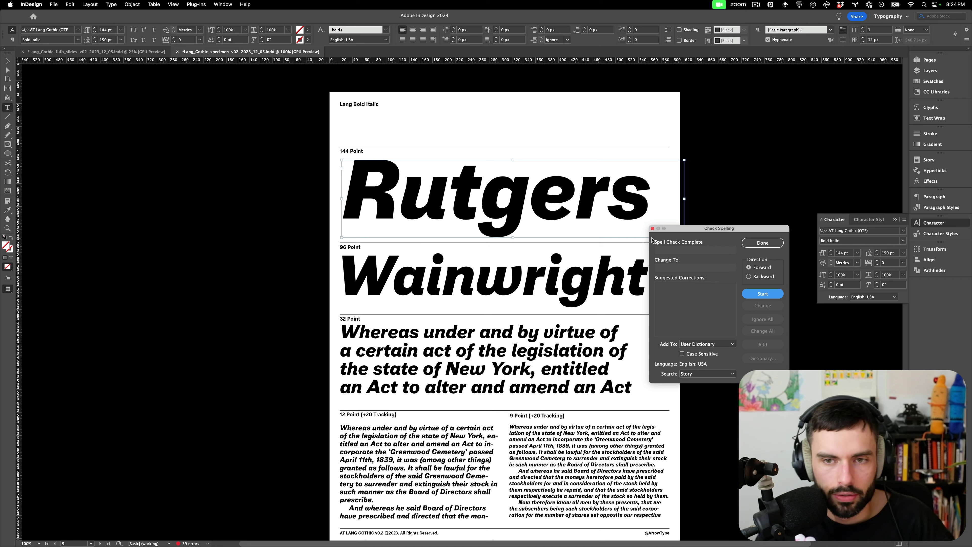
- Close spell check, open Find/Change, and reach the Find Format Basic Character Formats Font Family field
left_click(652, 228)
key("super+f")
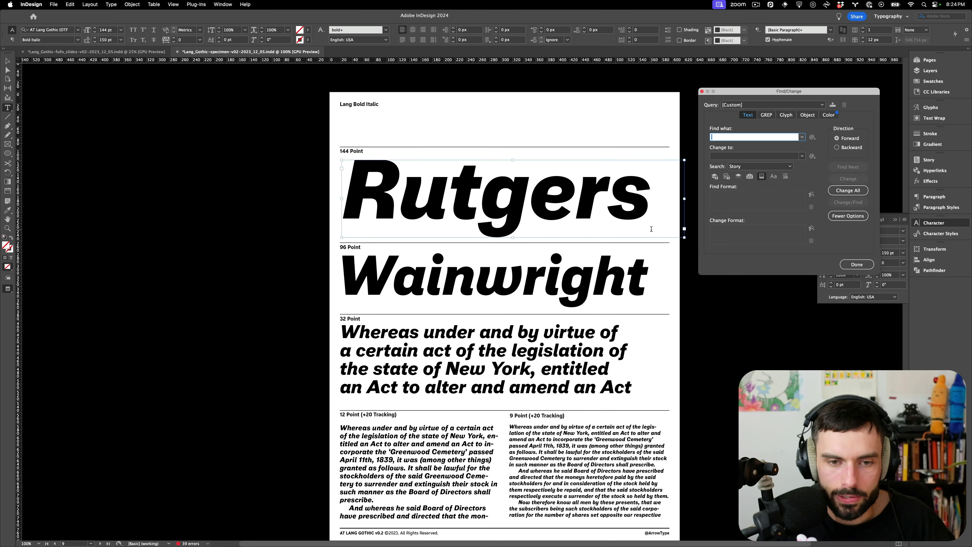
left_click_drag(760, 97, 621, 281)
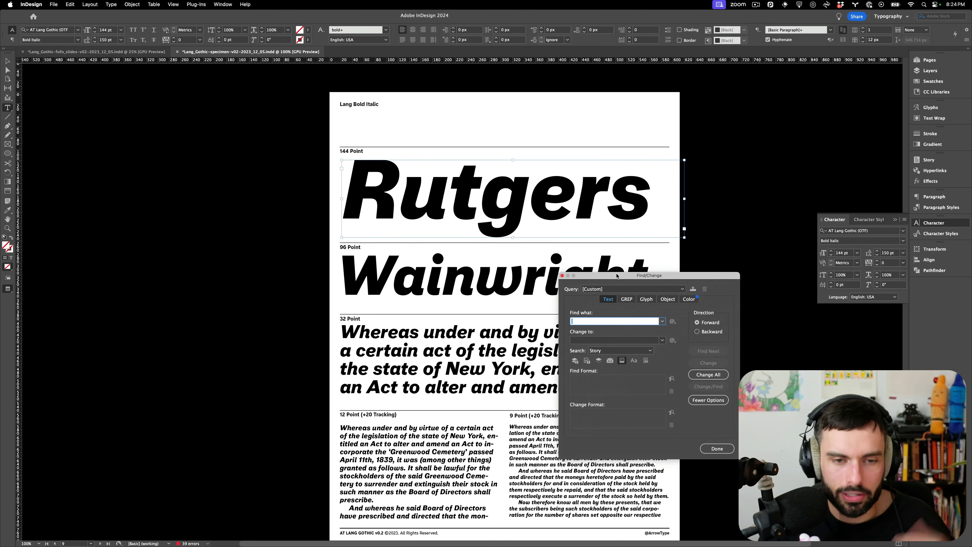
left_click(672, 379)
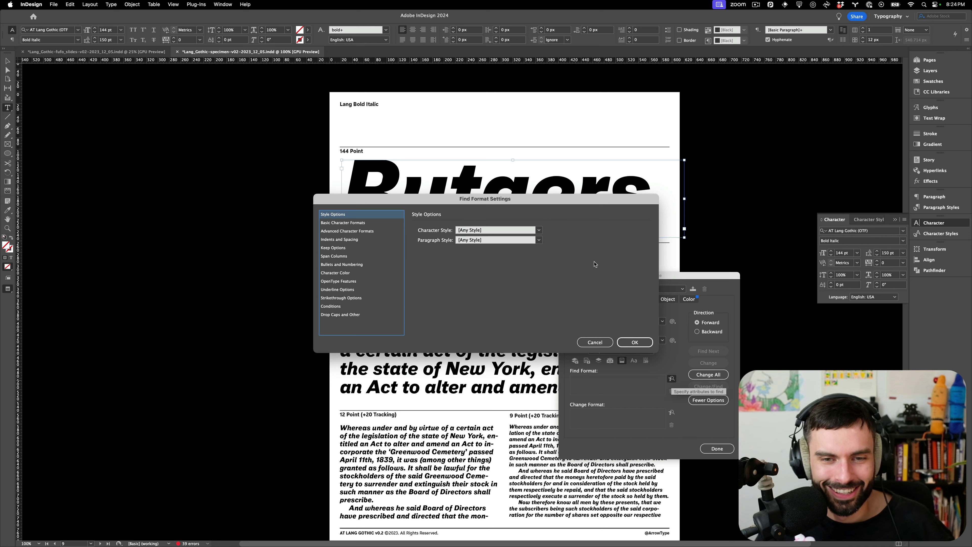
left_click(334, 224)
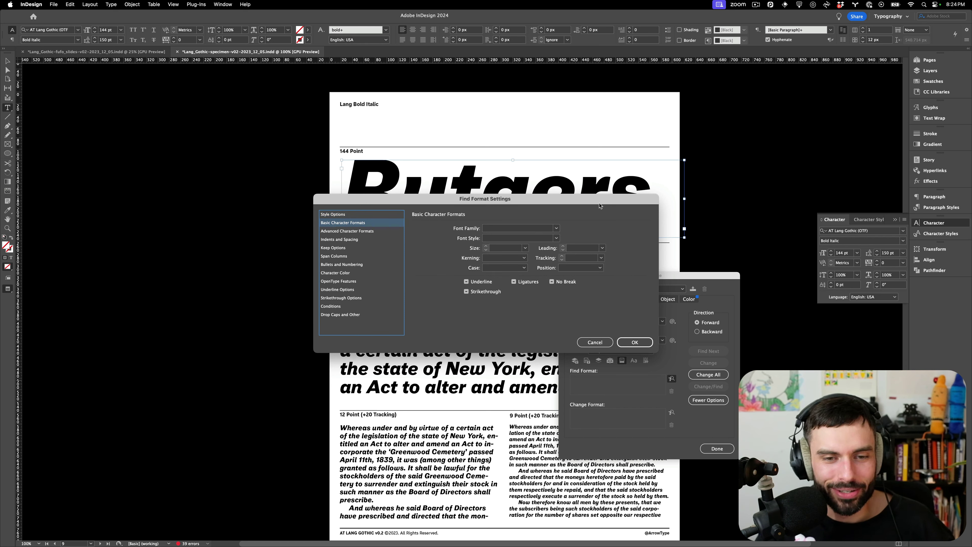
left_click_drag(600, 202, 562, 256)
left_click(505, 287)
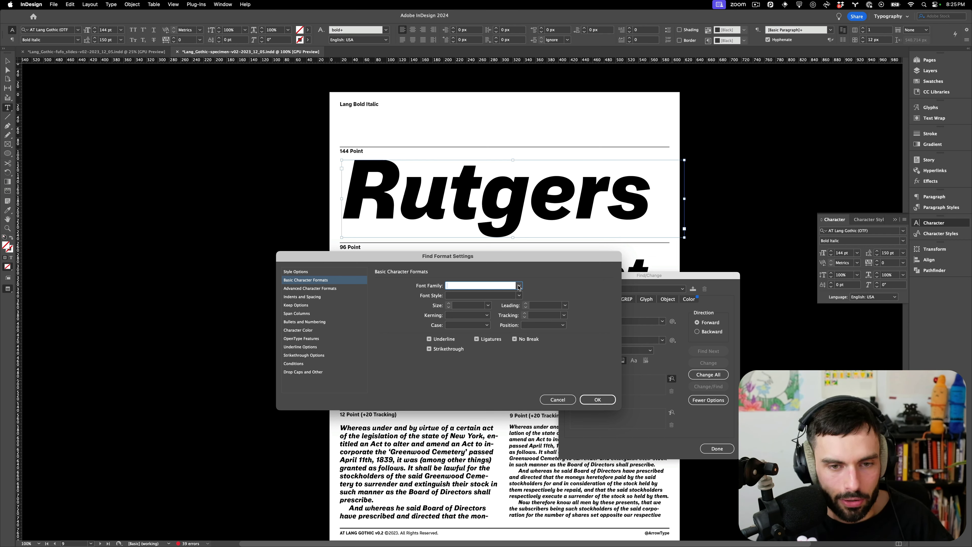
- Enter AT Lang Gothic (OTF) as the Find Format font family with an empty font style
type("AT Lang")
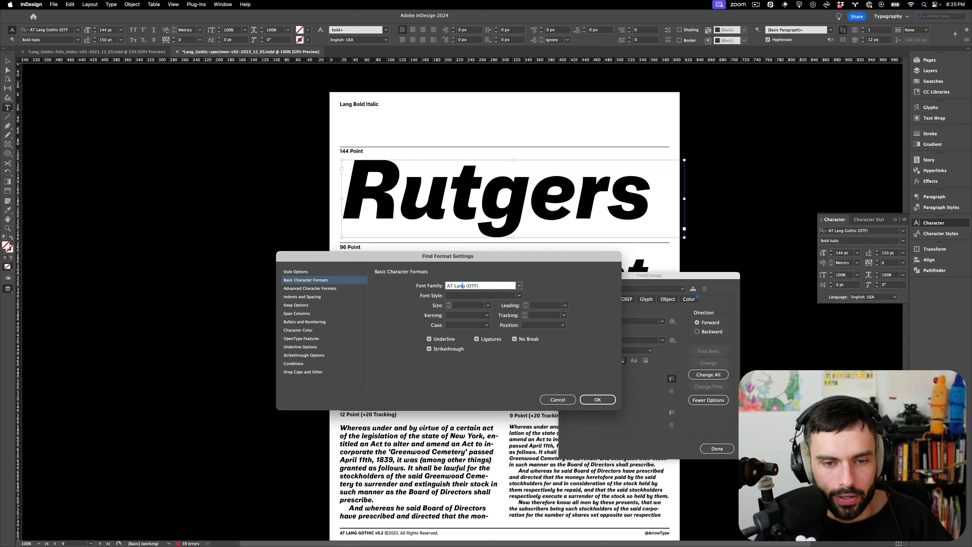
type(" Gothic")
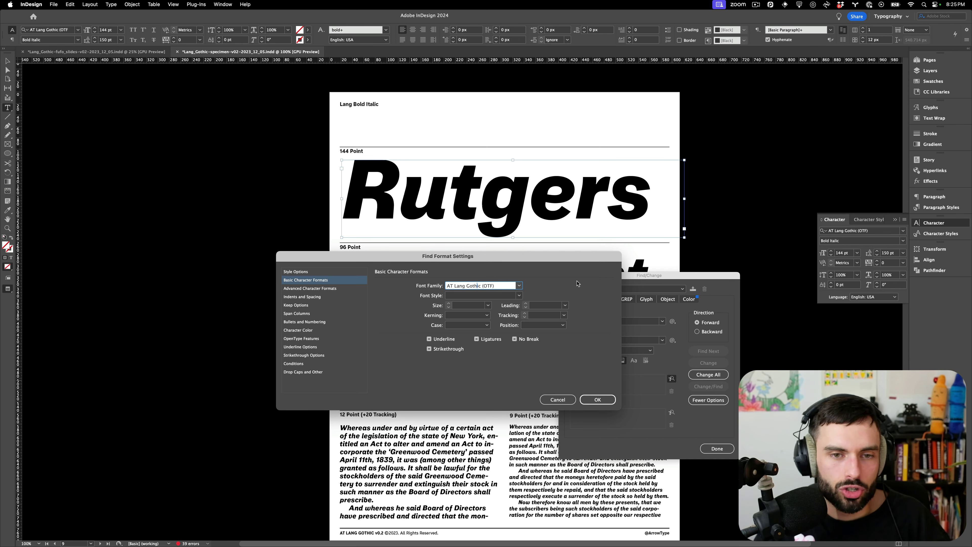
key("Tab")
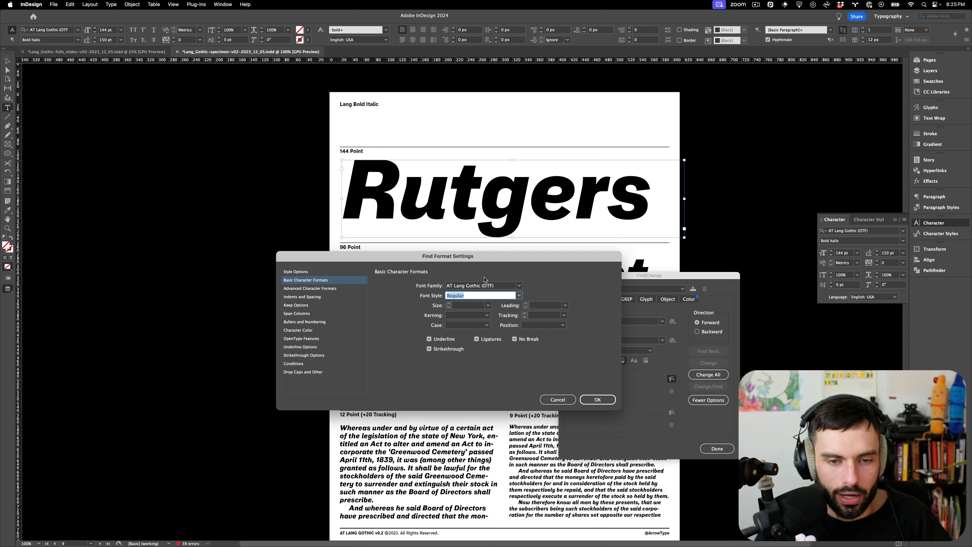
key("BackSpace")
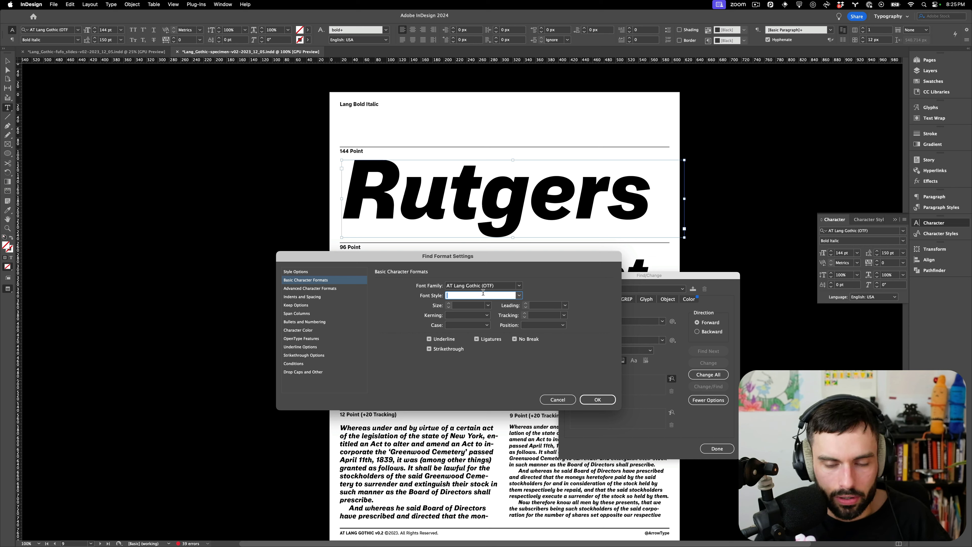
left_click_drag(516, 262, 409, 232)
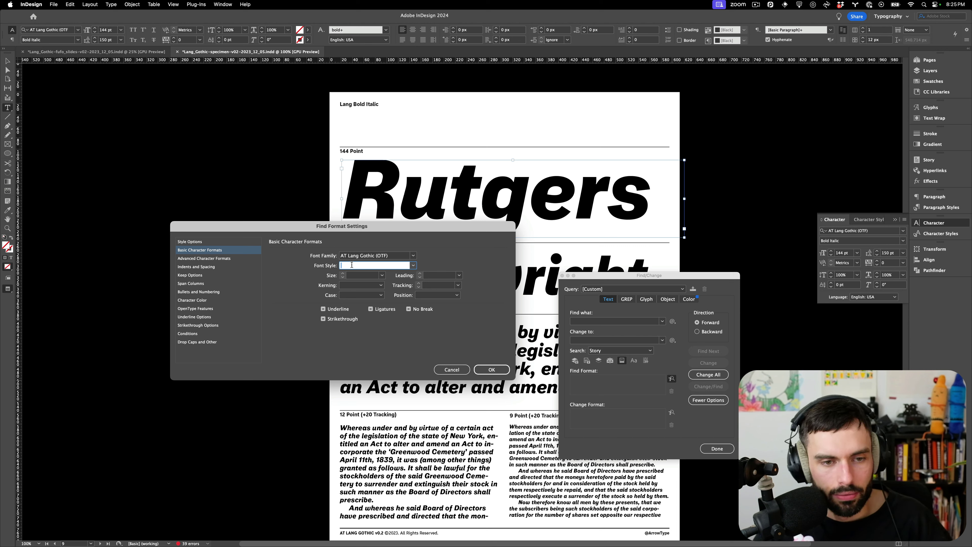
key("Tab")
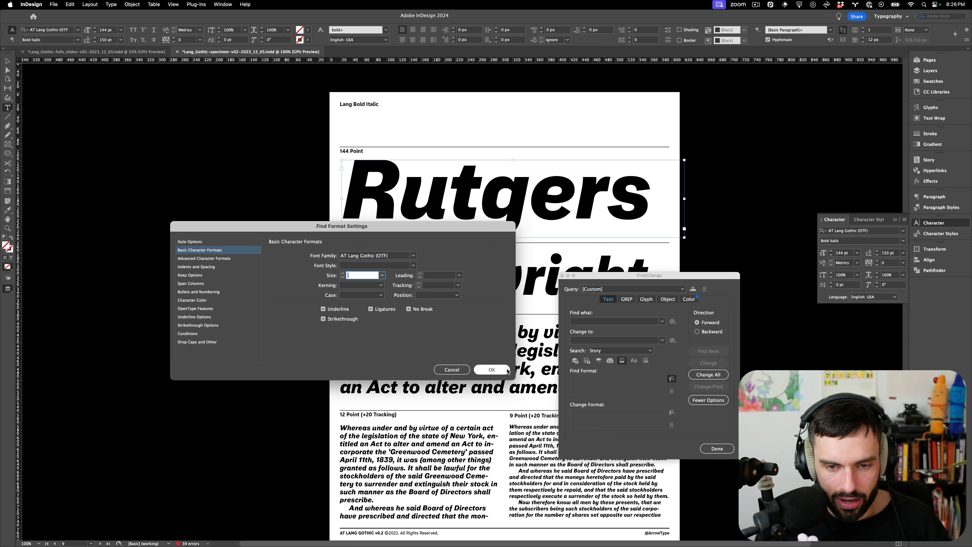
left_click(491, 369)
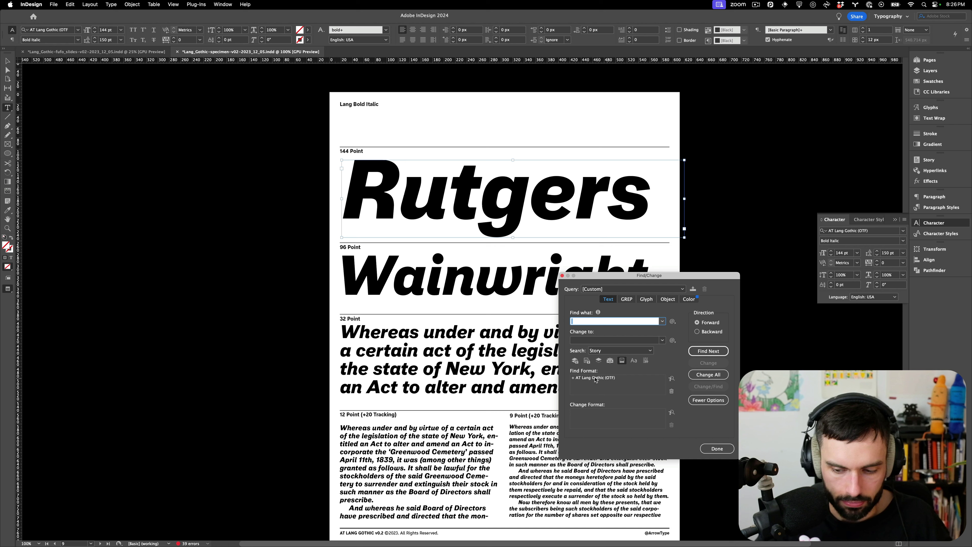
- Open Change Format Settings at Basic Character Formats and clear the font style
left_click(671, 412)
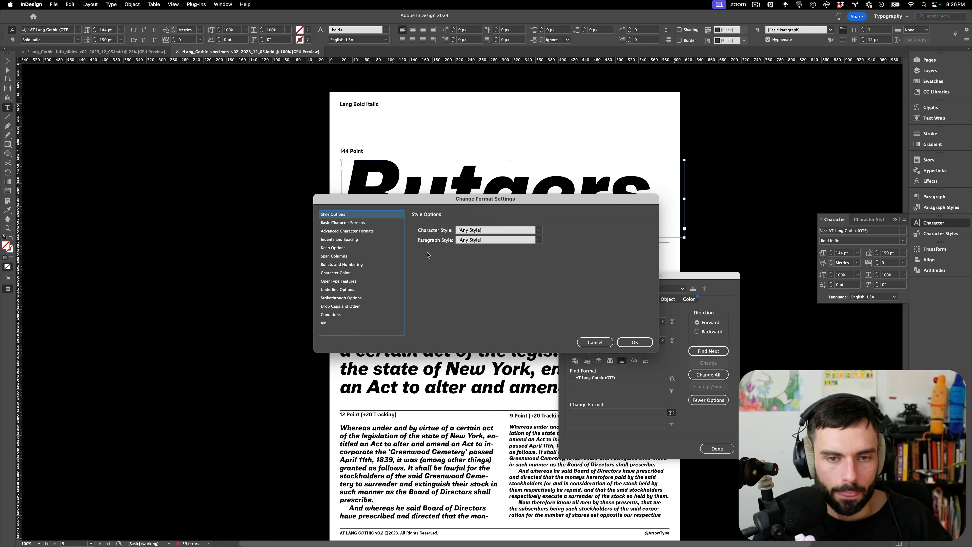
left_click(379, 225)
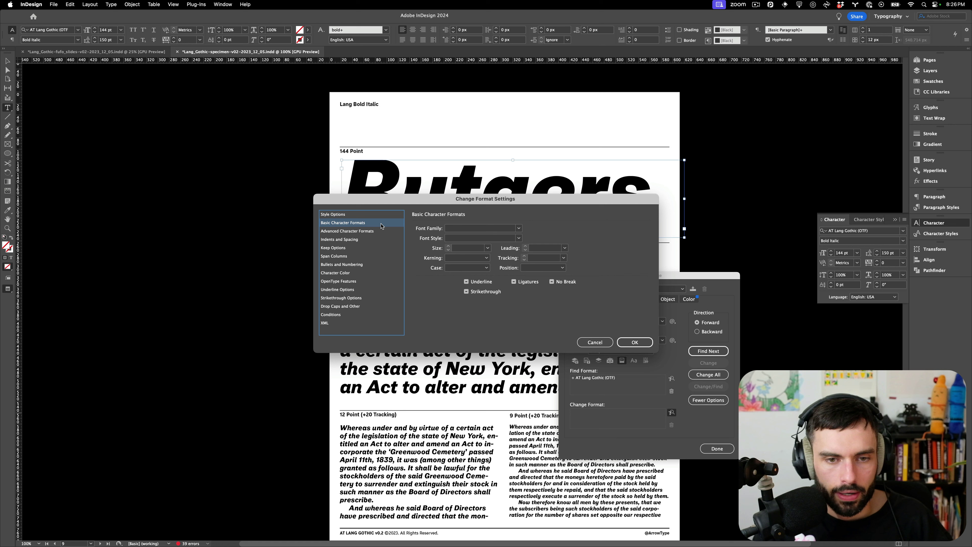
left_click(519, 229)
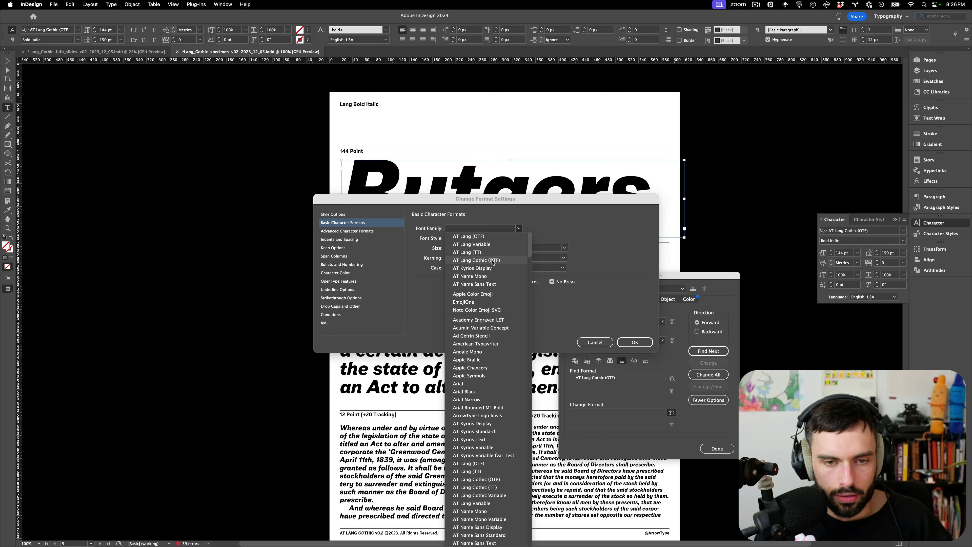
left_click(476, 260)
left_click(509, 239)
key("Tab")
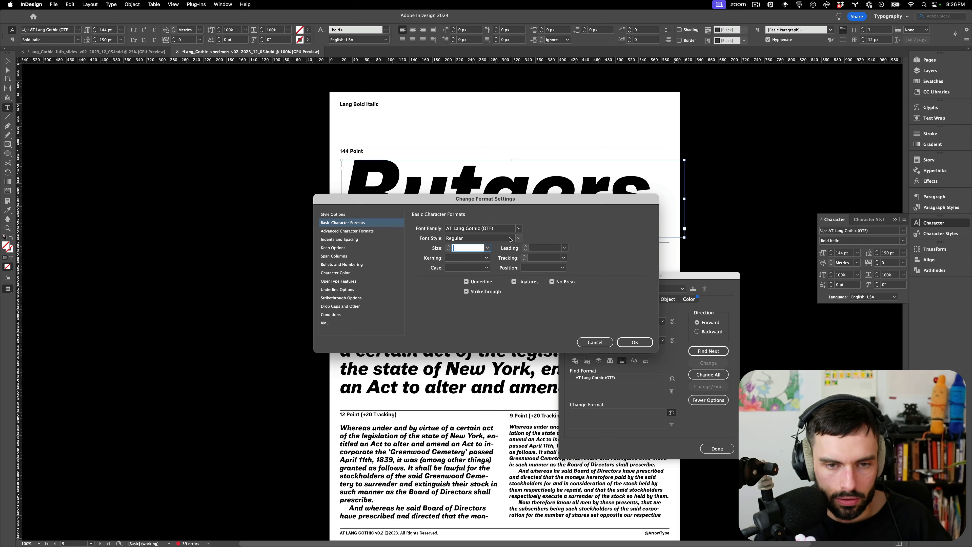
left_click(509, 239)
double_click(510, 239)
key("BackSpace")
- Set the Change Format font family to AT Lang (OTF) with no font style
left_click(518, 228)
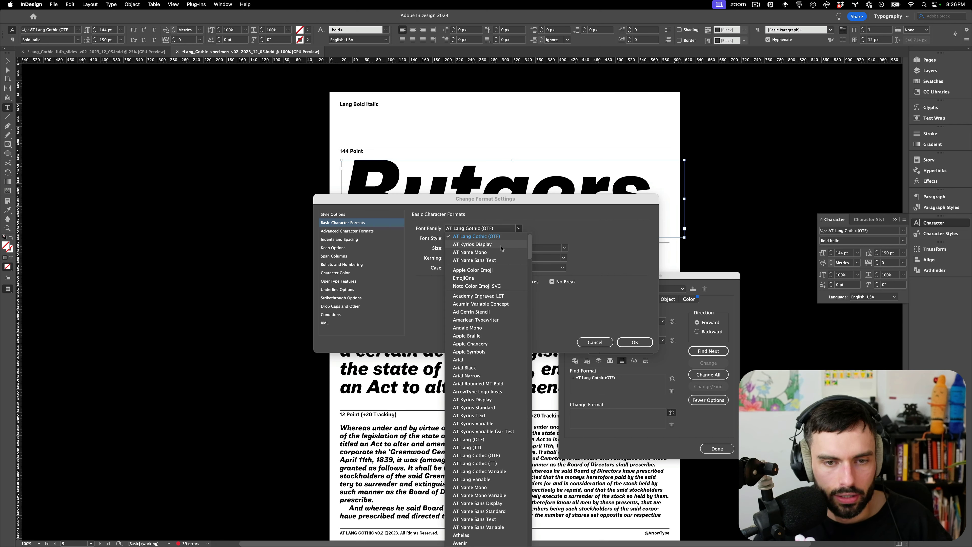
left_click(501, 246)
left_click(520, 229)
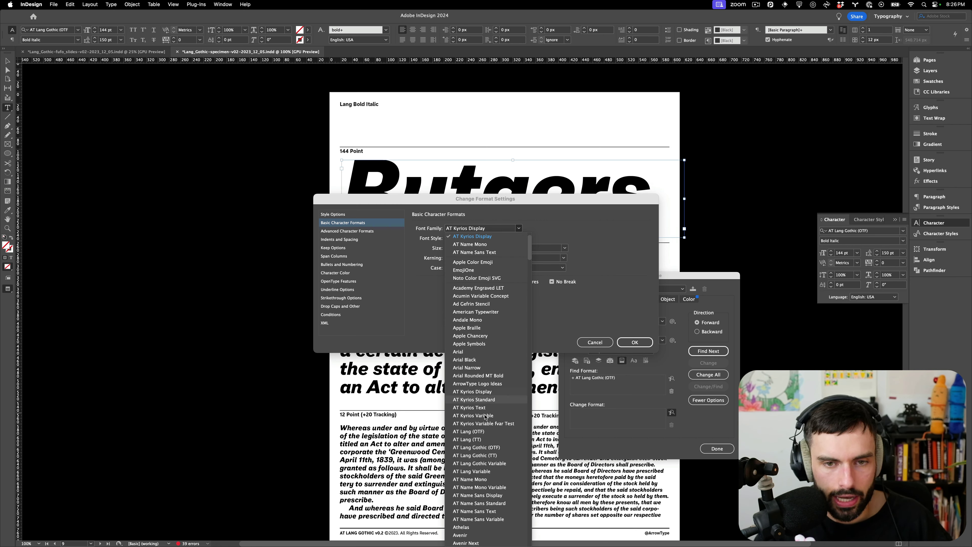
left_click(479, 439)
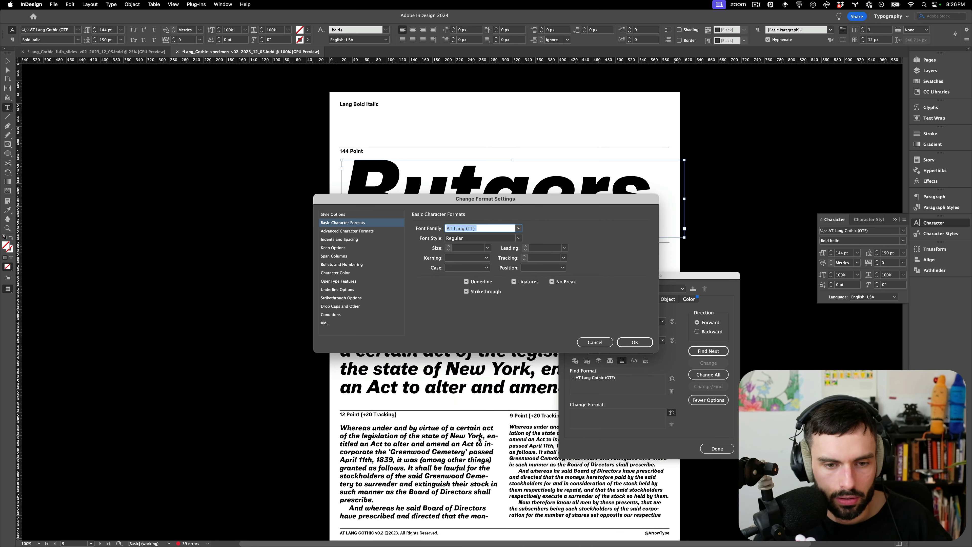
left_click(518, 228)
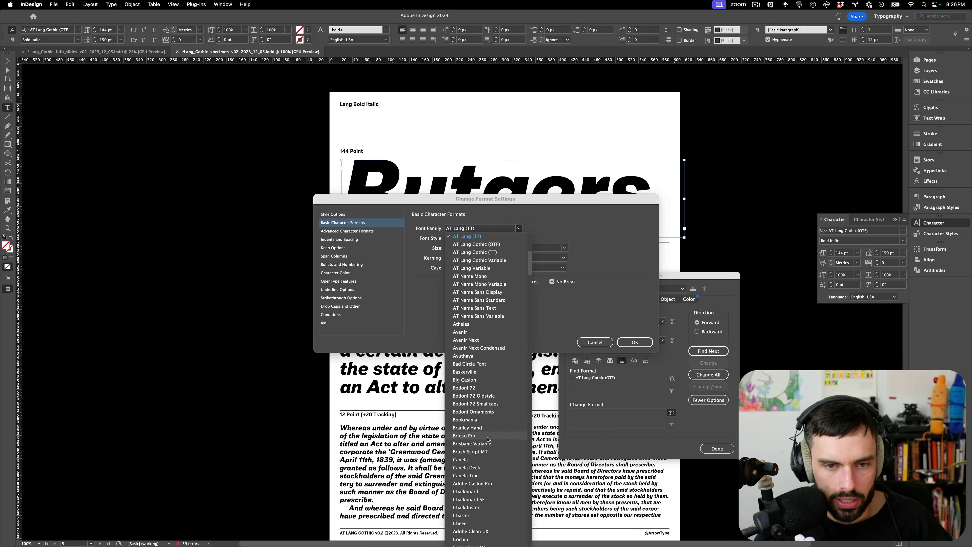
scroll(500, 266, "up", 2)
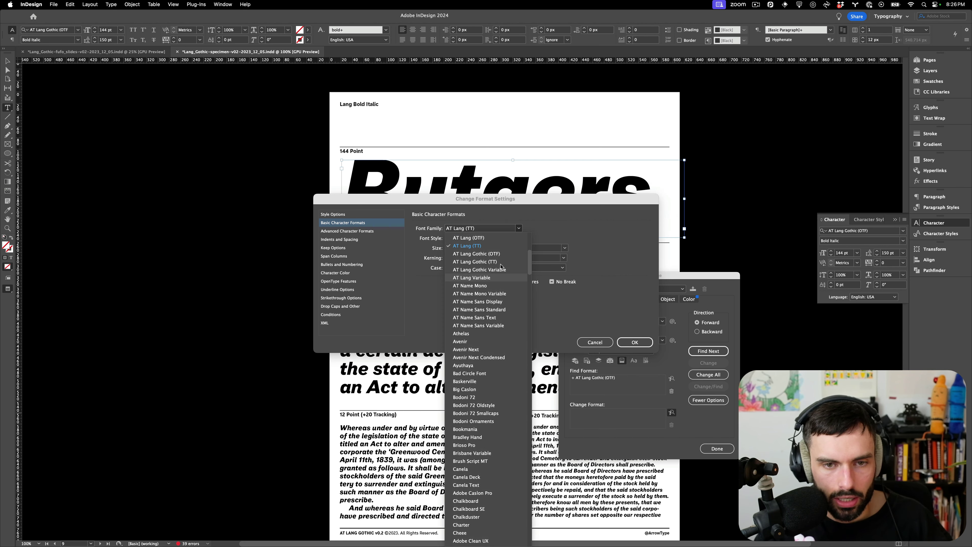
left_click(482, 252)
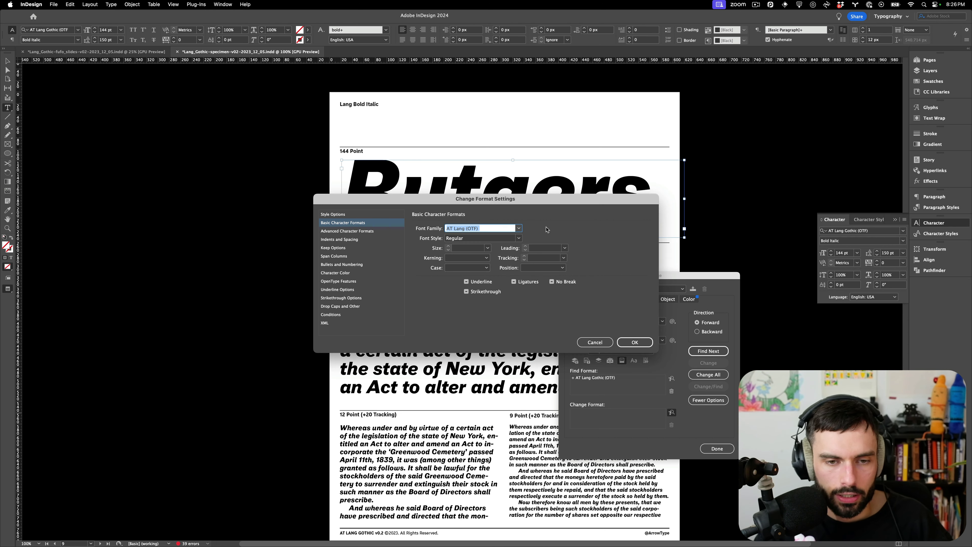
left_click(496, 239)
key("BackSpace")
left_click(633, 342)
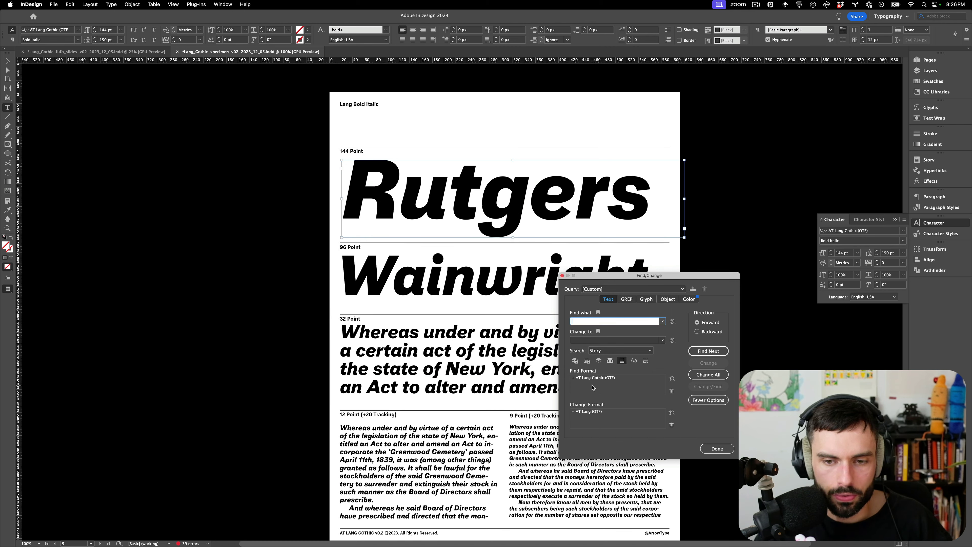
- Run Change All on the story, then across the whole document (93 replacements)
left_click(713, 374)
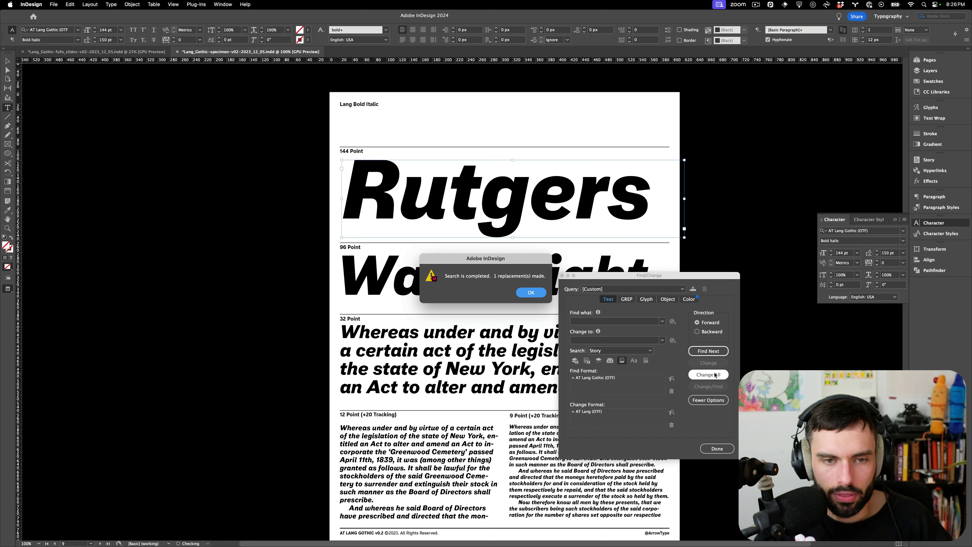
left_click(528, 292)
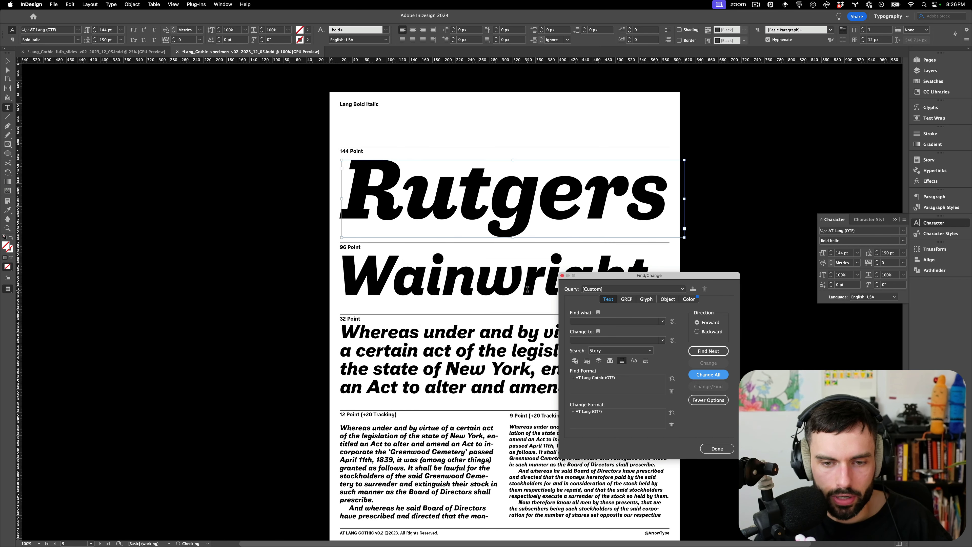
left_click(609, 351)
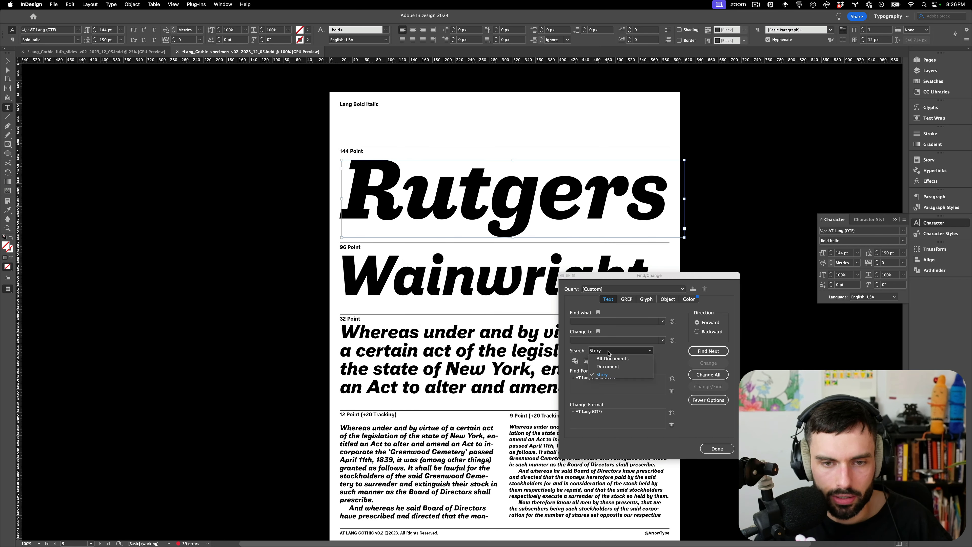
left_click(612, 366)
left_click(708, 375)
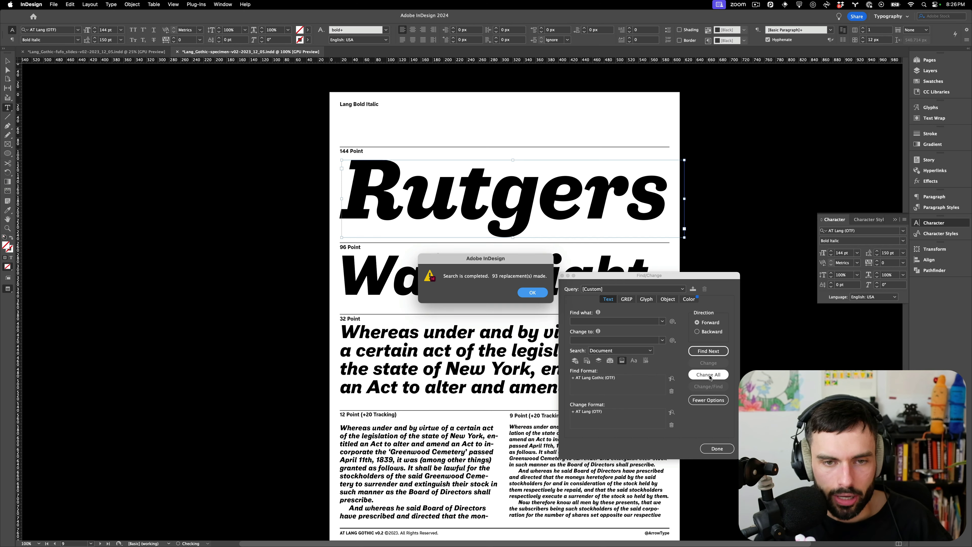
left_click(532, 292)
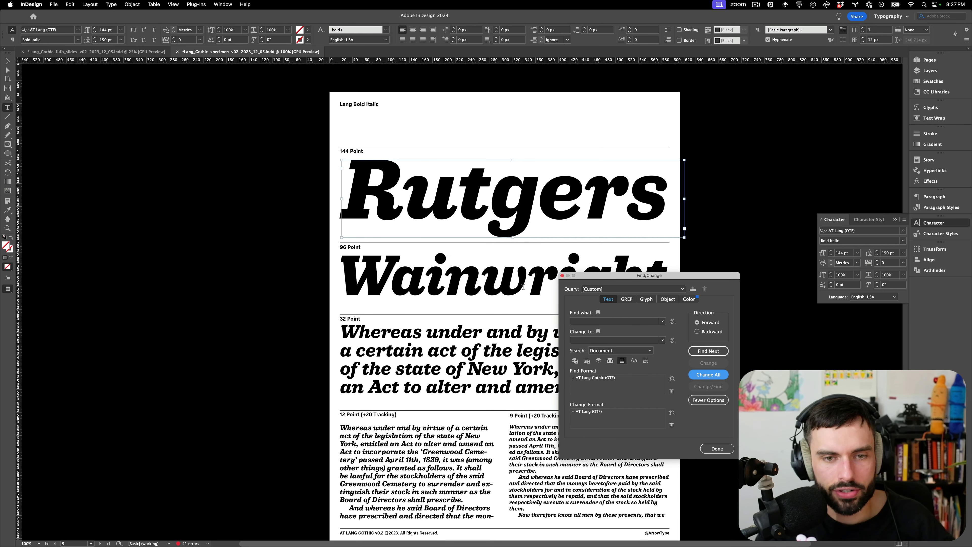
- Scroll through the specimen pages to check the font replacements
scroll(489, 218, "up", 20)
scroll(420, 218, "up", 15)
scroll(417, 217, "down", 8)
scroll(417, 217, "up", 10)
scroll(420, 217, "down", 5)
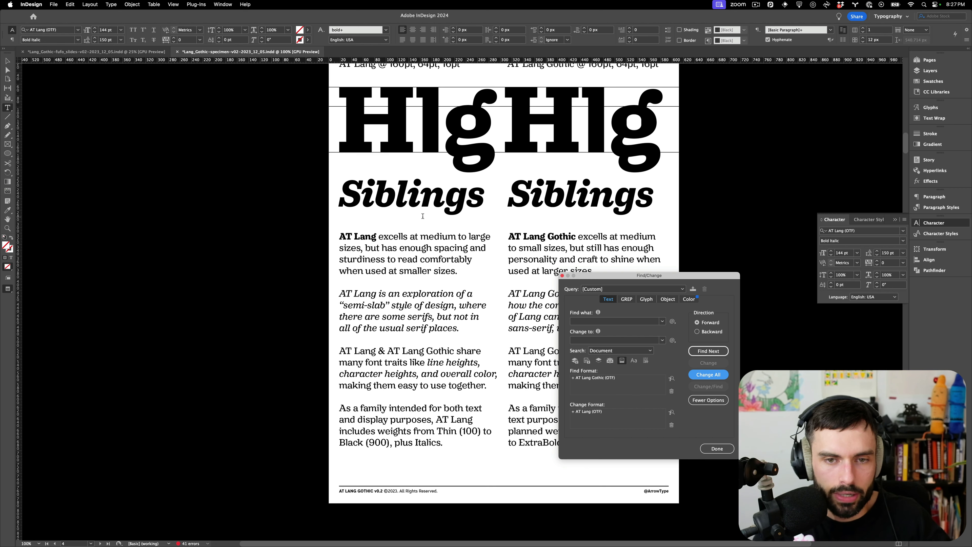
scroll(406, 263, "down", 20)
scroll(395, 255, "down", 10)
scroll(396, 255, "right", 2)
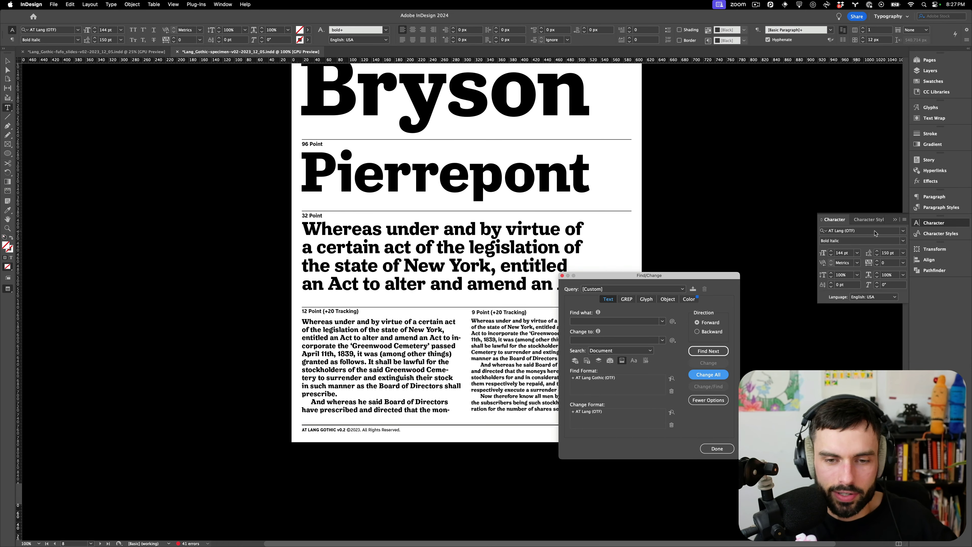
- Set the Find Format to font AT Lang (OTF) with the font style cleared
left_click(671, 380)
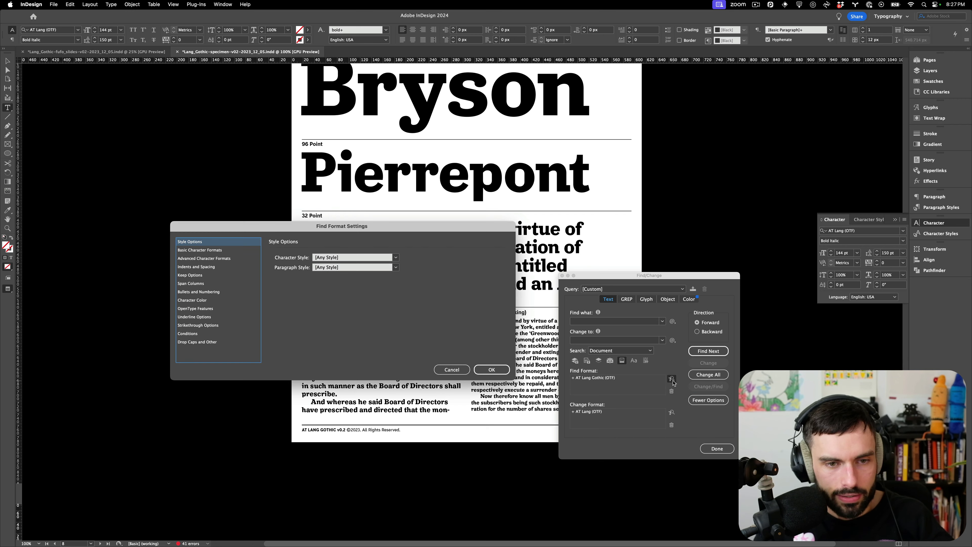
left_click(210, 250)
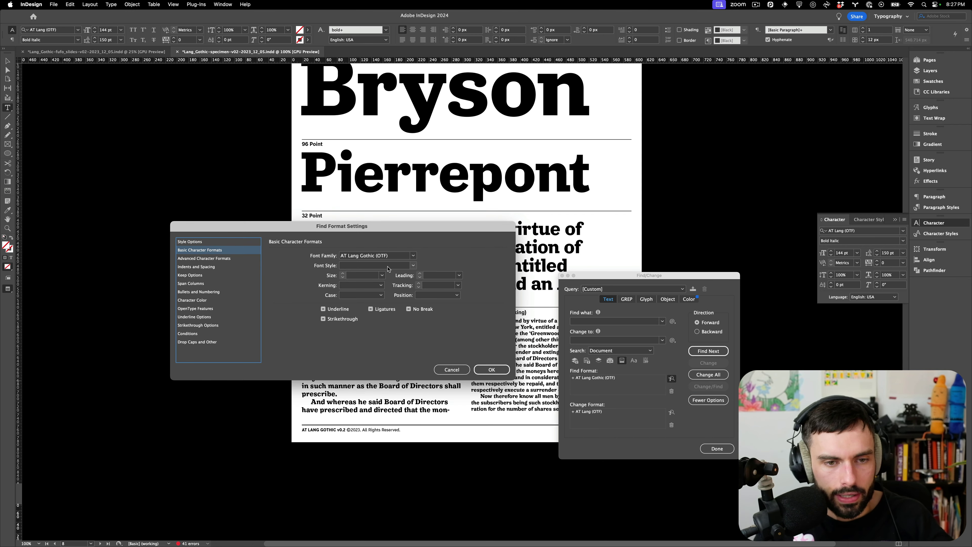
left_click(412, 256)
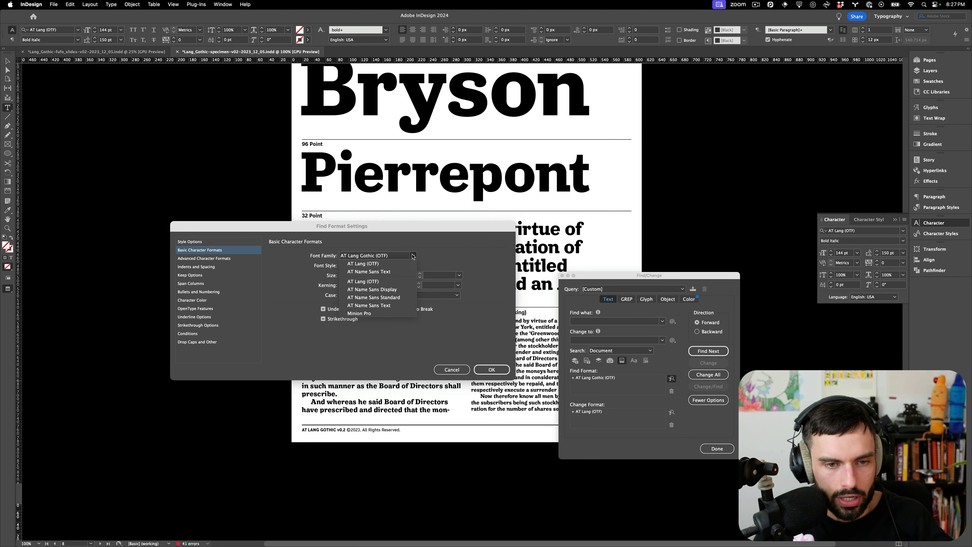
left_click(396, 264)
left_click(379, 266)
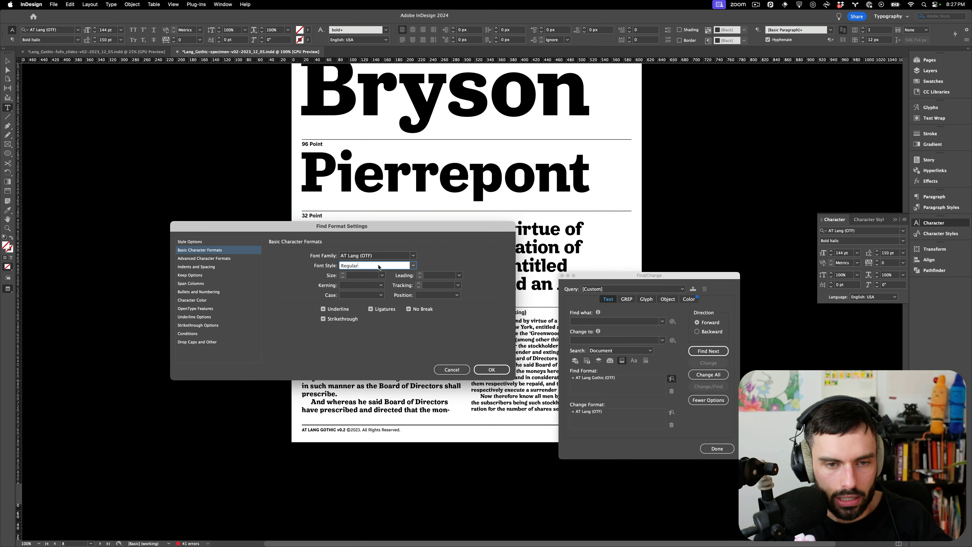
double_click(379, 266)
key("BackSpace")
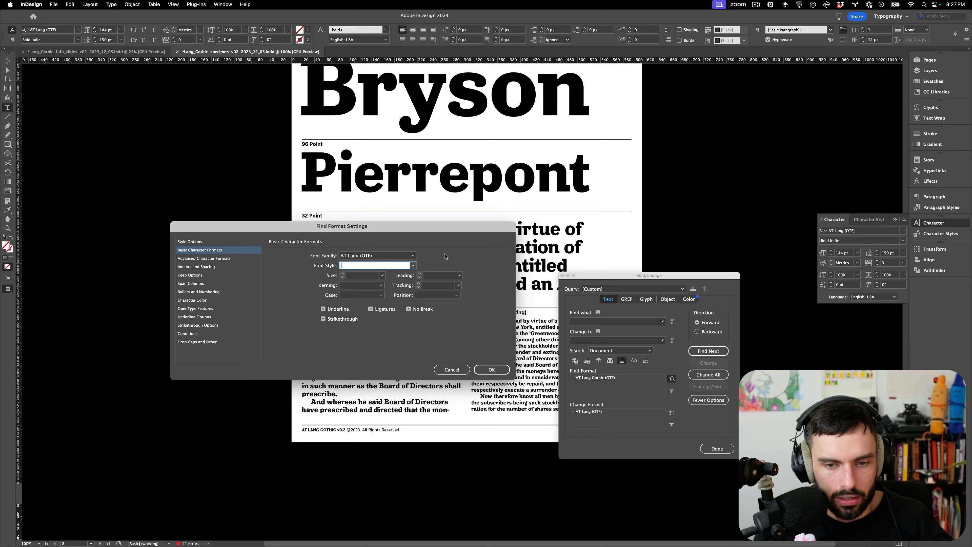
left_click(491, 370)
- Set the Change Format font to AT Lang Gothic (OTF) with the font style cleared
left_click(671, 412)
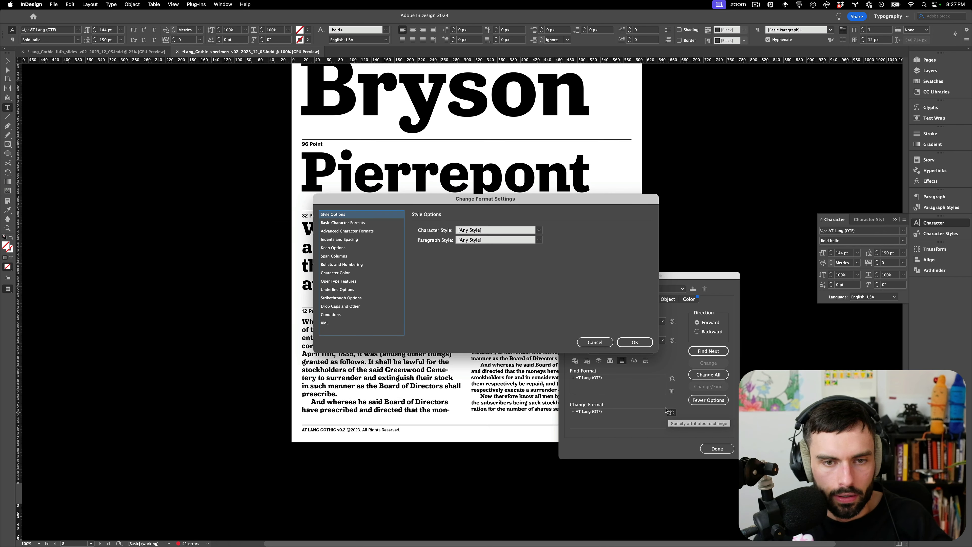
left_click(383, 223)
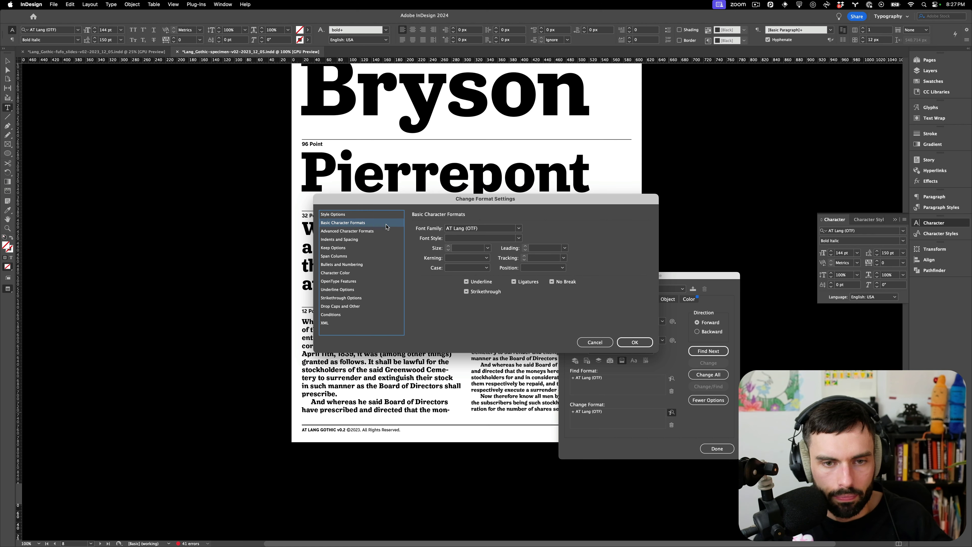
left_click(518, 229)
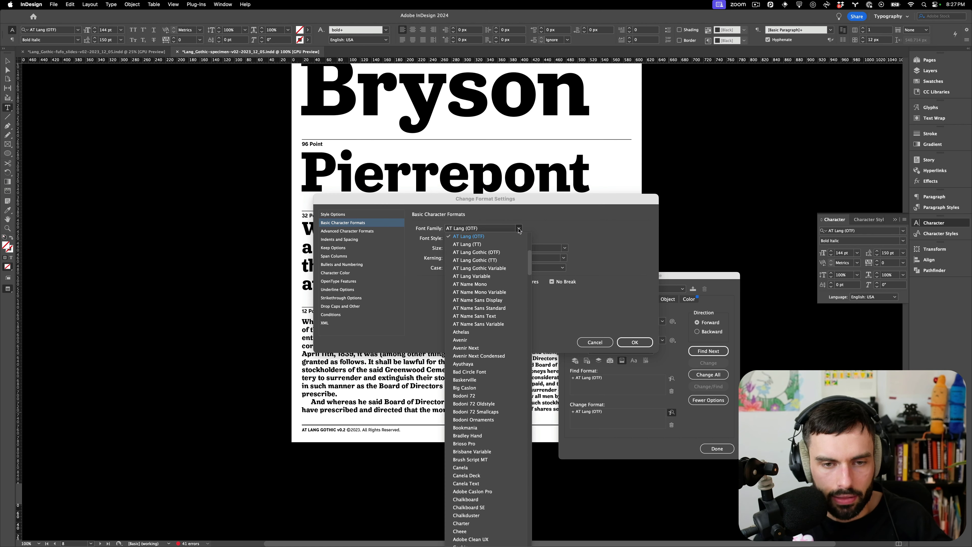
left_click(496, 253)
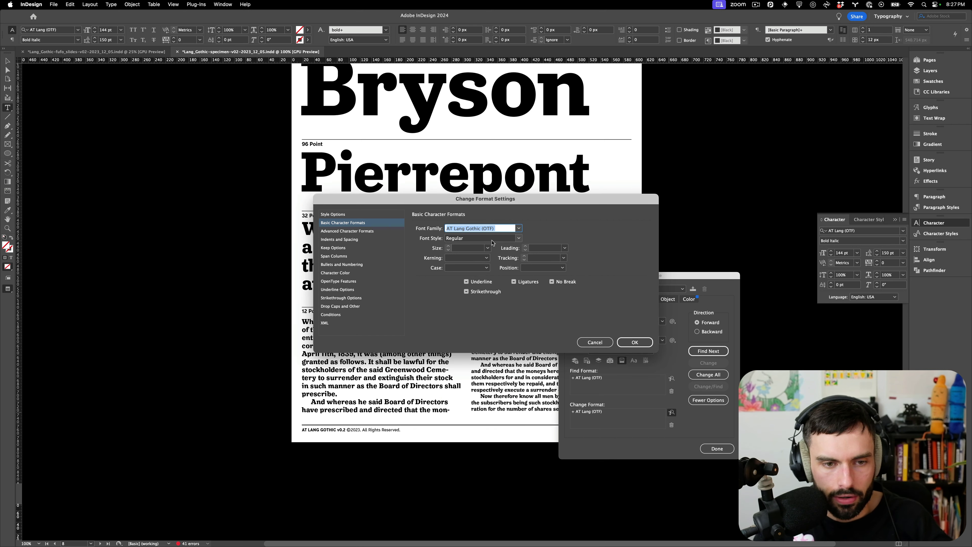
left_click(493, 241)
key("BackSpace")
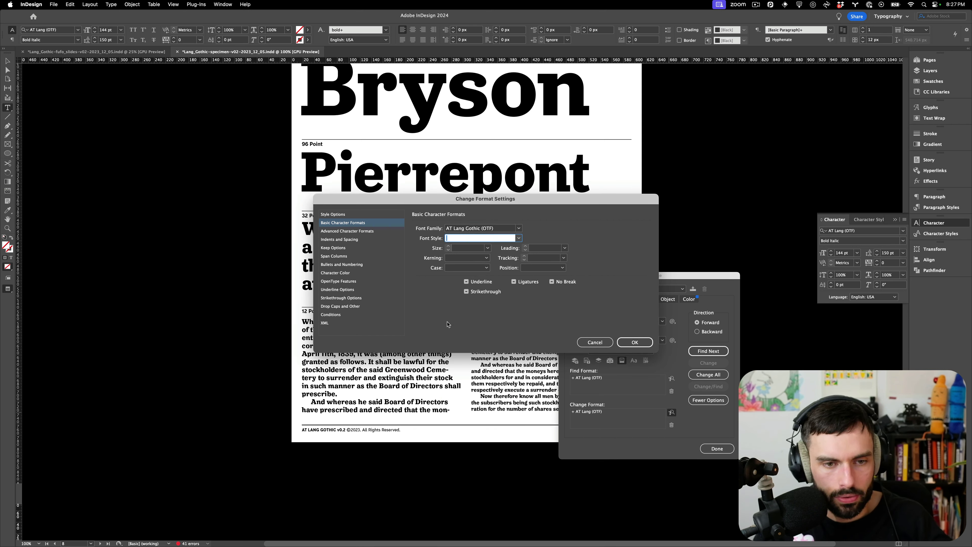
- Add the Simplified Cap Arms and Low flair stylistic sets, then change all 91 occurrences
left_click(339, 281)
left_click(452, 293)
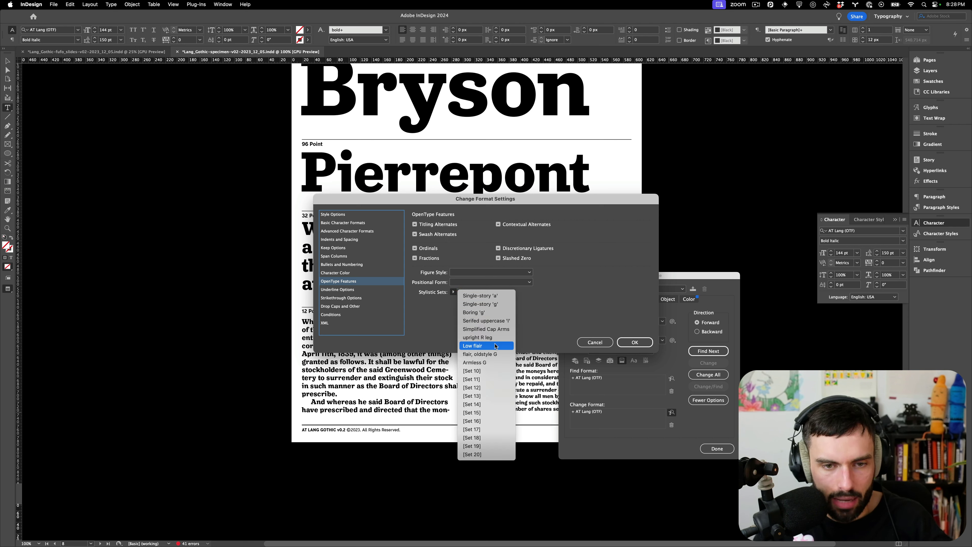
left_click(493, 330)
left_click(453, 292)
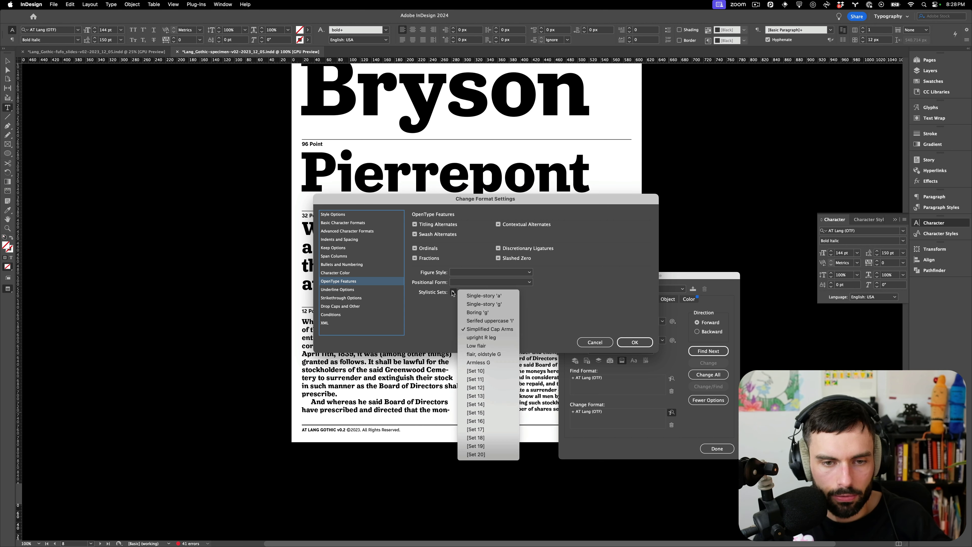
left_click(486, 346)
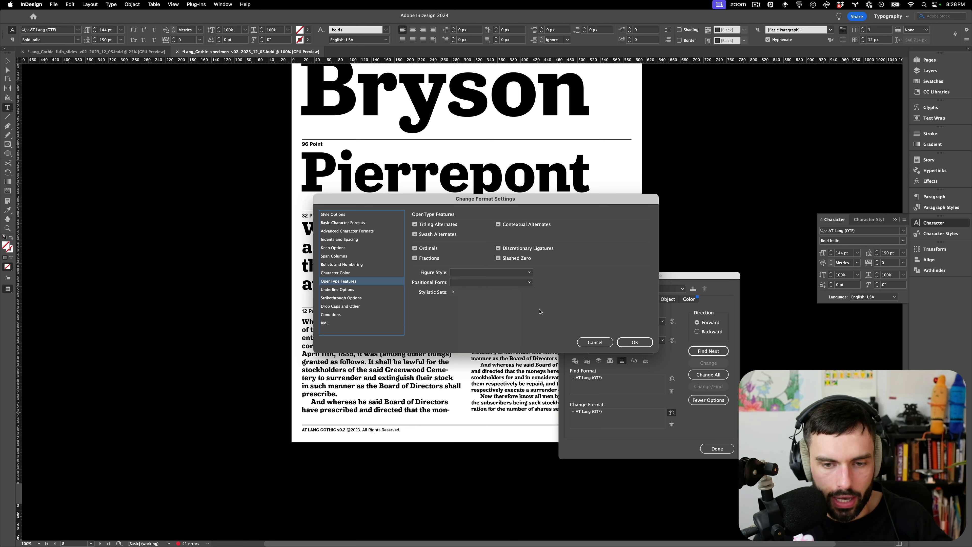
left_click(634, 341)
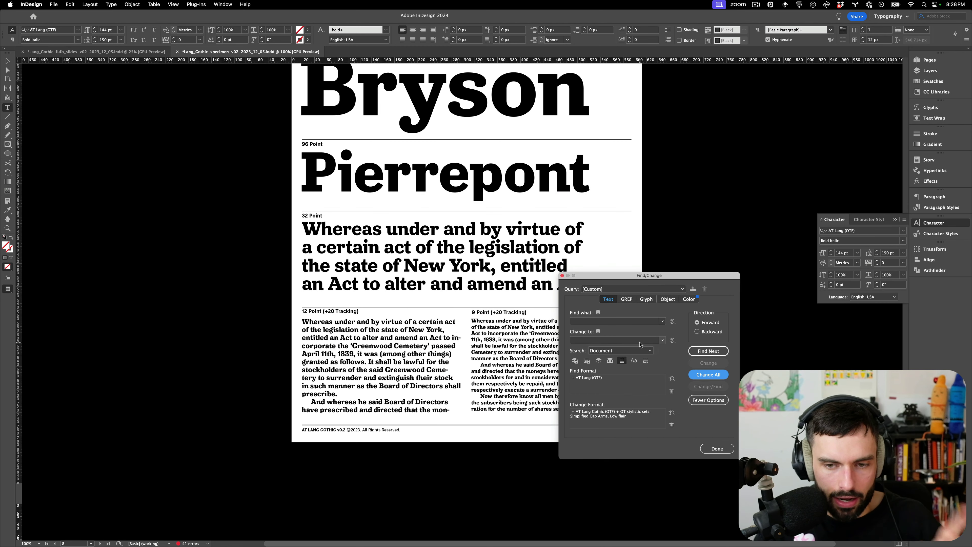
left_click(709, 375)
left_click(528, 291)
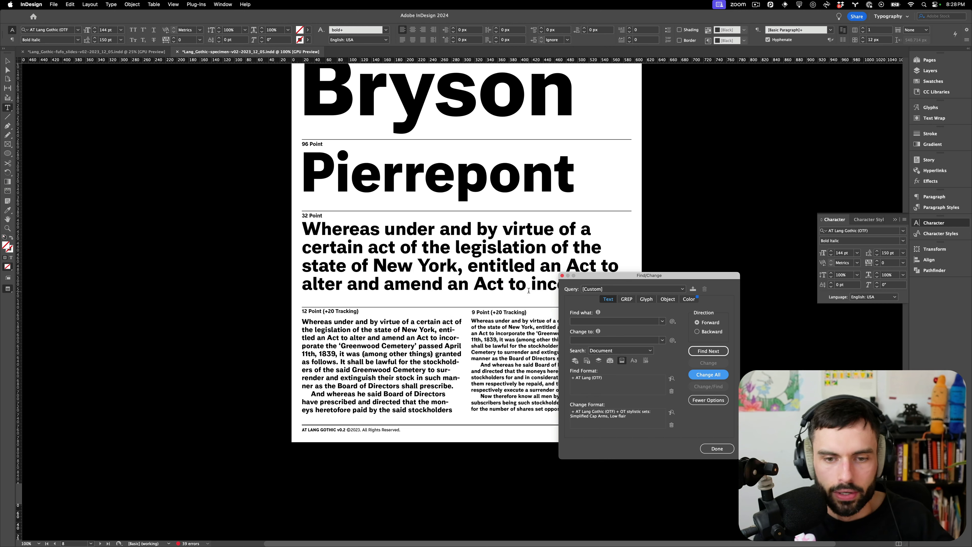
- Close Find/Change and check the y–s kerning in Bryson, with Paragraph Styles open
scroll(474, 303, "up", 3)
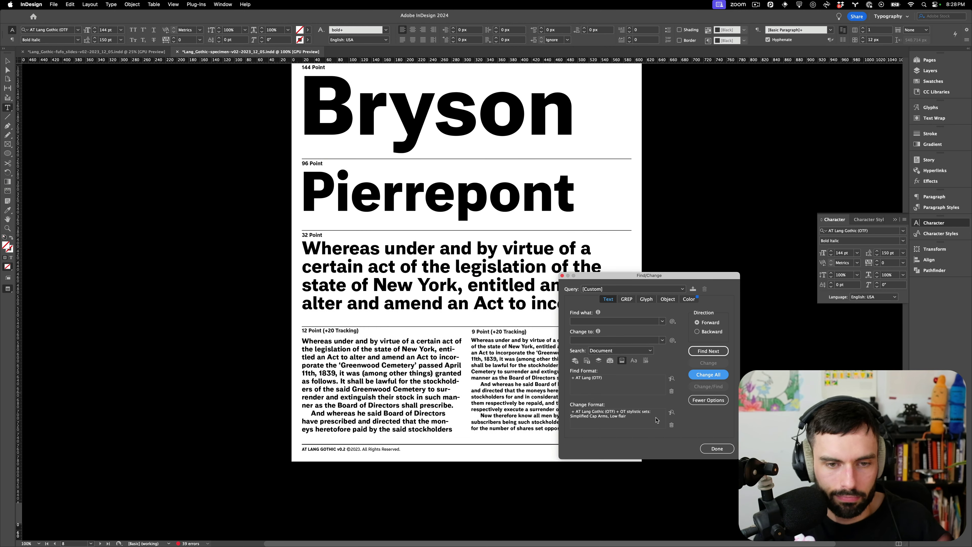
left_click(716, 448)
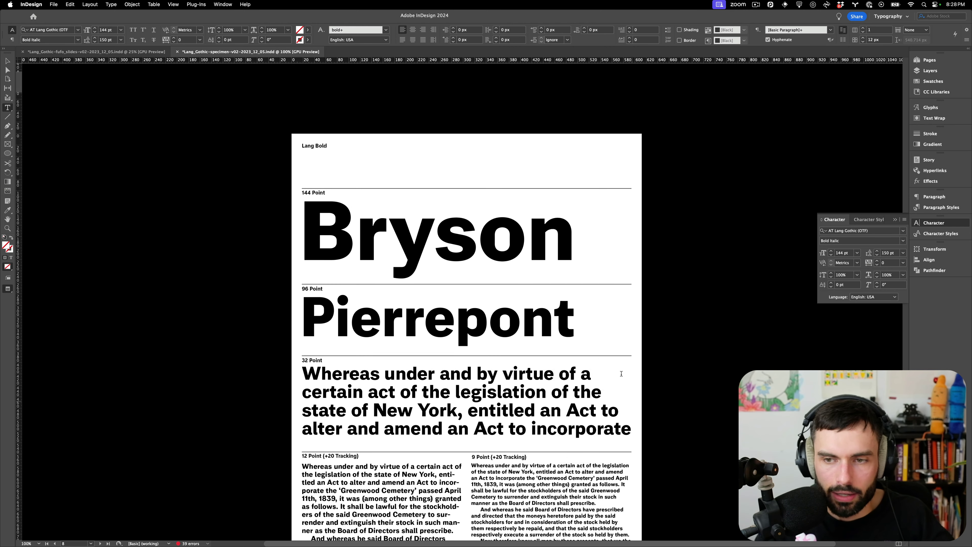
left_click(490, 244)
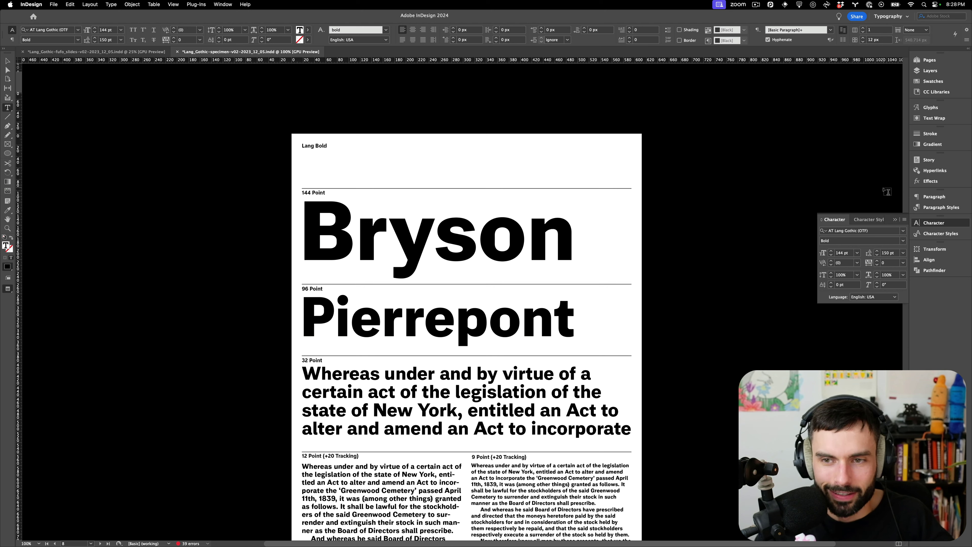
left_click(940, 207)
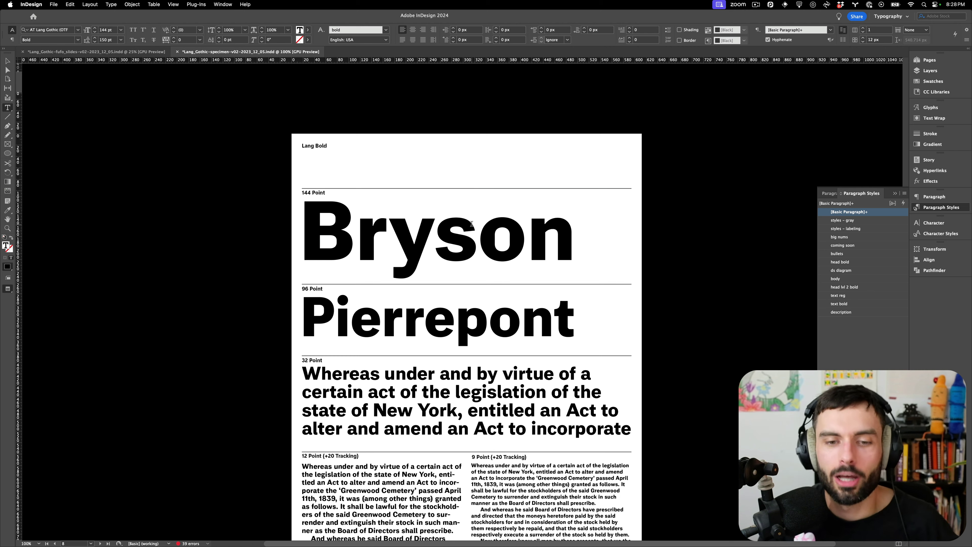
scroll(450, 218, "down", 1)
left_click(435, 216)
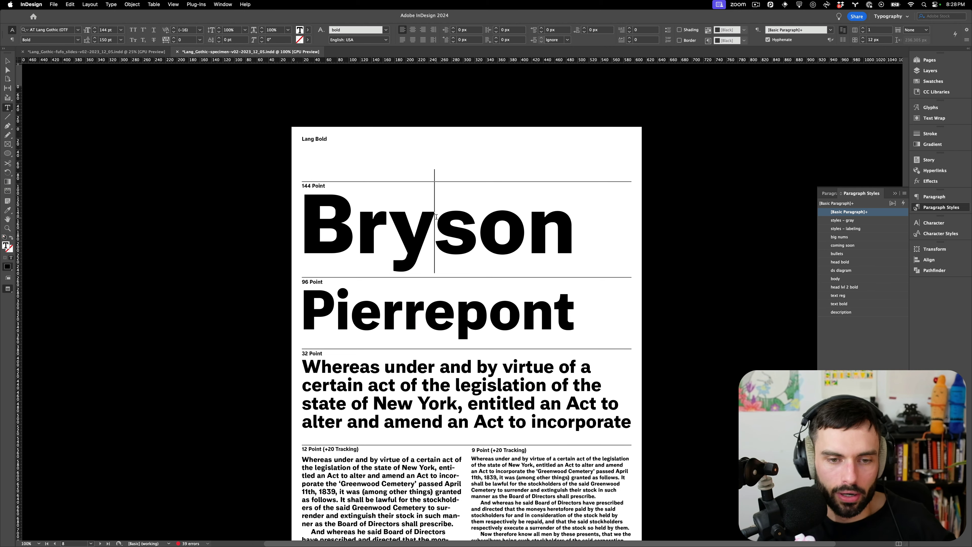
- Check the kerning in Rutgers on the Lang Bold Italic page, then deselect its frame
scroll(446, 220, "down", 5)
scroll(445, 219, "down", 13)
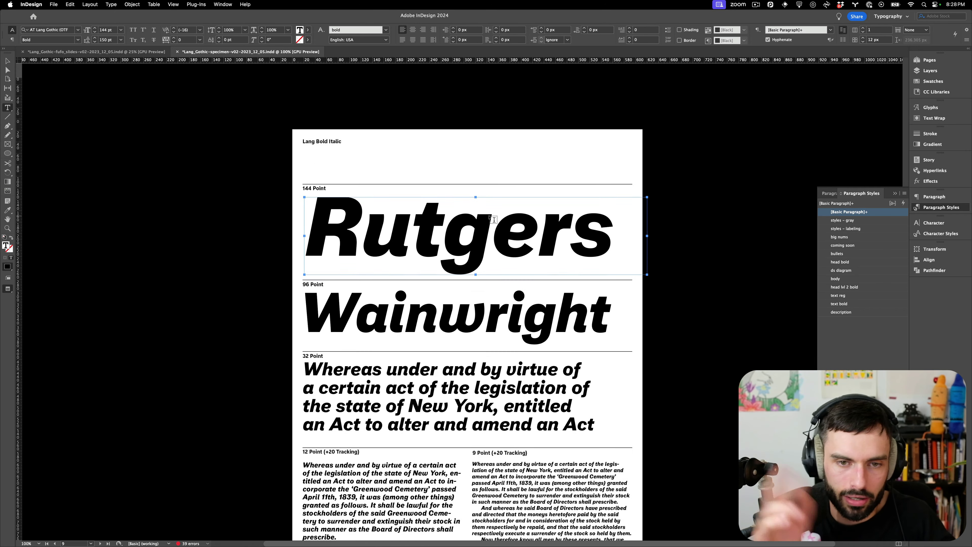
left_click(551, 223)
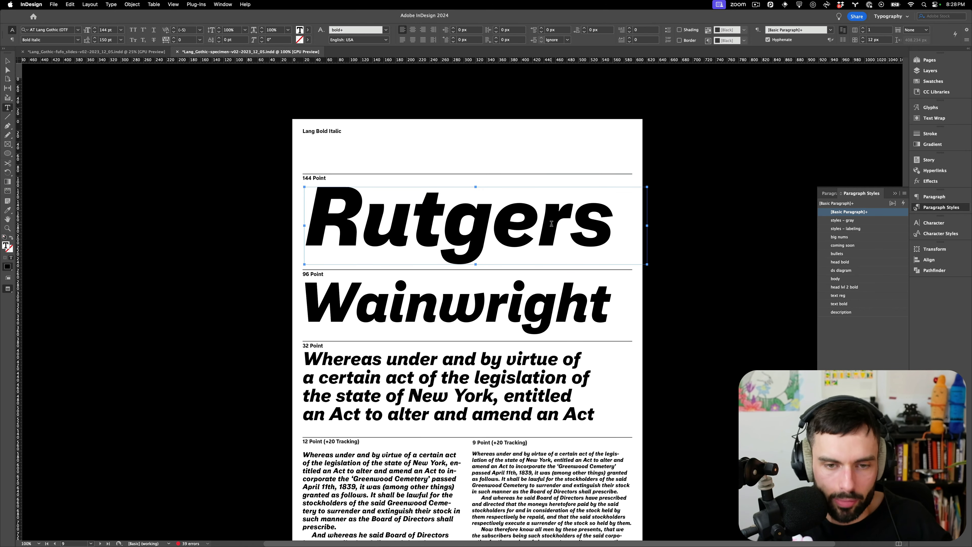
key("Escape")
left_click(713, 297)
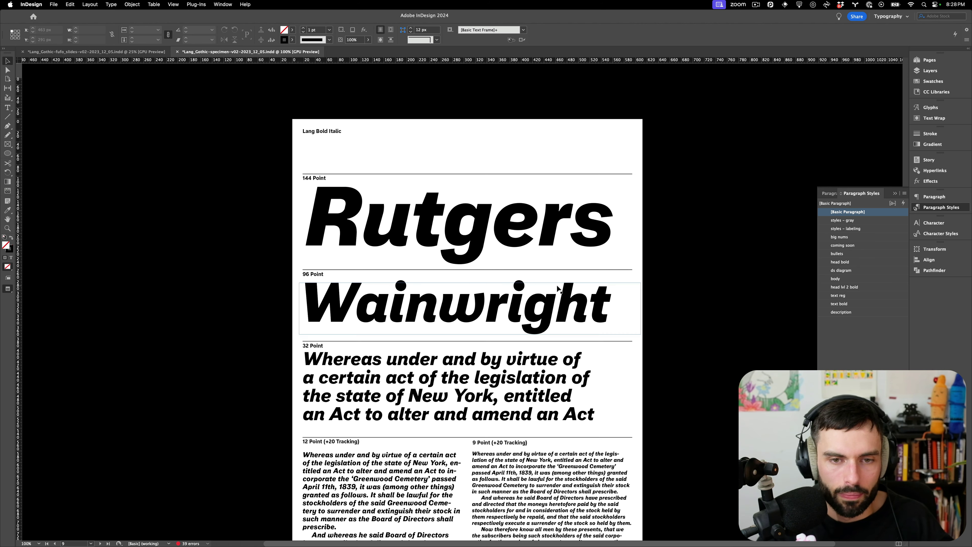
scroll(562, 322, "down", 3)
scroll(562, 320, "up", 3)
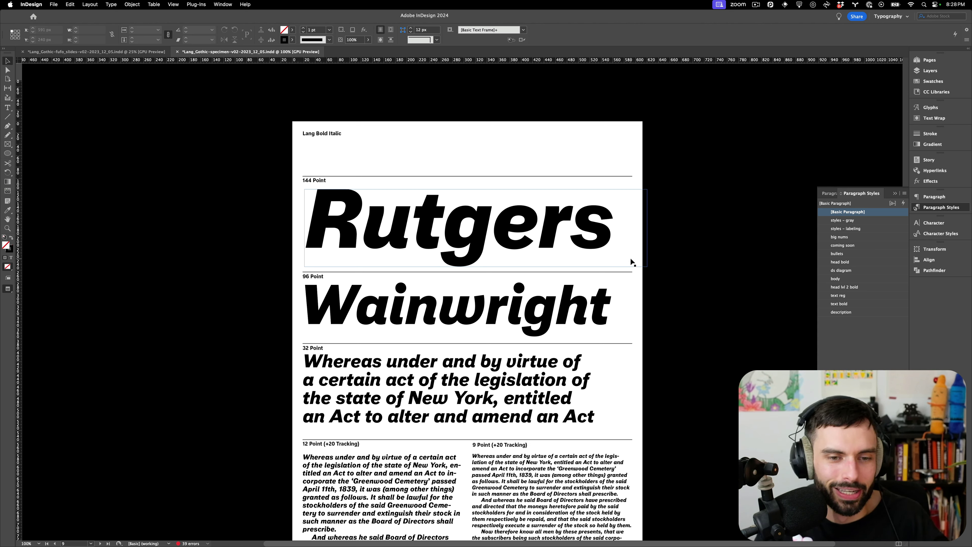
- Scroll up to the intro pages, then down to the page 4 Siblings comparison of AT Lang and AT Lang Gothic
scroll(597, 252, "up", 5)
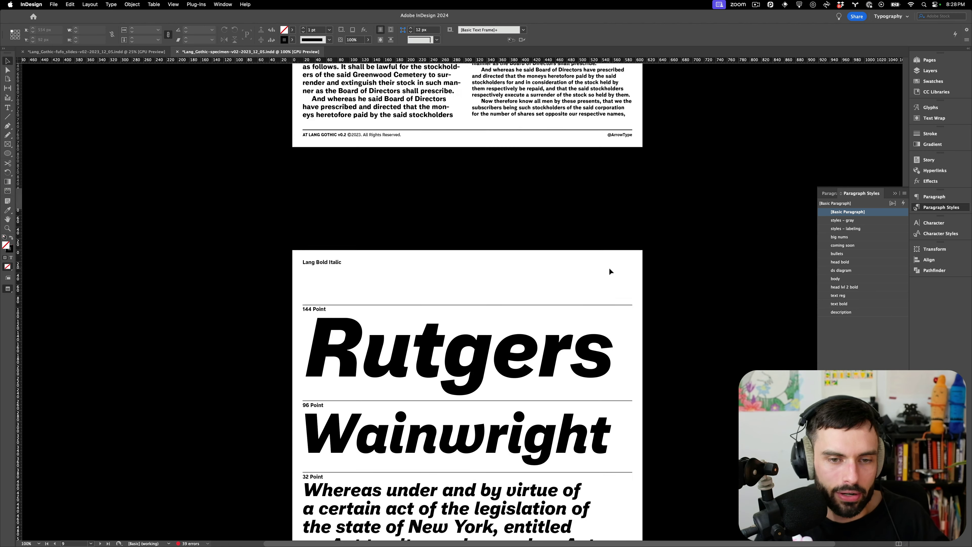
scroll(609, 269, "up", 15)
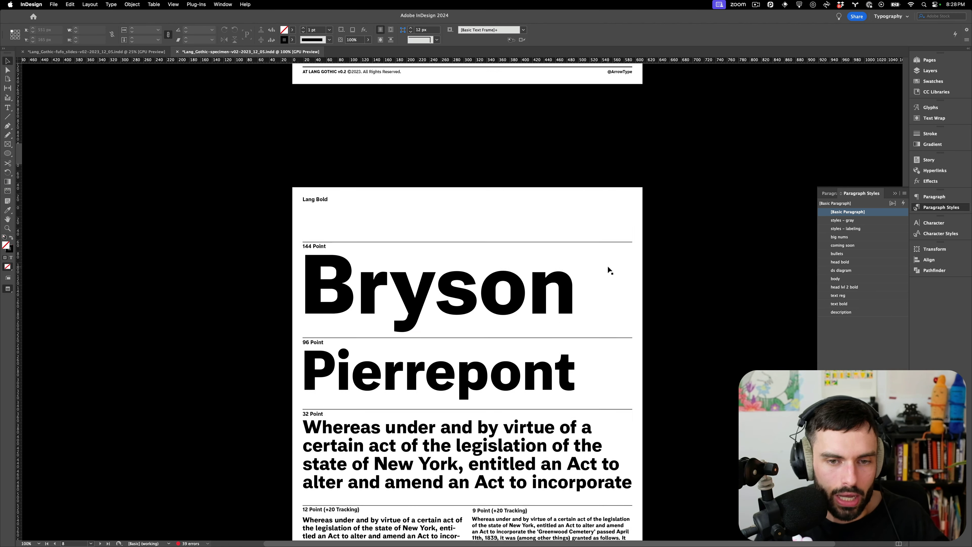
scroll(609, 269, "up", 15)
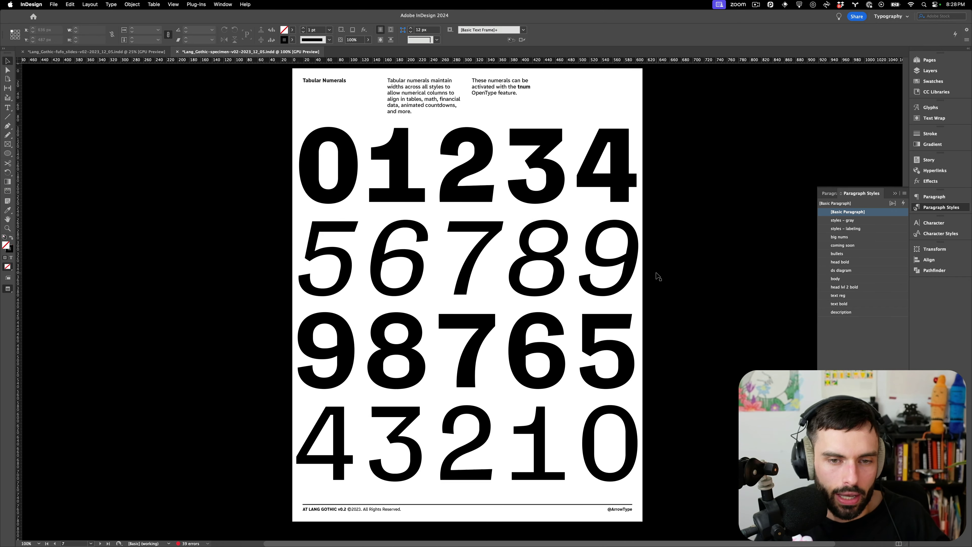
scroll(658, 277, "up", 20)
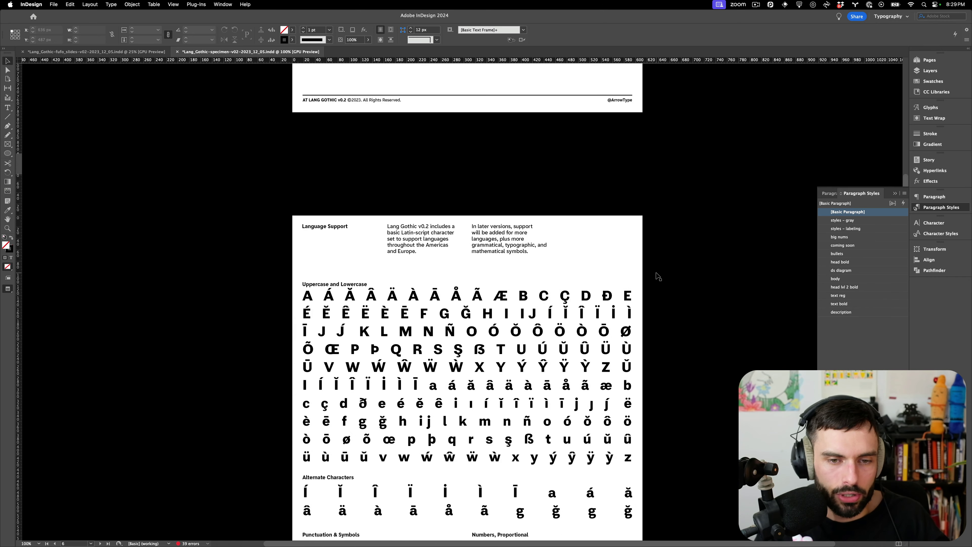
scroll(658, 277, "up", 20)
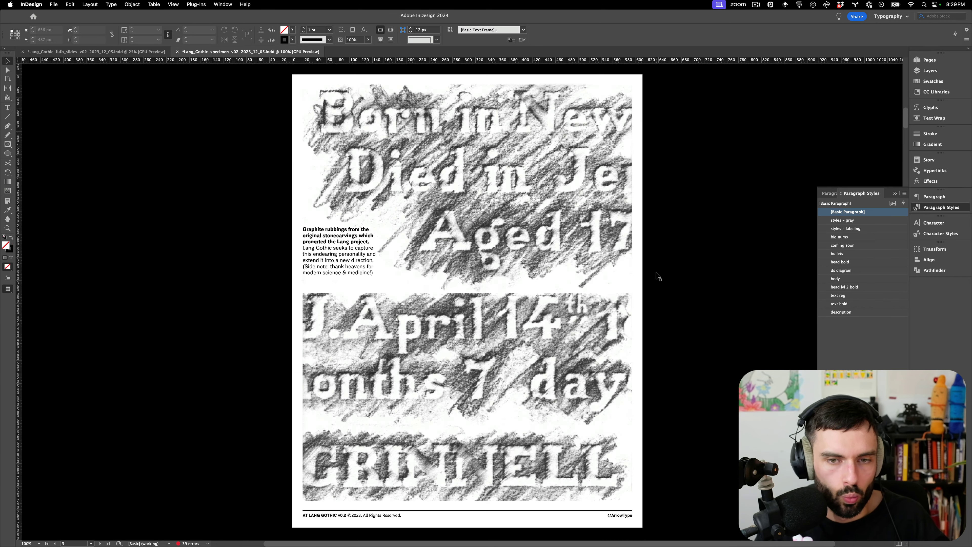
scroll(658, 276, "down", 18)
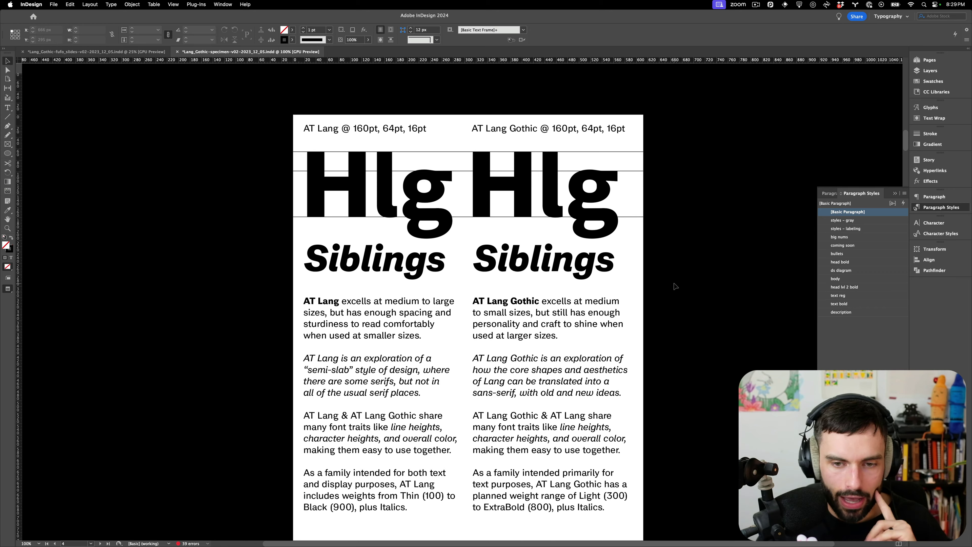
scroll(675, 286, "up", 15)
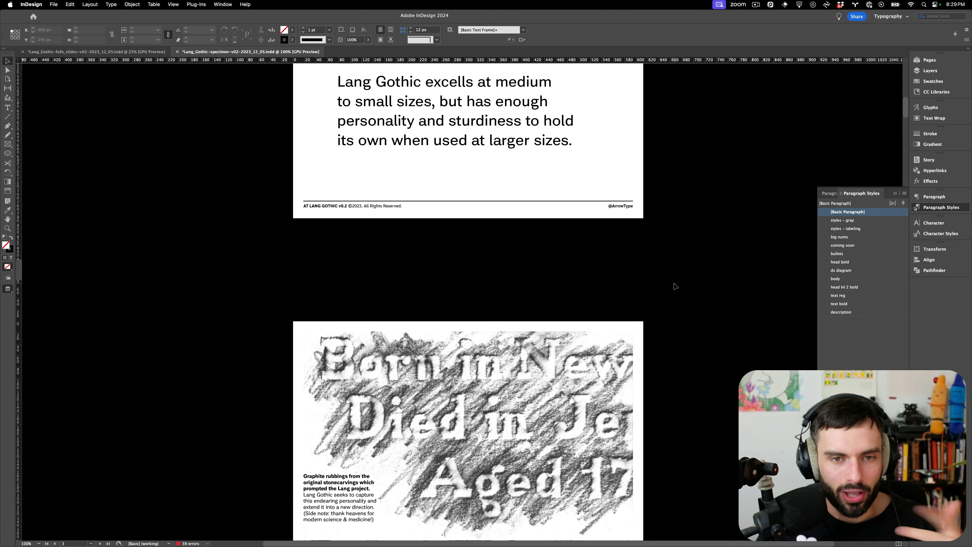
scroll(675, 287, "up", 5)
scroll(675, 286, "up", 2)
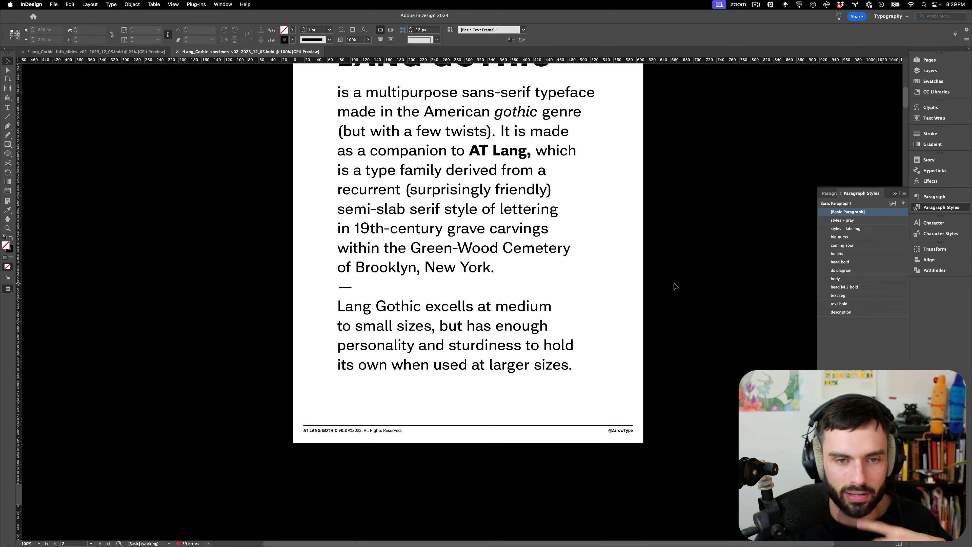
scroll(676, 285, "up", 5)
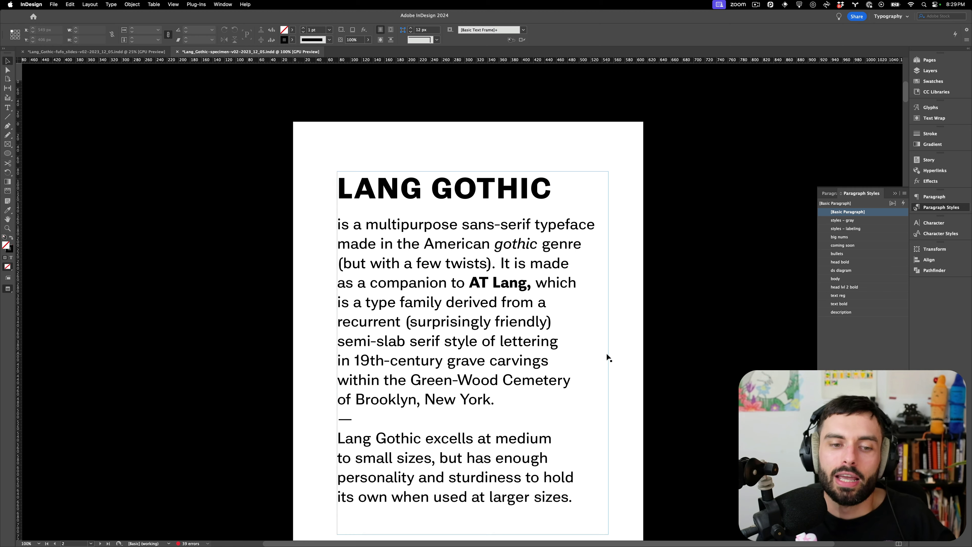
scroll(609, 355, "down", 3)
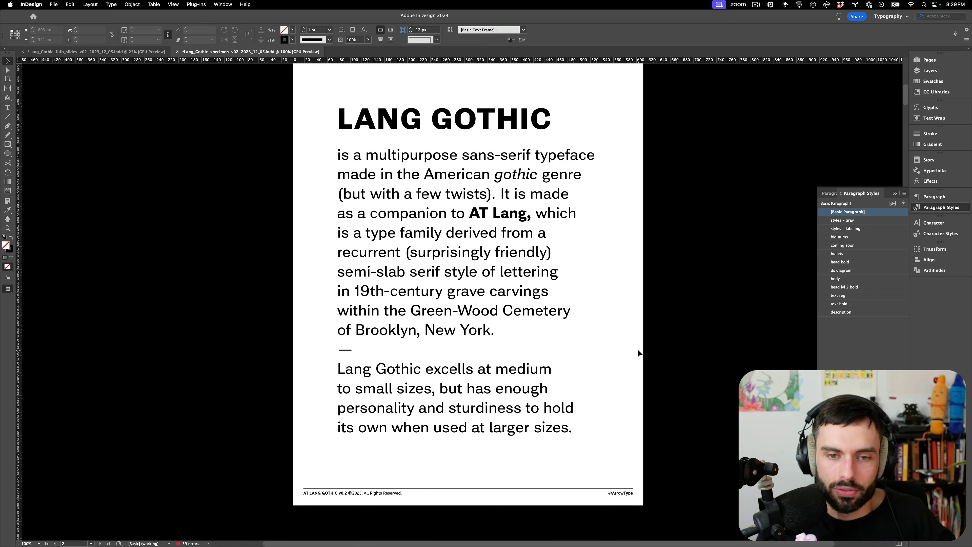
scroll(637, 353, "down", 20)
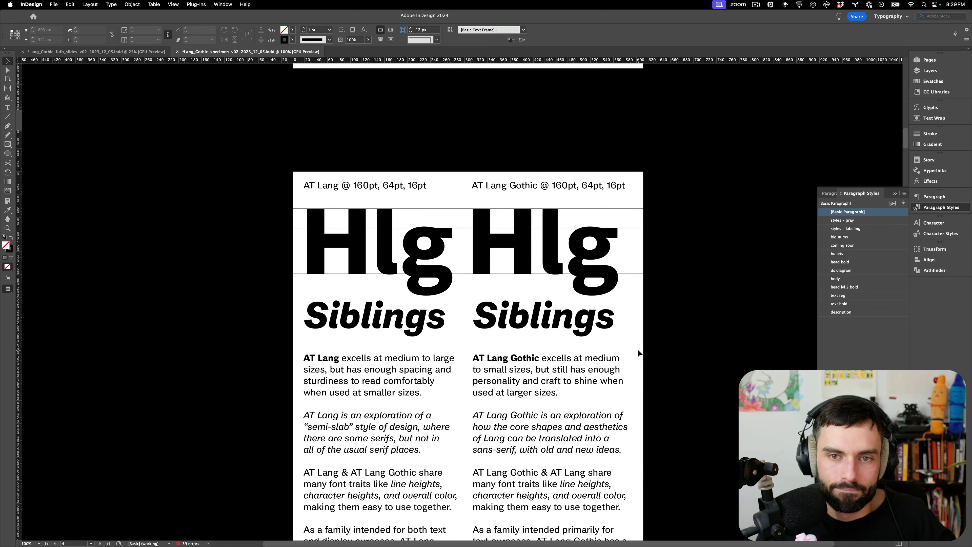
scroll(638, 353, "down", 5)
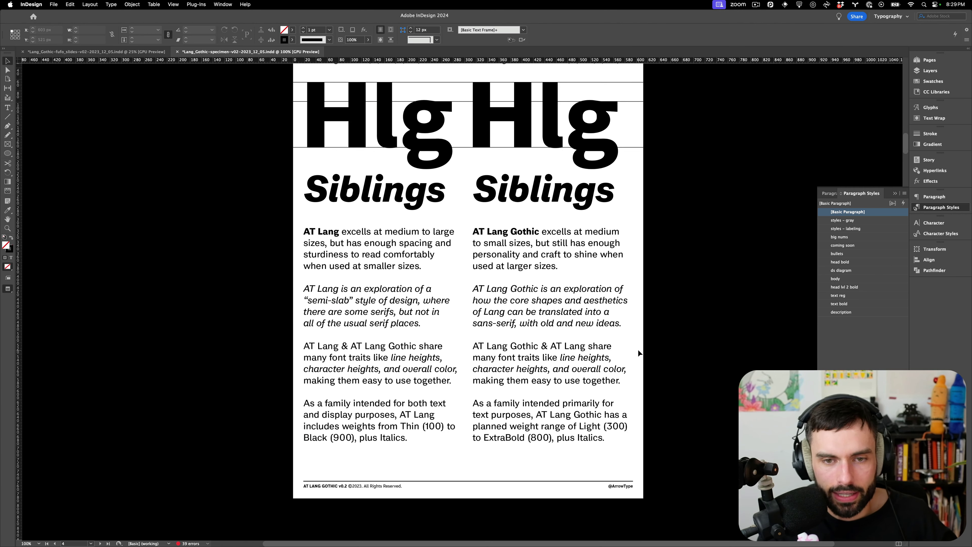